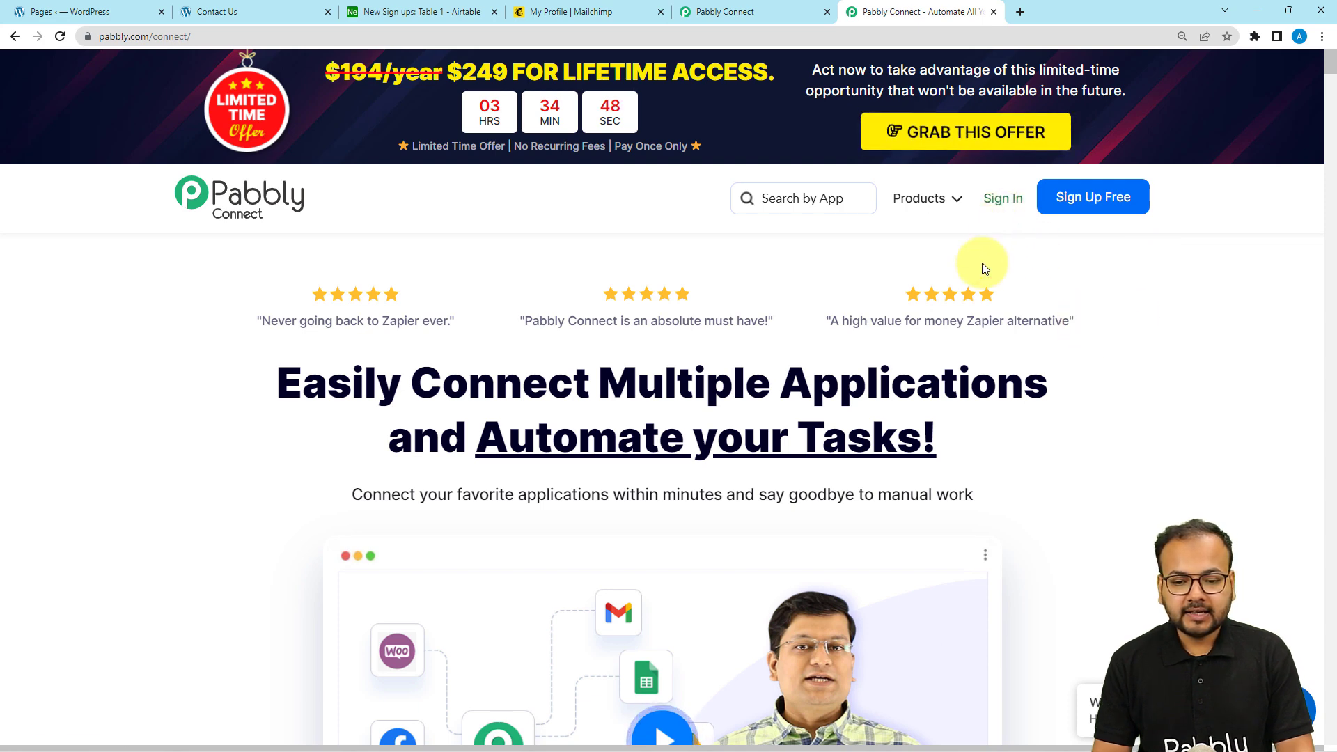
From the Pabbly Connect dashboard, create a workflow named 'Add Mailchimp Subscriber on Approving Form Response'
left_click(932, 202)
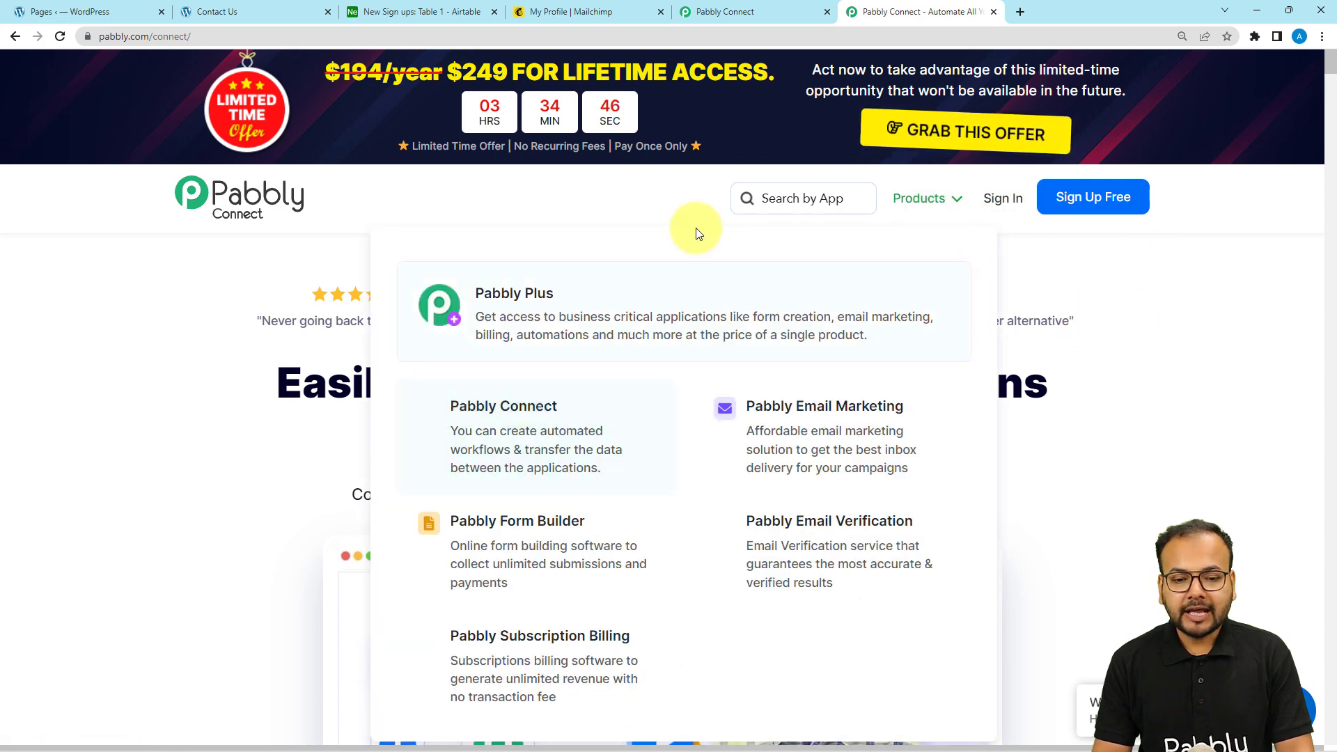
left_click(736, 10)
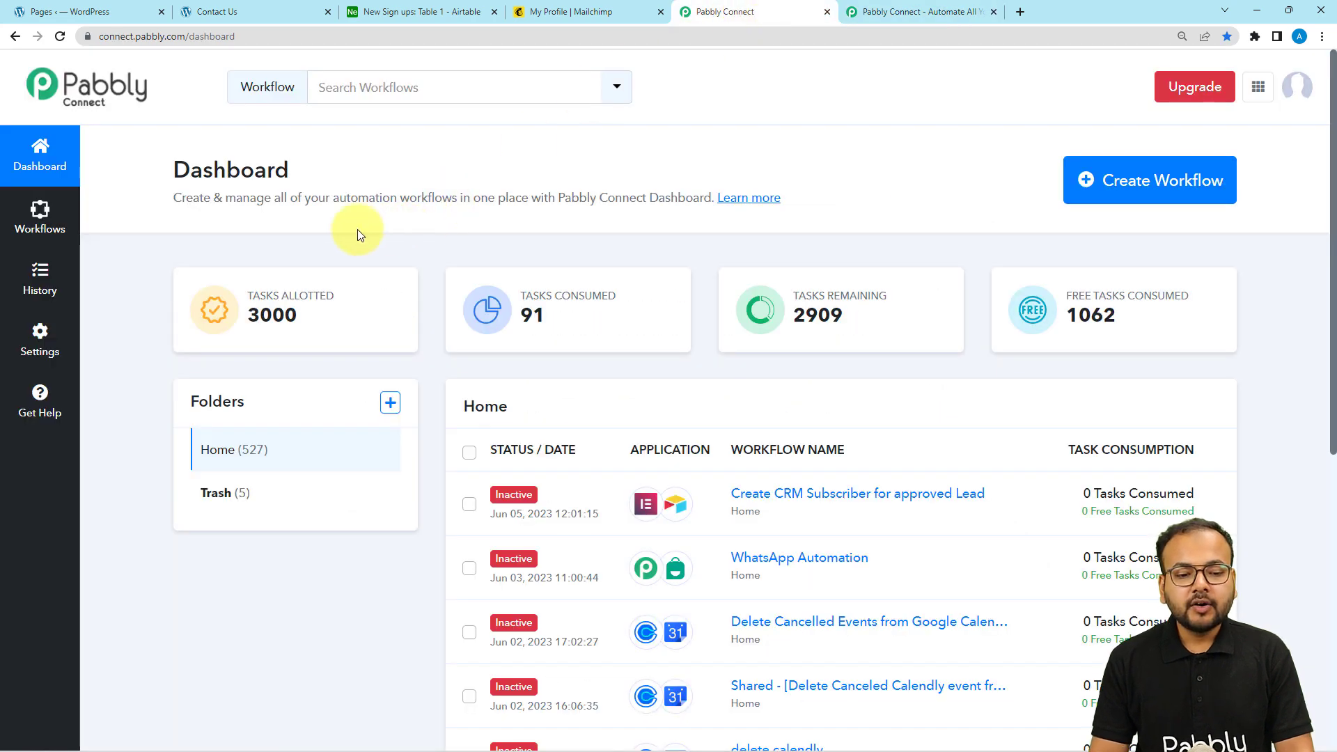
left_click(1165, 181)
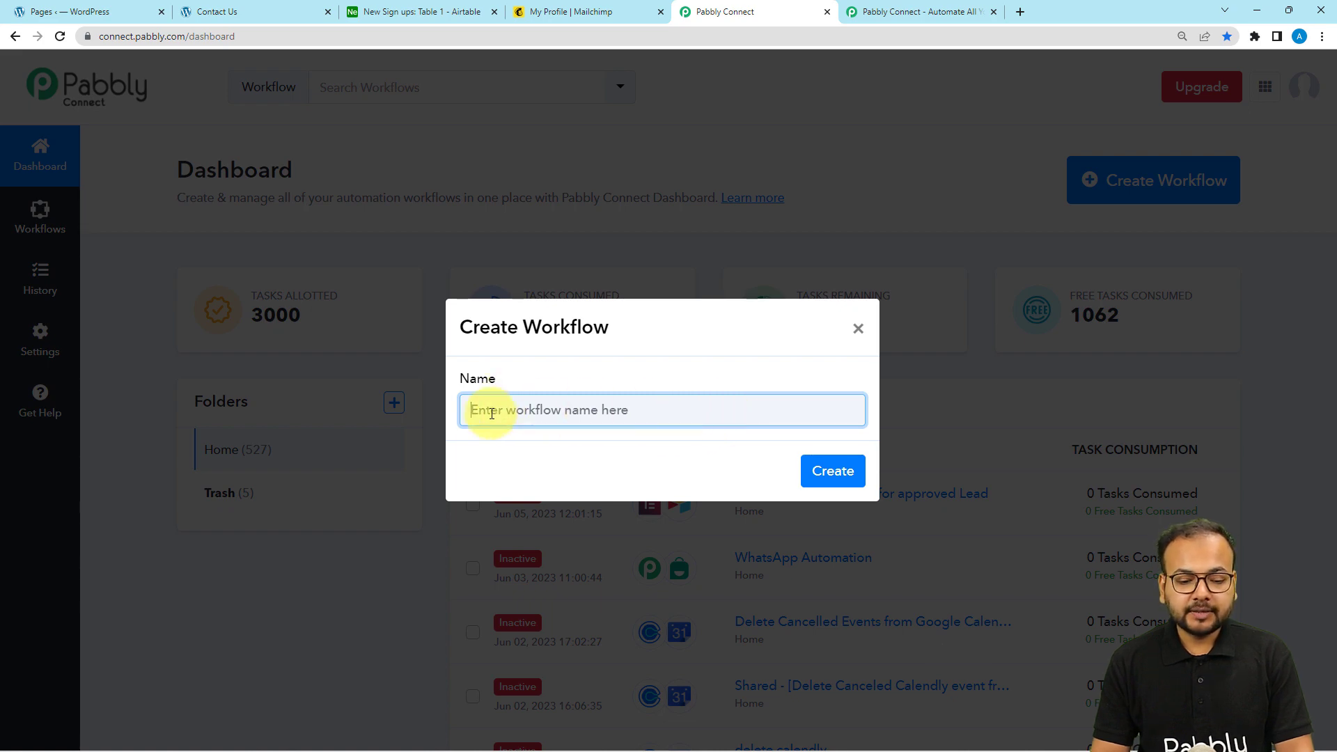
type("Add Mailchimp Subscriber on Approving Form Response")
left_click(702, 475)
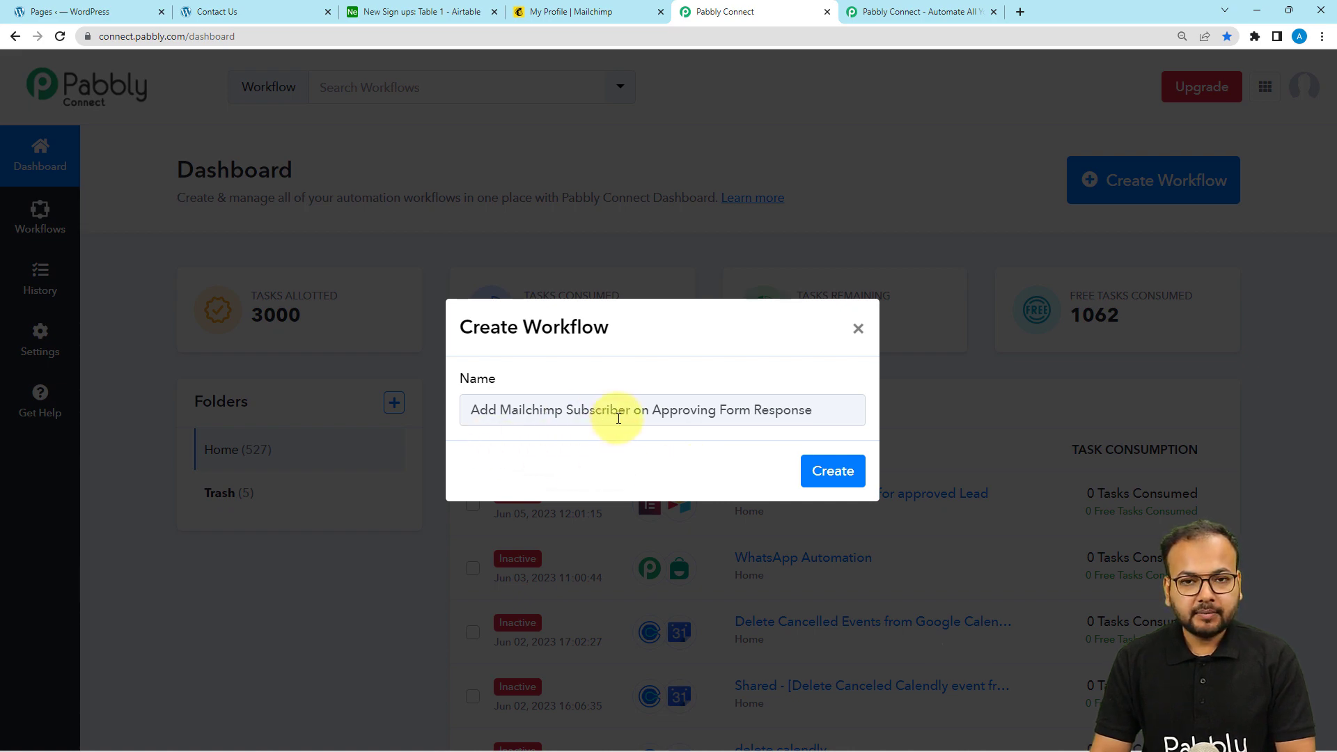
left_click(831, 482)
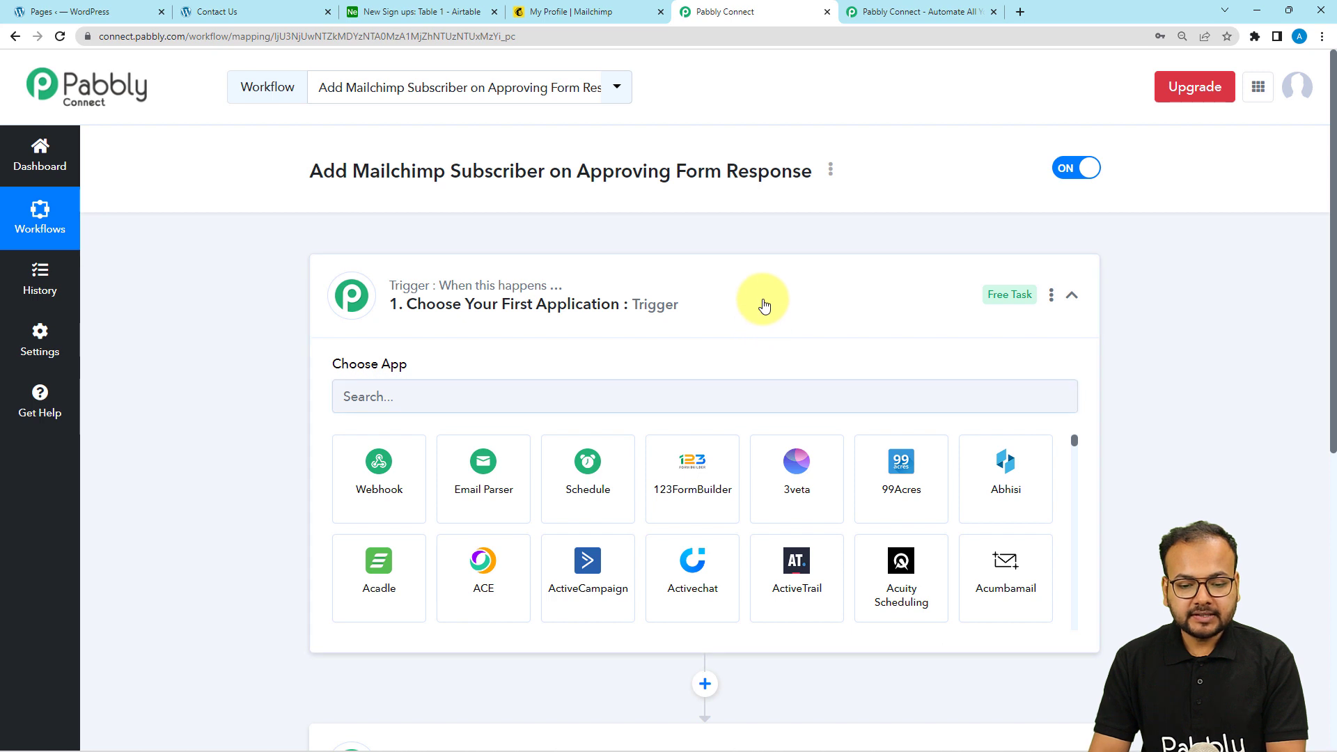
Set the trigger app to Elementor, found by searching 'eleme', with the New Form Submission event
left_click(764, 305)
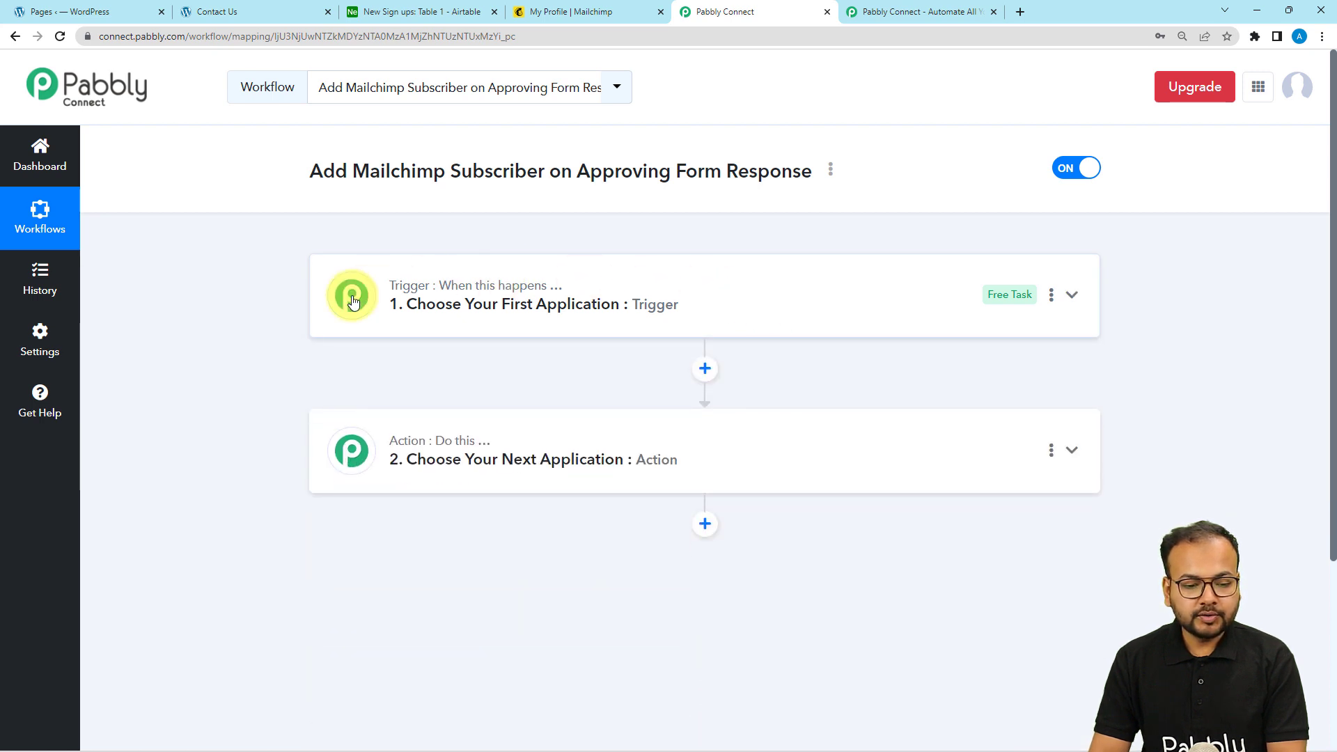
mouse_move(397, 452)
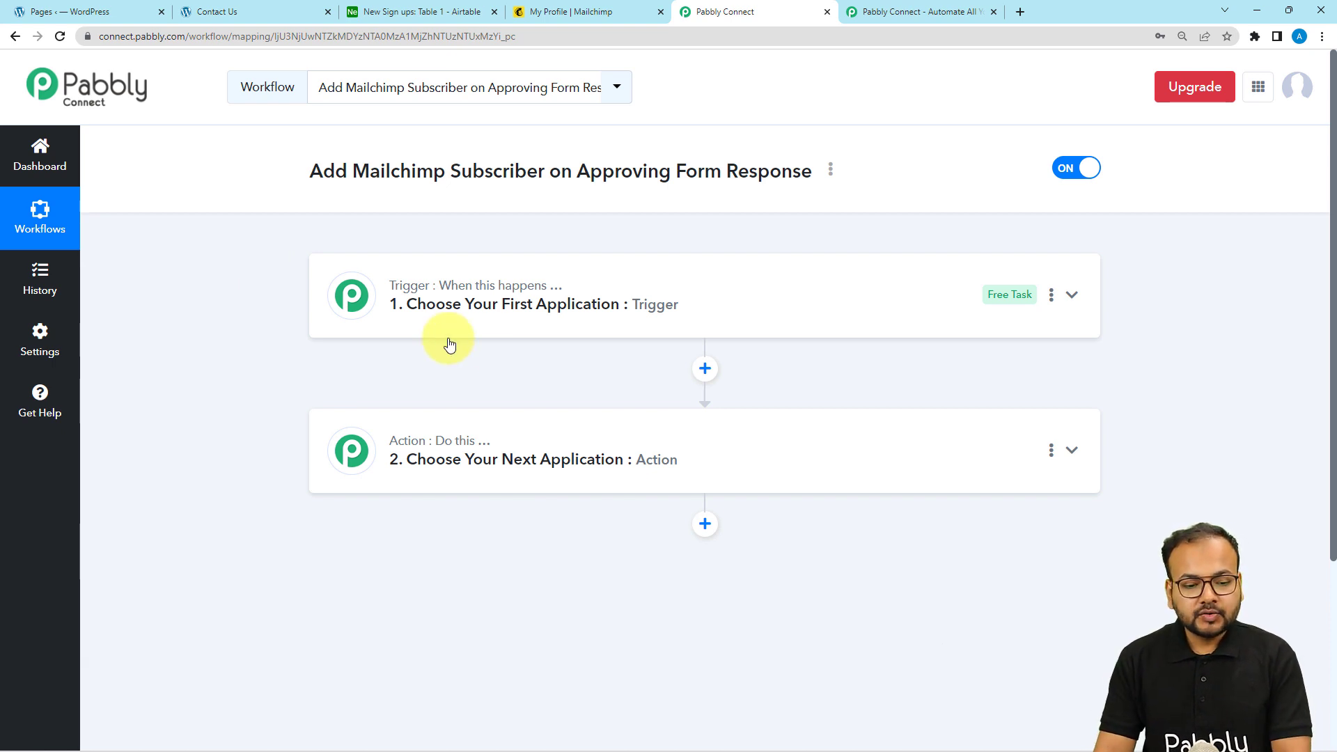
left_click(472, 306)
scroll(316, 363, "down", 1)
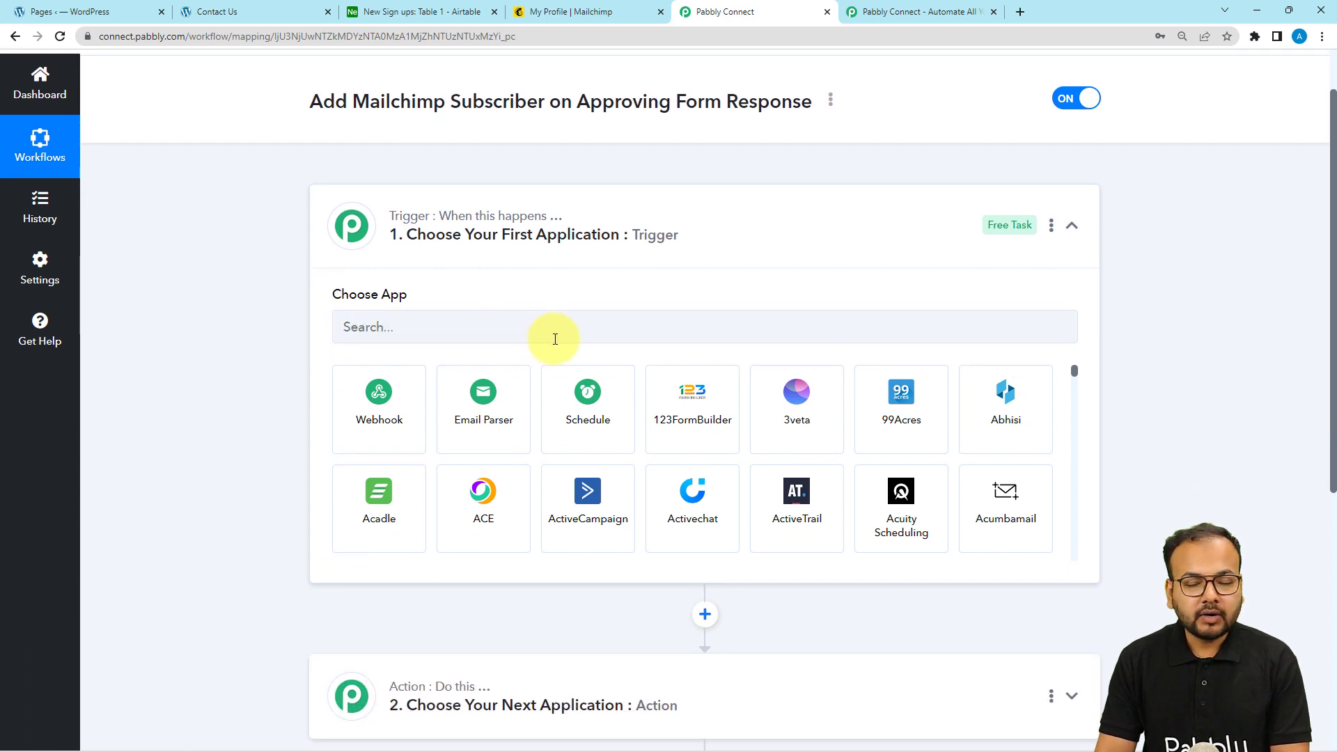
left_click(599, 342)
type("elemen")
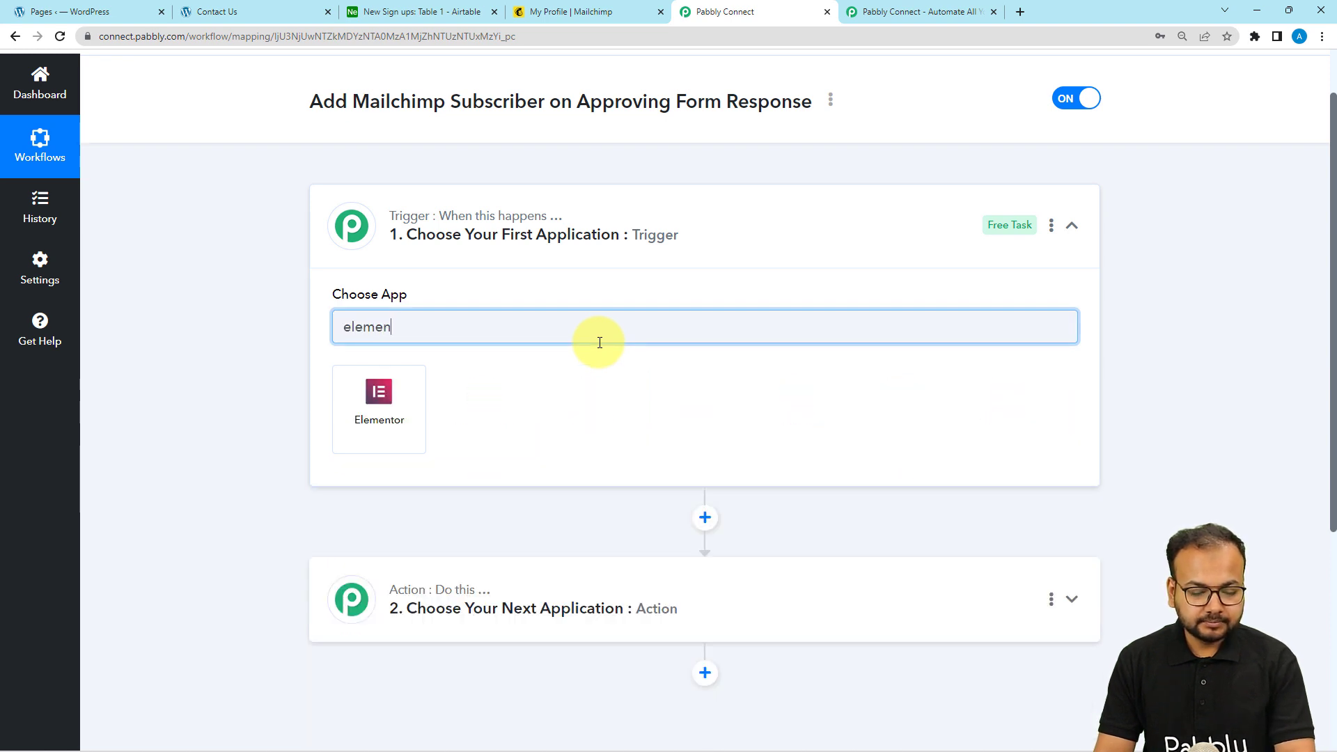
left_click(393, 396)
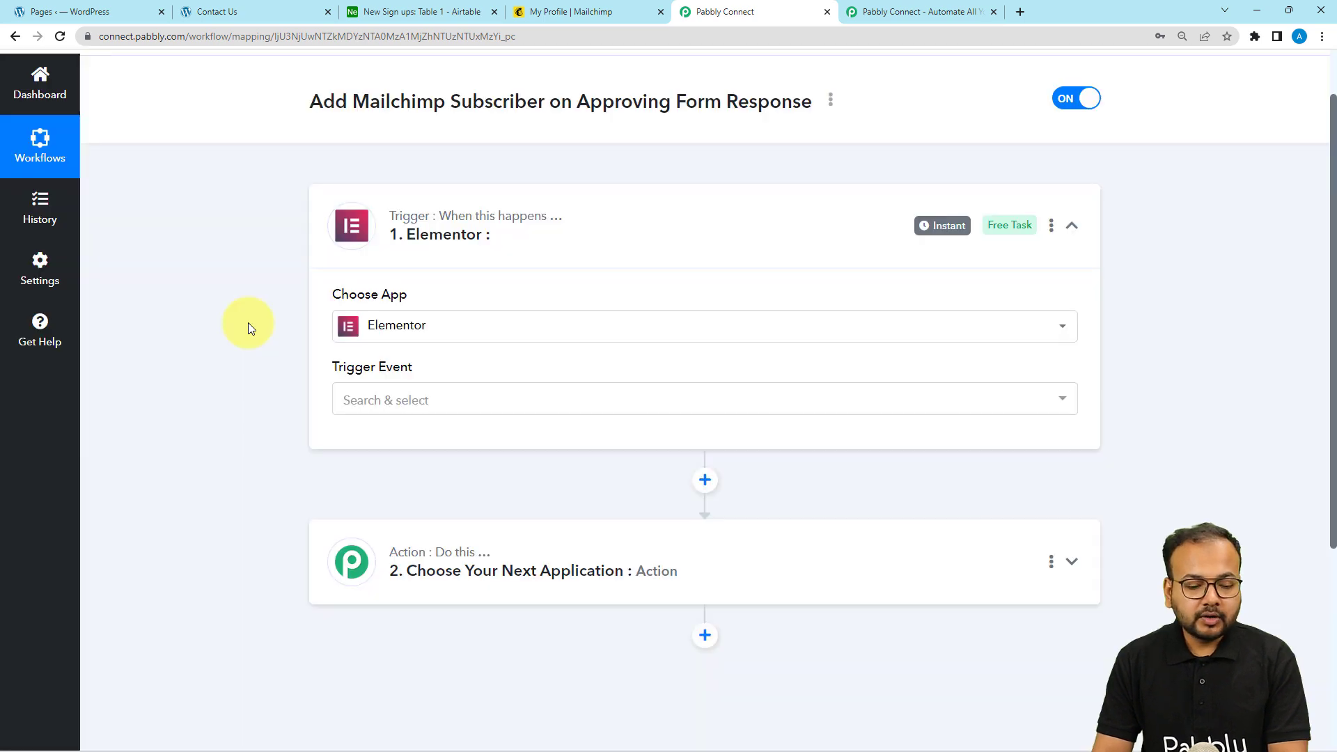
scroll(248, 323, "down", 1)
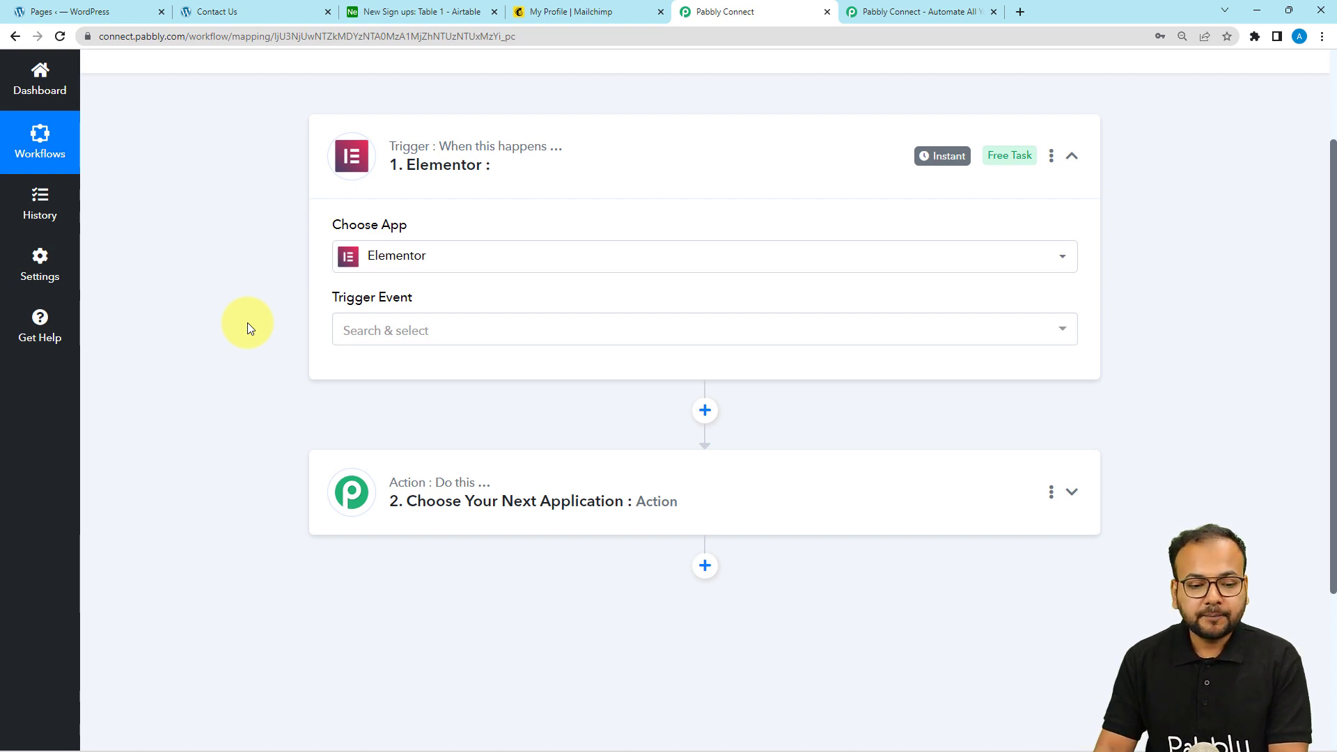
left_click(387, 331)
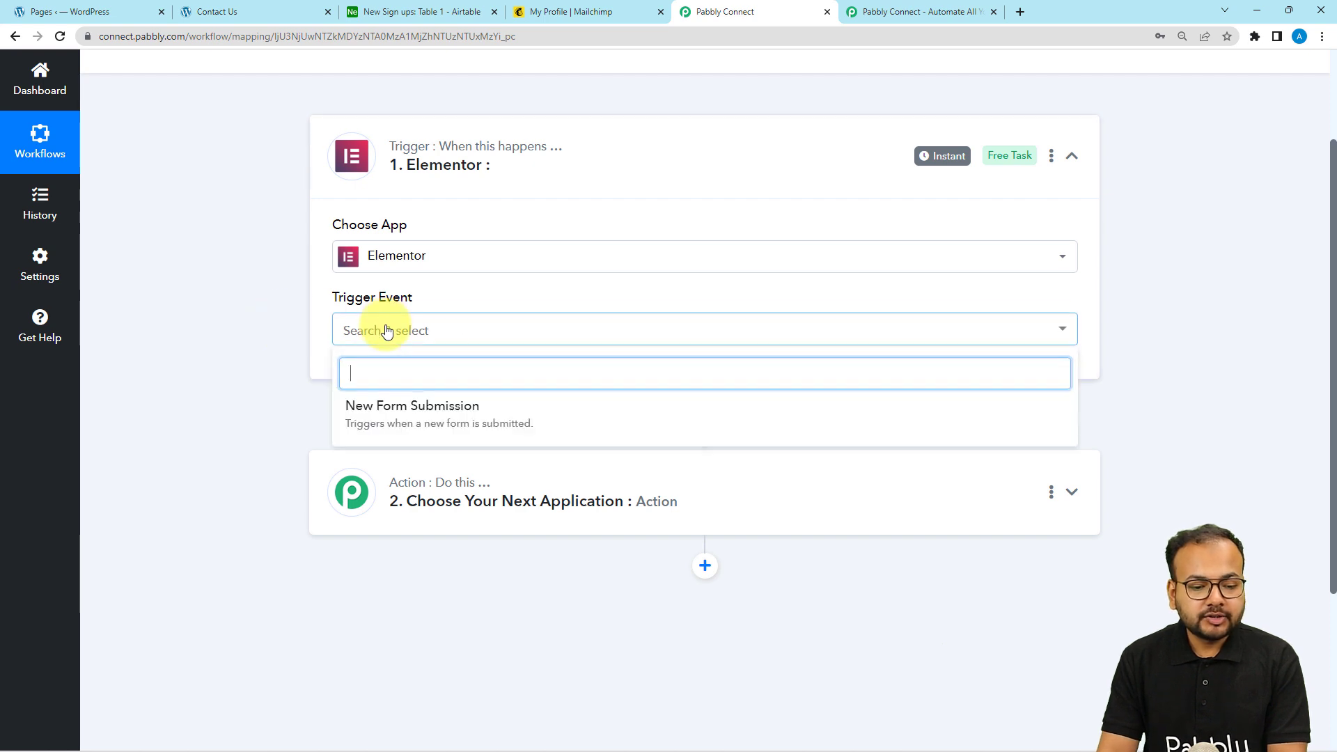
left_click(504, 423)
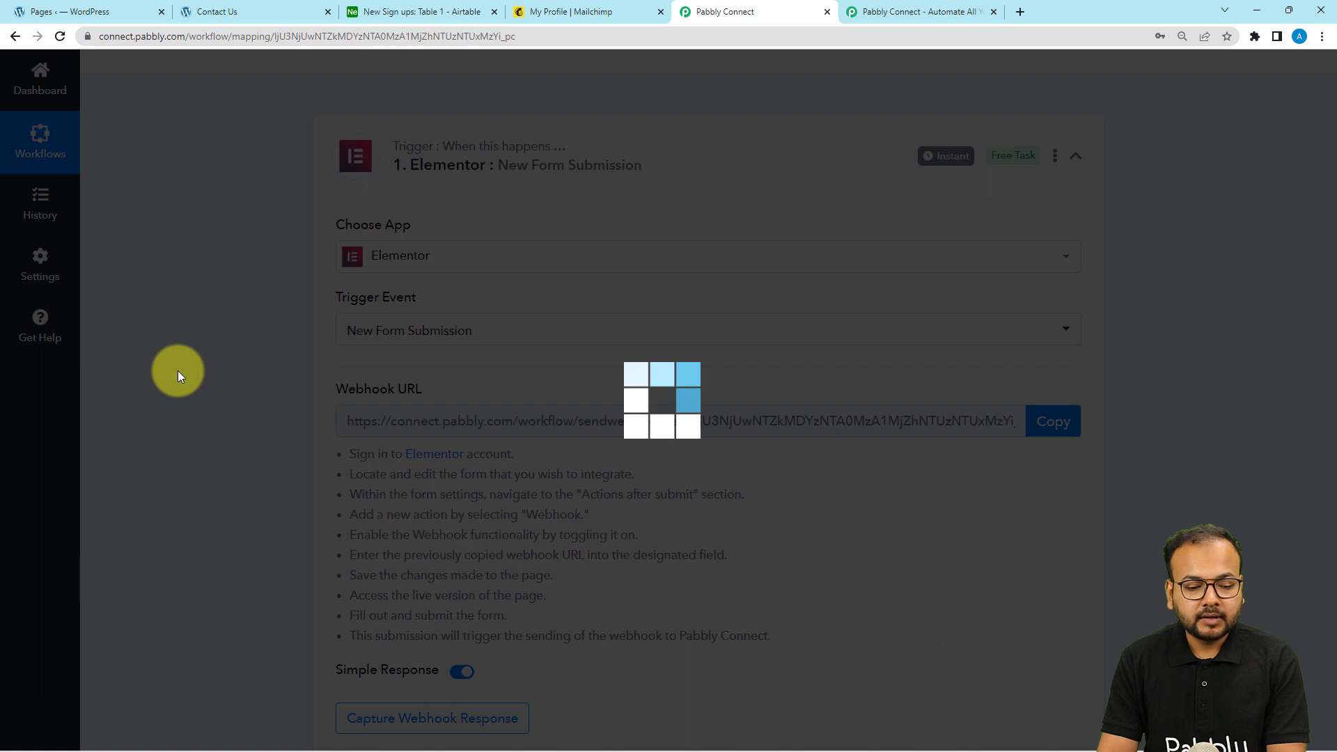
Copy the Elementor trigger's webhook URL and review its setup instructions
scroll(177, 371, "down", 2)
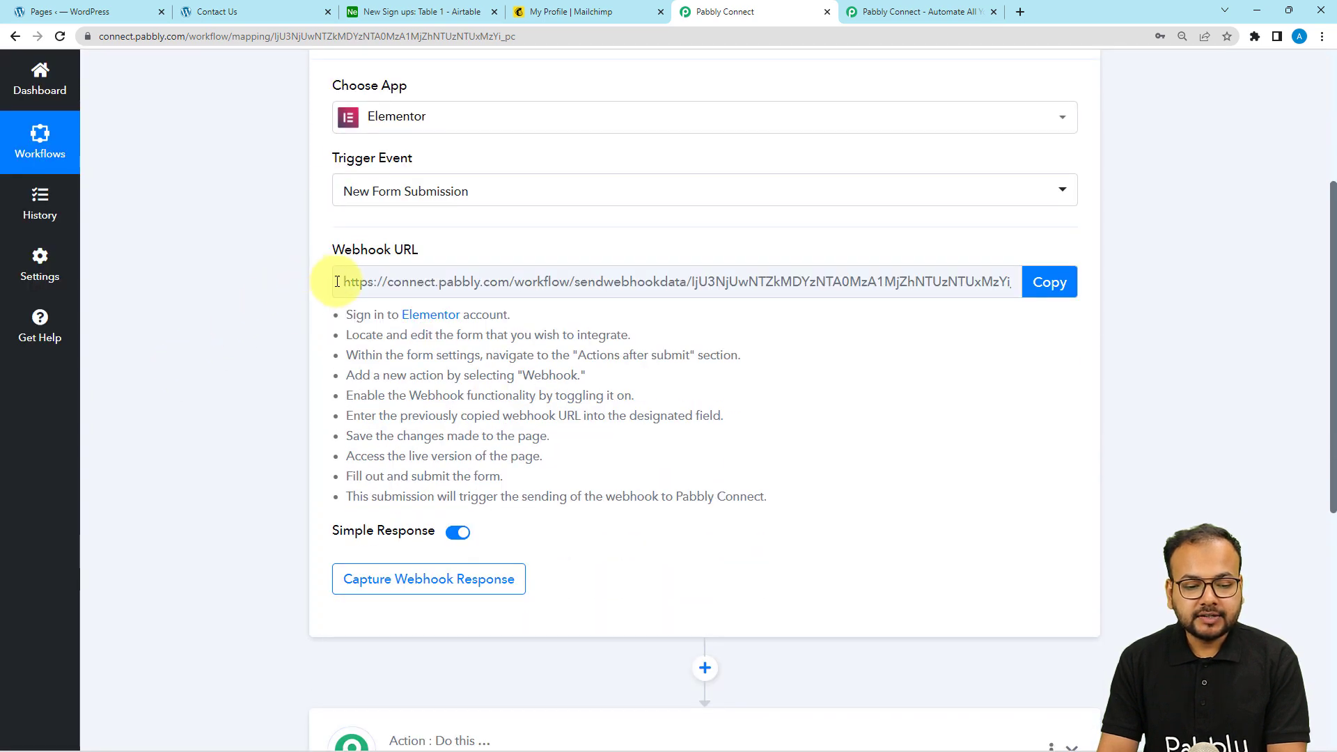
left_click(1029, 280)
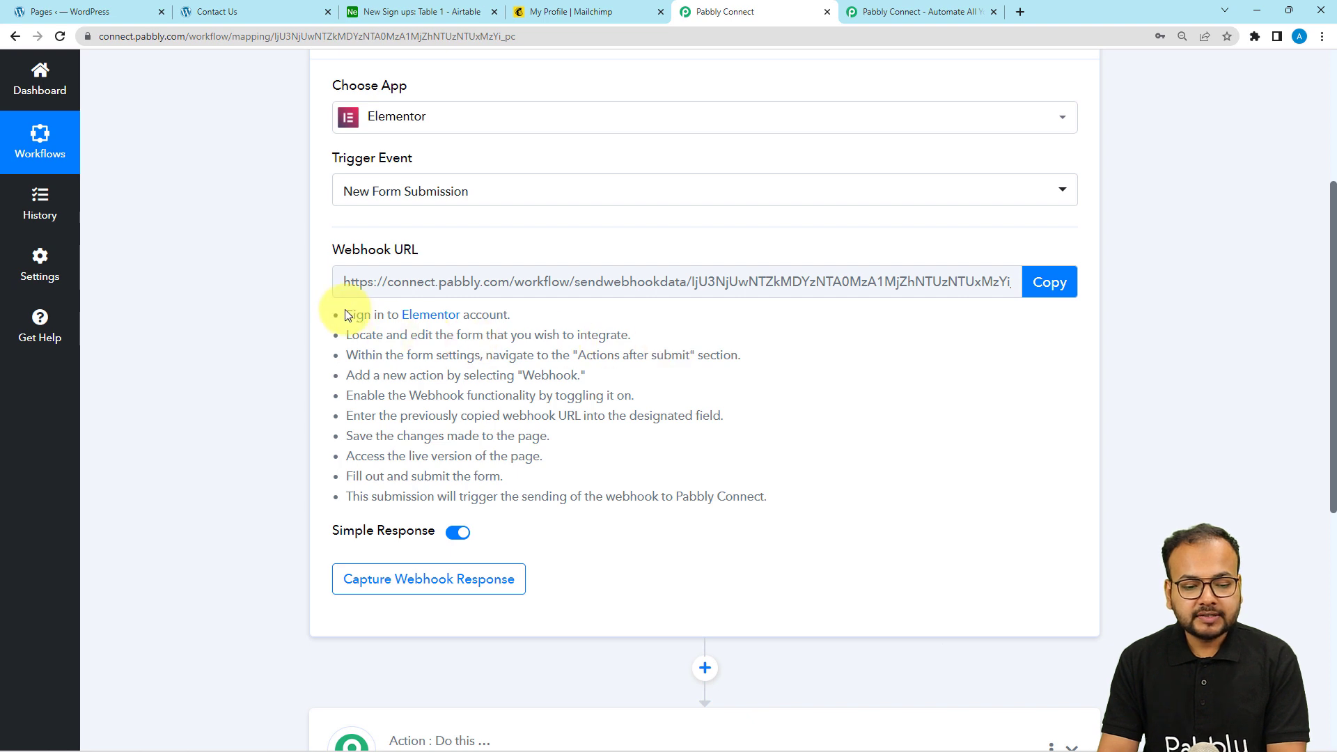
left_click_drag(350, 312, 534, 510)
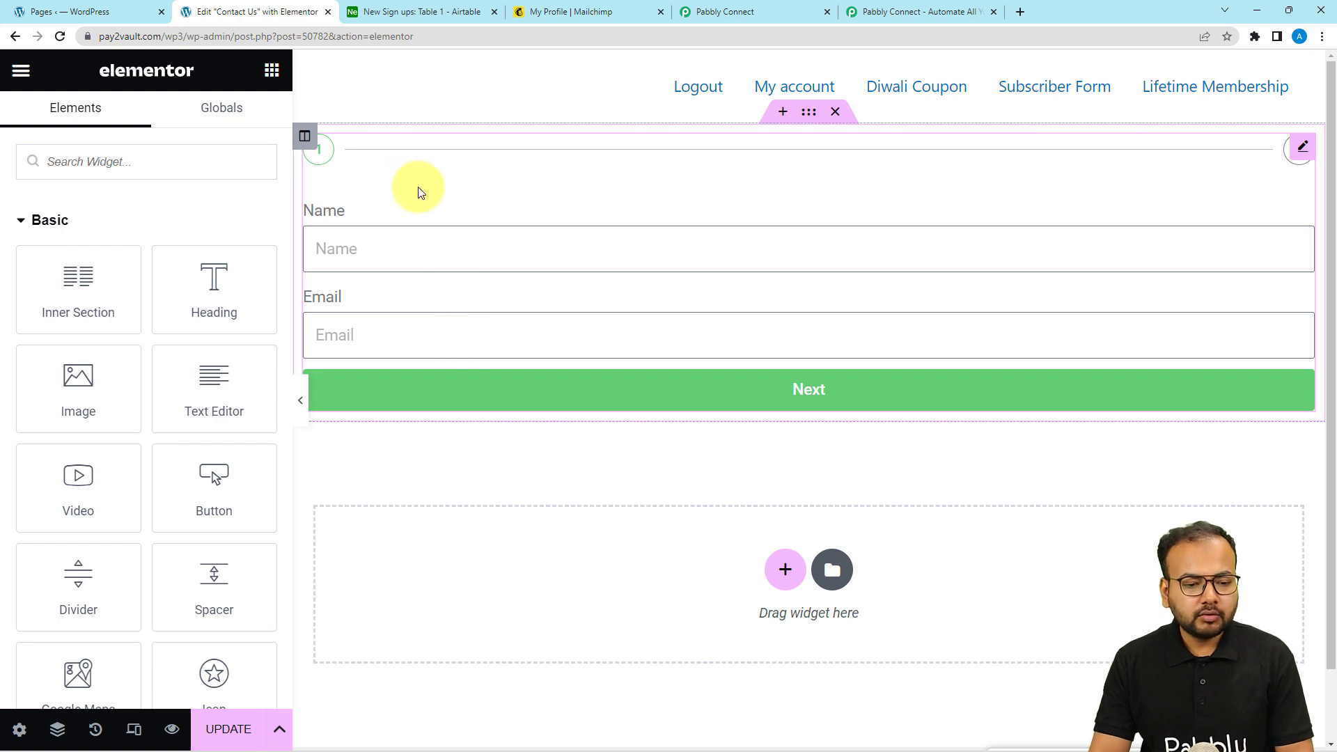
Add a Webhook action to the Contact Us form's Actions After Submit
left_click(433, 208)
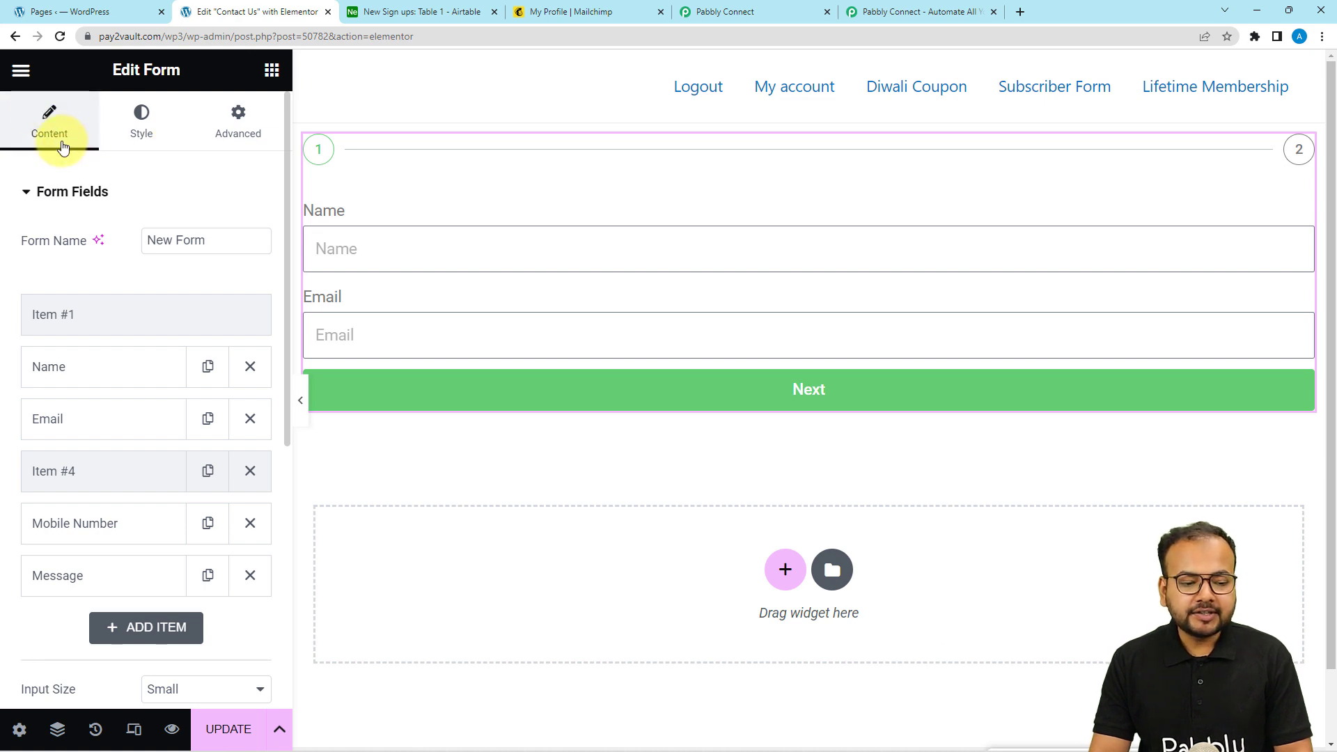
scroll(68, 213, "down", 5)
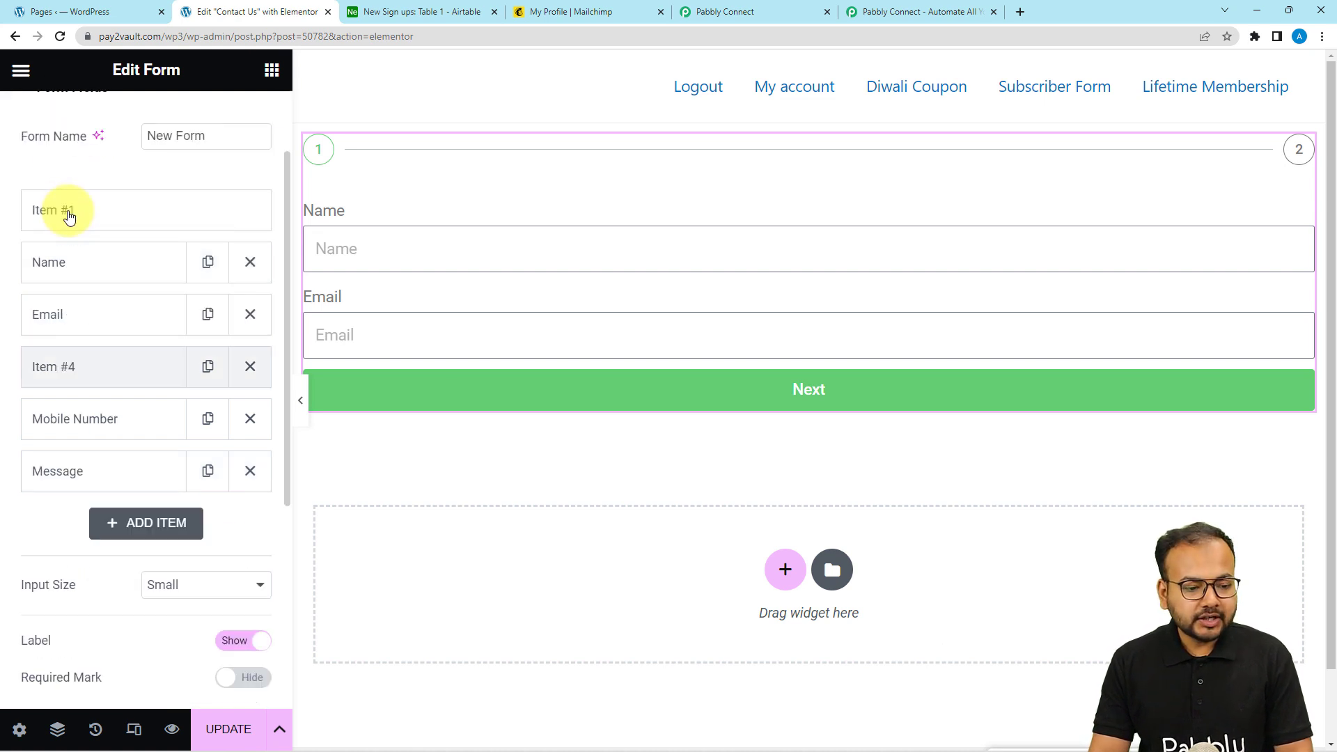
scroll(68, 212, "down", 2)
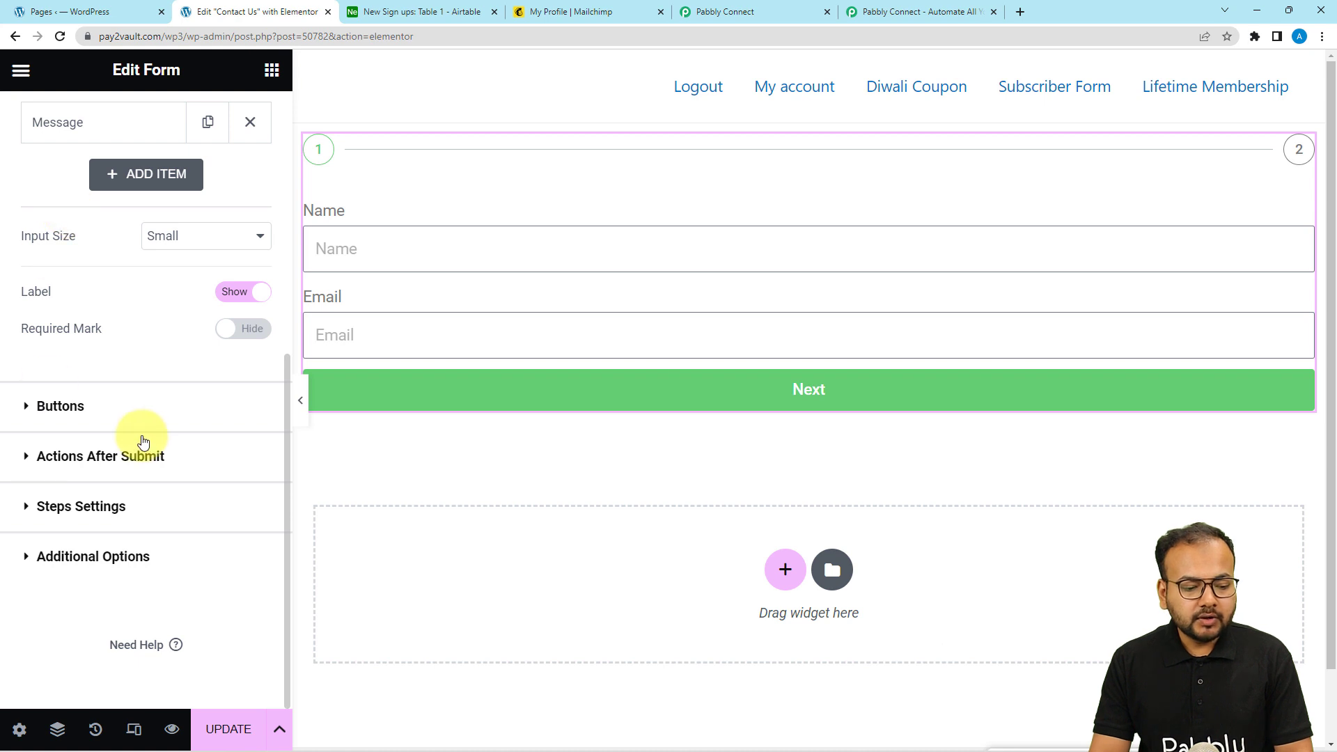
left_click(81, 456)
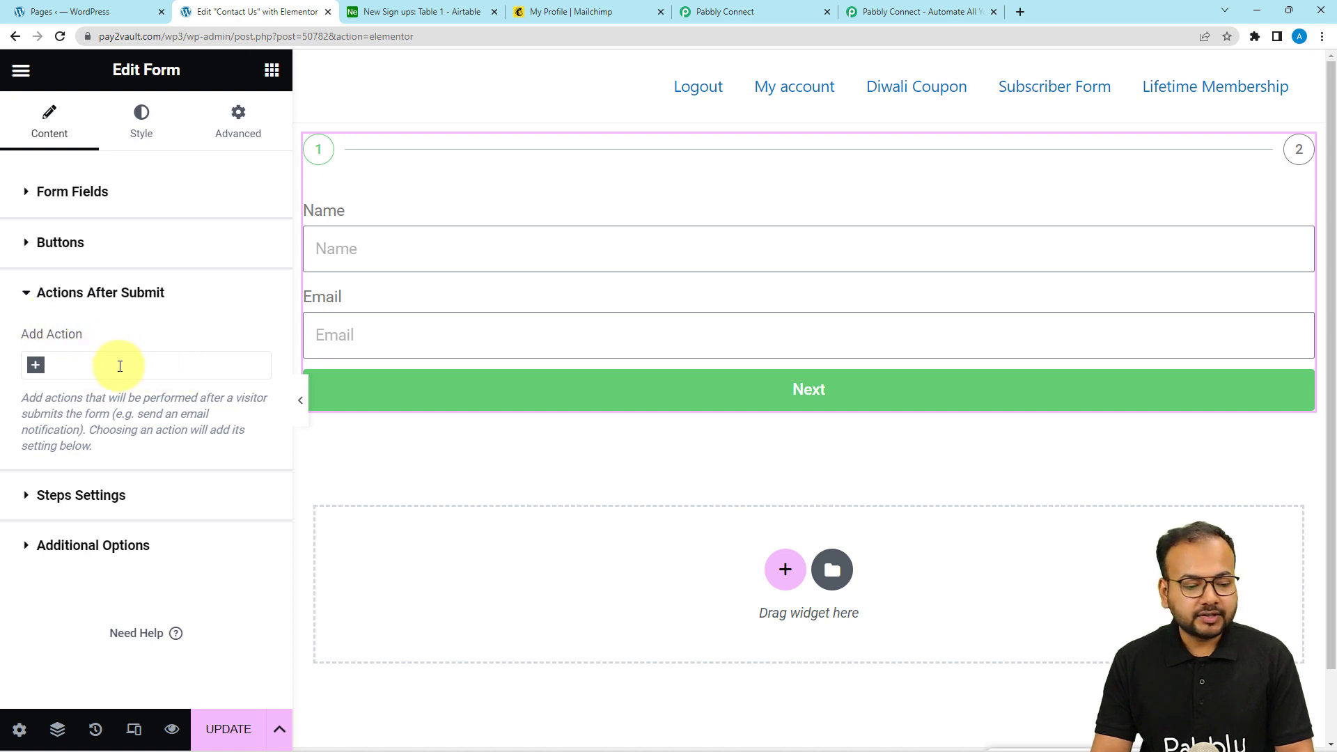
left_click(99, 371)
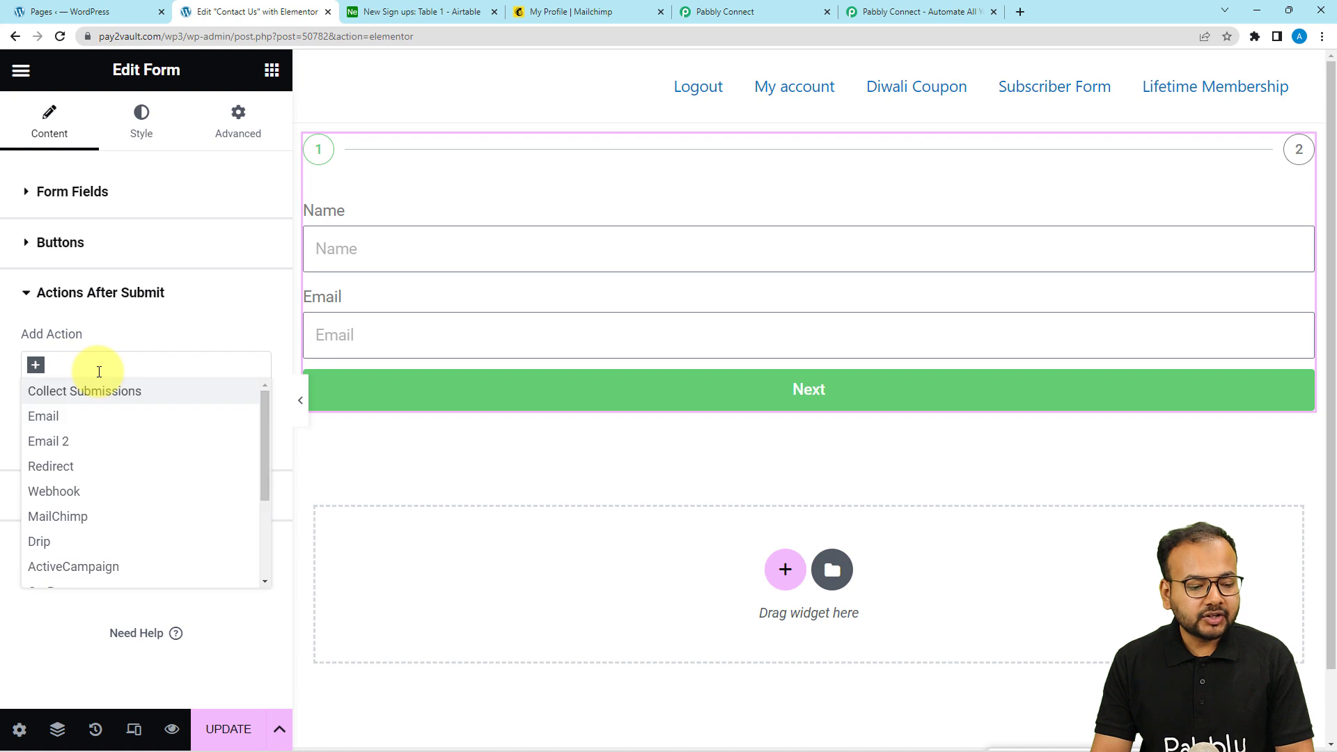
left_click(44, 492)
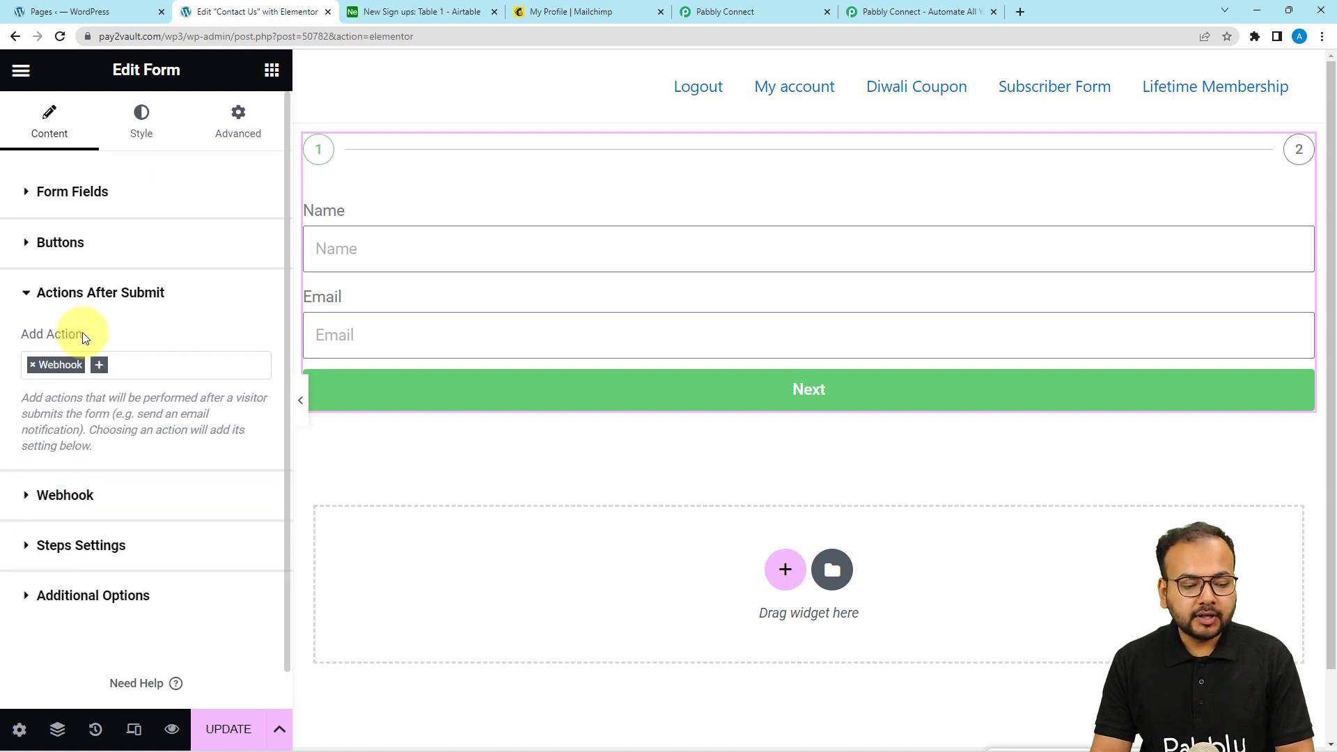
Clear the Webhook action's old URL, then go back to Pabbly Connect
left_click(43, 495)
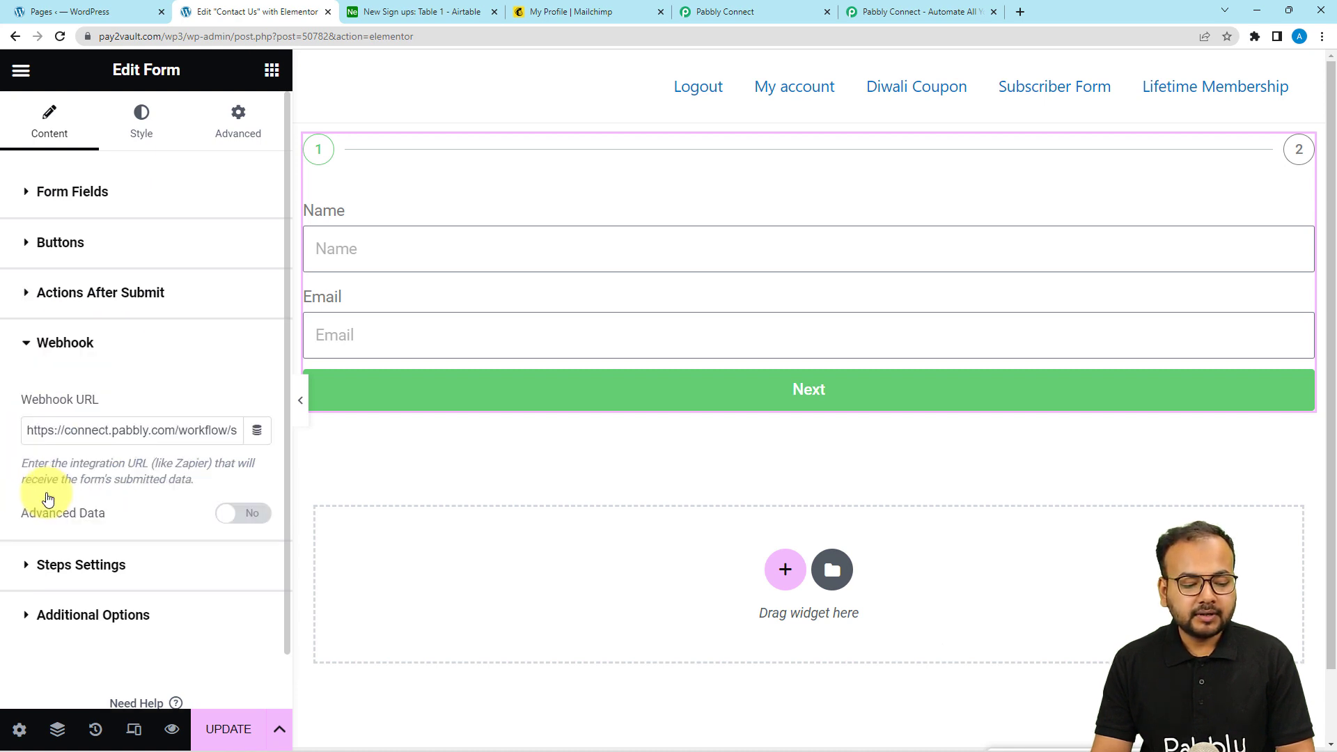
triple_click(107, 419)
key("BackSpace")
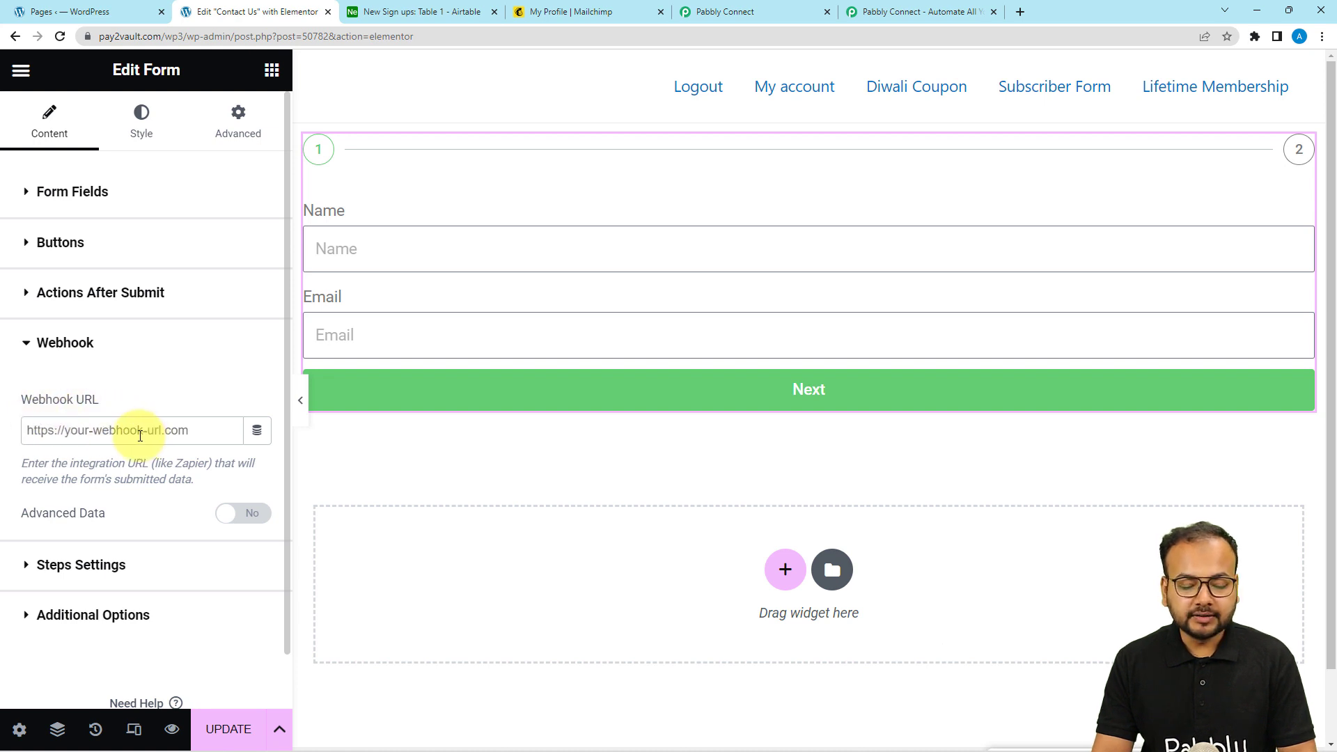
left_click(738, 18)
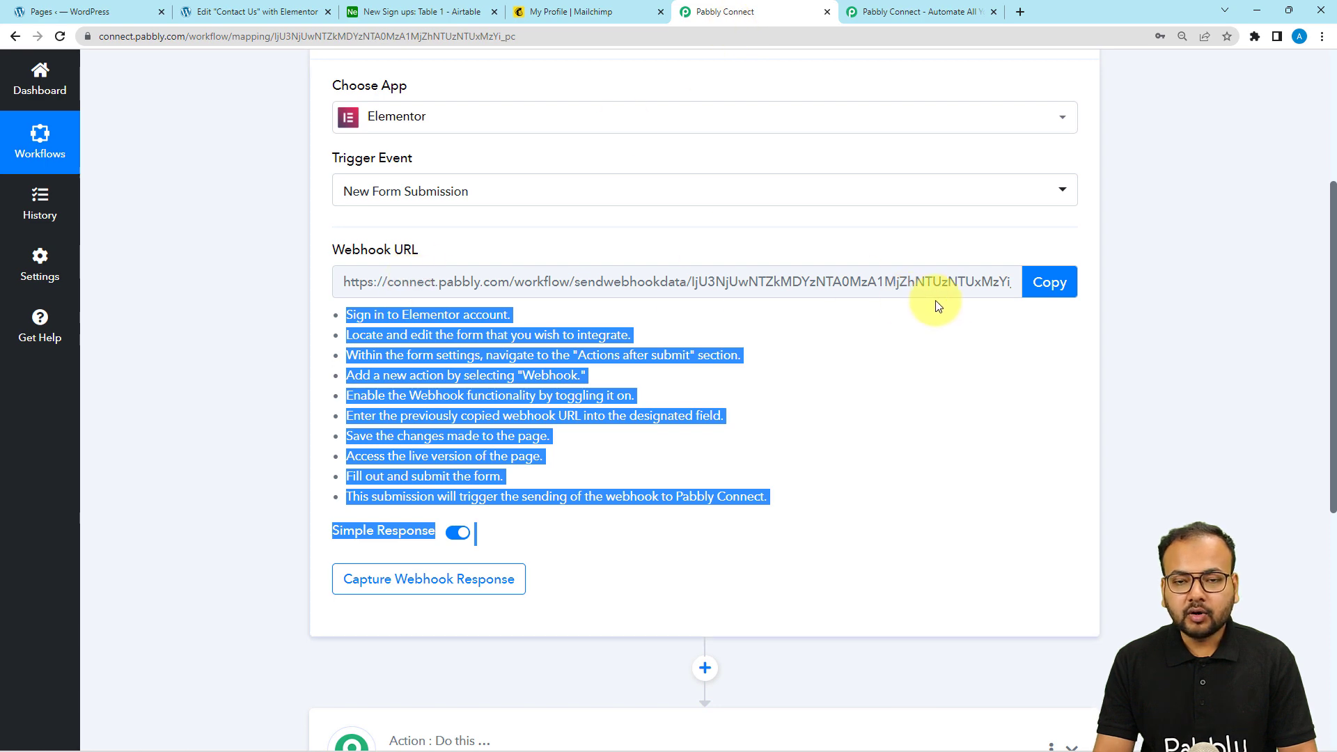
Paste the Pabbly webhook URL into the form's Webhook URL field and update the page
left_click(1049, 282)
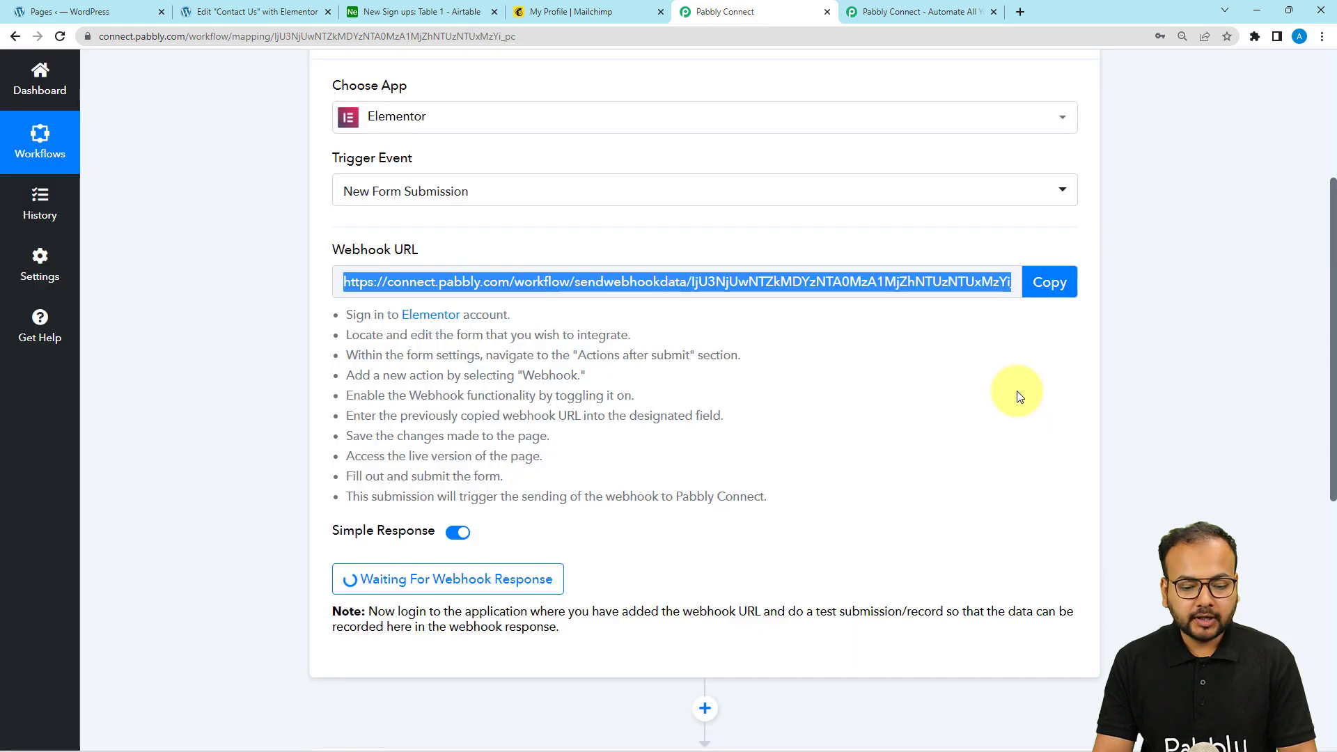
left_click(256, 11)
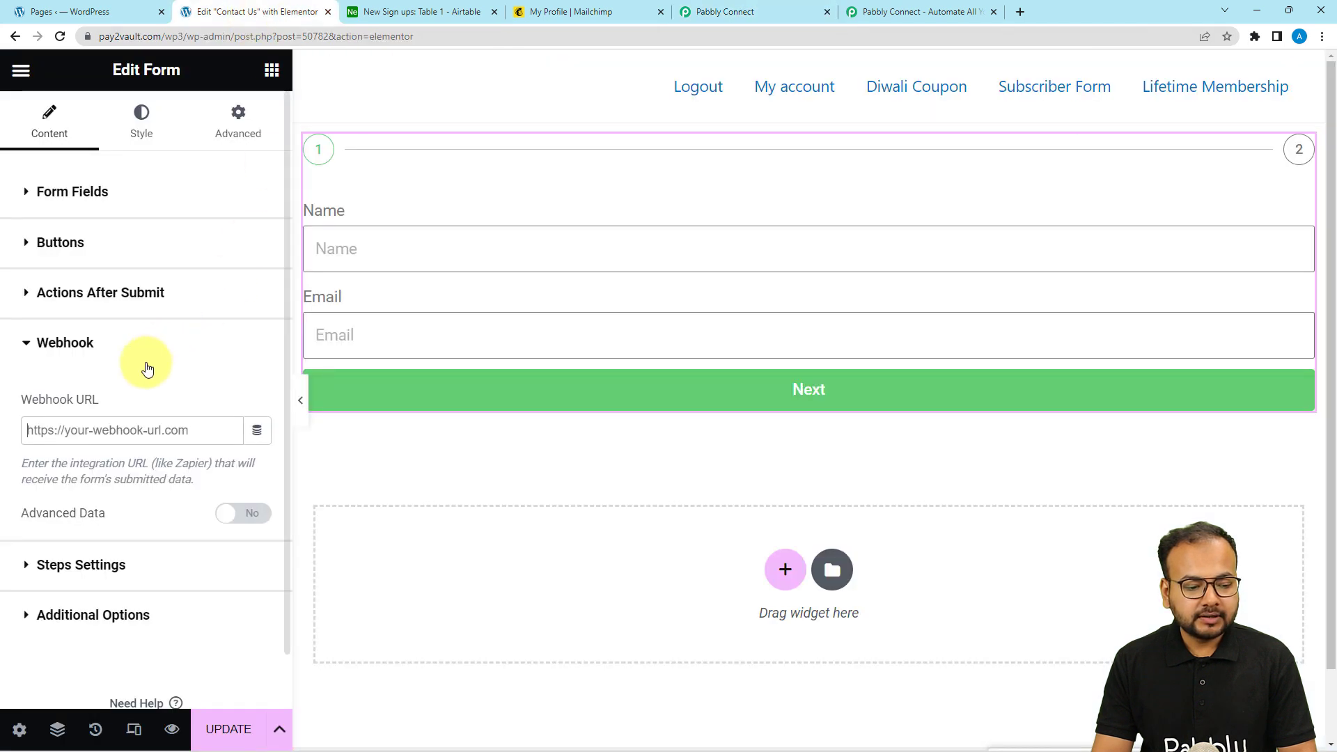
right_click(52, 428)
left_click(60, 530)
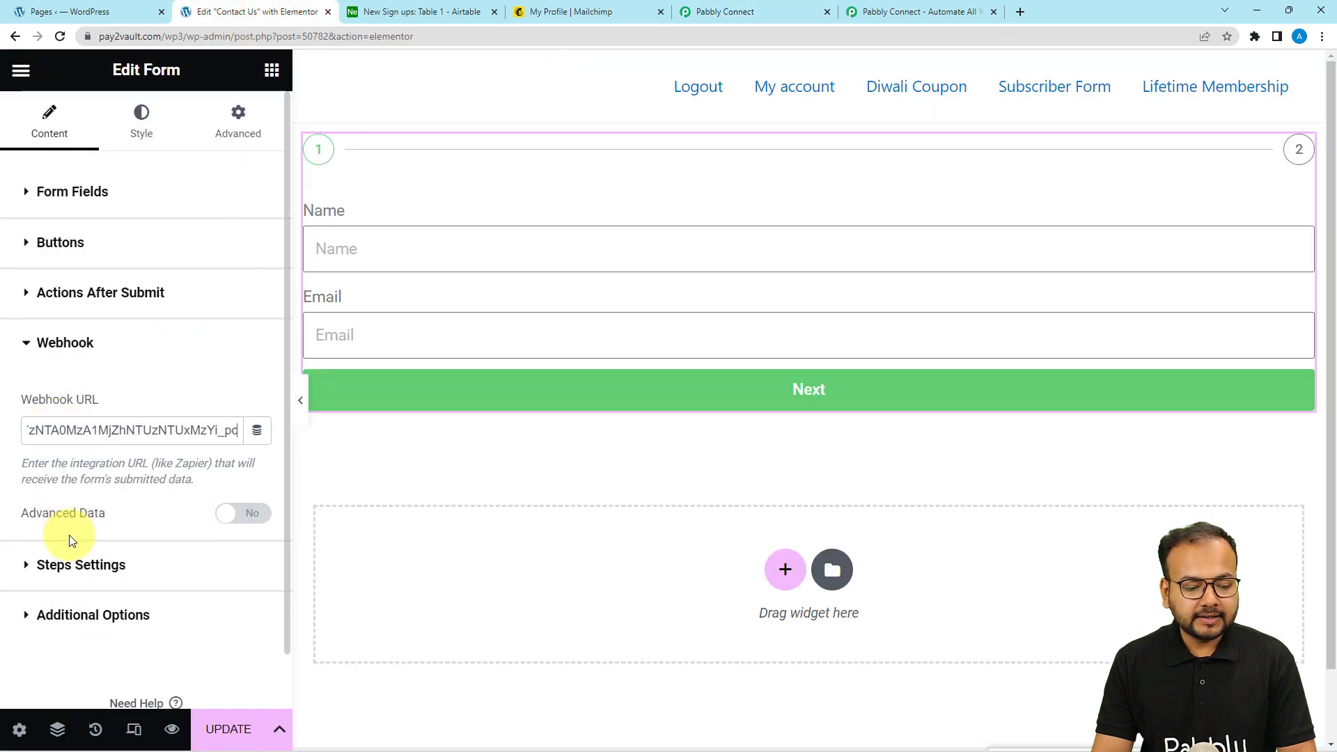
left_click(227, 729)
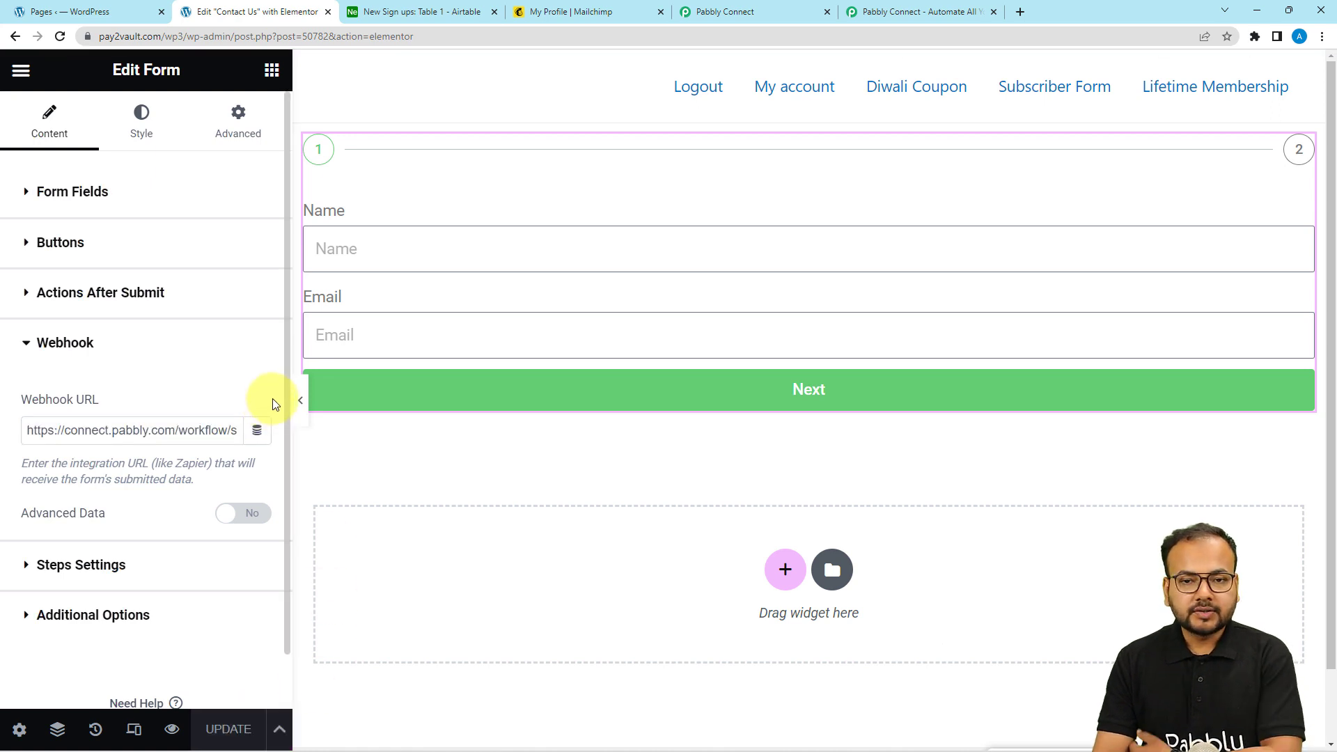
Read Pabbly's note about sending a test form submission
left_click(724, 11)
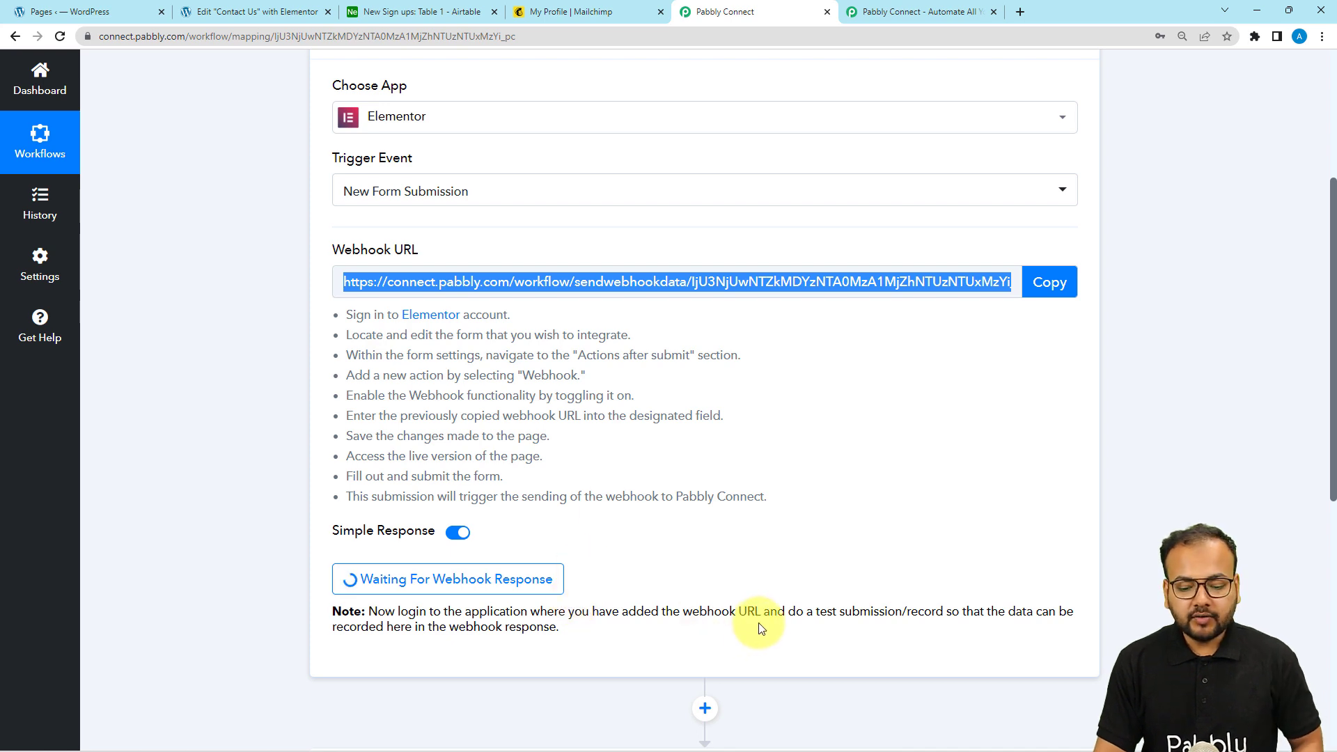
left_click_drag(818, 613, 902, 612)
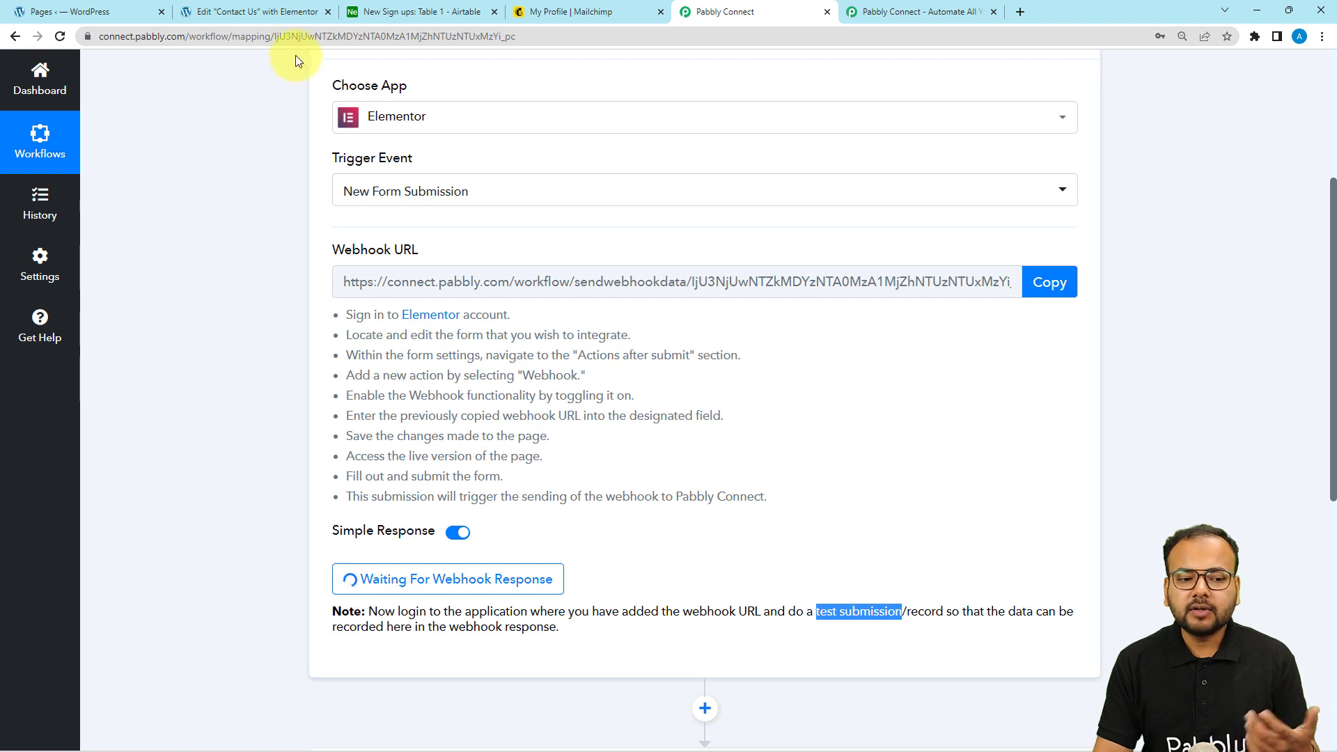
left_click(249, 15)
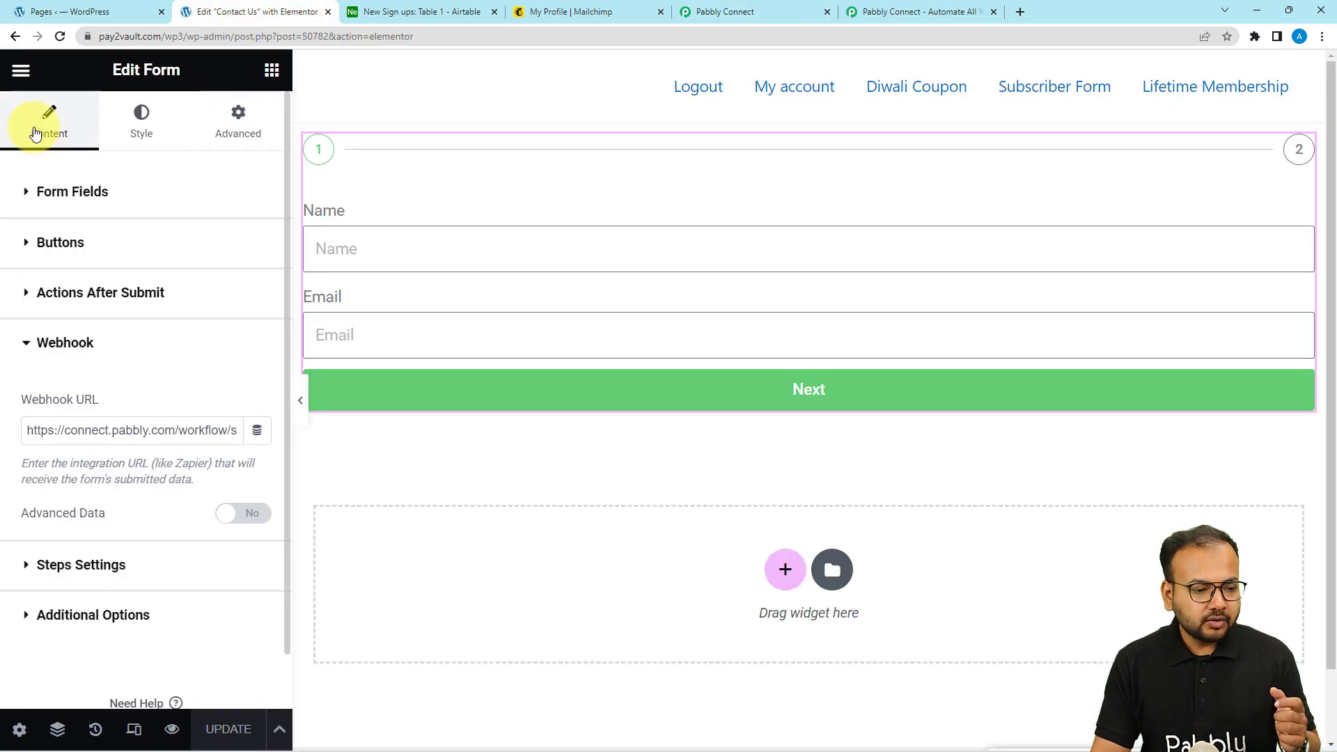
Open the live Contact Us page in an incognito window
left_click(23, 70)
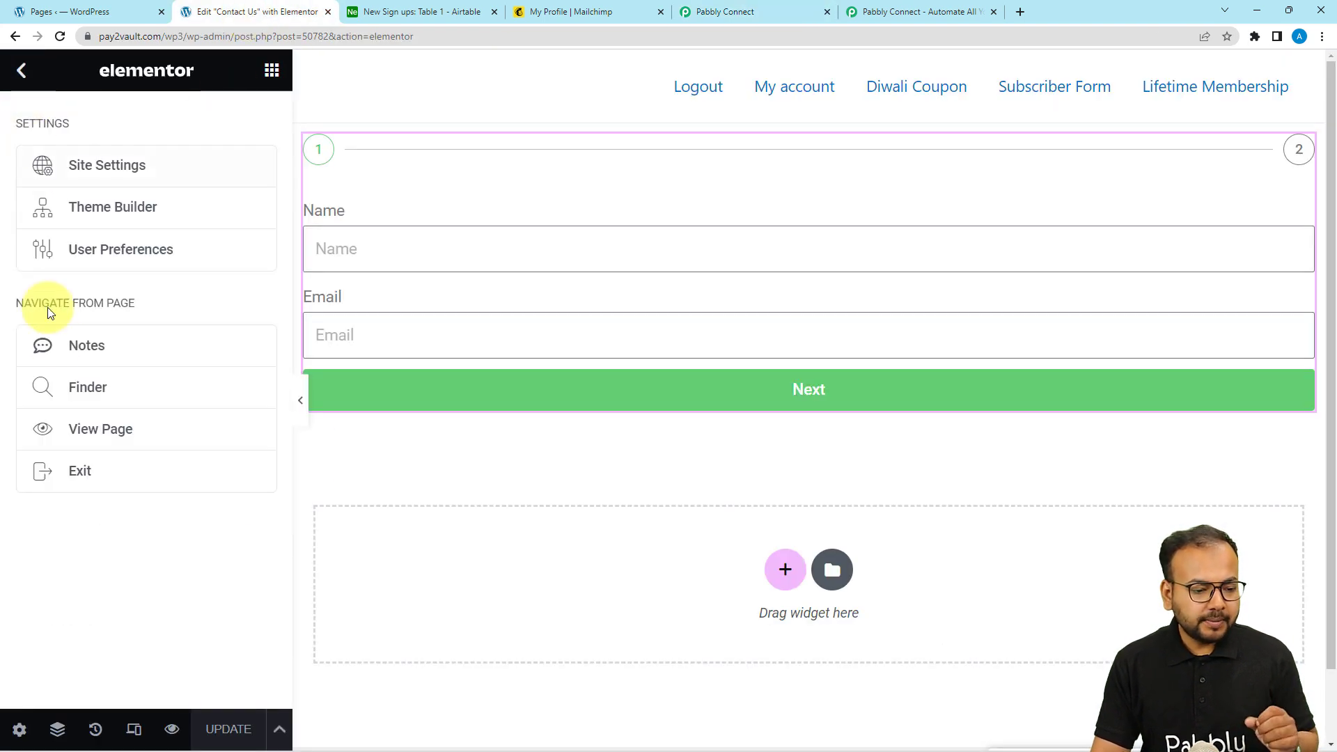
right_click(72, 431)
left_click(85, 479)
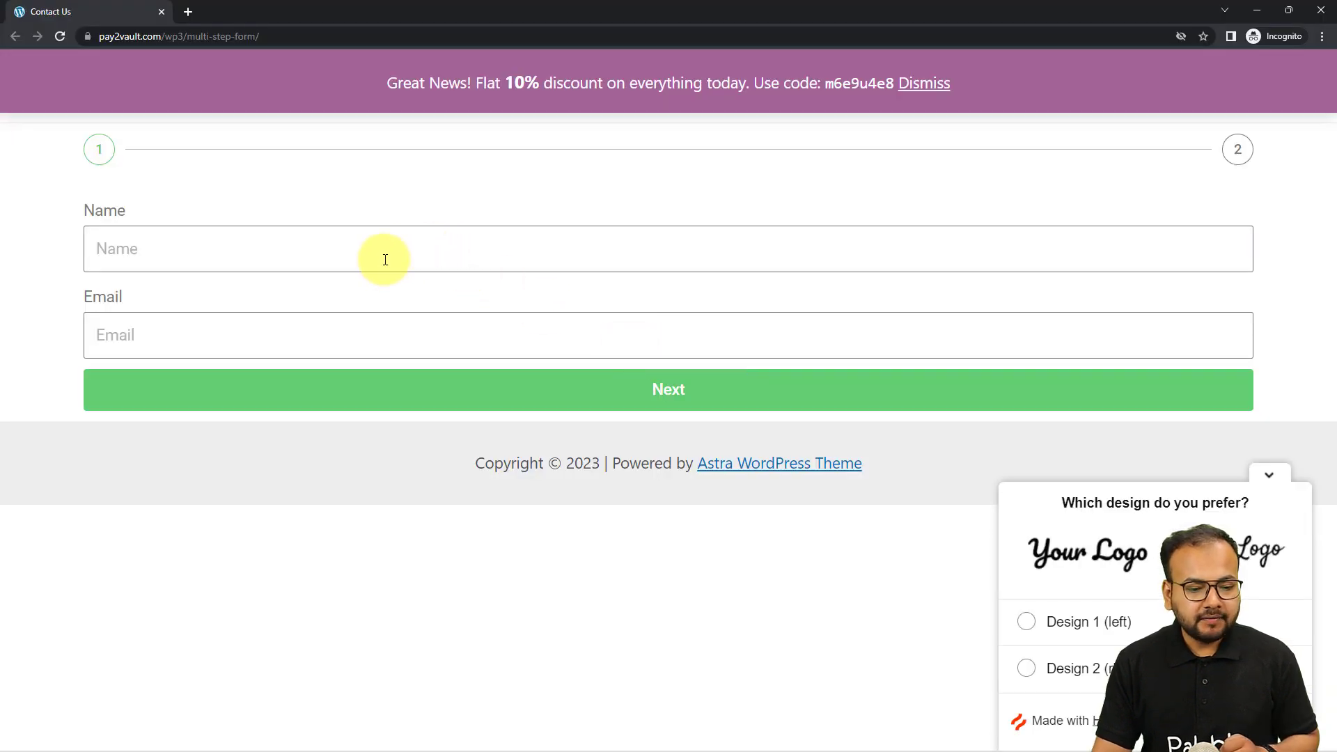
Fill in the test name and e-mail, then advance the form to step 2
left_click(384, 260)
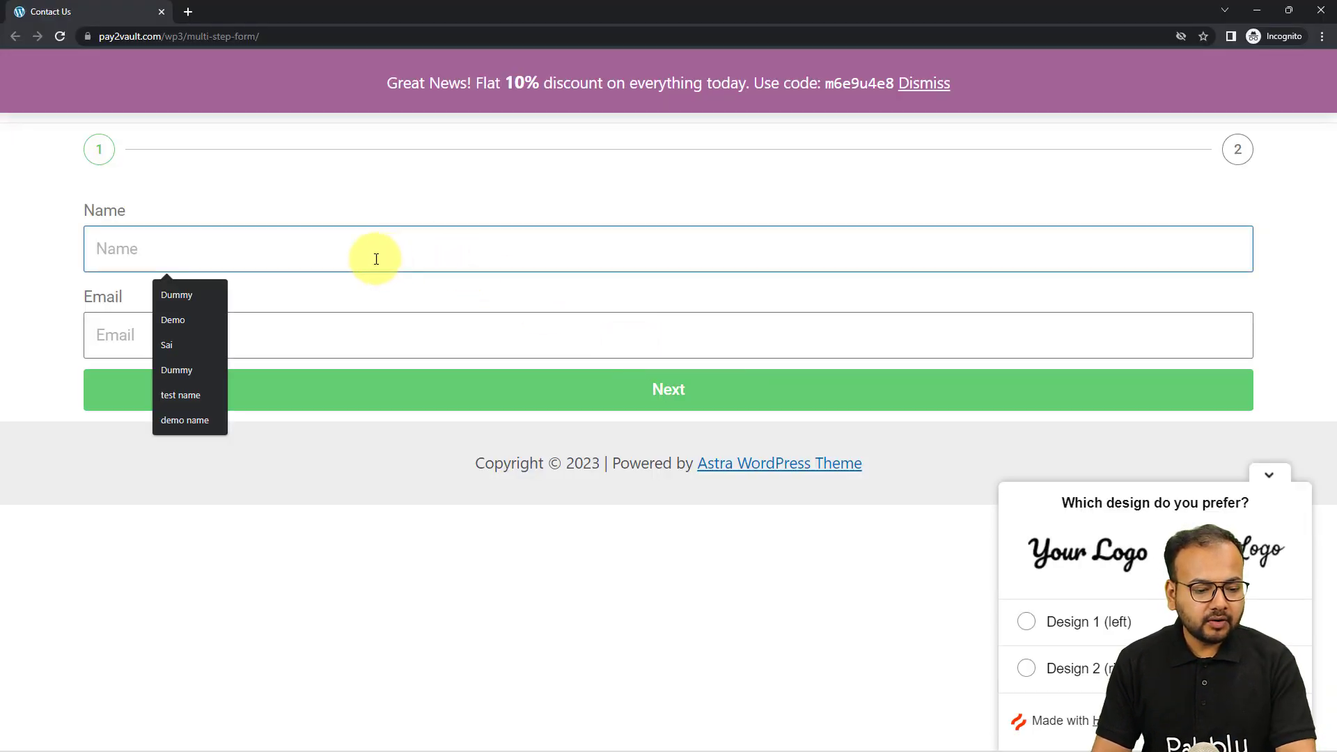
left_click(192, 393)
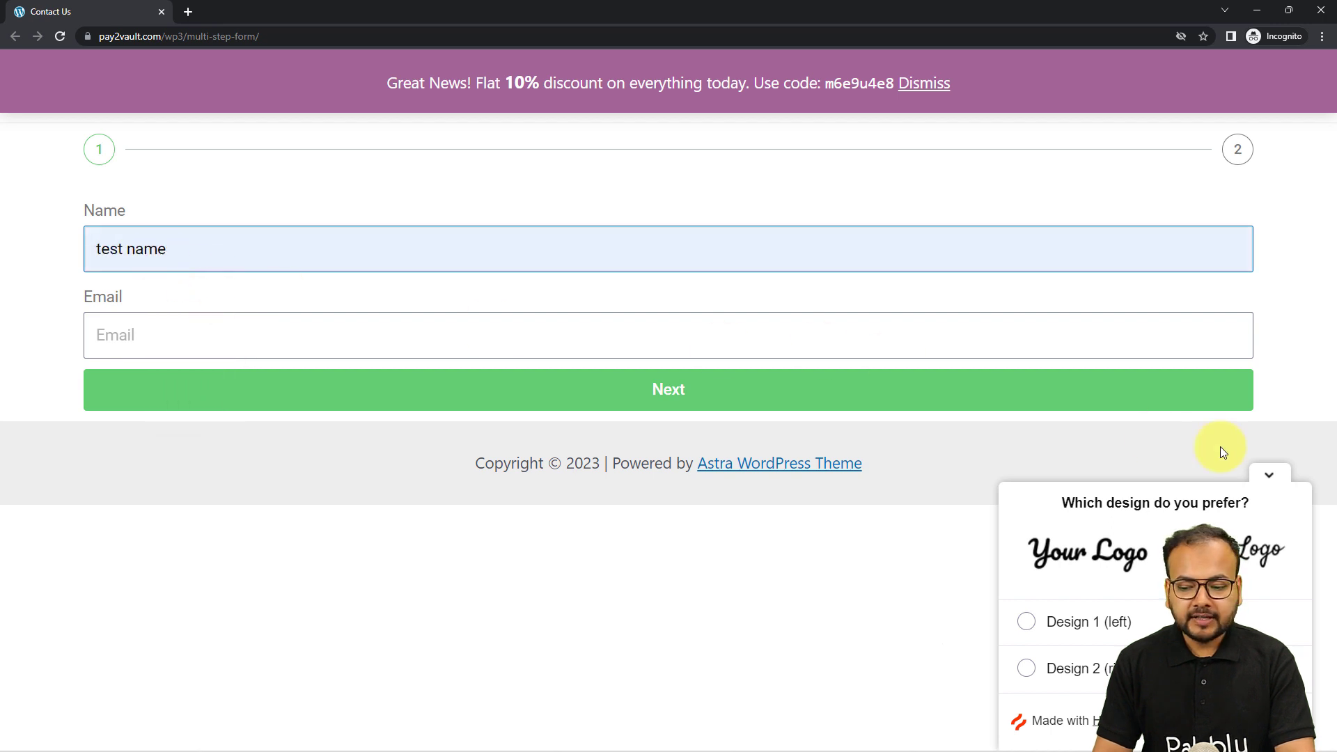
left_click(1268, 475)
left_click(177, 331)
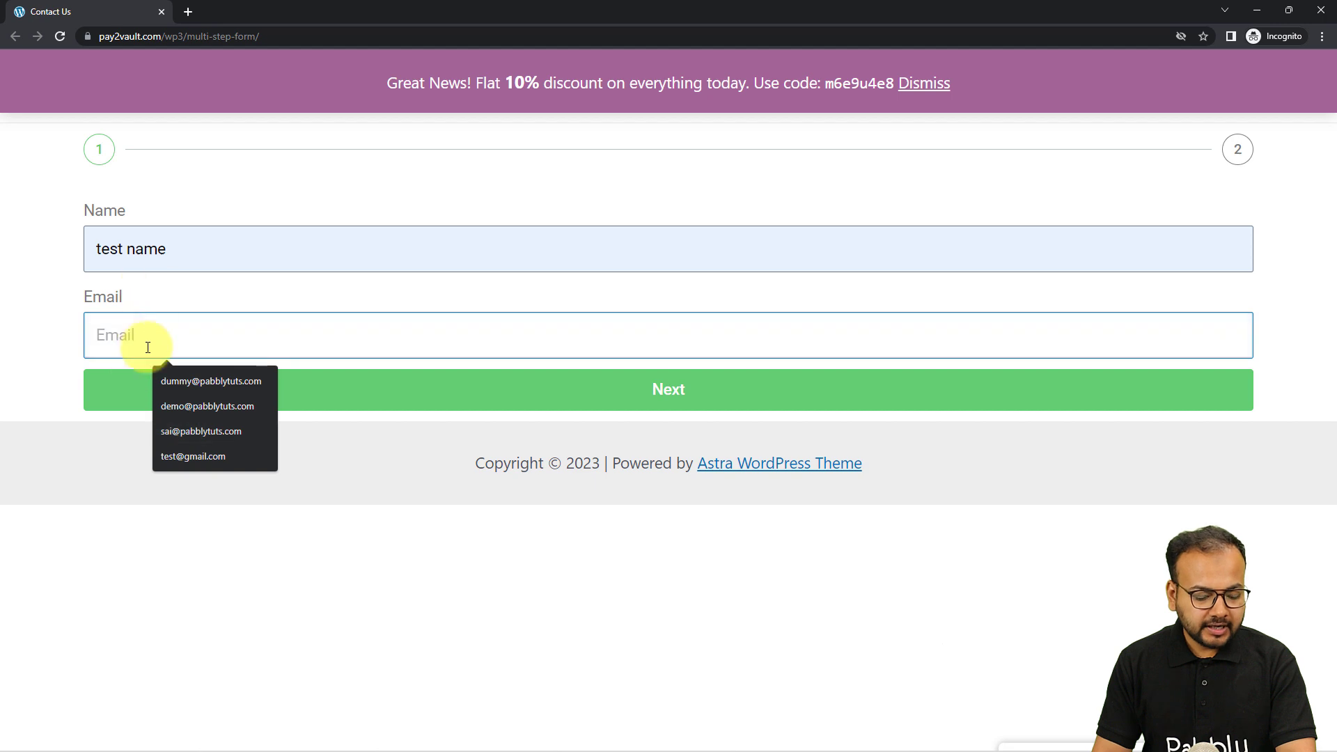
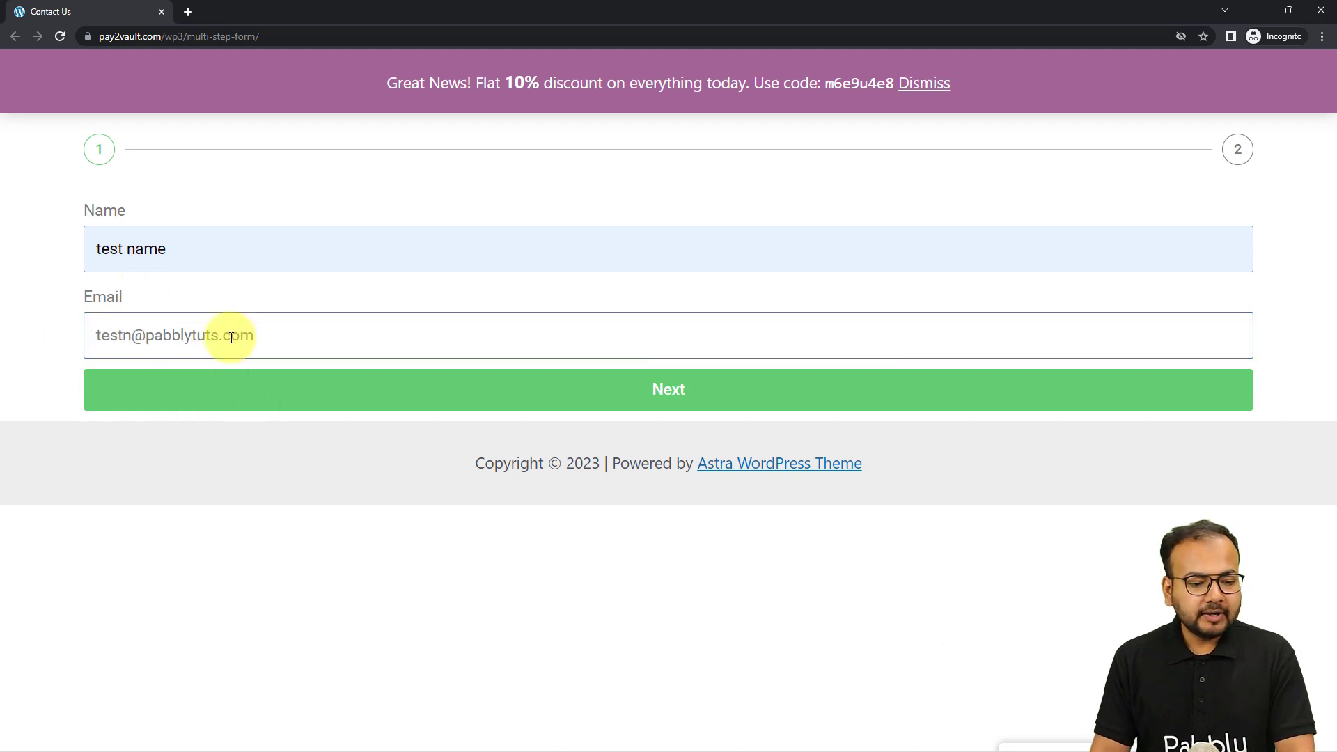
left_click(261, 409)
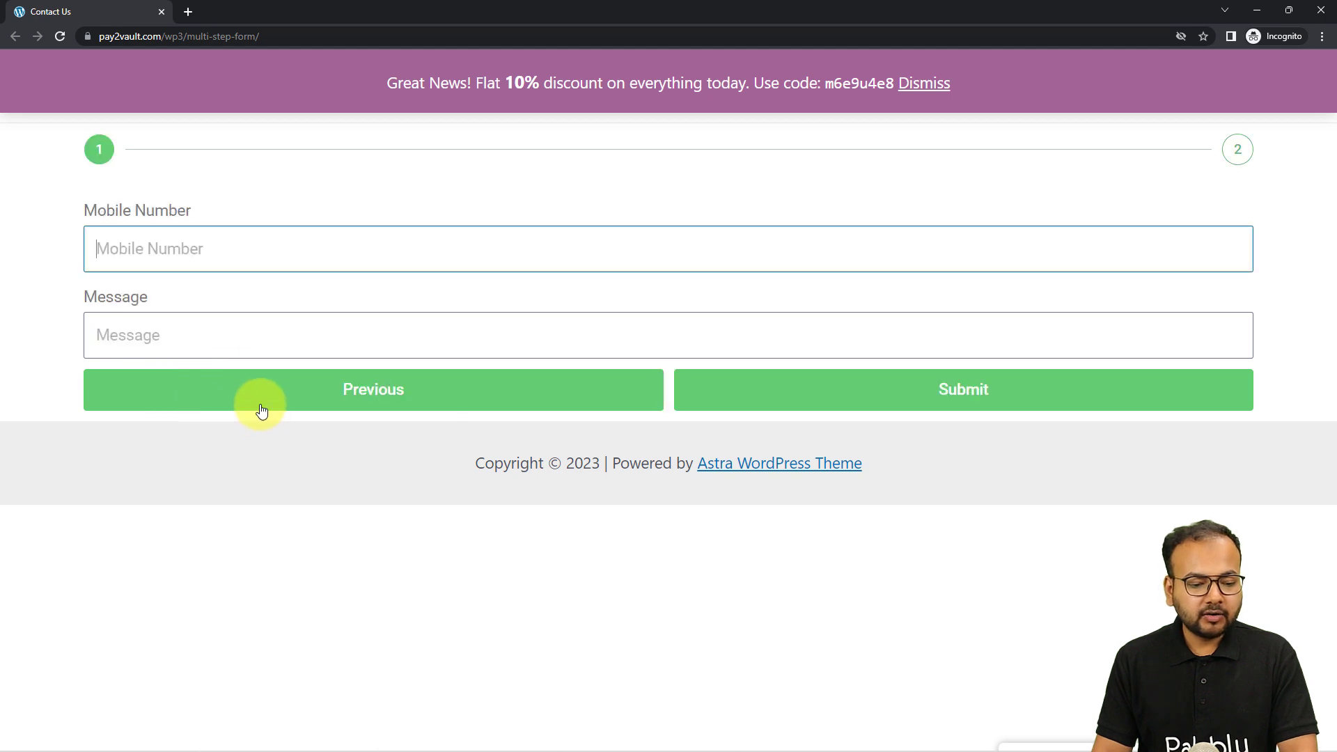
Enter the mobile number and 'Test message', then submit the form
type("9")
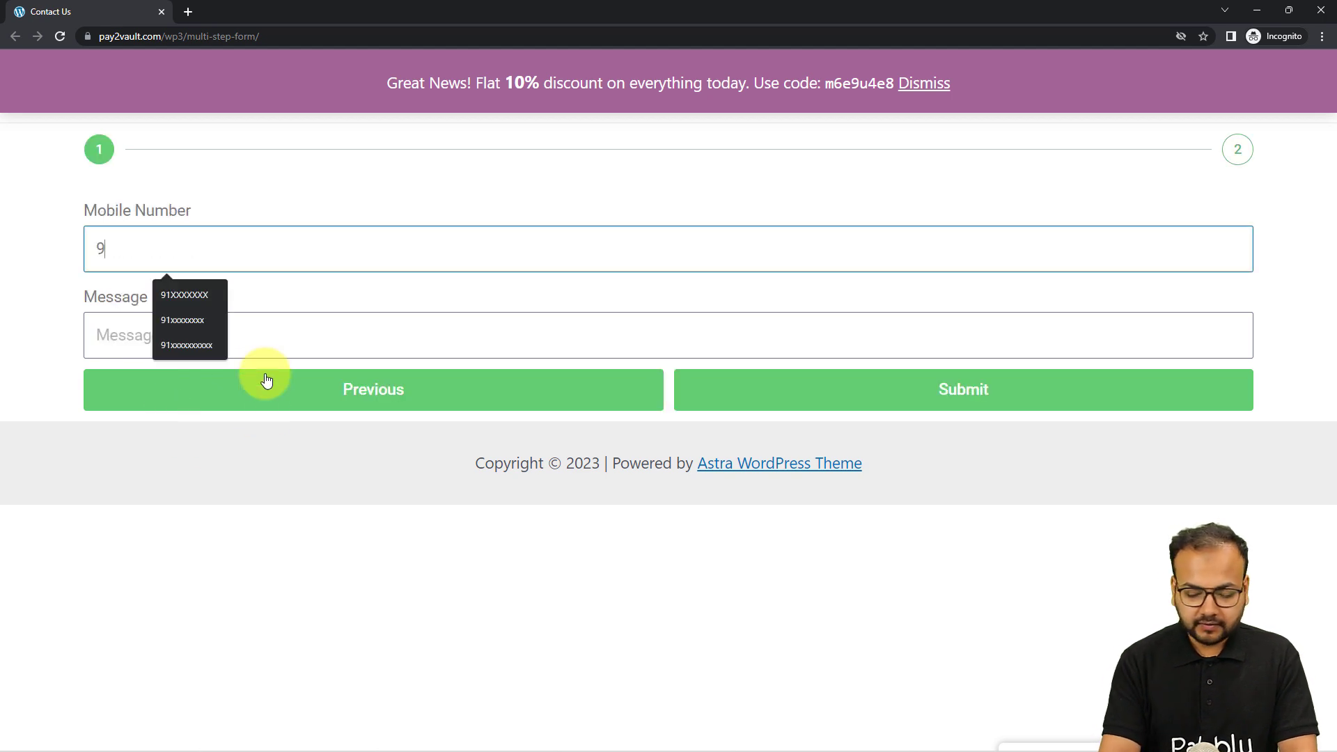
left_click(205, 341)
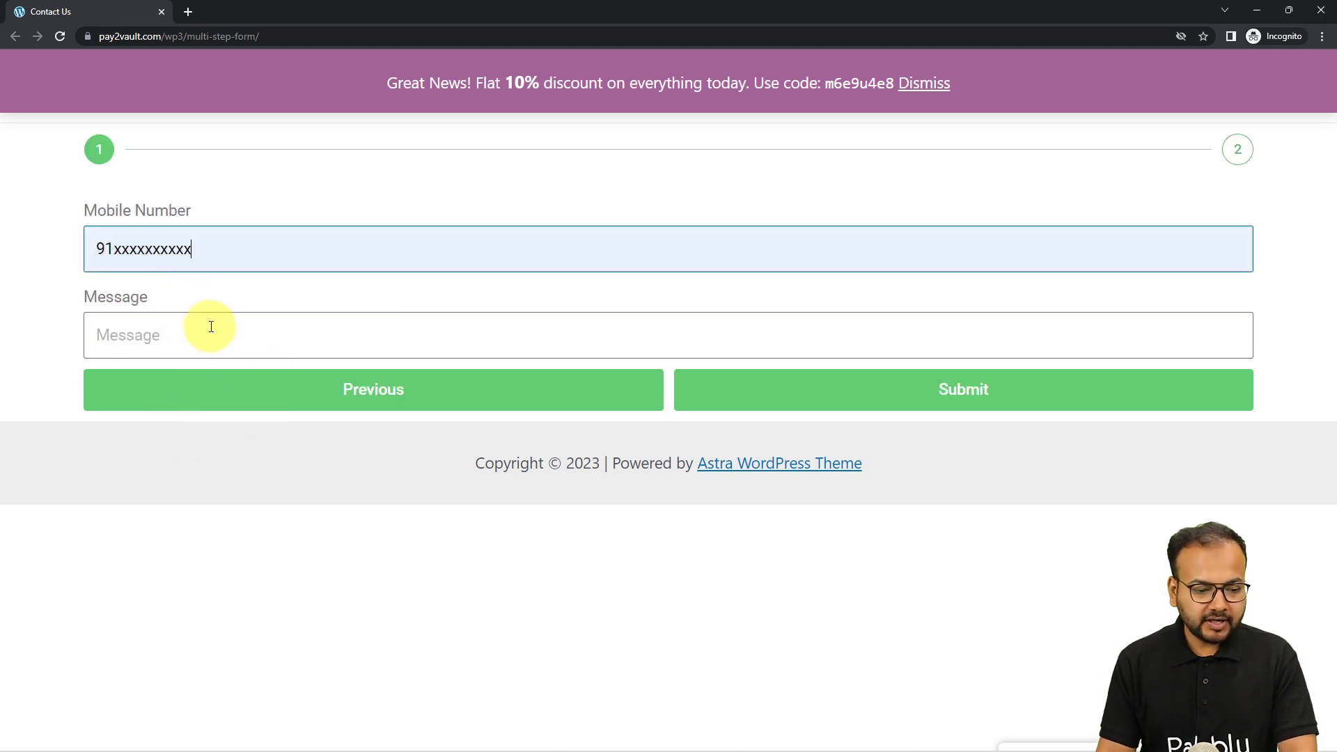
left_click(209, 327)
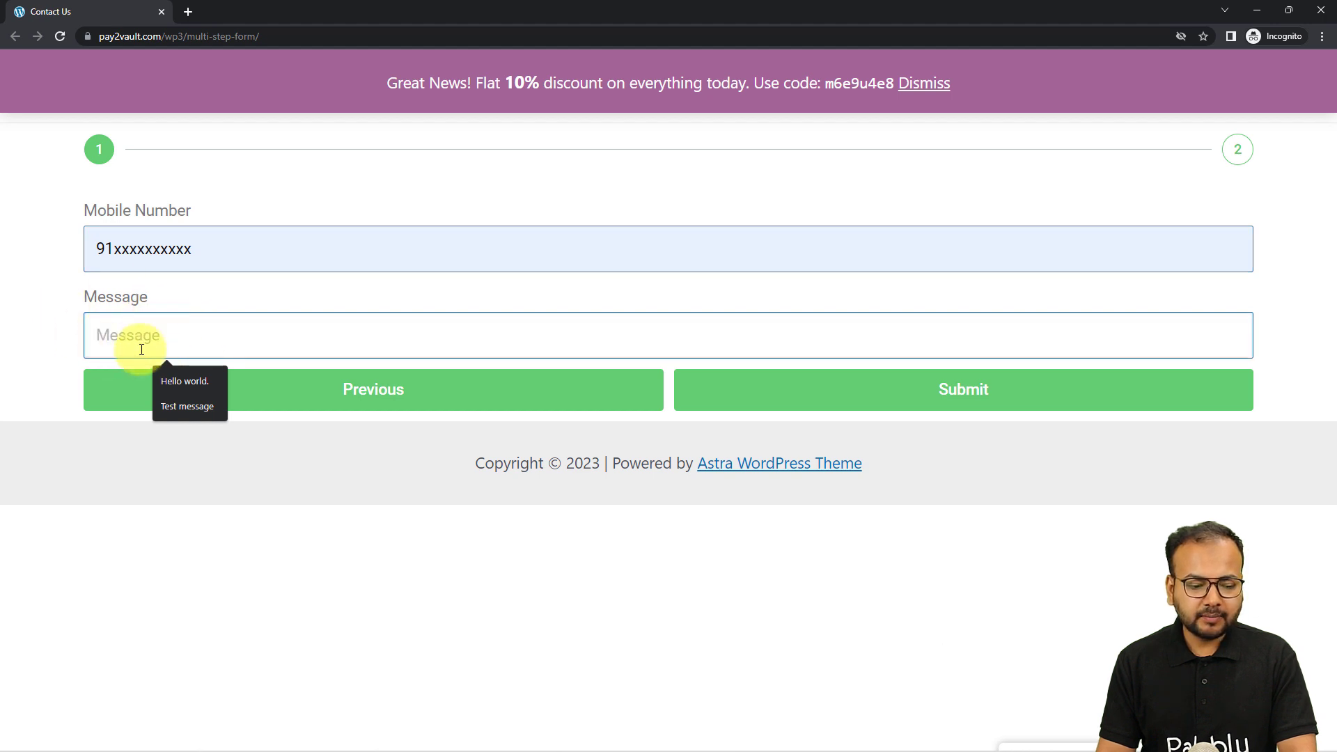
left_click(174, 409)
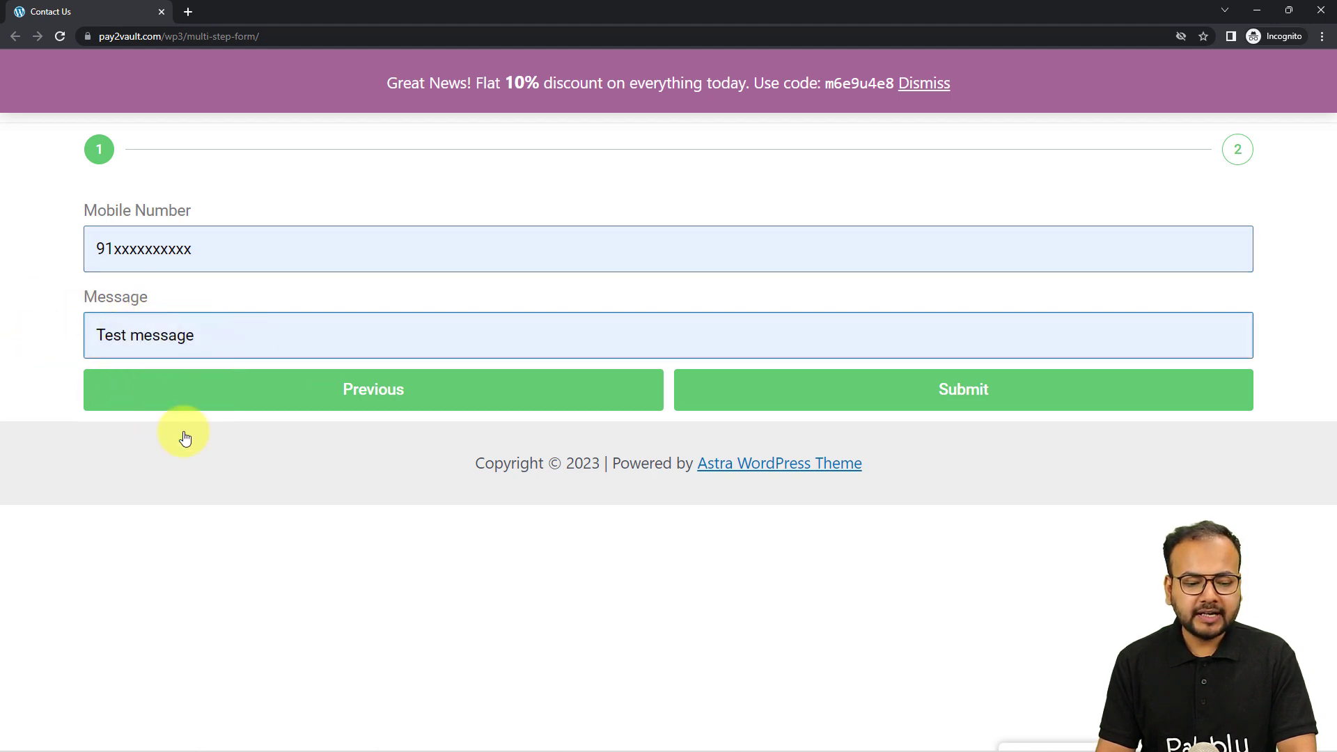
left_click(846, 406)
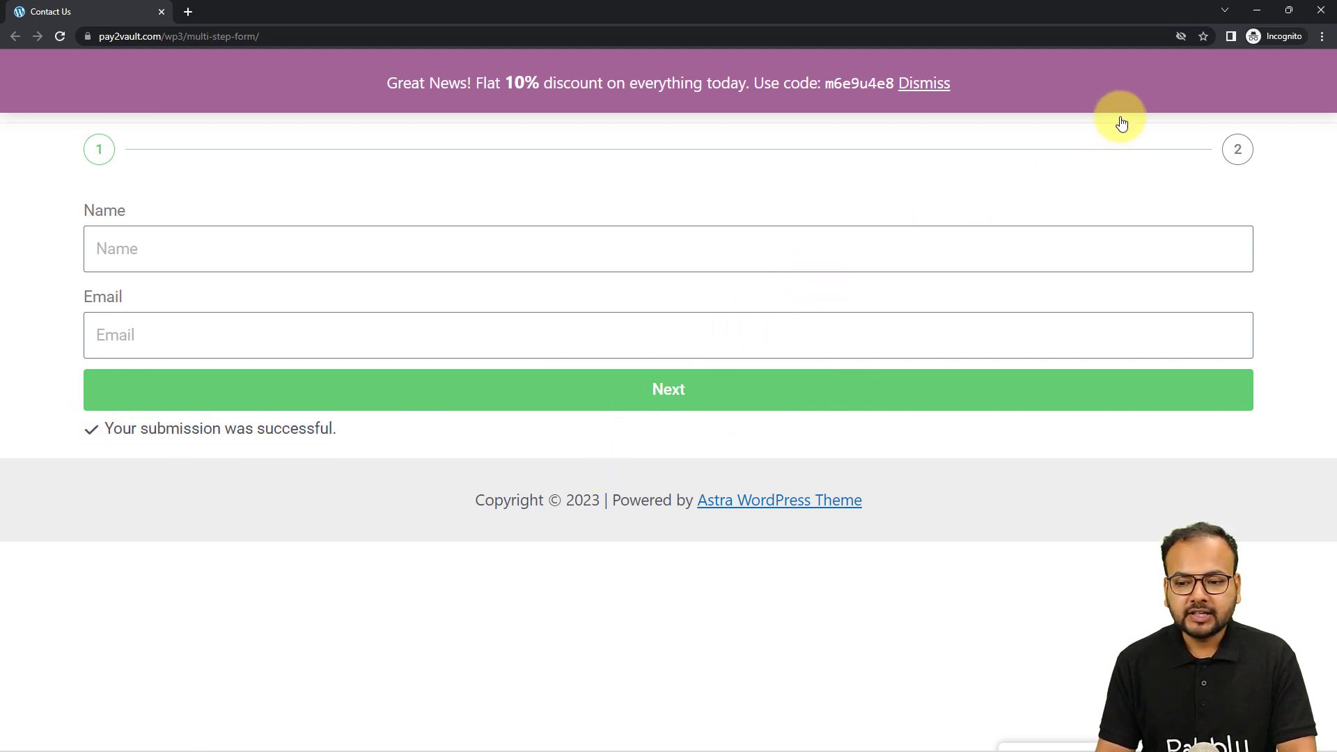
left_click(1255, 12)
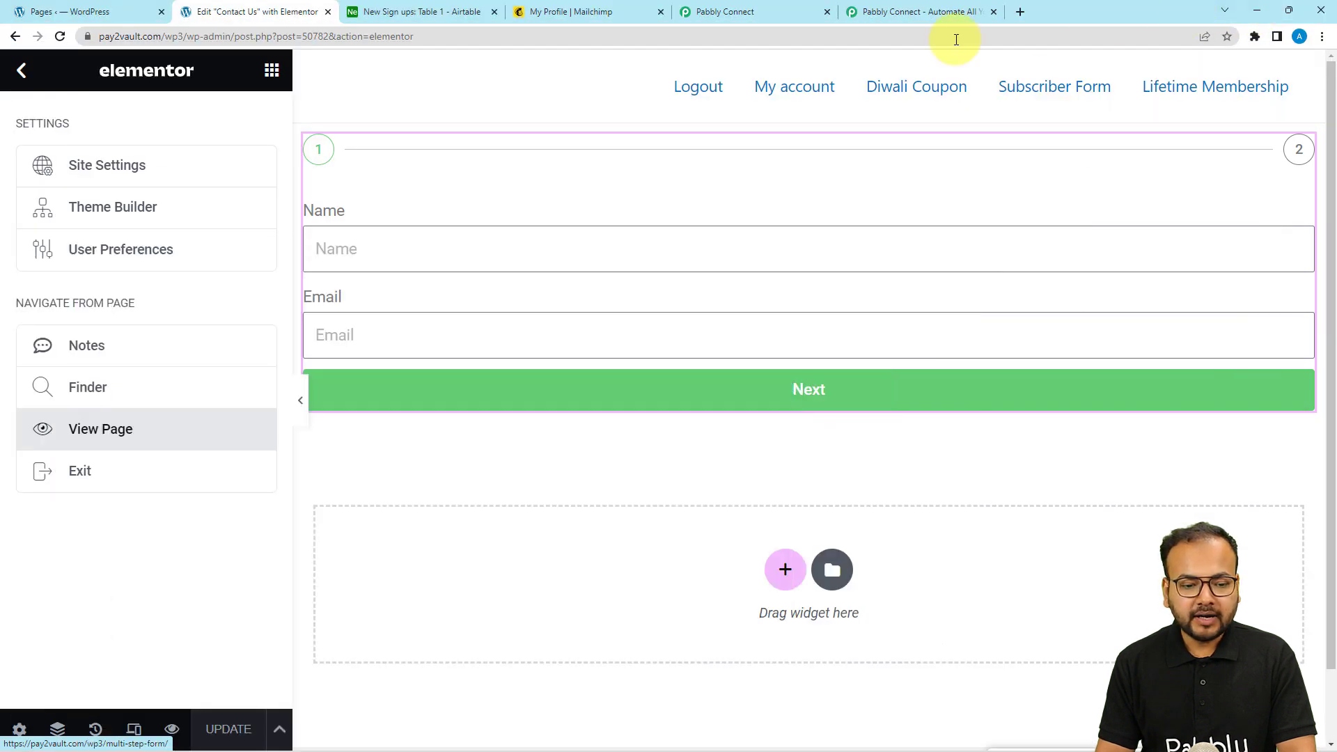
Check the captured webhook response fields: name, mobile number, message and e-mail
left_click(740, 17)
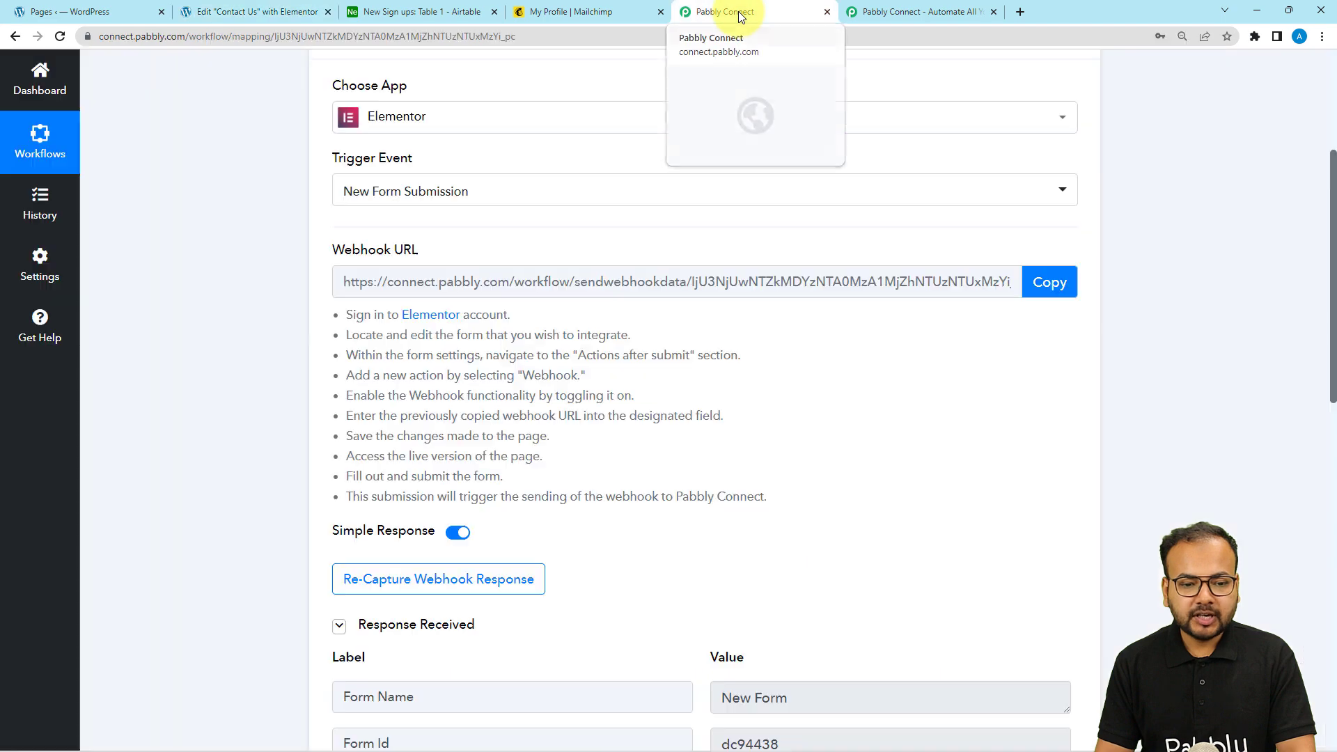
scroll(215, 223, "down", 2)
scroll(215, 223, "down", 4)
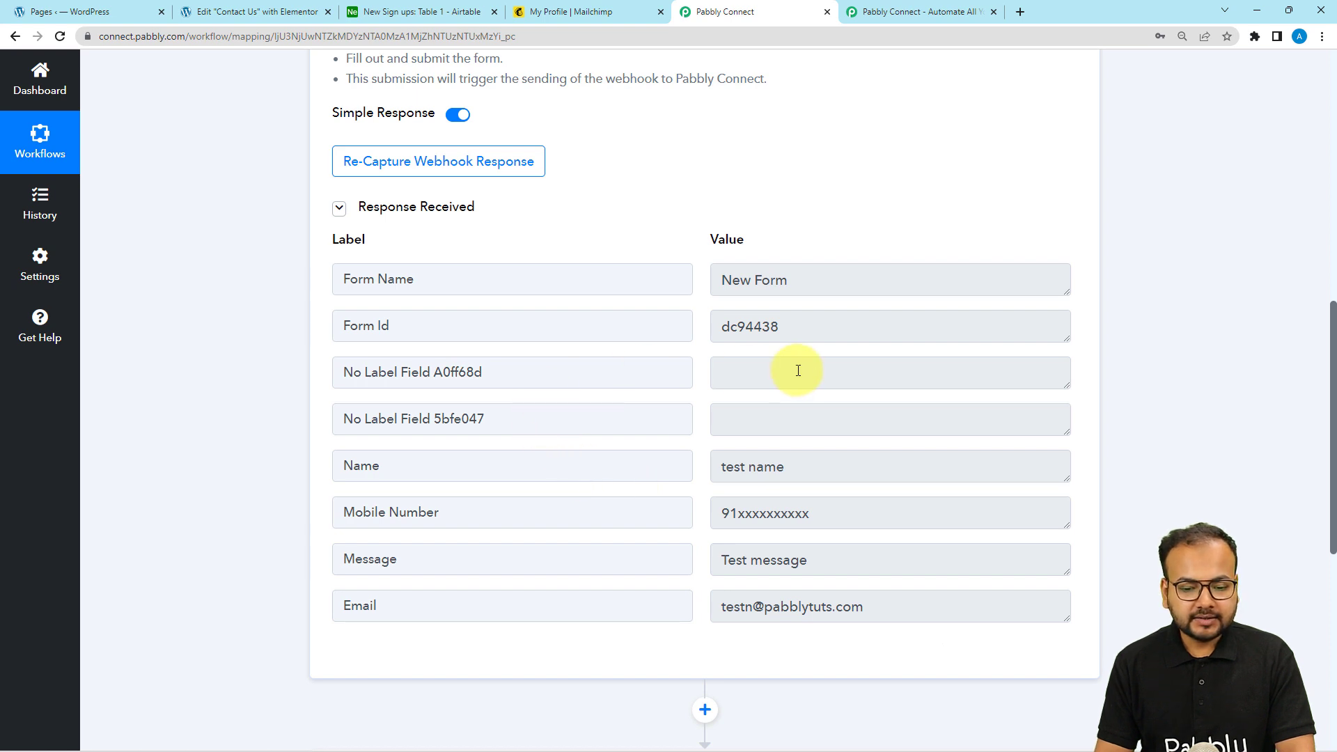
scroll(800, 359, "down", 1)
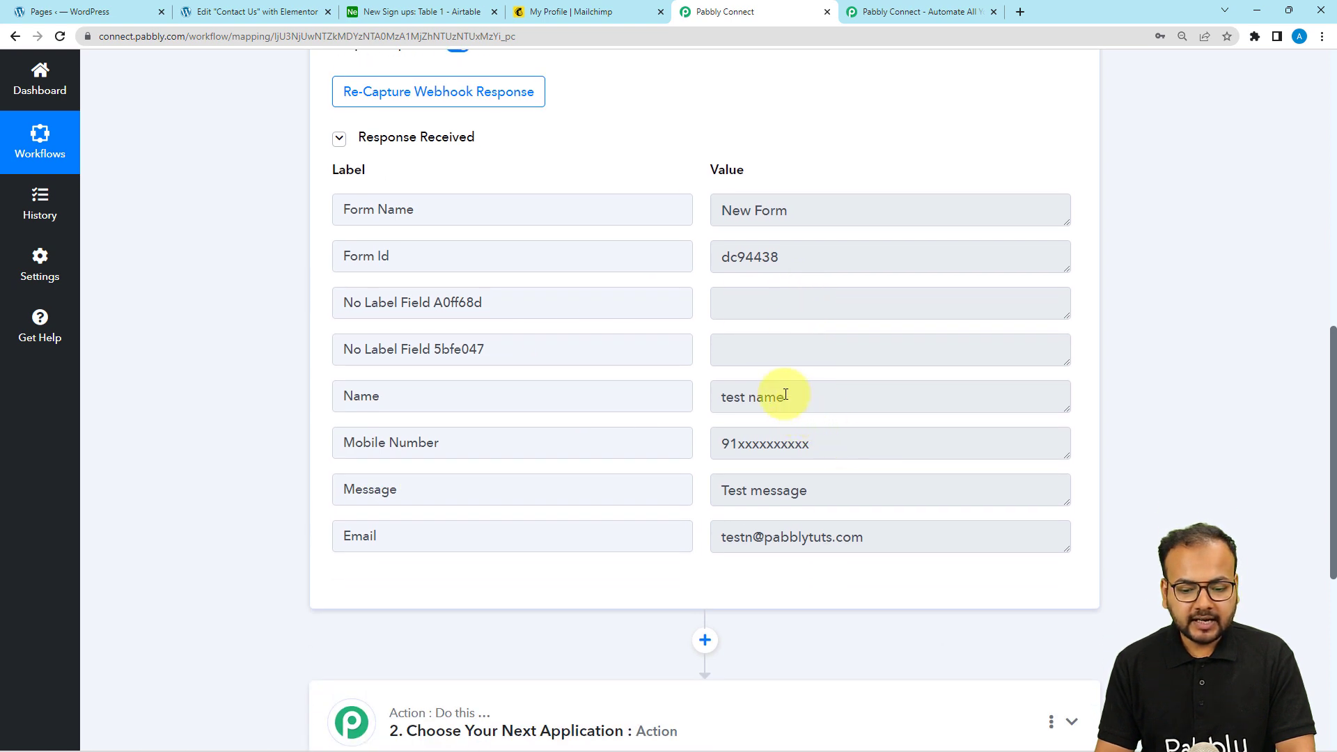
left_click_drag(783, 397, 170, 423)
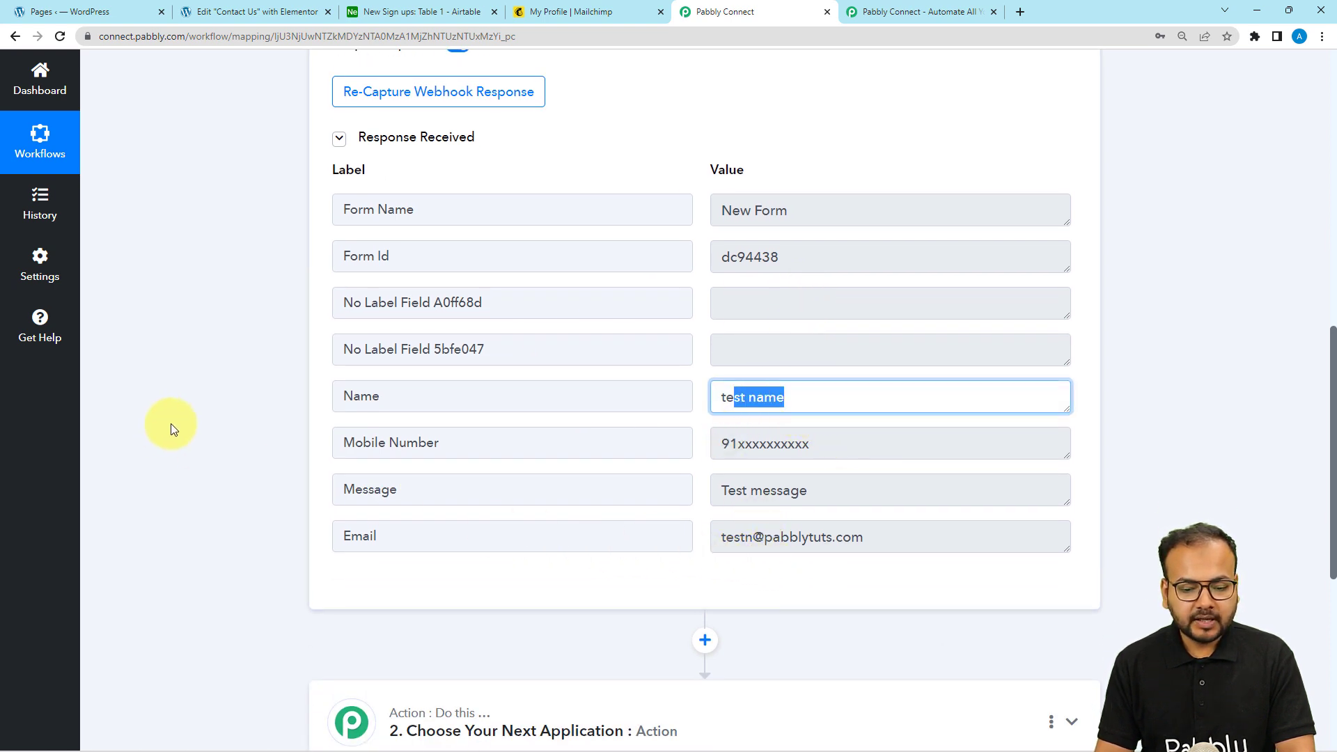
left_click(170, 423)
scroll(170, 424, "down", 1)
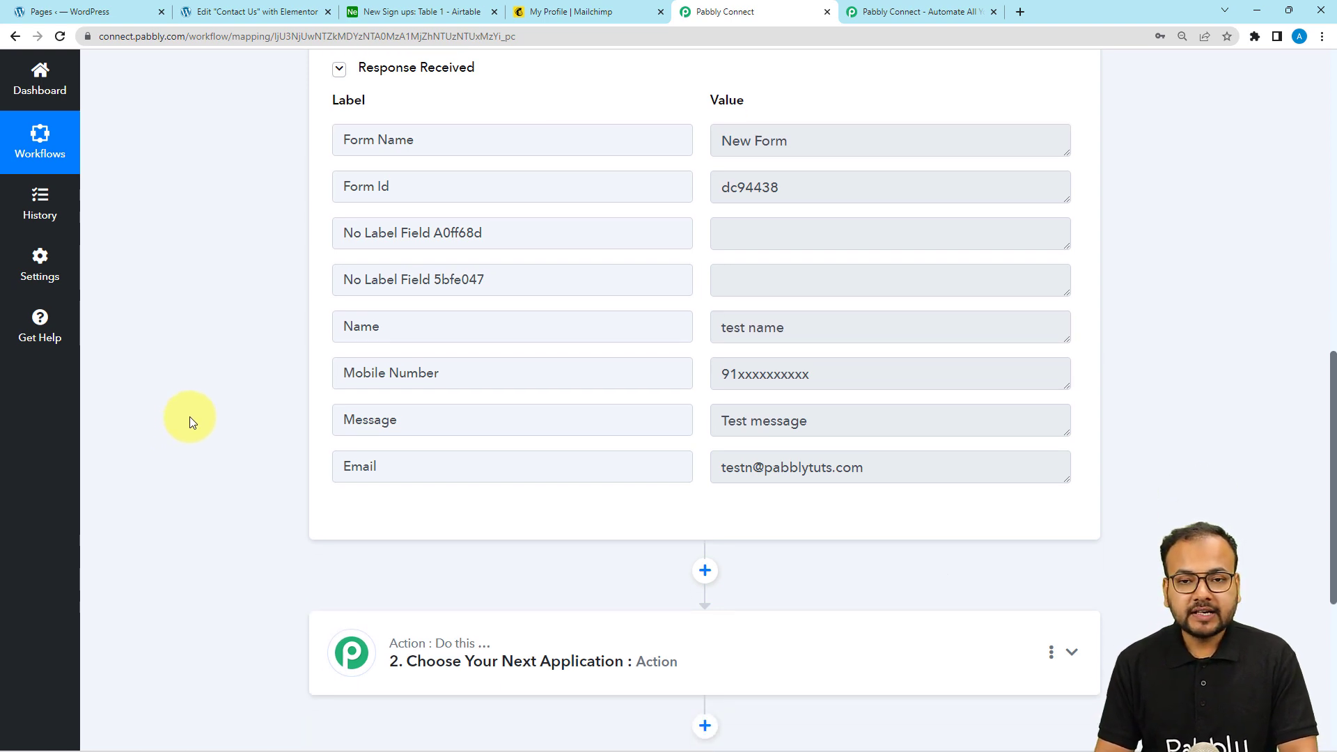
left_click(409, 10)
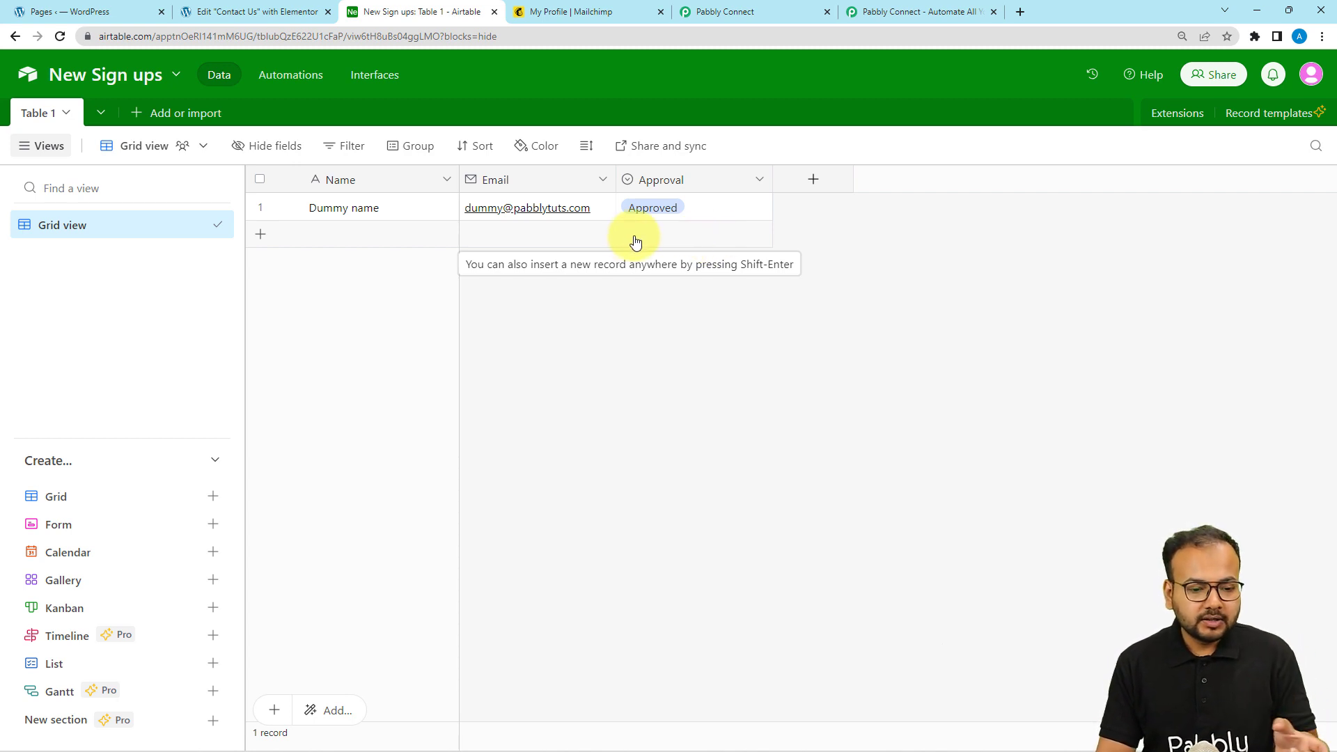
Add a blank second row to the New Sign ups table, leaving Approval unchosen
left_click(714, 240)
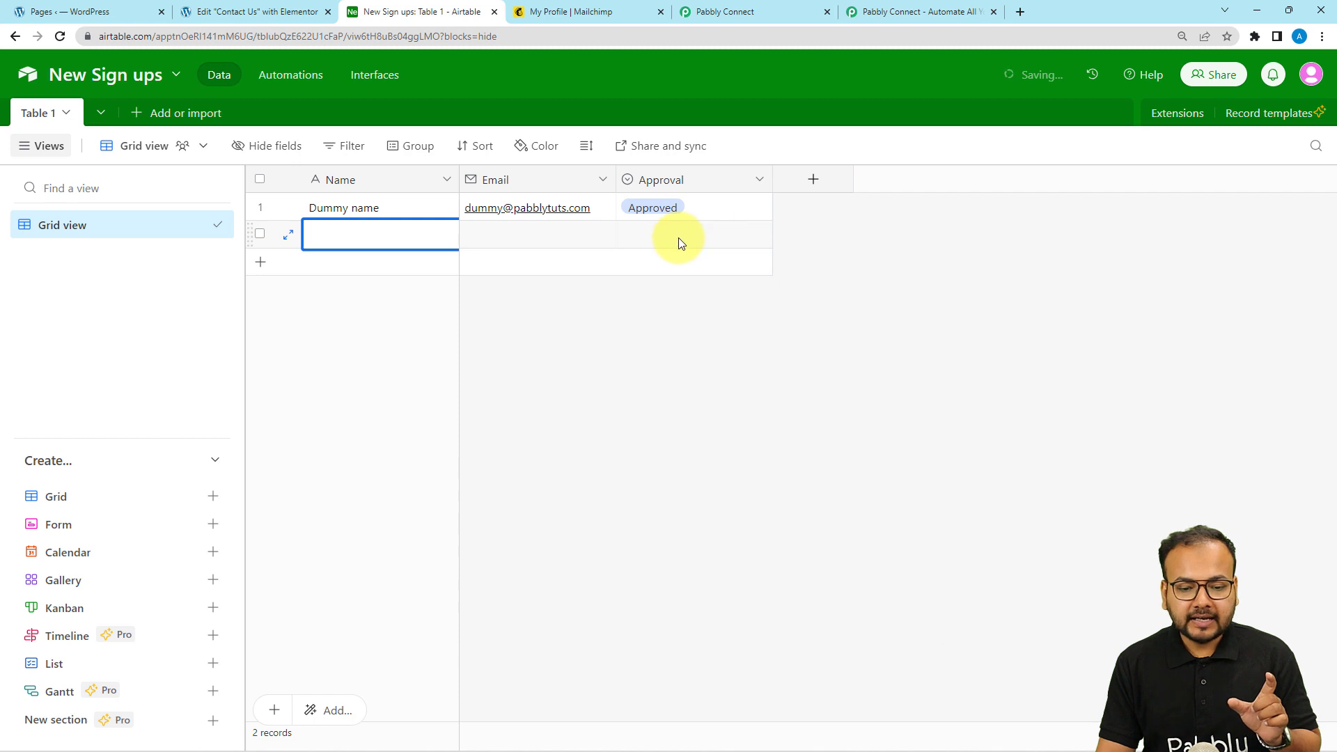
left_click(679, 240)
left_click(761, 236)
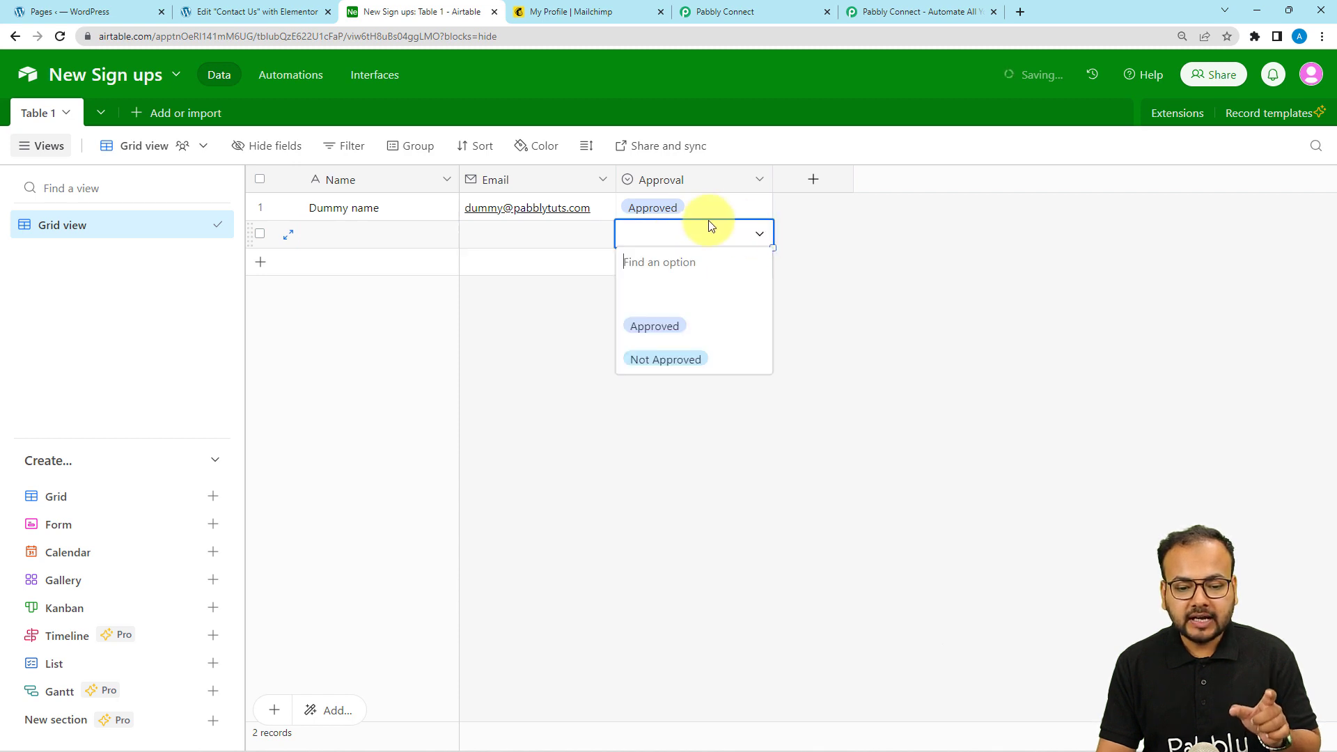
left_click(667, 410)
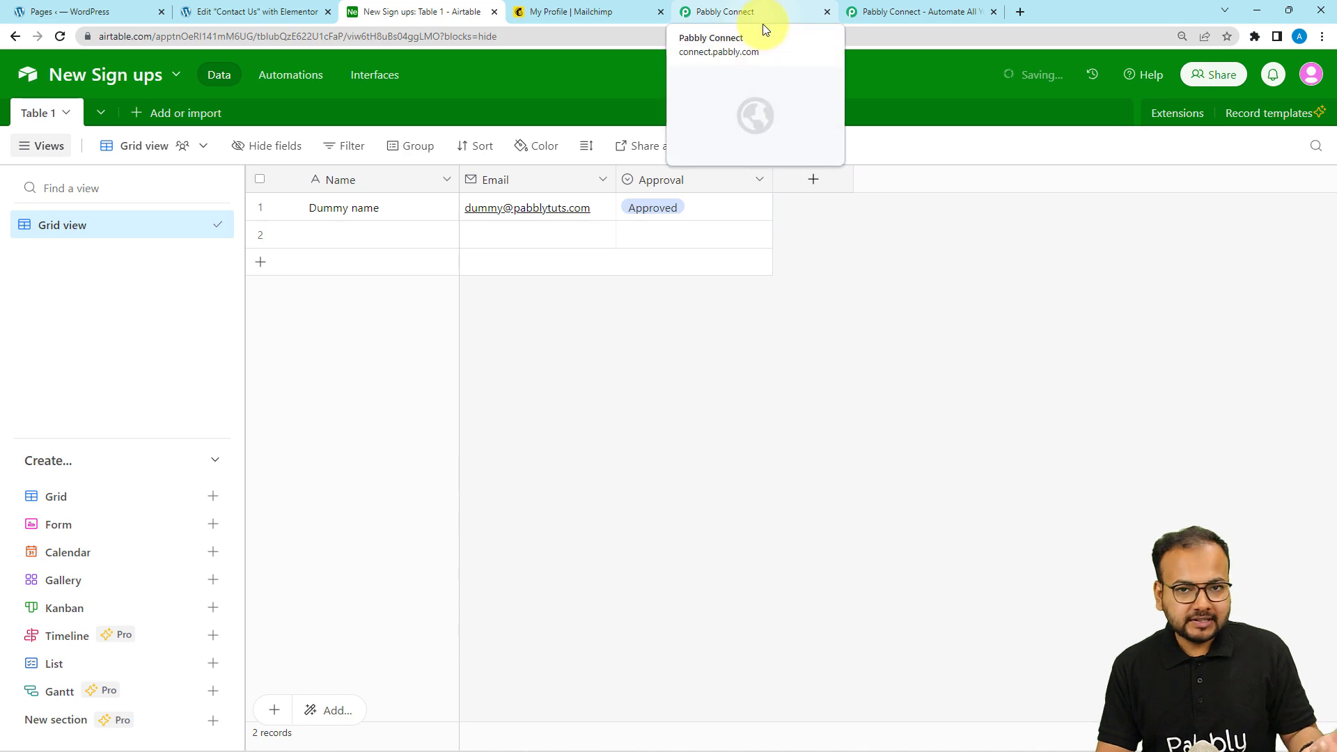
Set the action step to Airtable, found by searching 'air', with the Create Record event
left_click(719, 15)
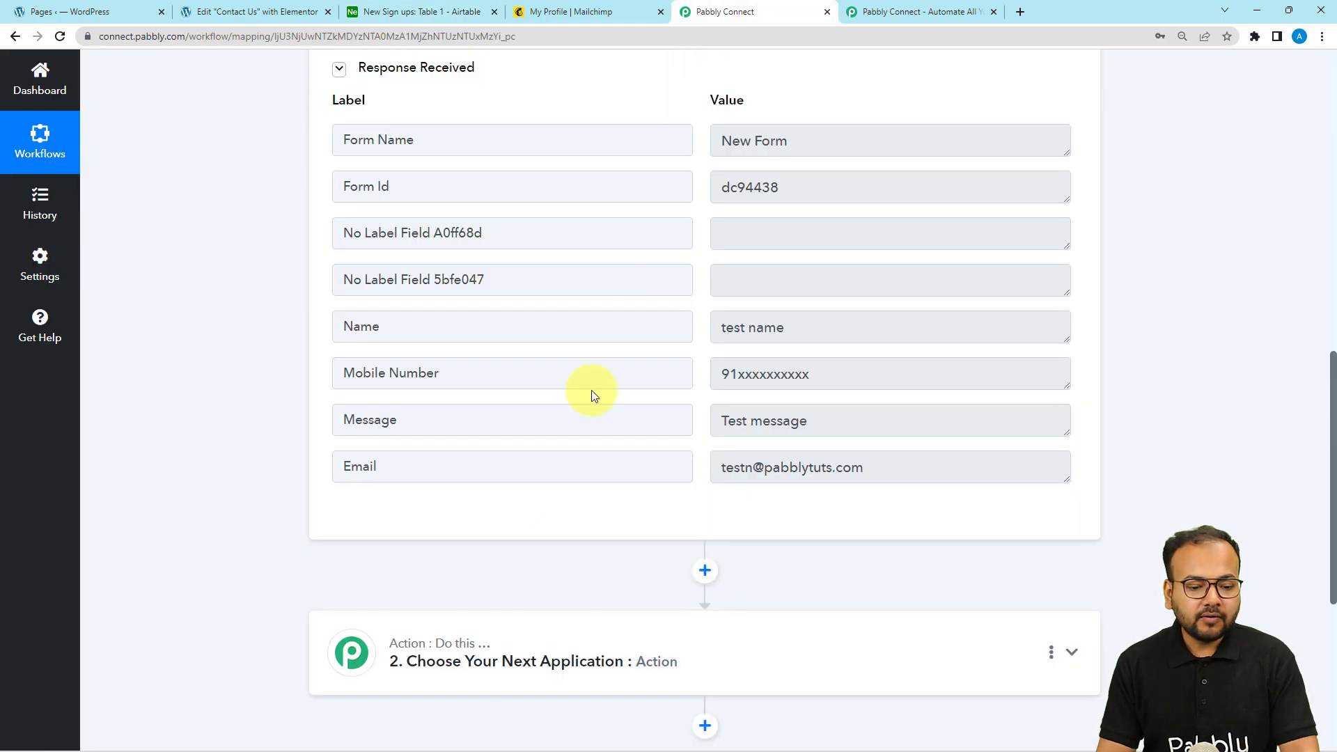
scroll(591, 390, "down", 3)
left_click(515, 472)
scroll(516, 472, "down", 2)
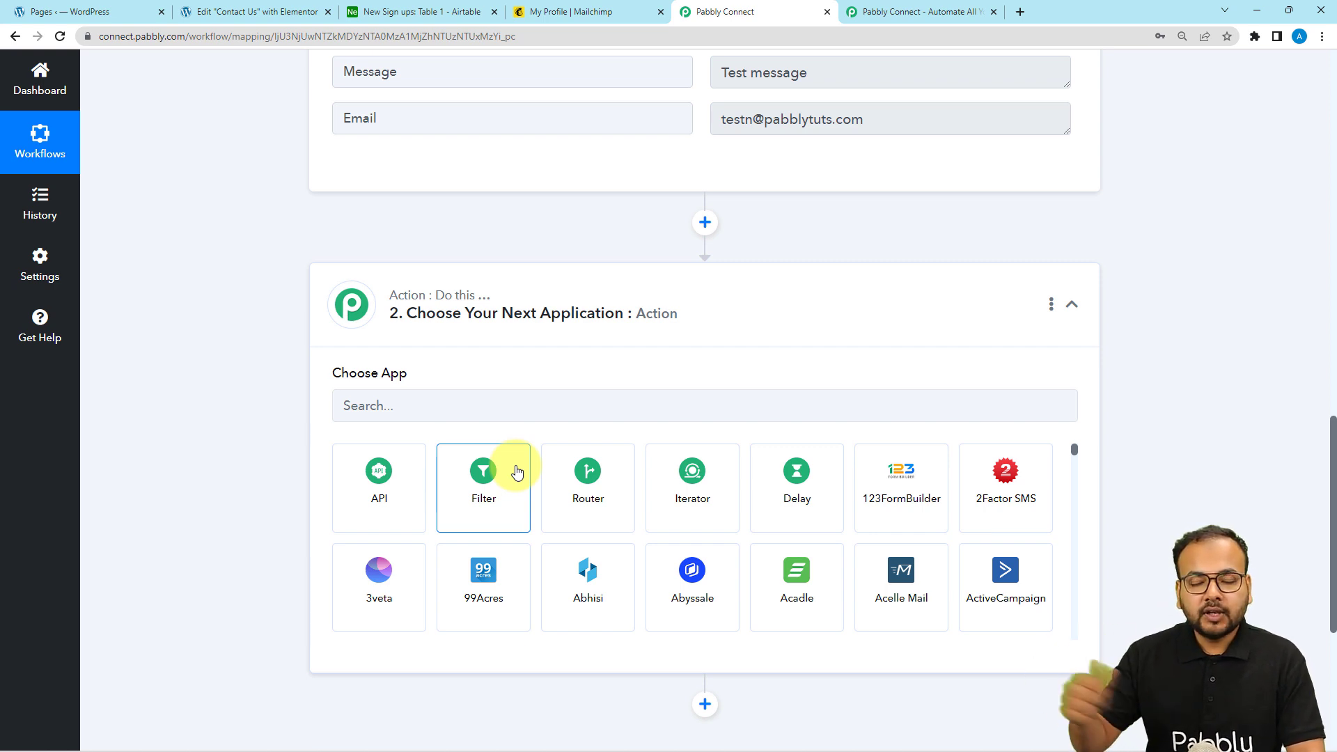
left_click(510, 392)
type("air")
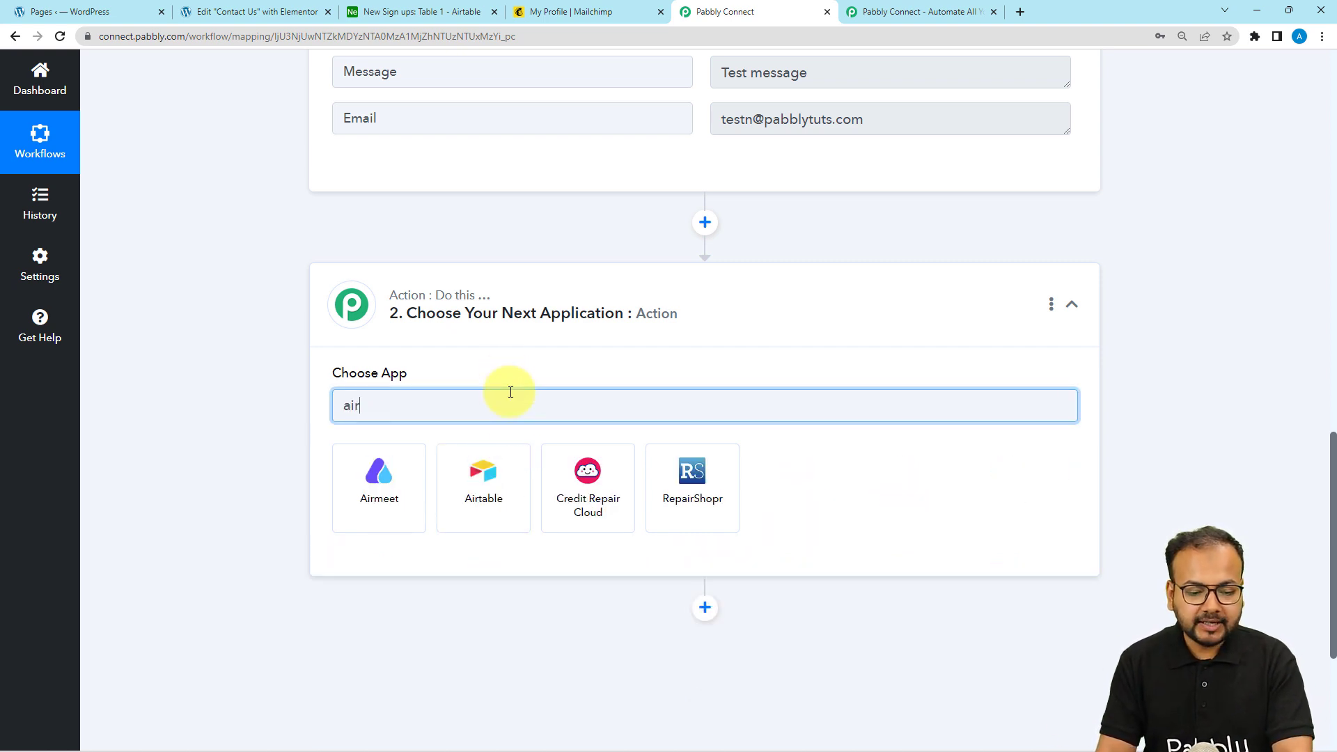
left_click(485, 506)
left_click(369, 268)
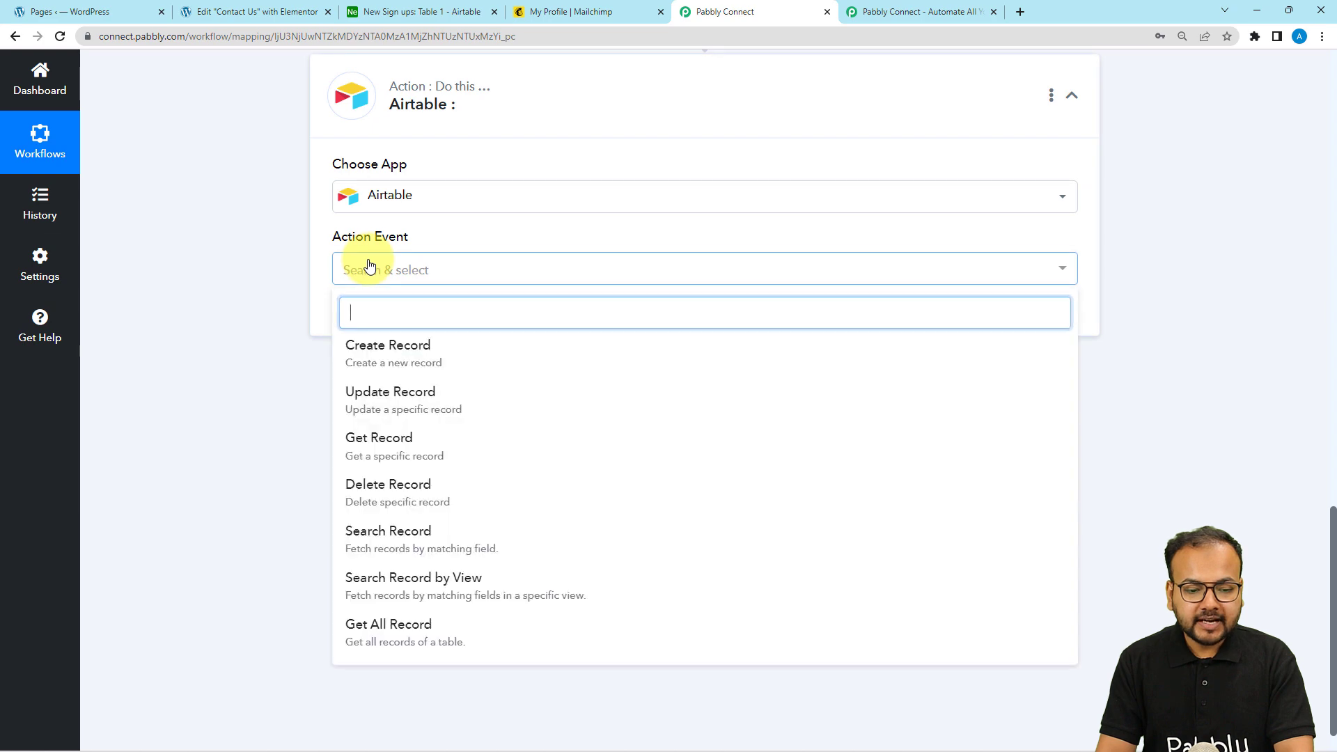
left_click(379, 356)
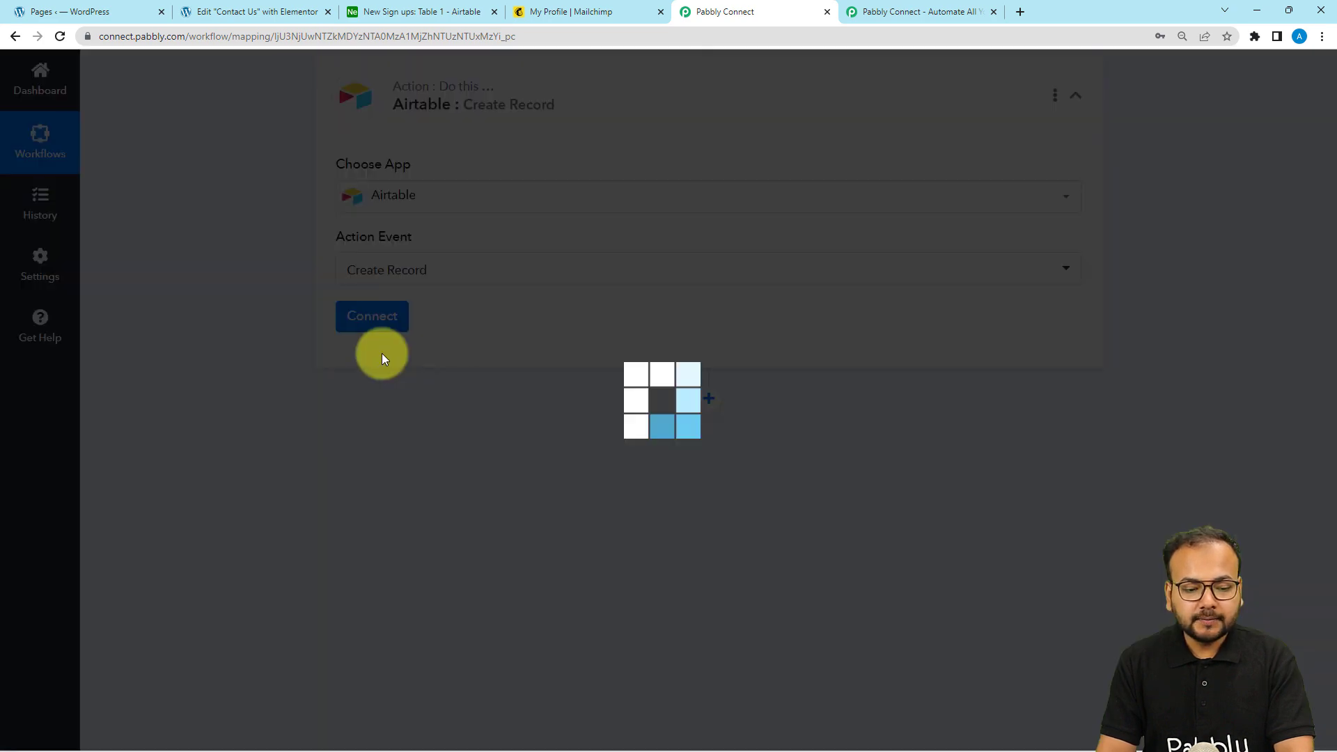
Add a new Airtable connection, Airtable #13, and review the access-token instructions
left_click(367, 313)
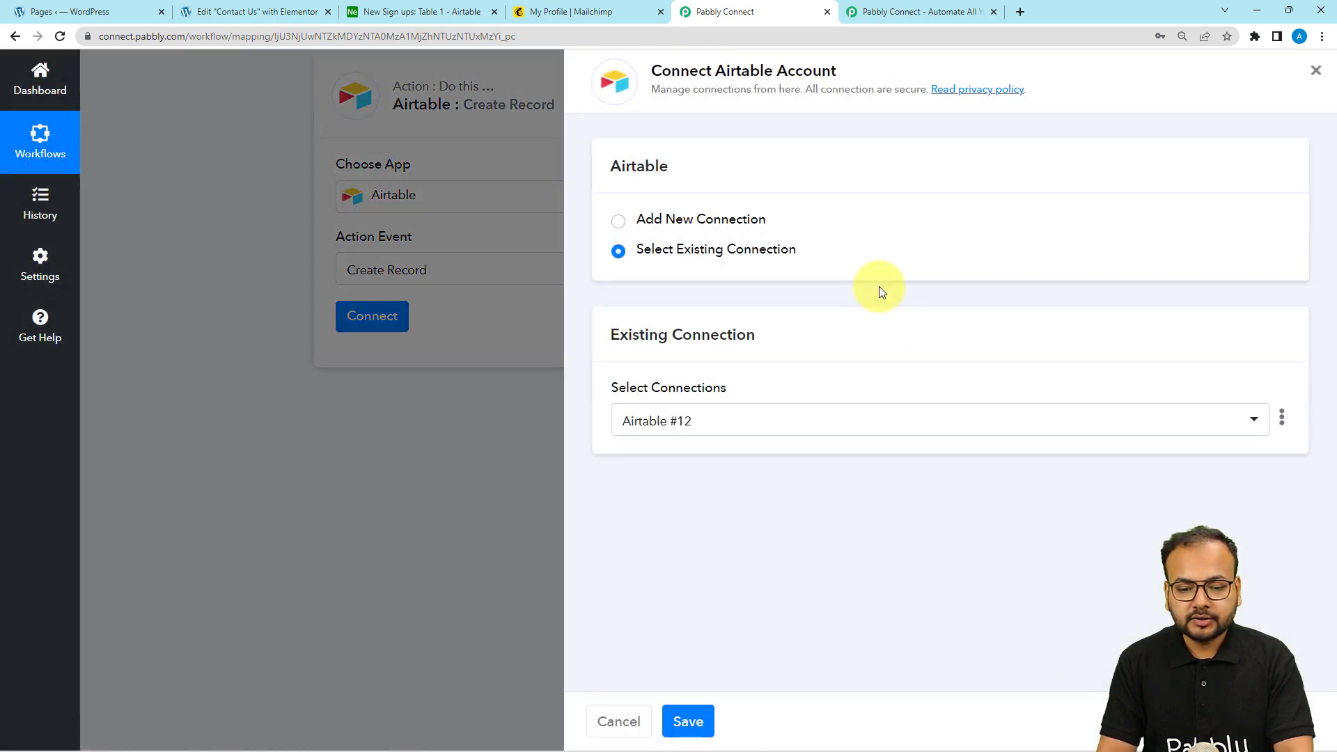
left_click(680, 222)
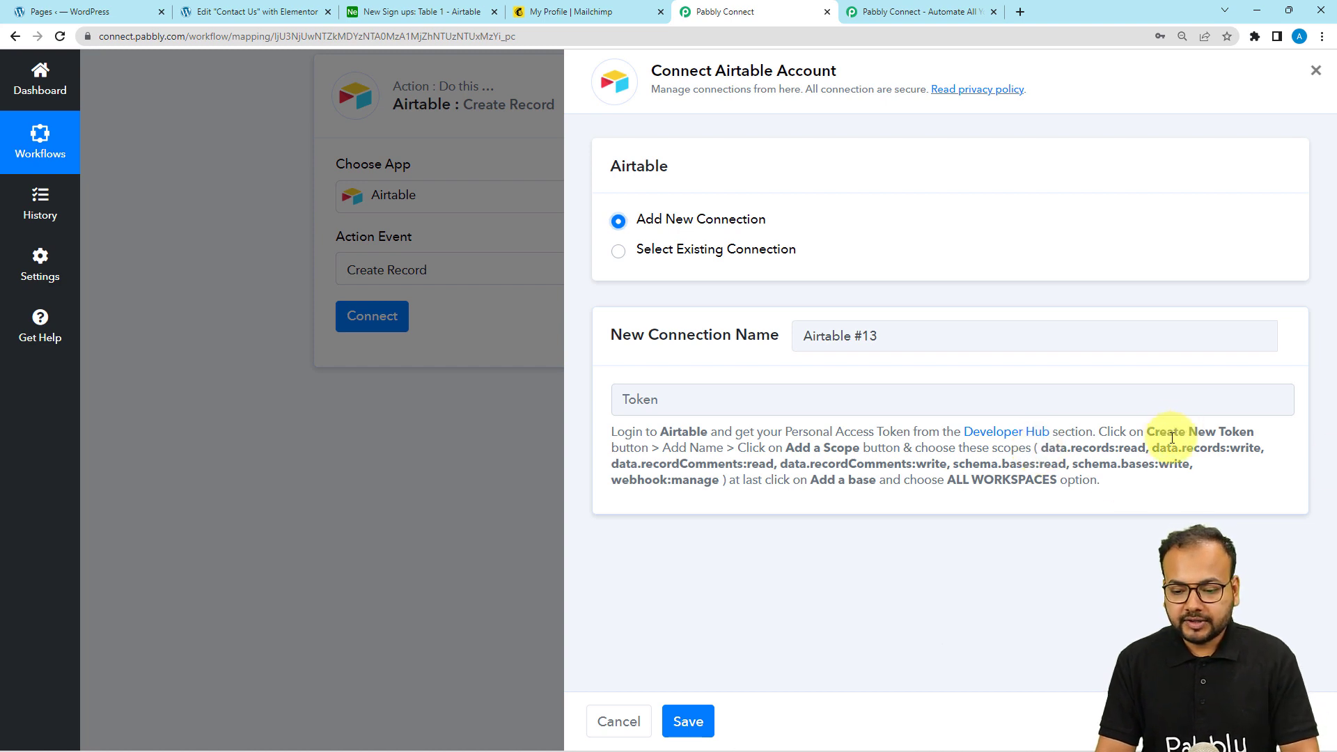
left_click_drag(1168, 432, 1107, 482)
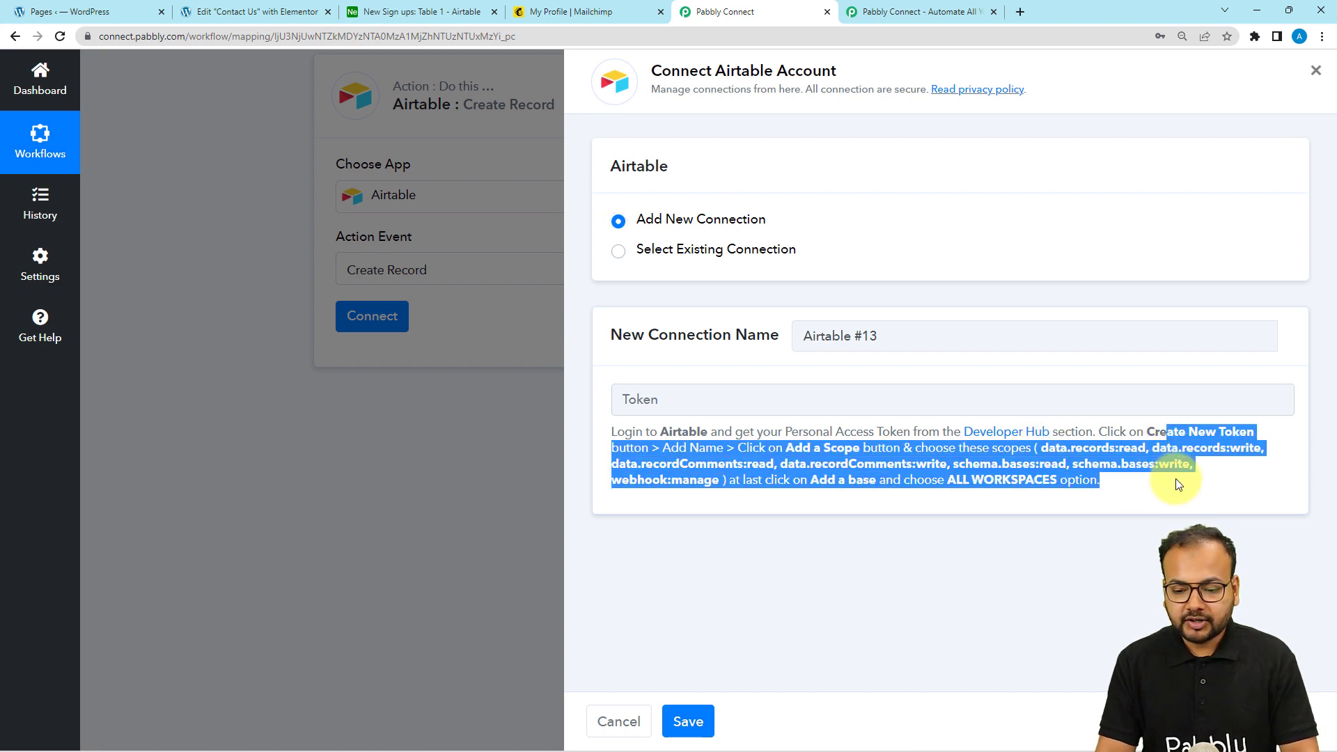
left_click(439, 12)
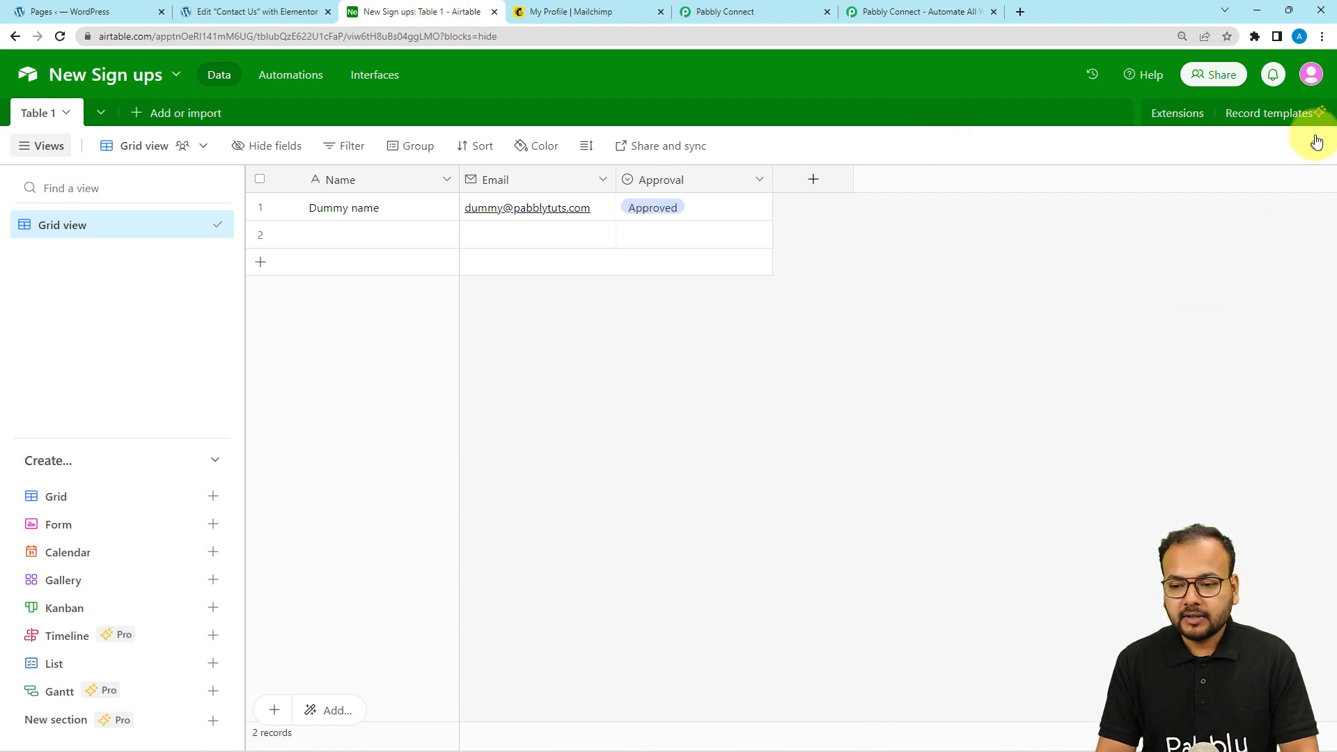
Open Airtable's Developer hub in a new tab and start a personal access token named 'access'
left_click(1309, 75)
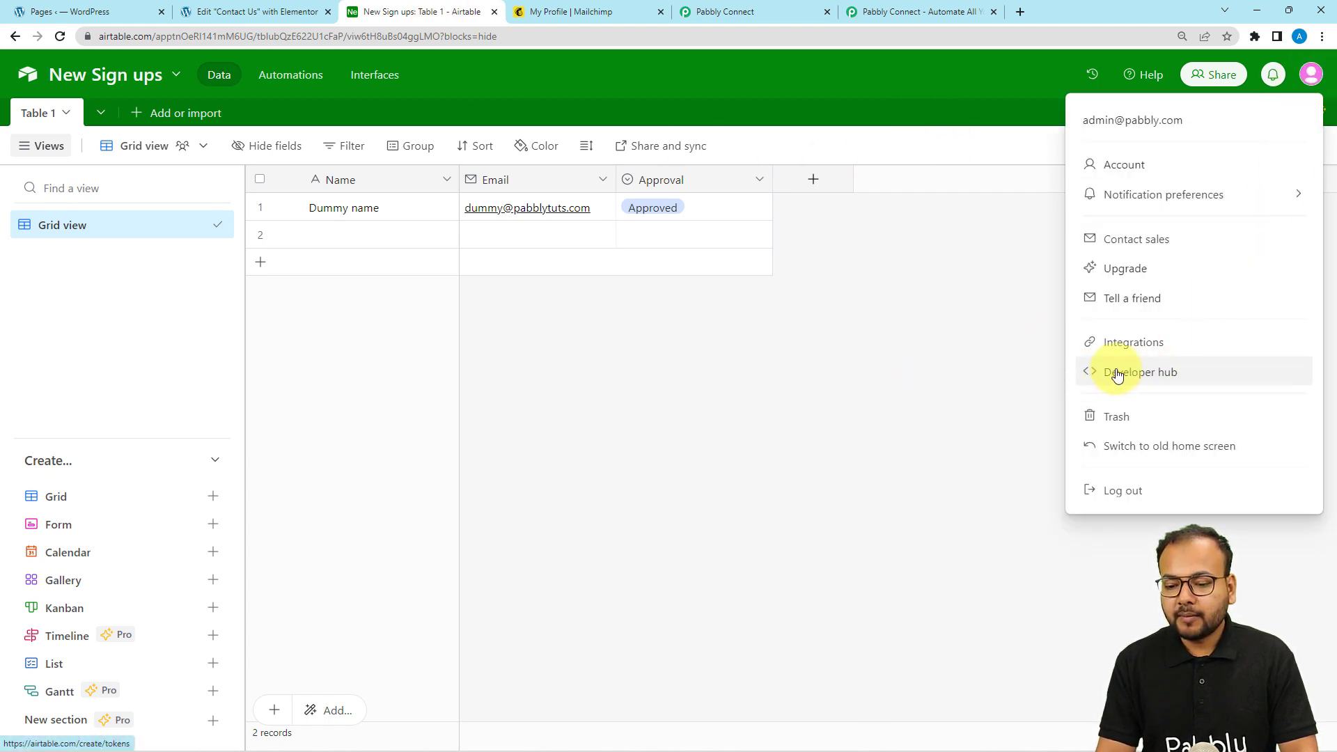
right_click(1139, 376)
left_click(1146, 383)
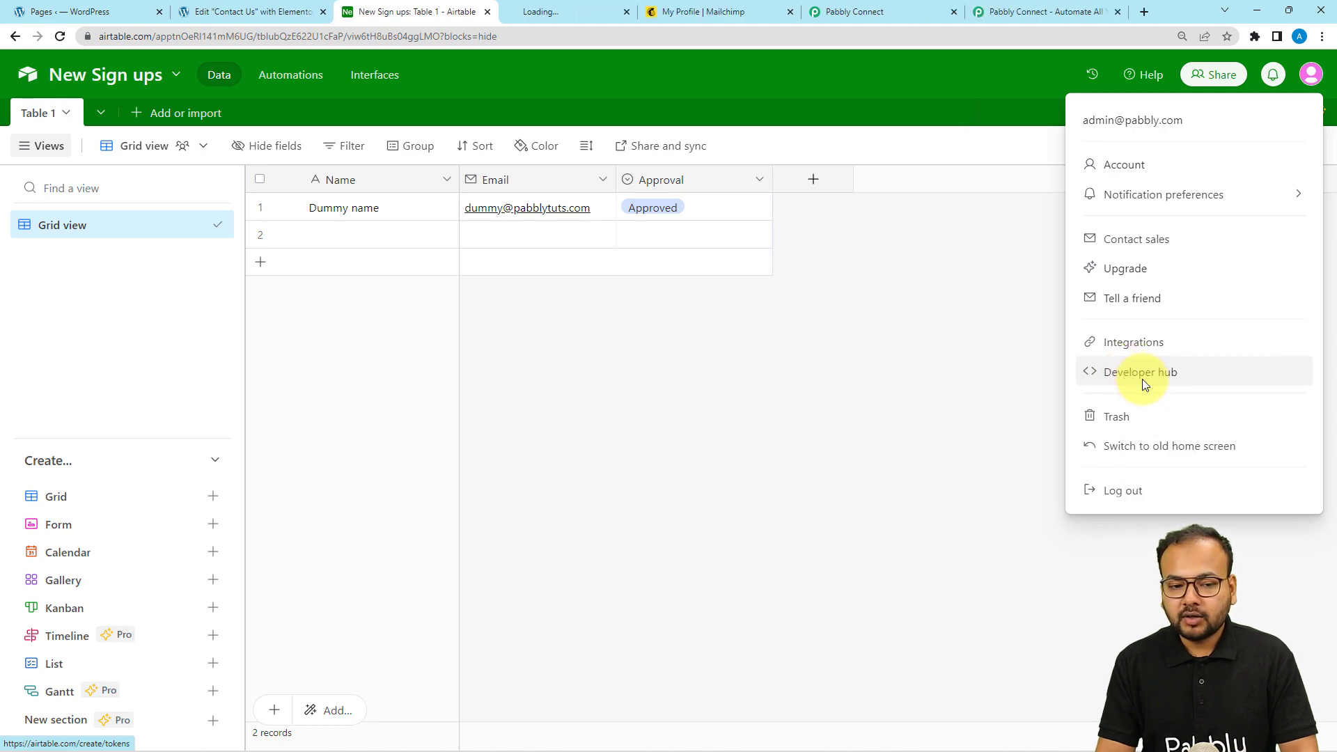
left_click(576, 9)
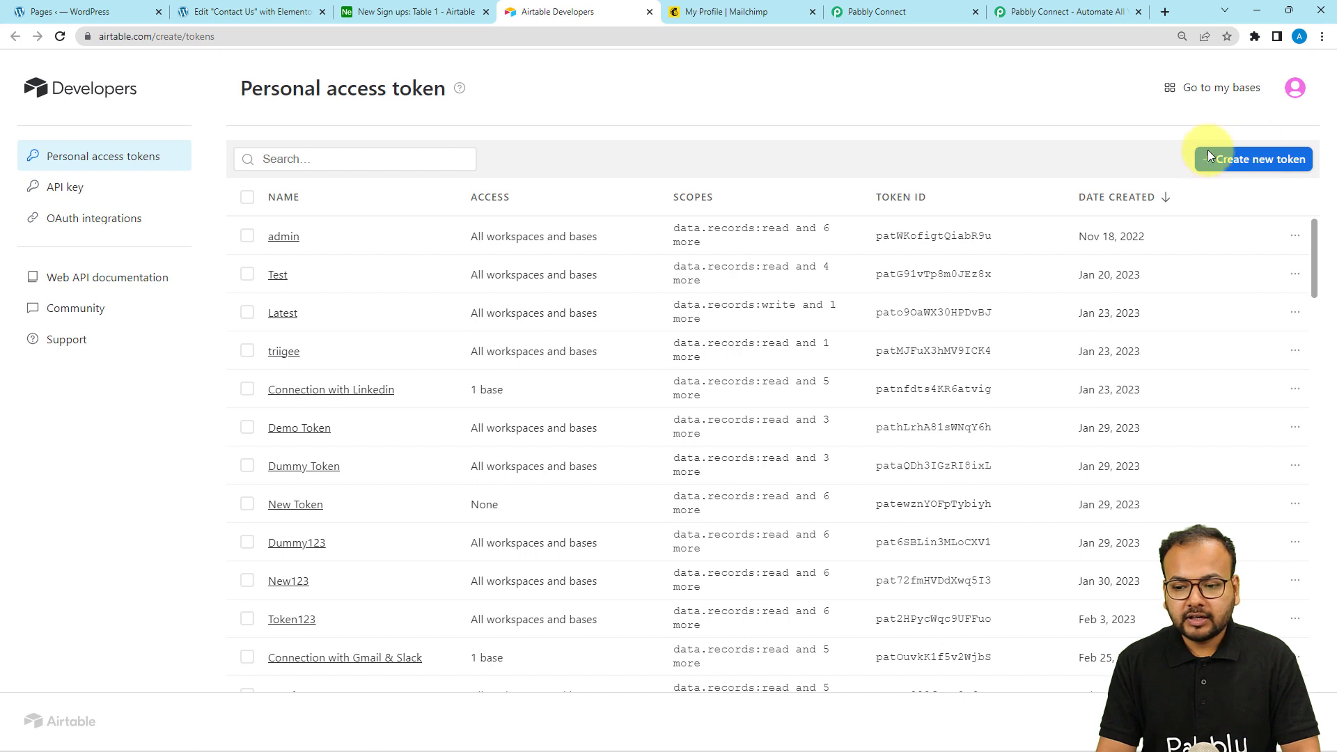
left_click(1279, 166)
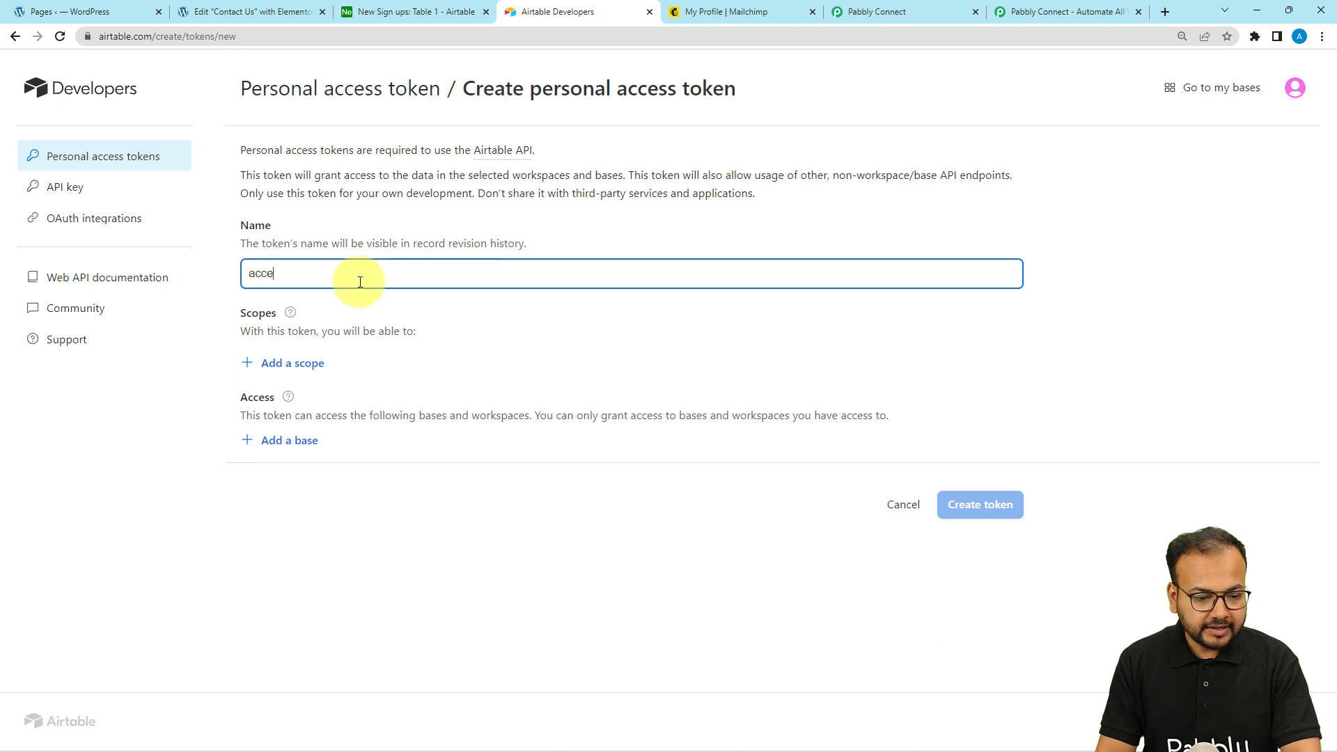
type("access")
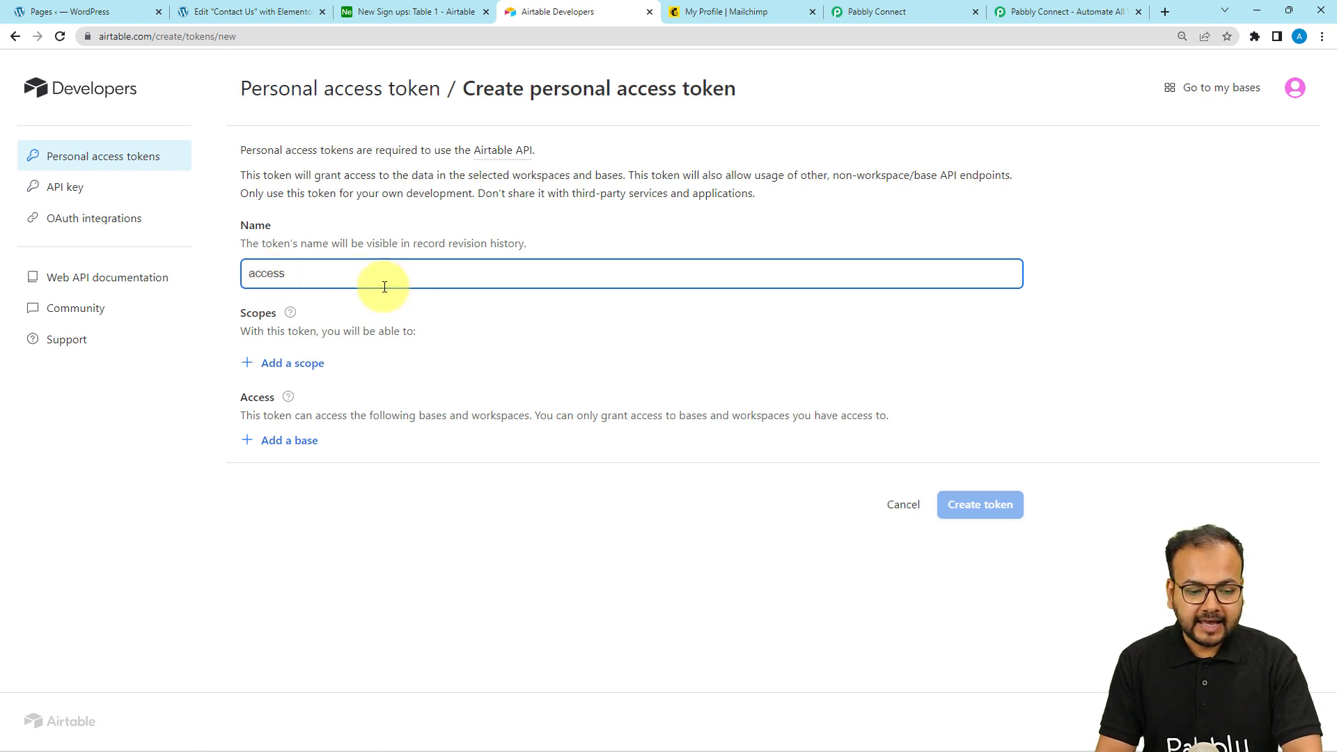
left_click(284, 364)
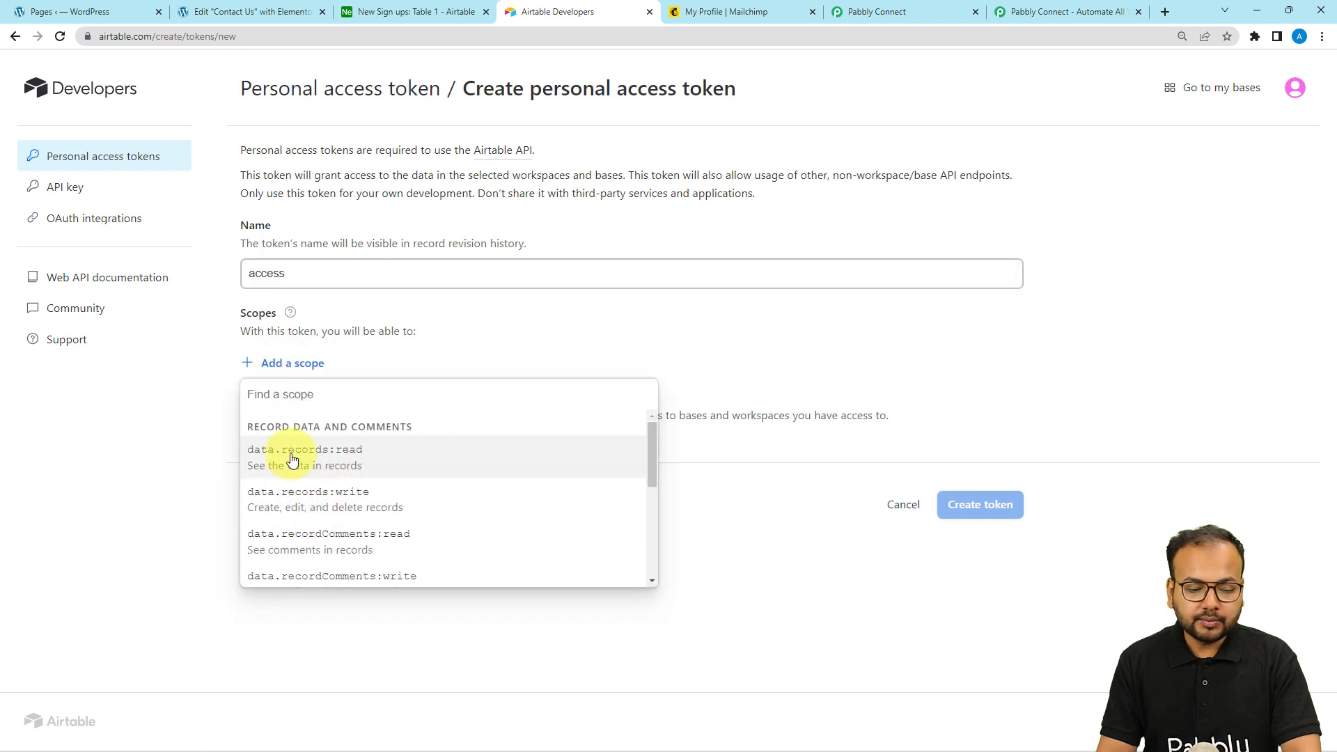
Add scopes data.records, data.recordComments and schema.bases read/write, plus webhook:manage
left_click(344, 457)
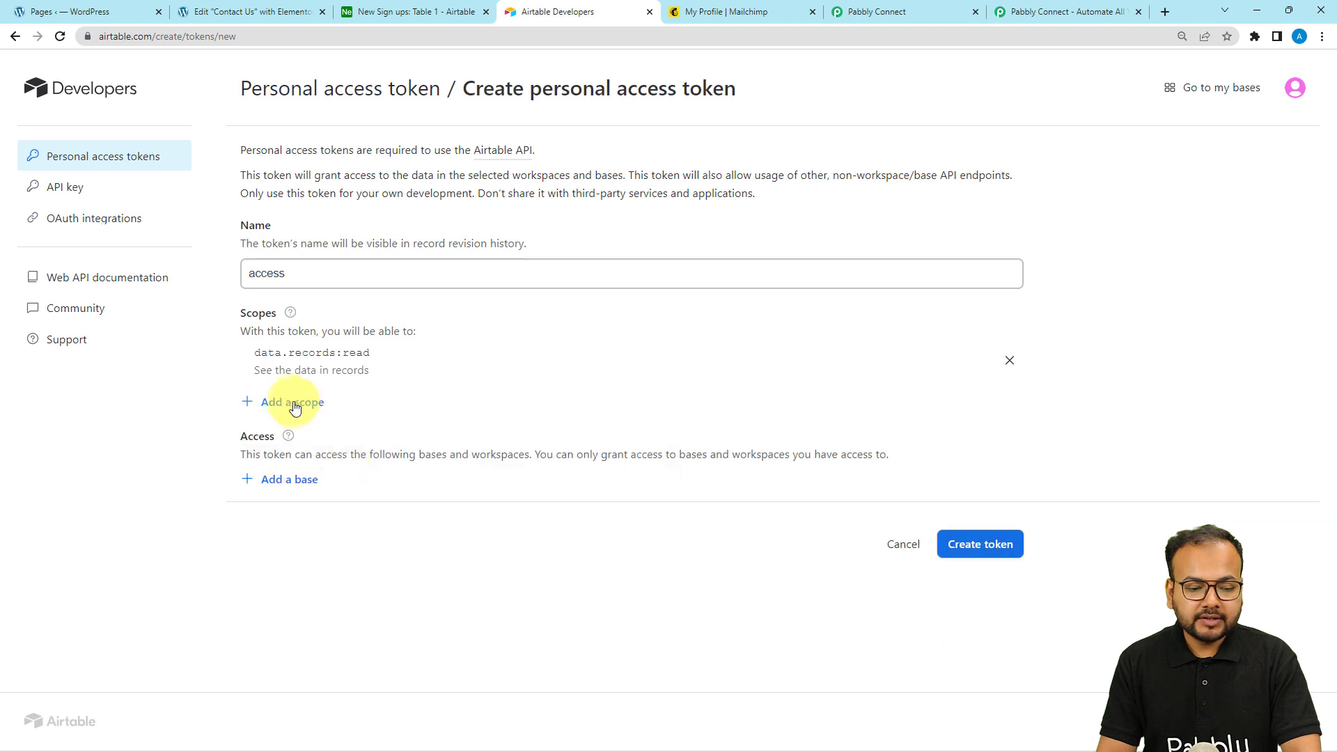
left_click(291, 401)
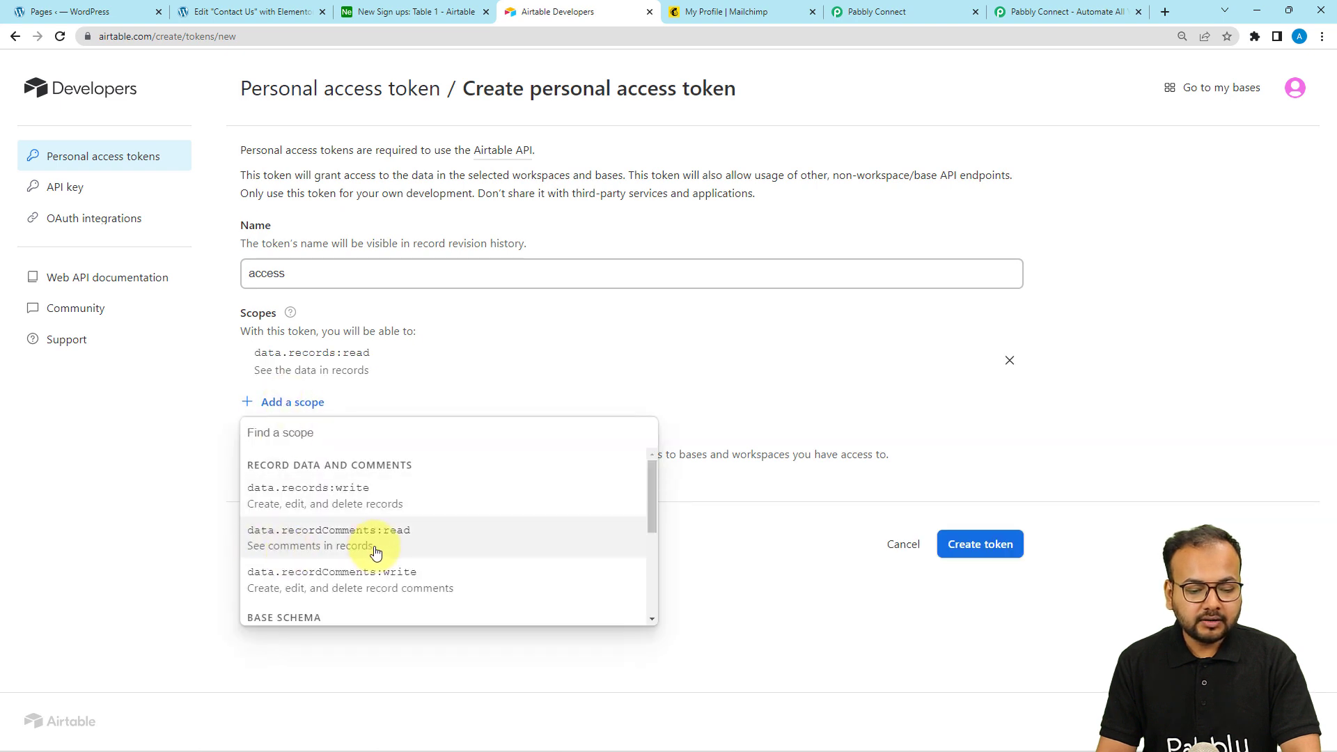
left_click(344, 545)
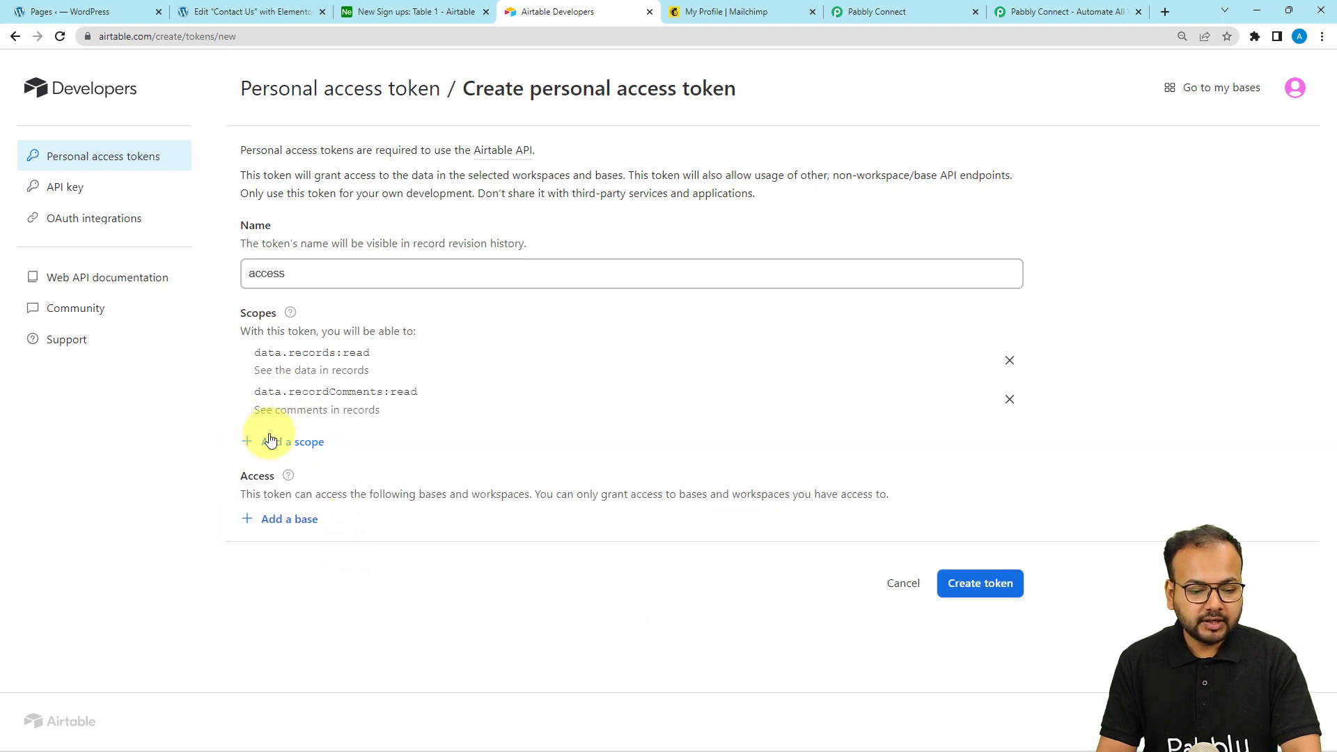
left_click(271, 440)
left_click(341, 542)
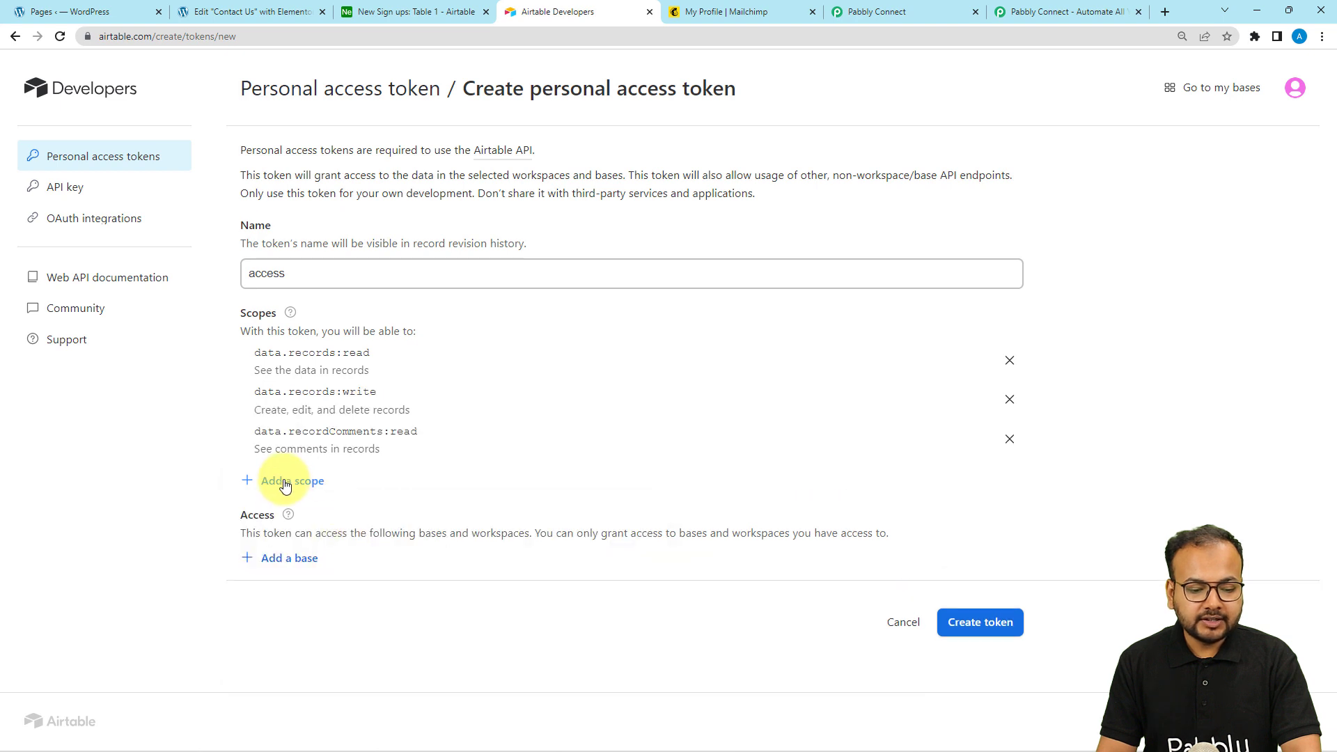
left_click(282, 482)
left_click(318, 587)
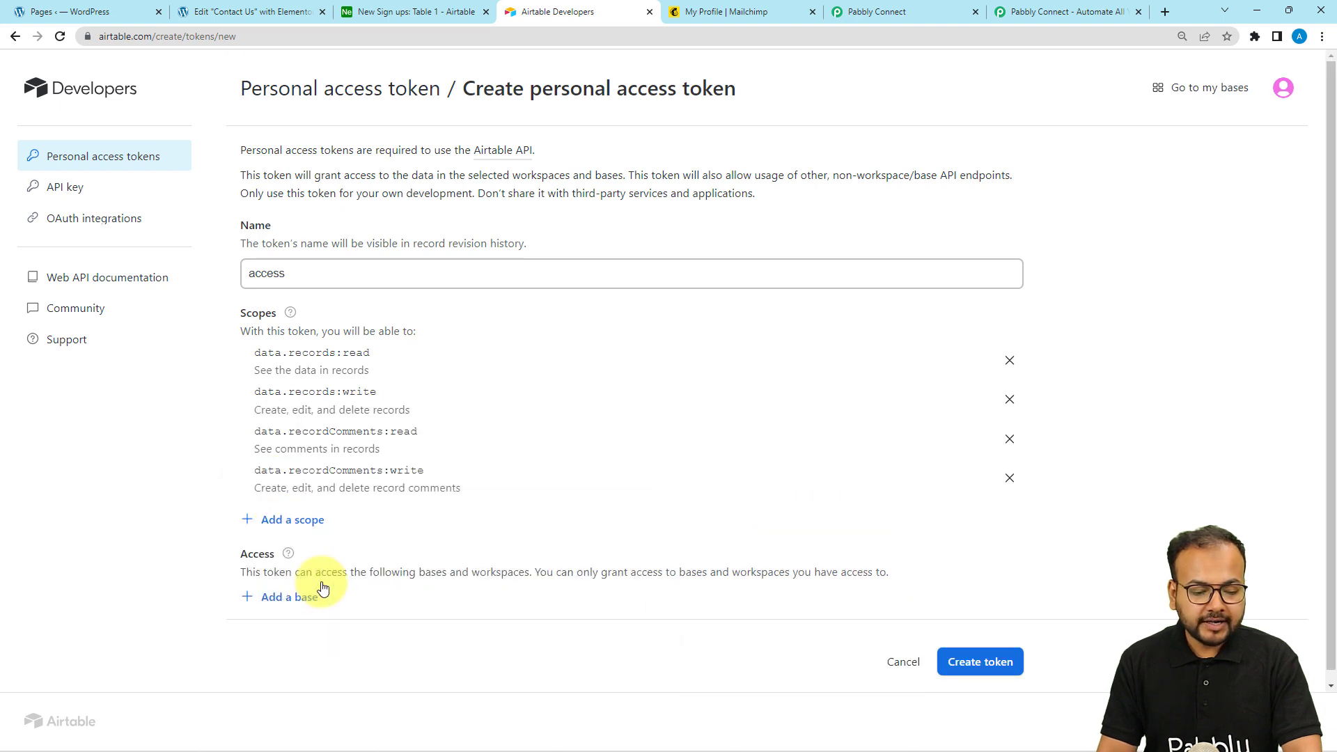
left_click(291, 522)
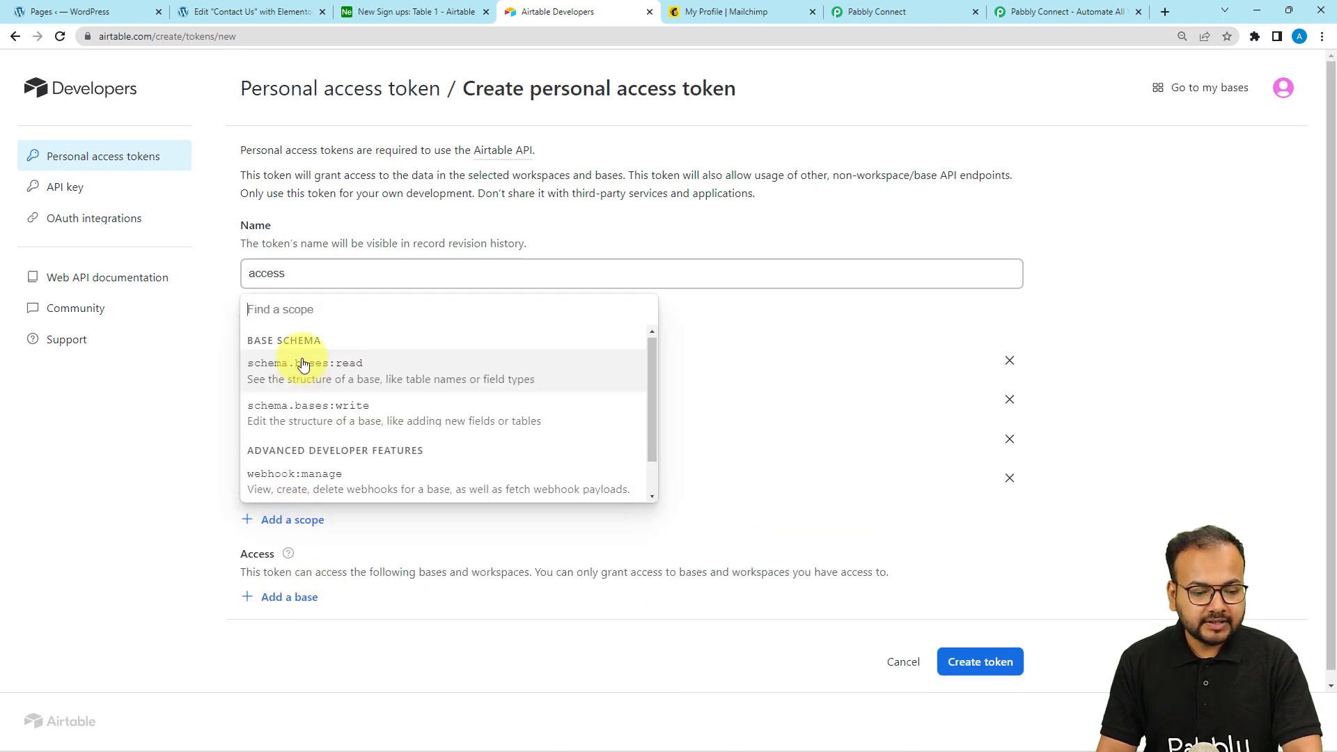
left_click(268, 373)
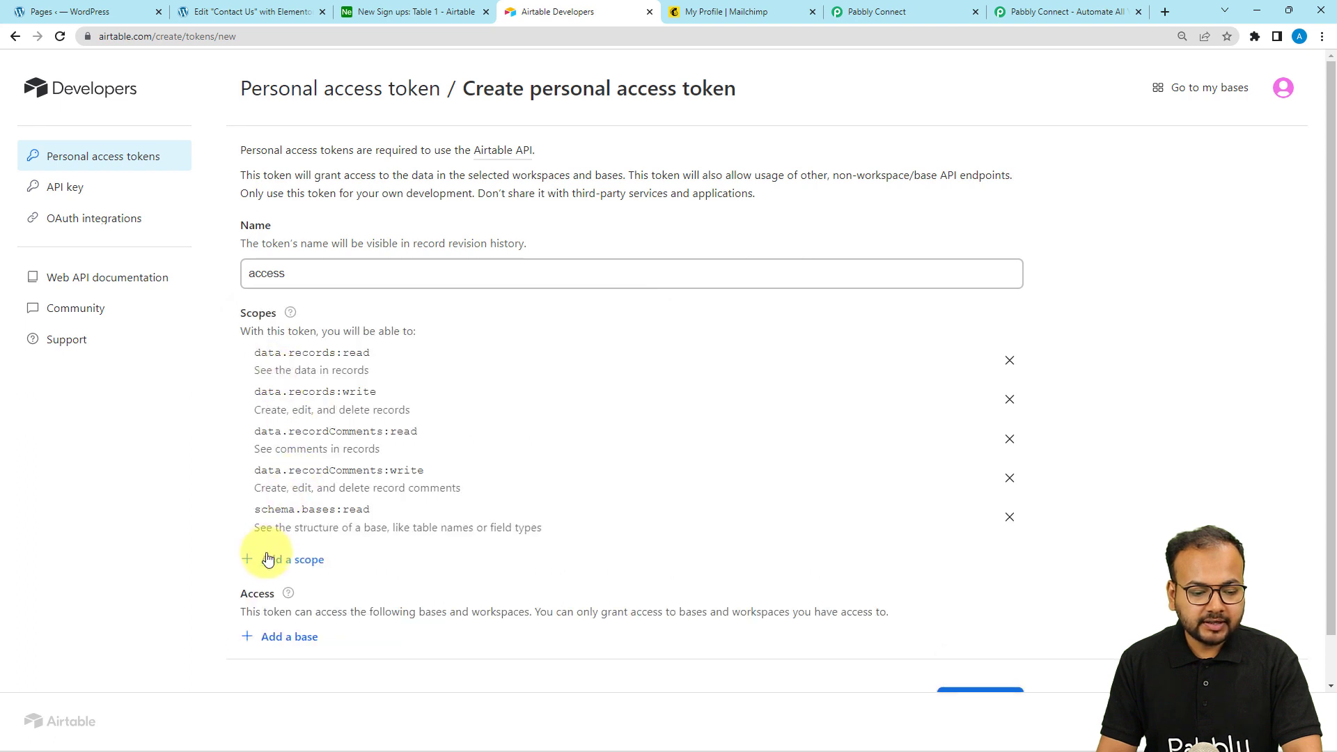
left_click(268, 559)
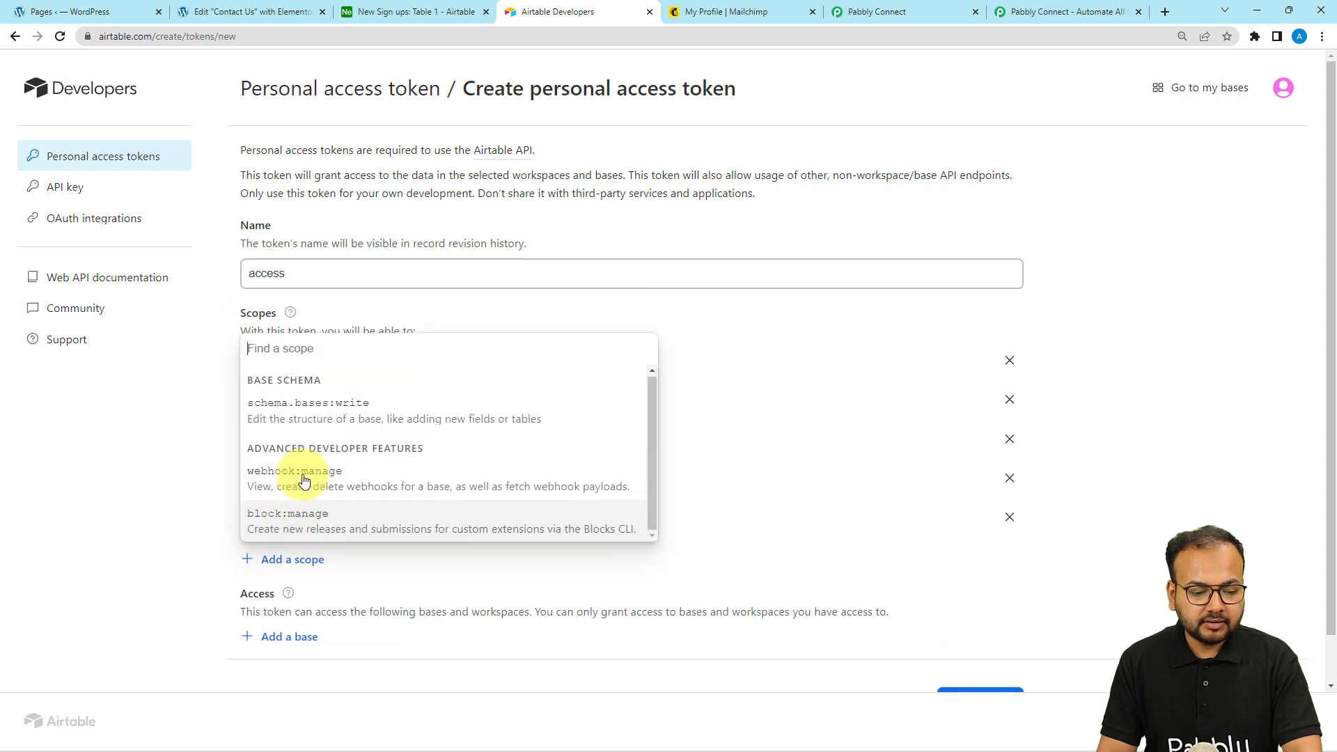
left_click(352, 411)
left_click(284, 607)
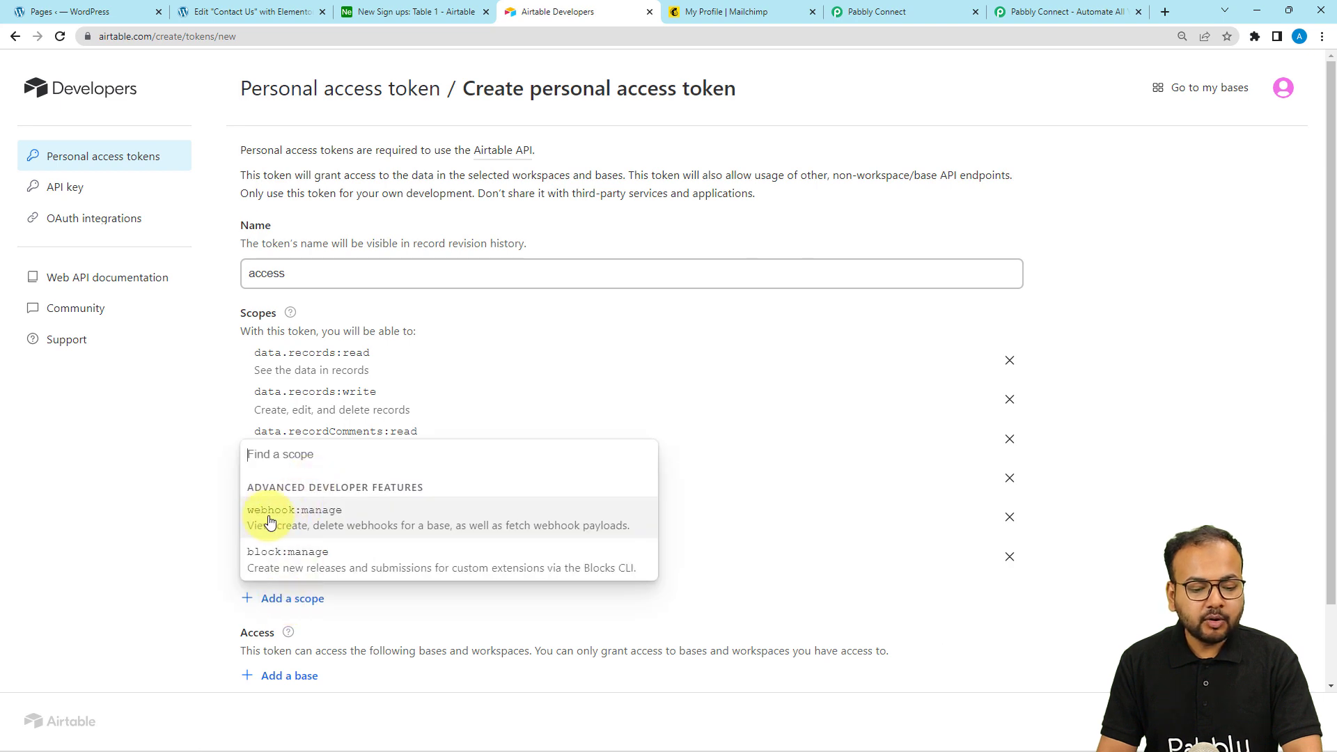
left_click(348, 528)
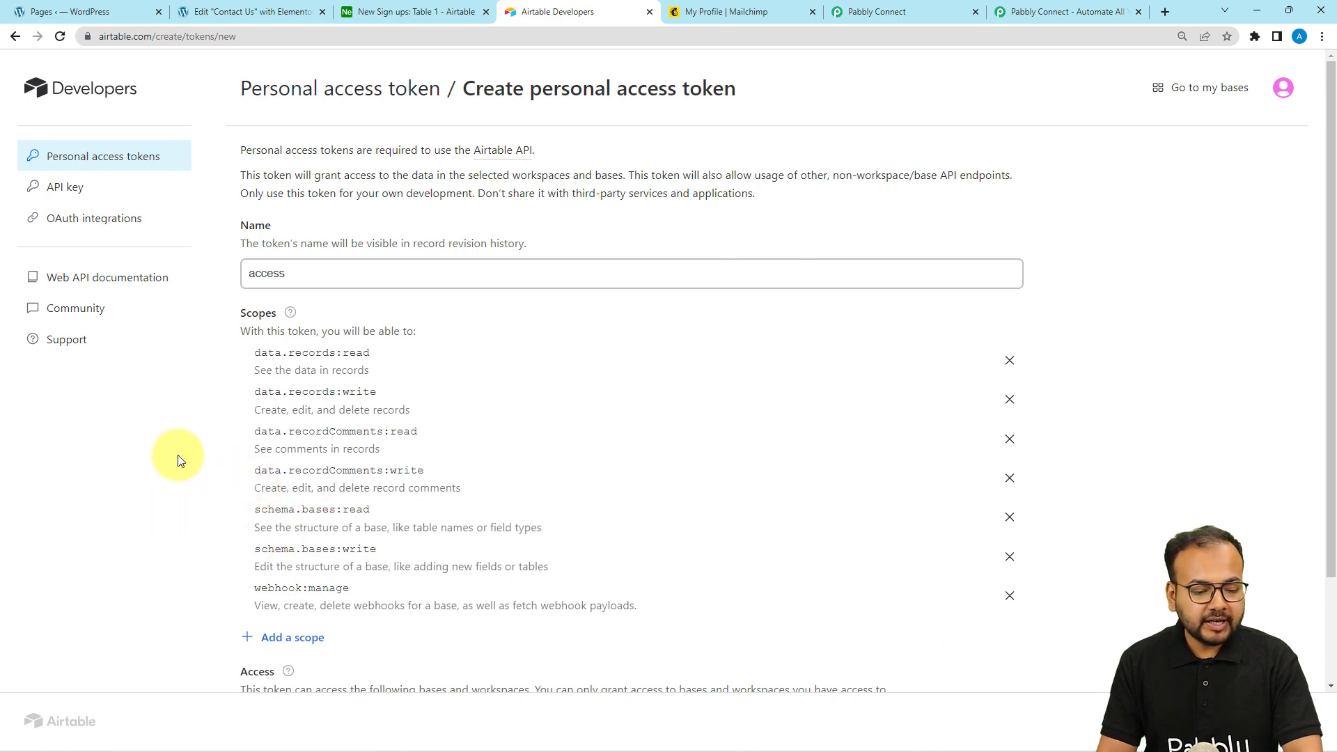
Grant the token access to all current and future bases in all workspaces
scroll(1093, 499, "down", 2)
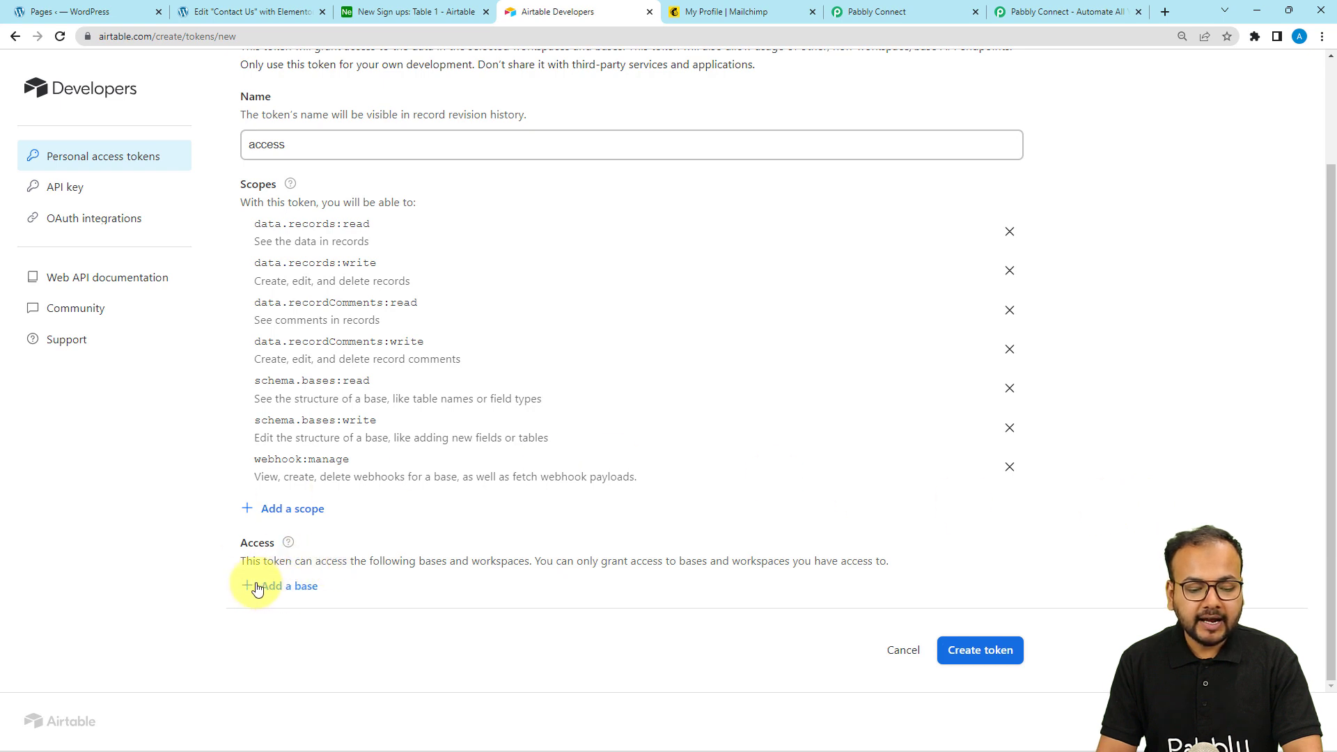
left_click(282, 587)
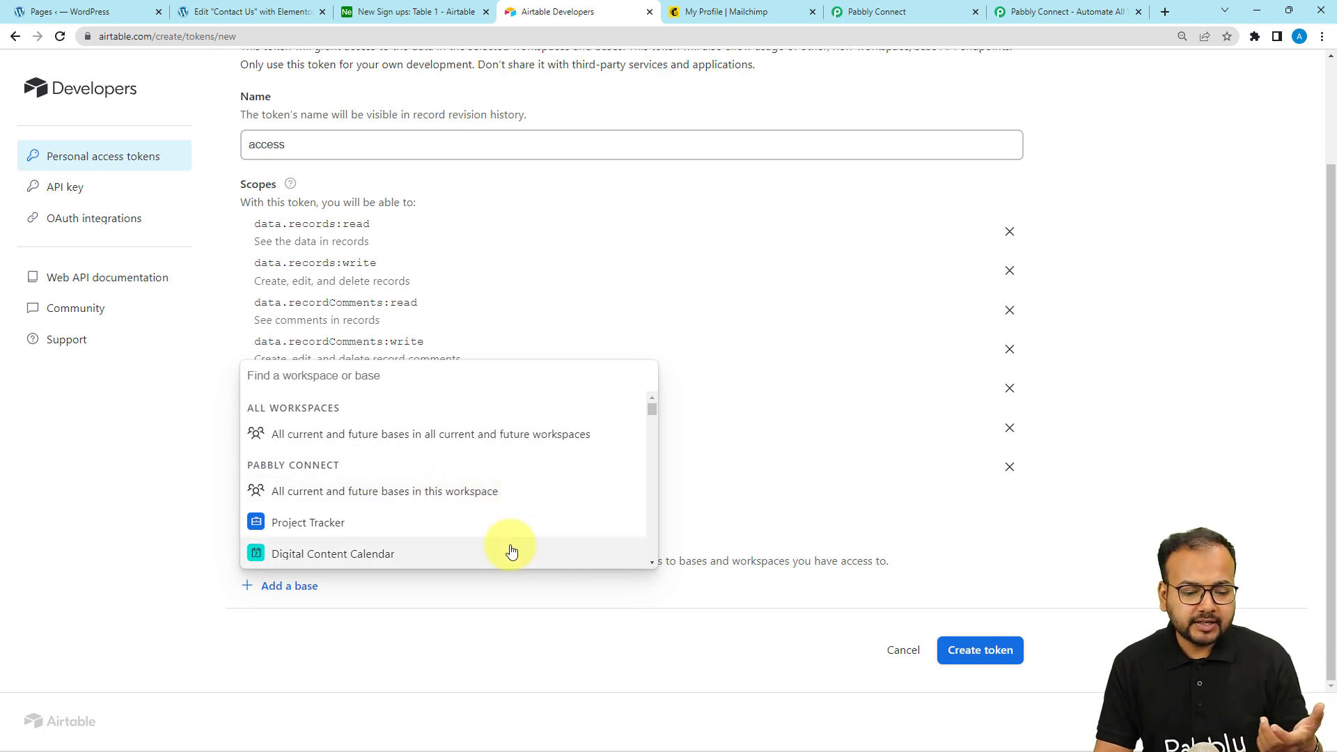
left_click(349, 436)
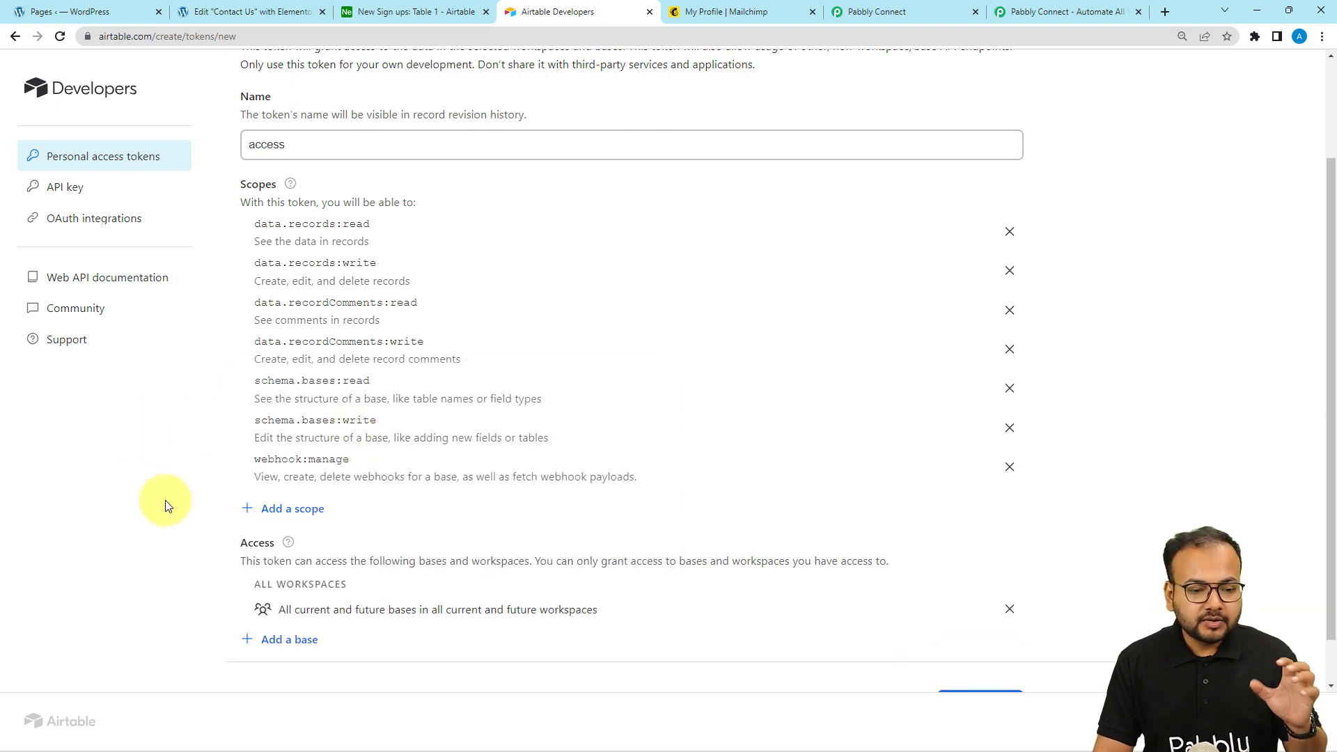
scroll(715, 516, "down", 2)
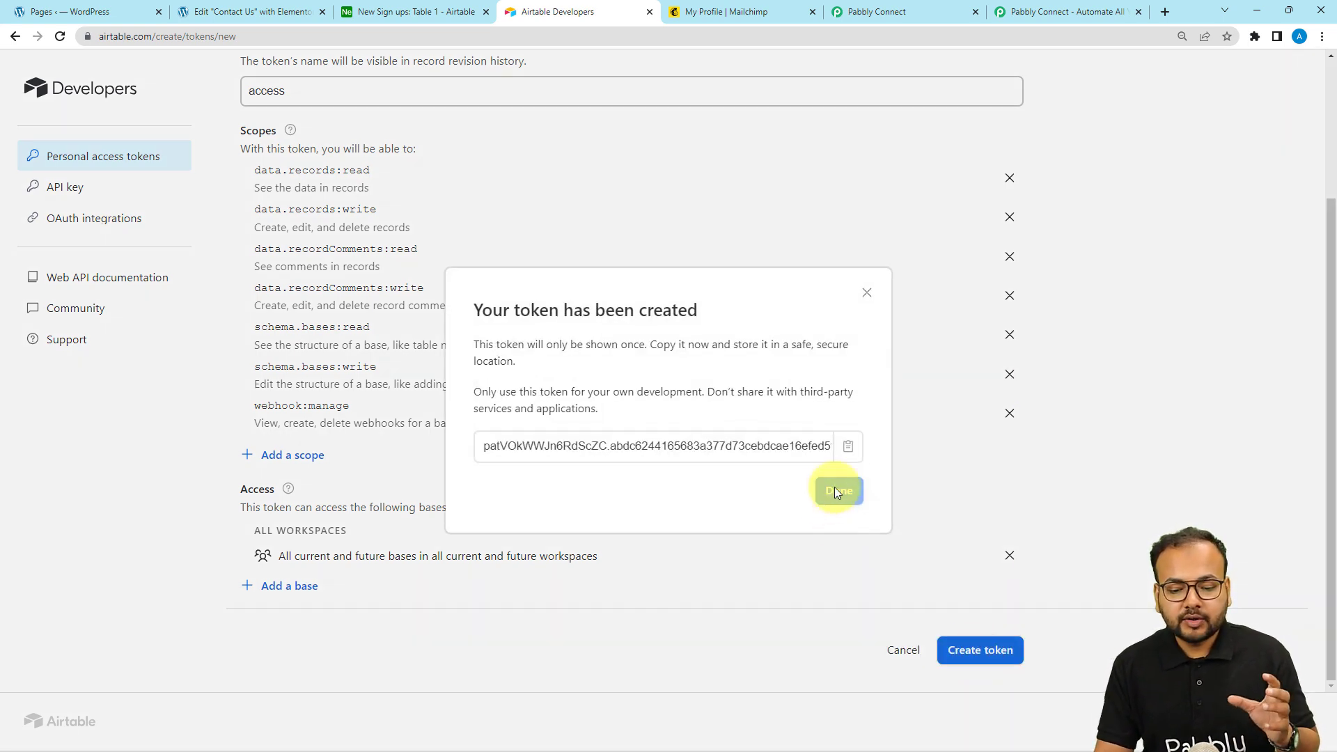
Copy the new token's value and close the confirmation to return to the token list
left_click(851, 449)
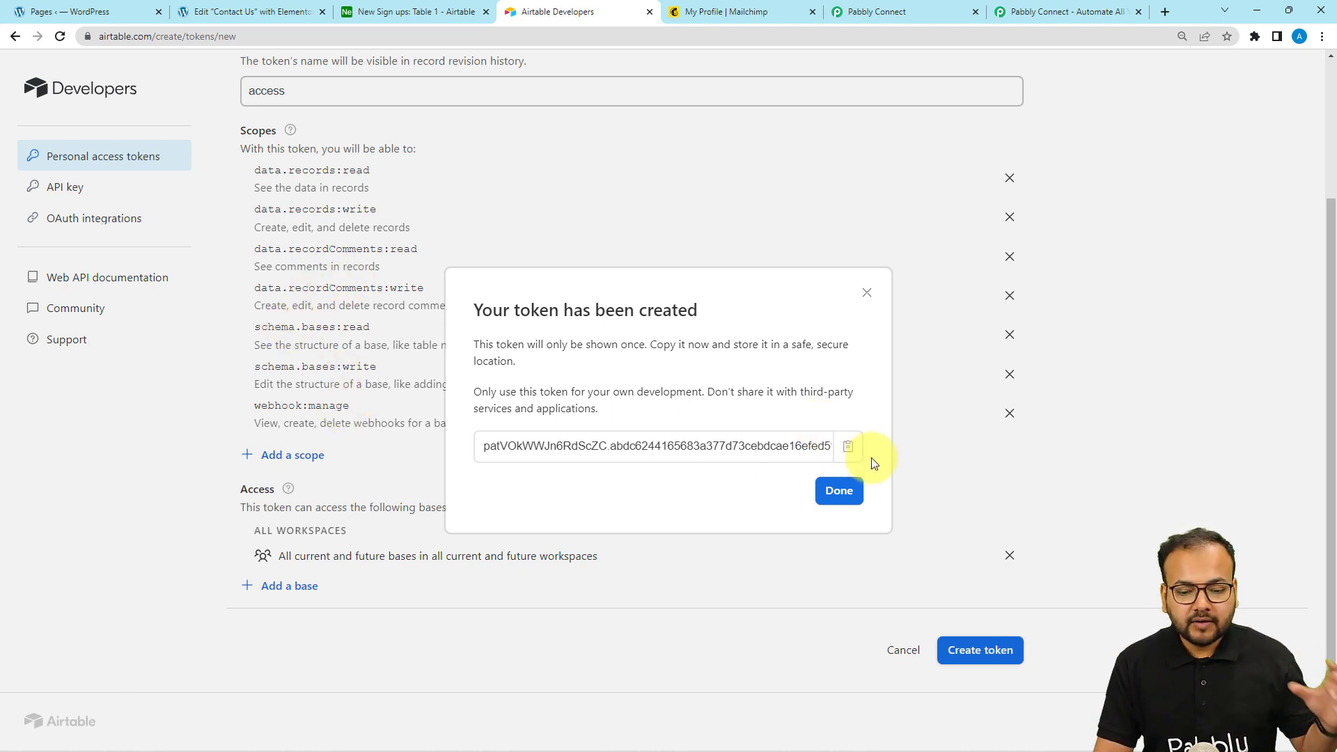
left_click(845, 496)
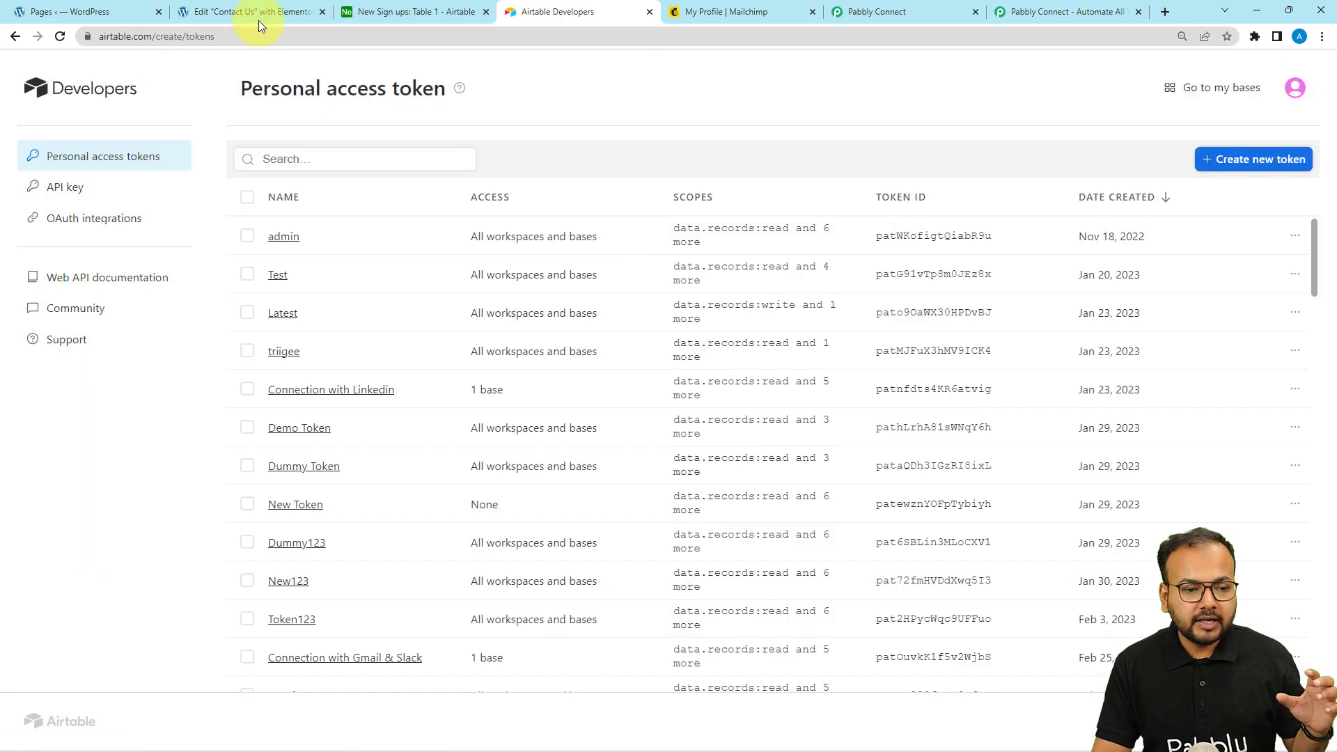
Paste the copied token into Pabbly's Airtable Token field and save the connection
left_click(916, 14)
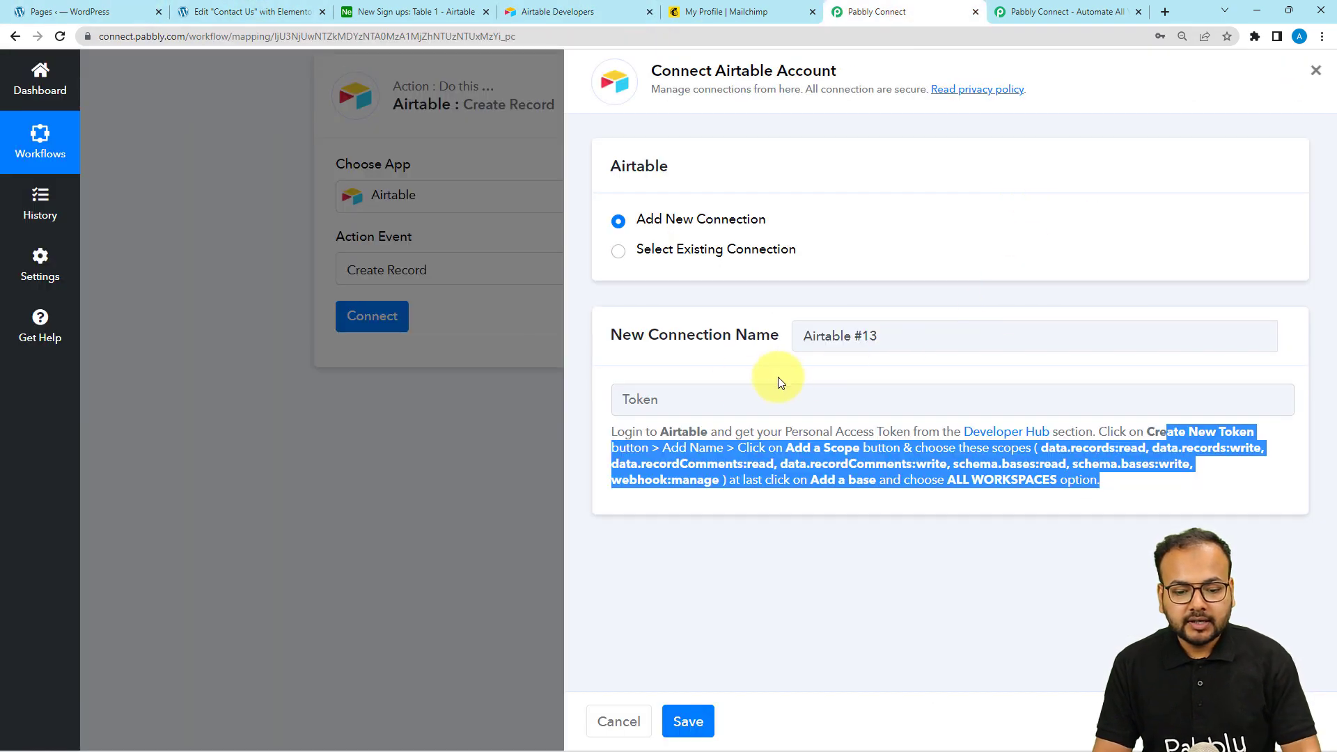
left_click(707, 398)
right_click(712, 399)
left_click(739, 512)
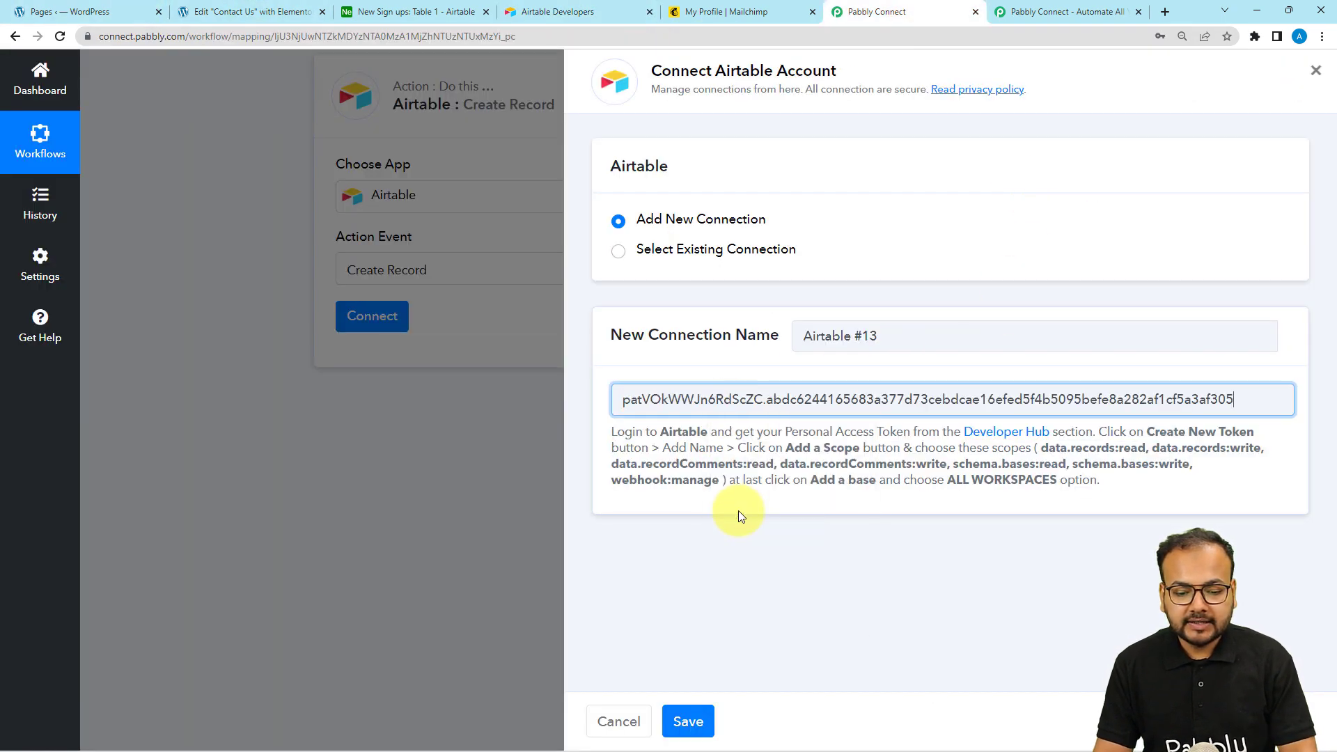
left_click(691, 710)
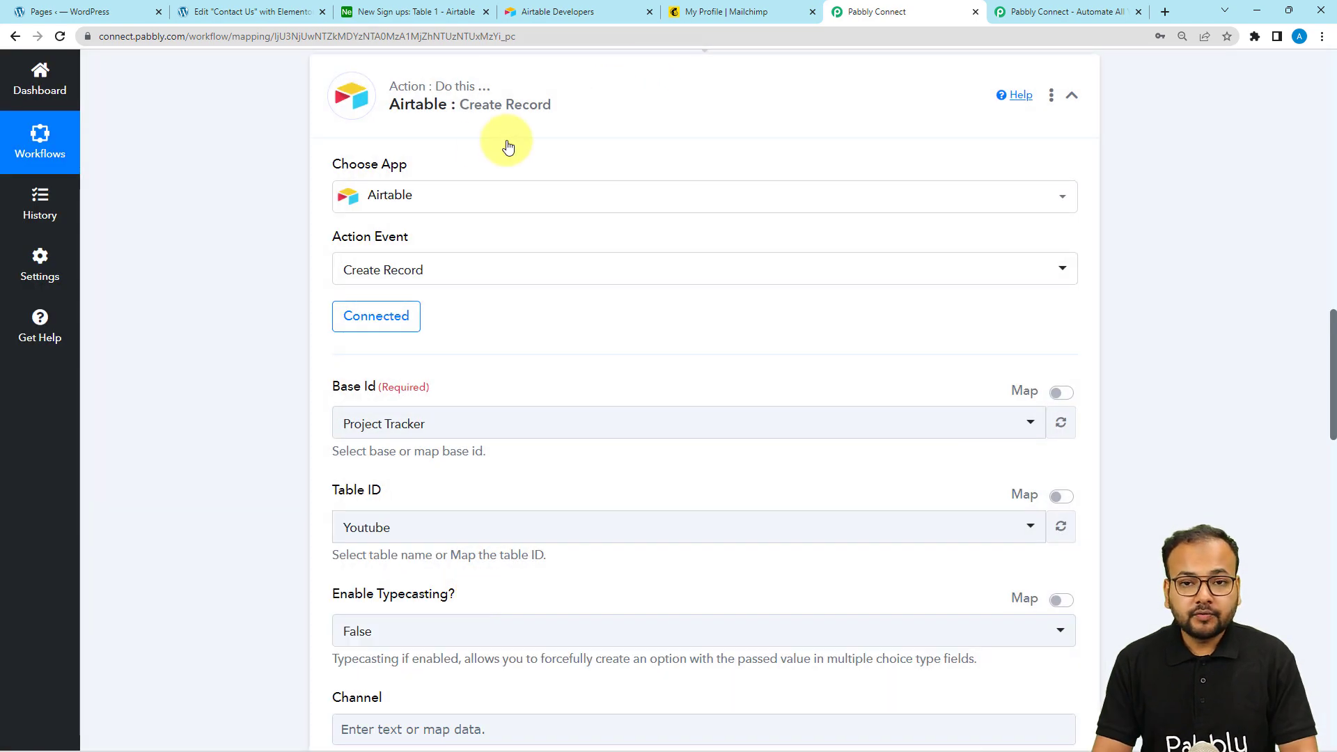
Search the Base Id list for 'new' and select the New Sign ups base
scroll(276, 344, "down", 3)
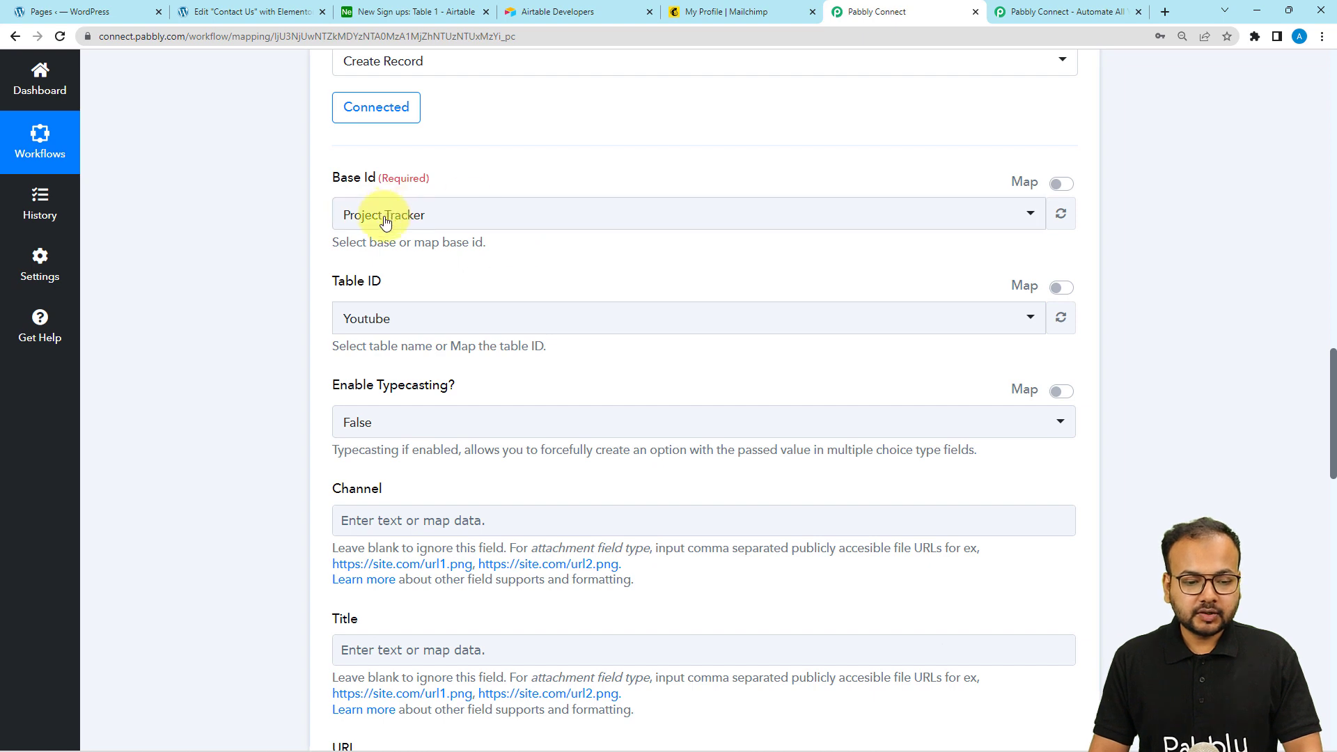
left_click(429, 222)
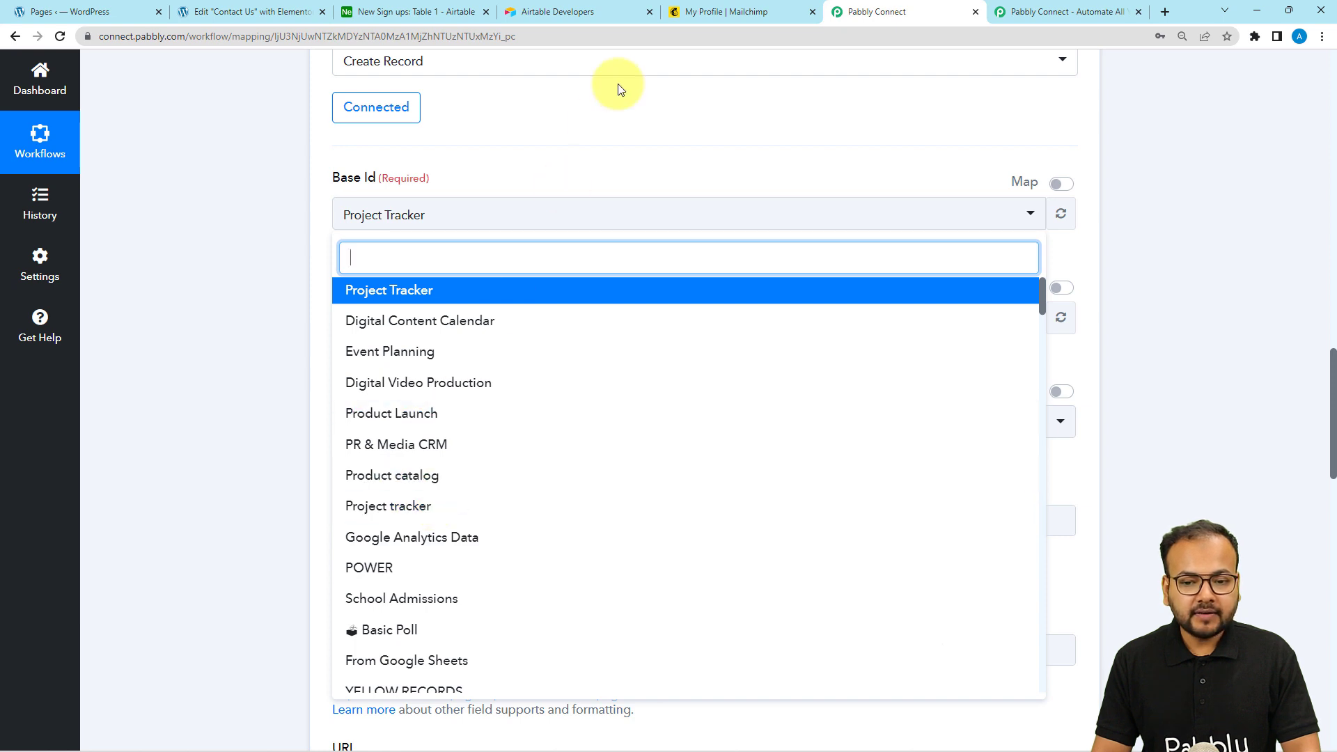
left_click(374, 13)
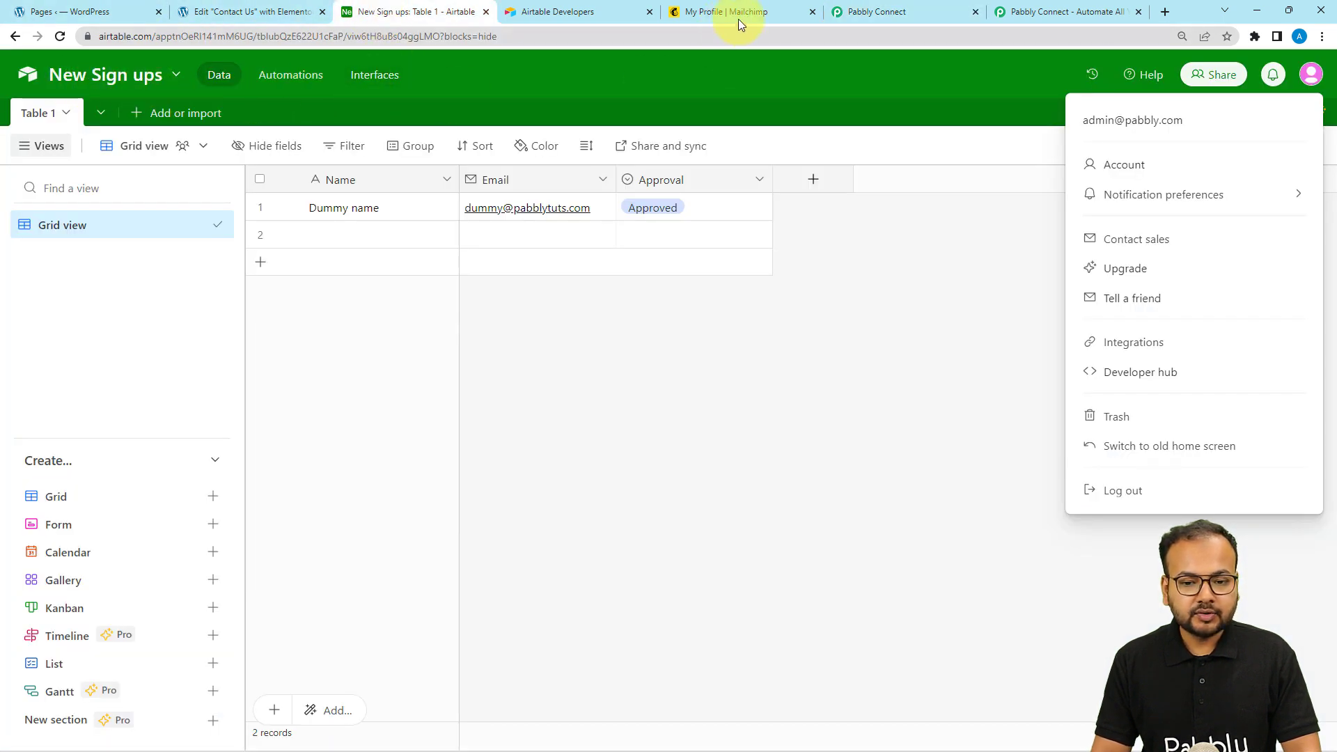
left_click(854, 11)
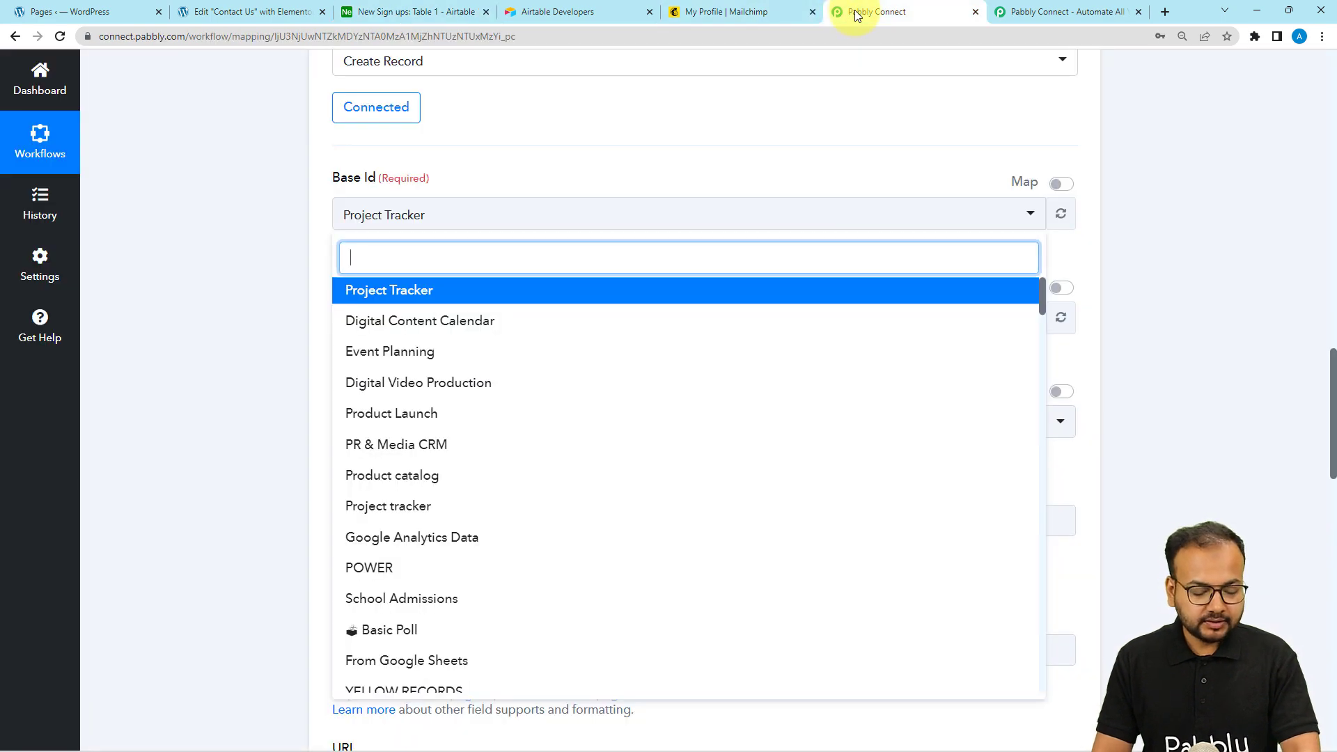
type("nr")
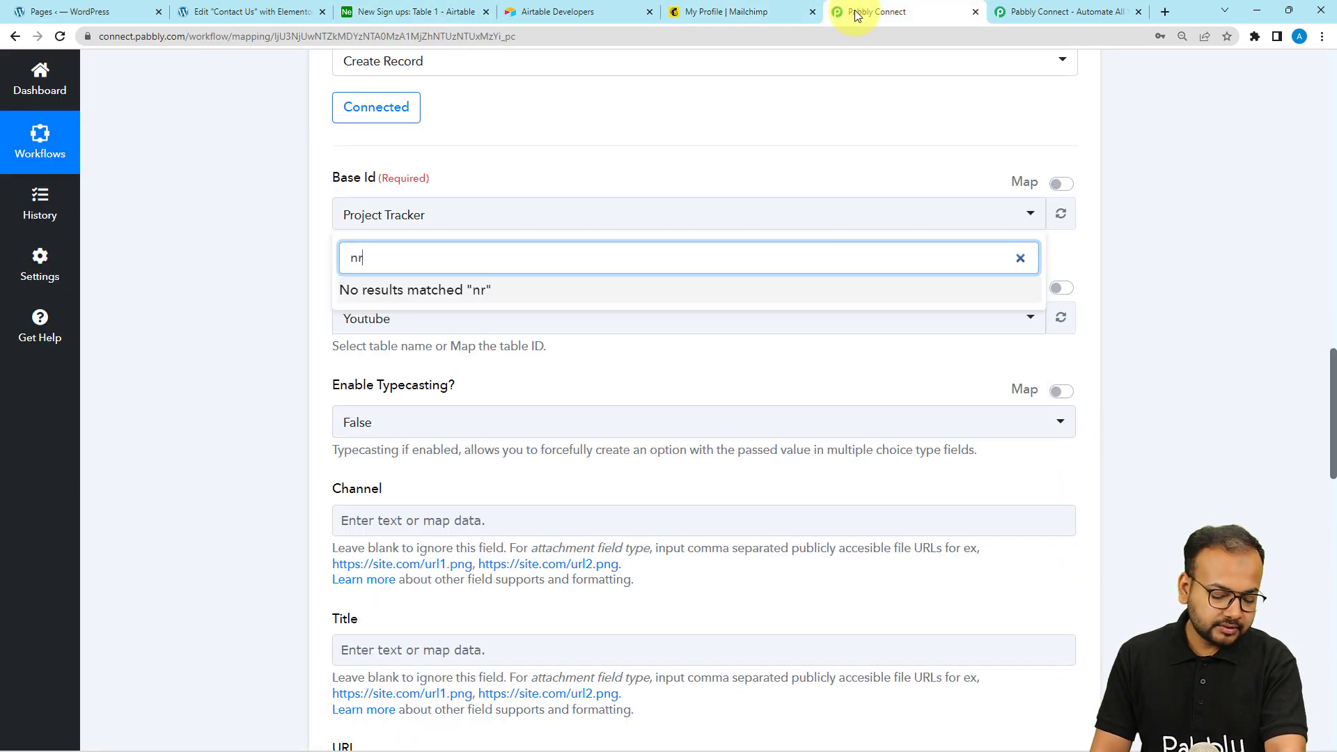
key("BackSpace")
type("ew")
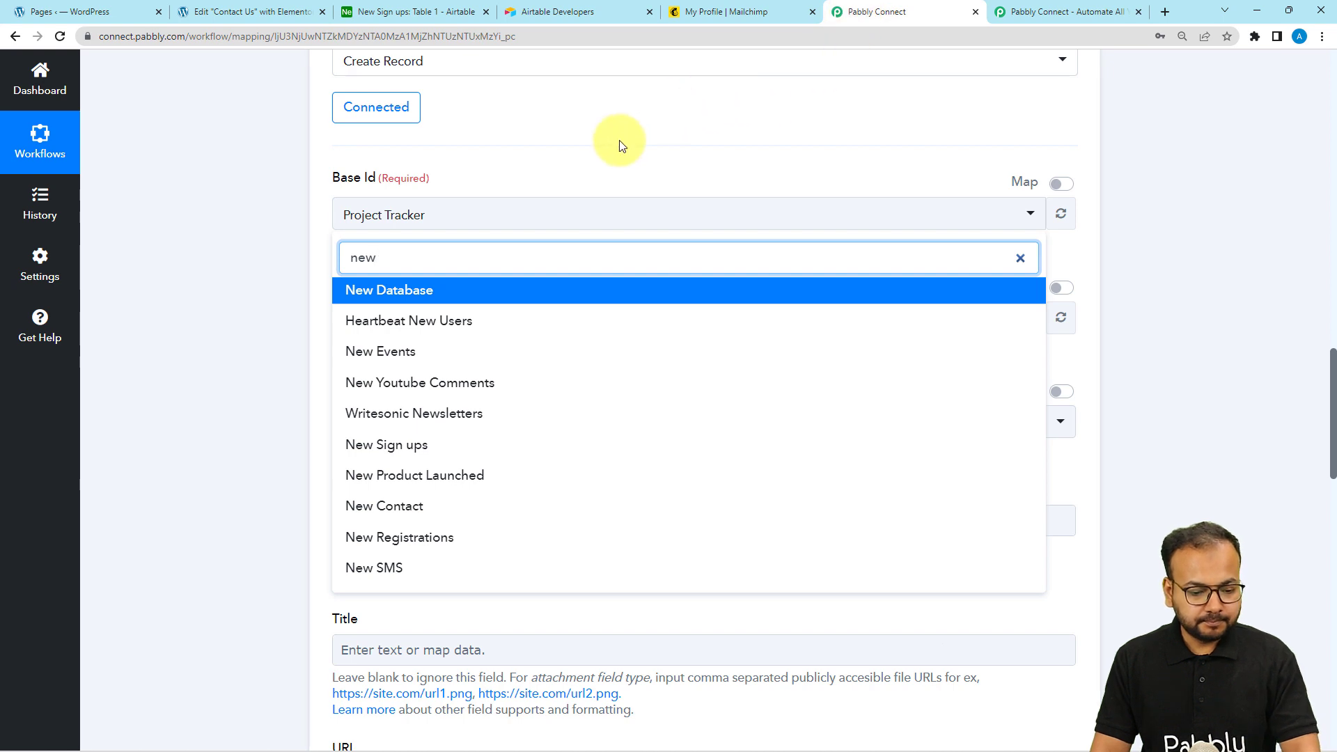
left_click(396, 454)
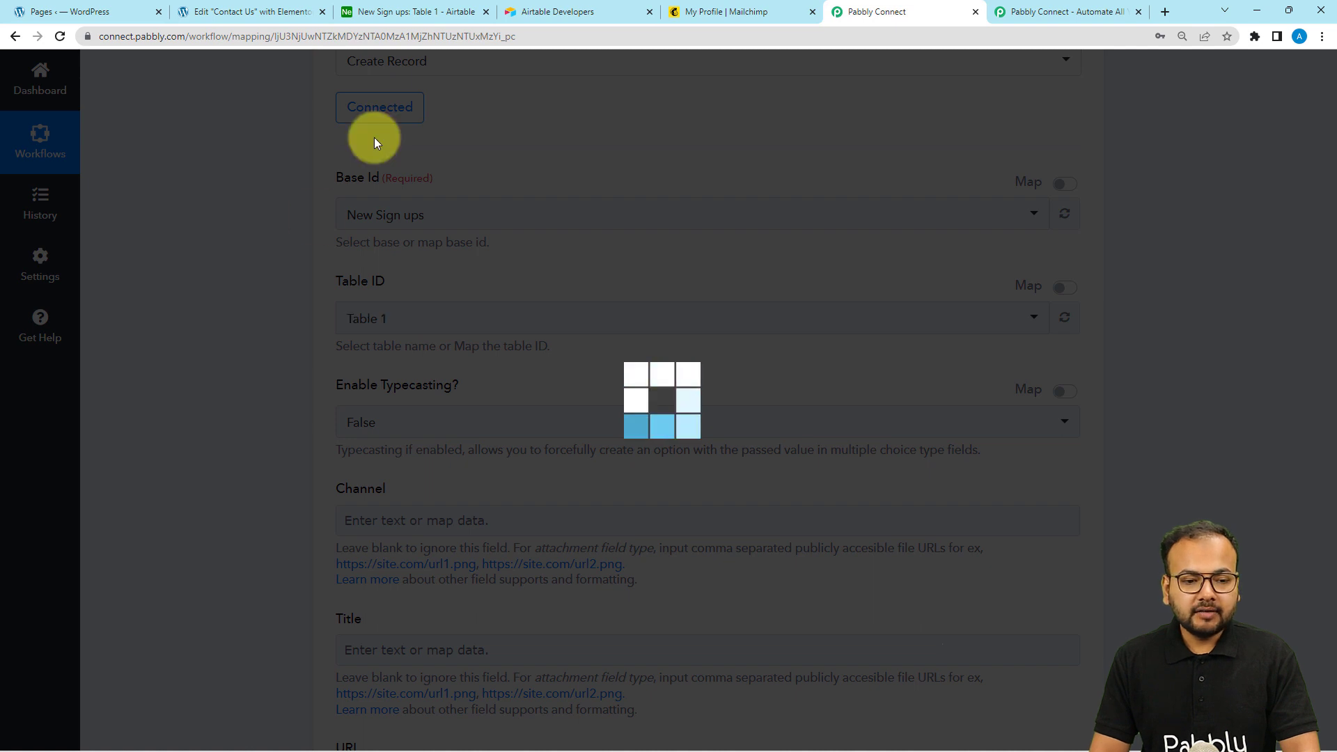
Check the New Sign ups table, then enable mapping for Approval and leave it empty
left_click(400, 13)
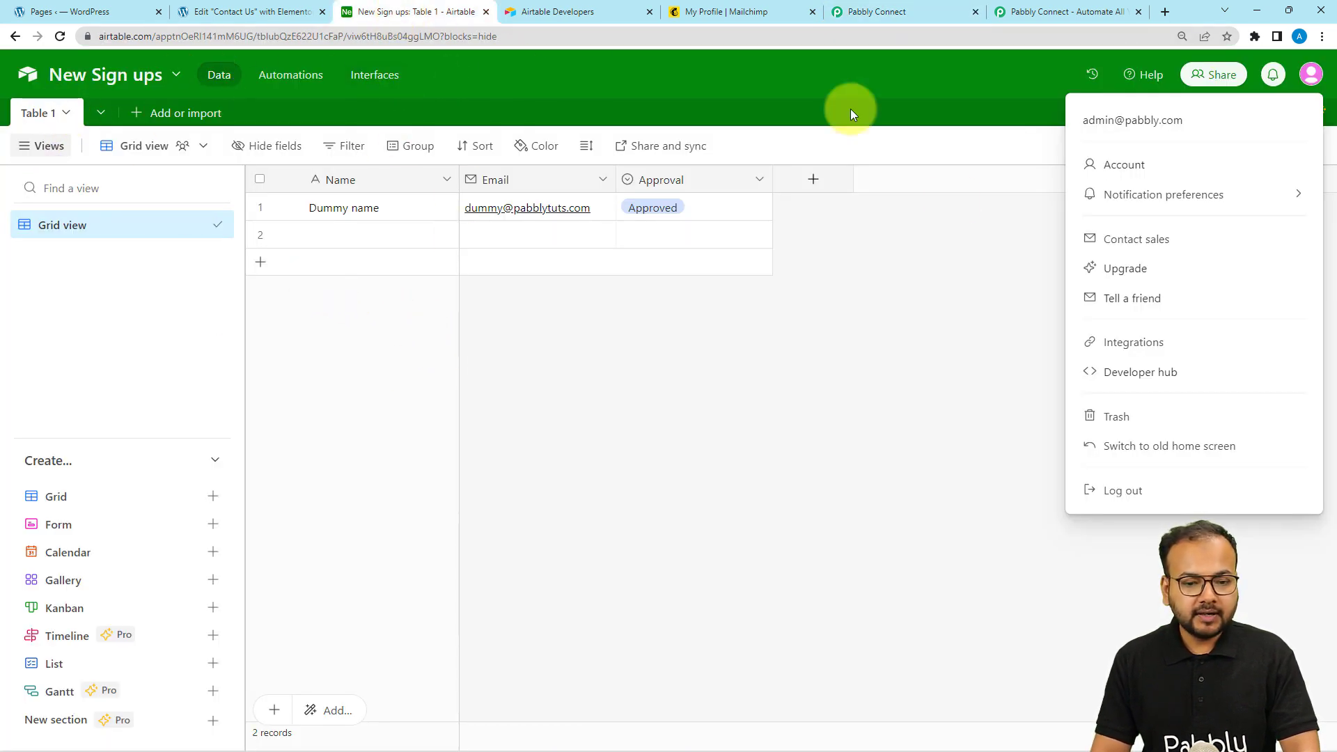
left_click(937, 317)
left_click(870, 12)
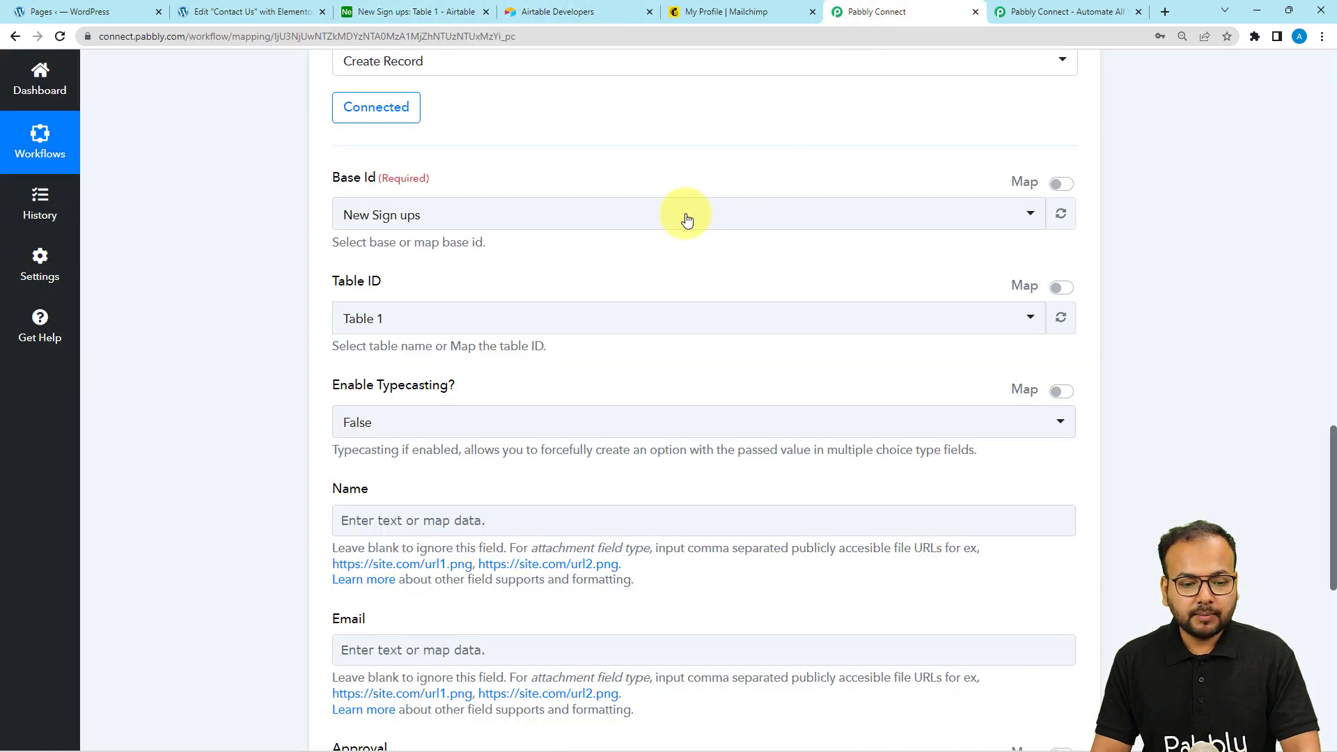
scroll(273, 330, "down", 3)
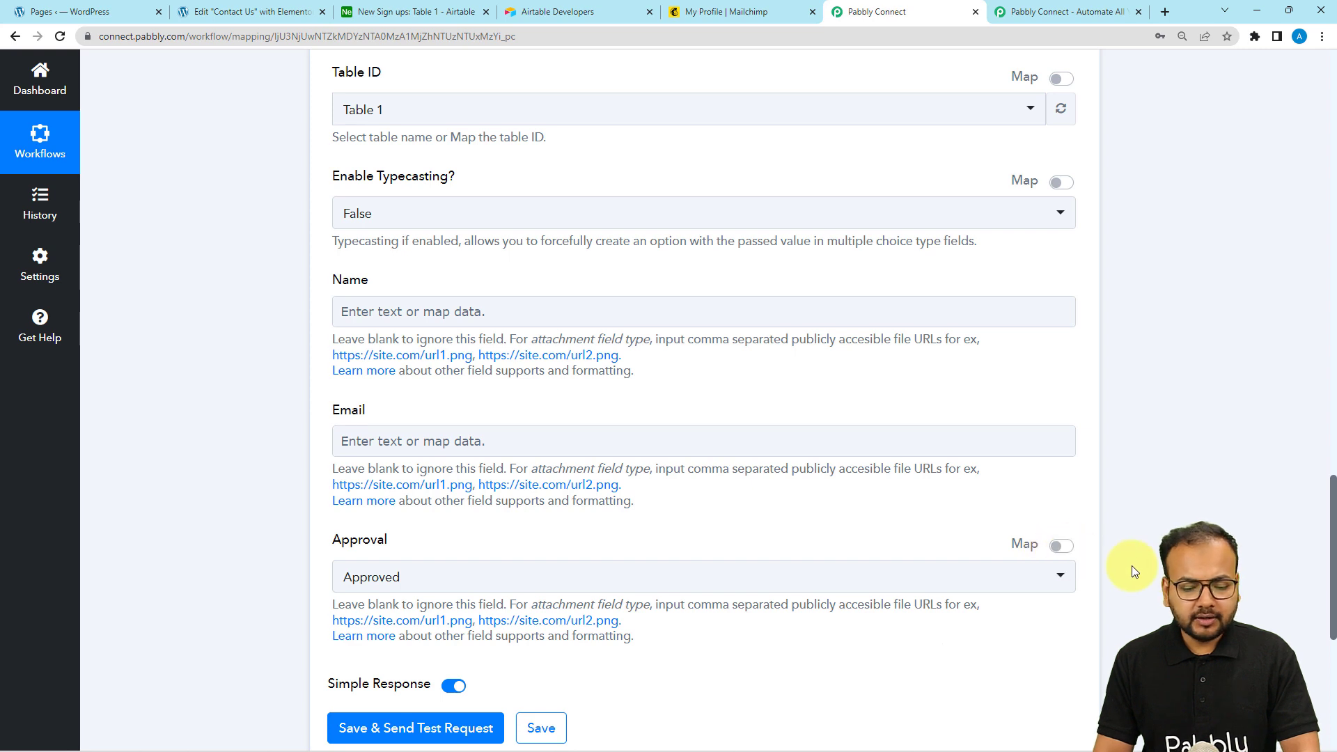
left_click(1058, 547)
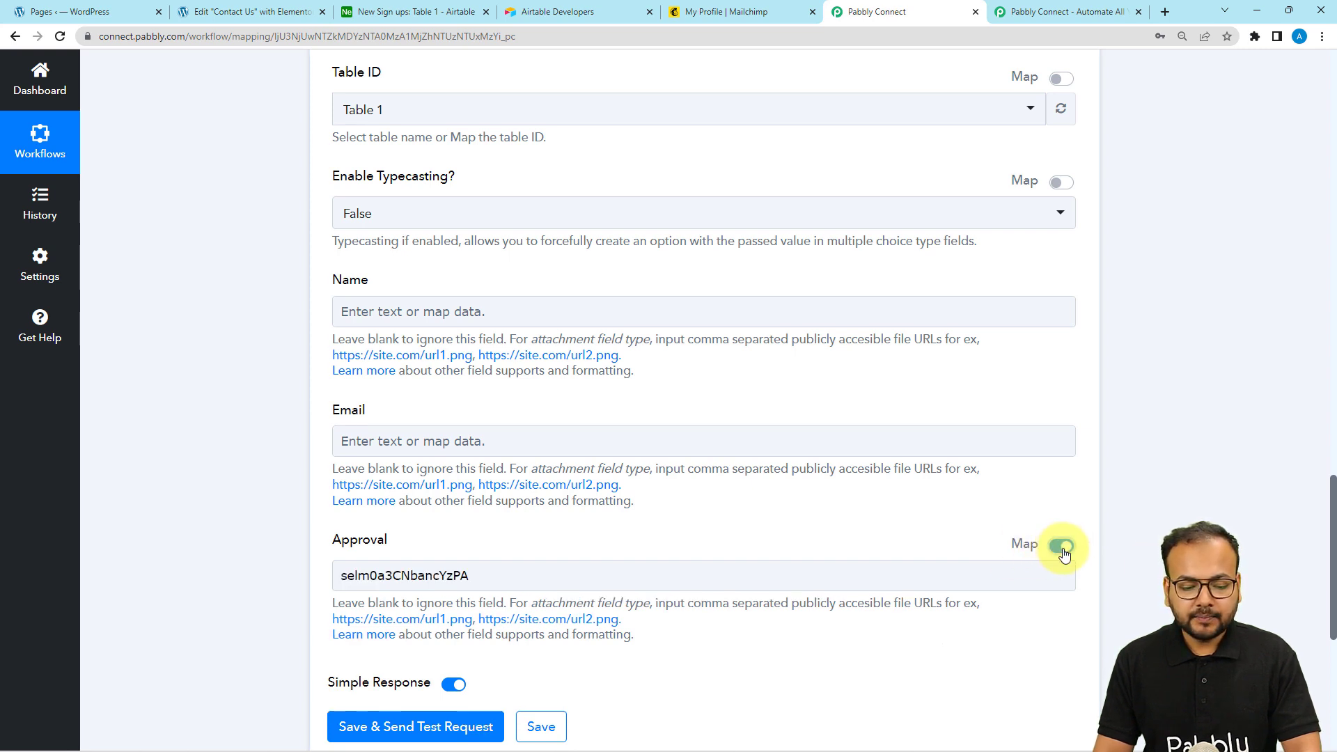
left_click(912, 573)
key("BackSpace")
key("BackSpace")
key("BackSpace")
key("BackSpace")
key("BackSpace")
key("BackSpace")
key("BackSpace")
key("BackSpace")
key("BackSpace")
key("BackSpace")
key("BackSpace")
key("BackSpace")
key("BackSpace")
key("BackSpace")
key("BackSpace")
key("BackSpace")
key("BackSpace")
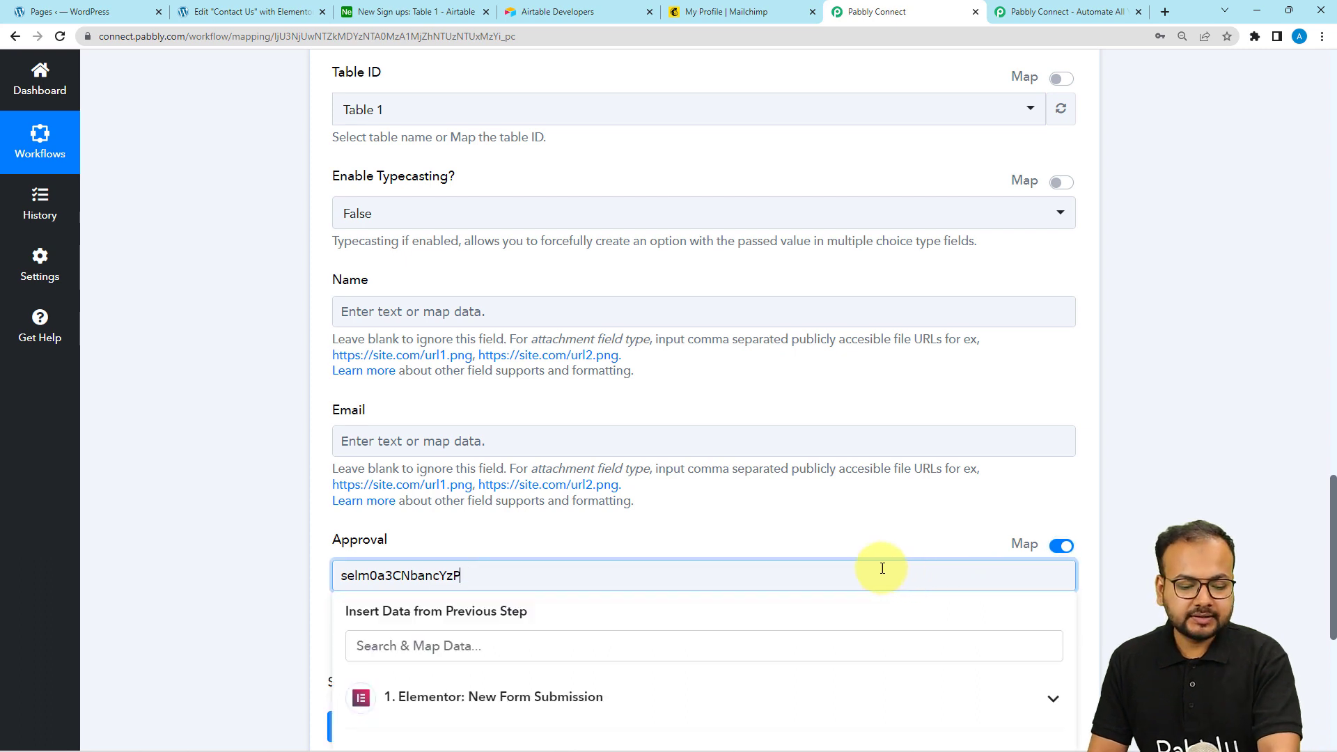
left_click(272, 466)
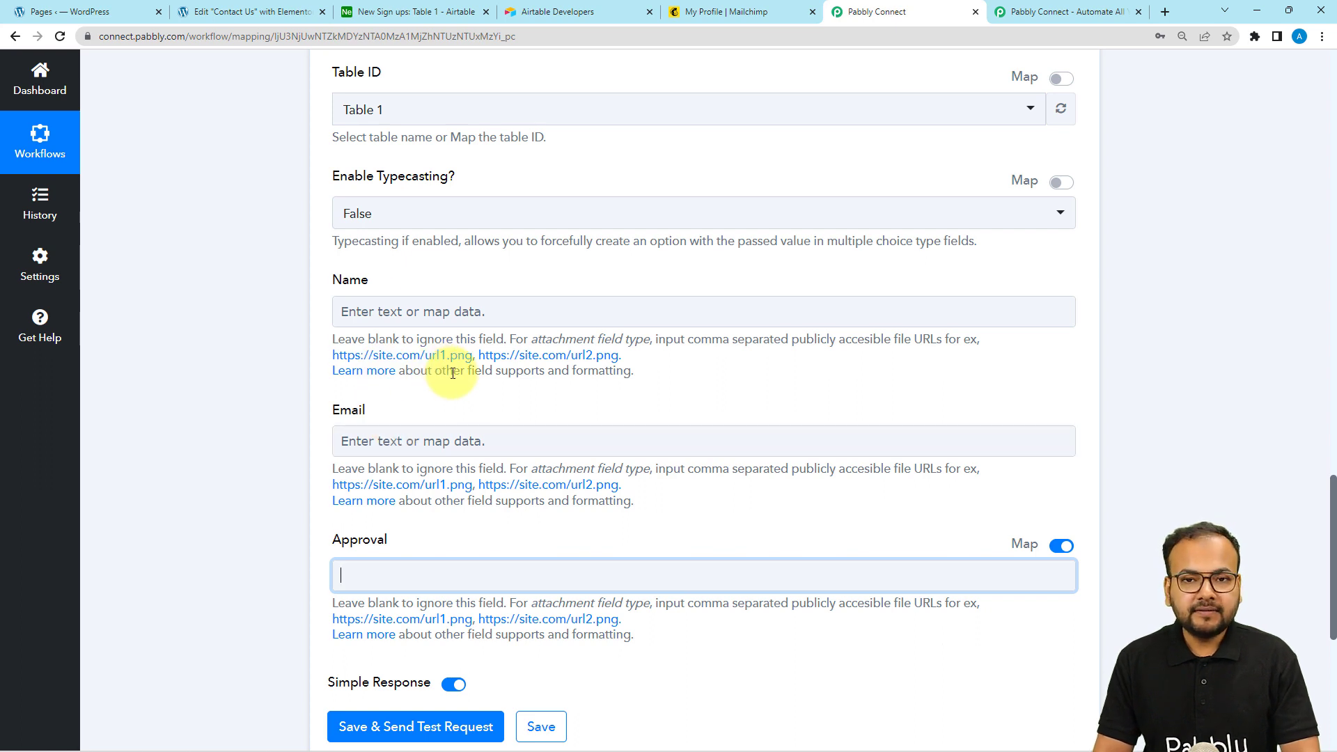
Map the Elementor form submission's Name value into the Name field
left_click(439, 313)
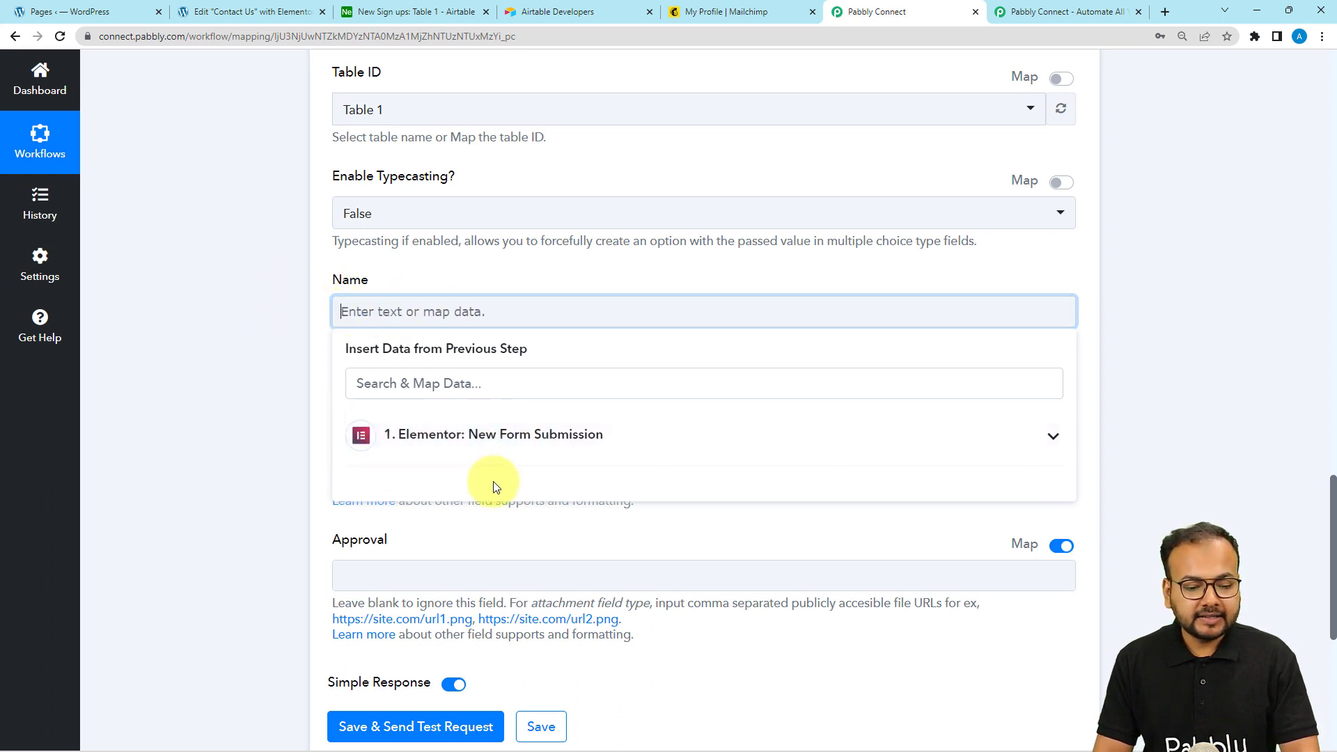
left_click(491, 448)
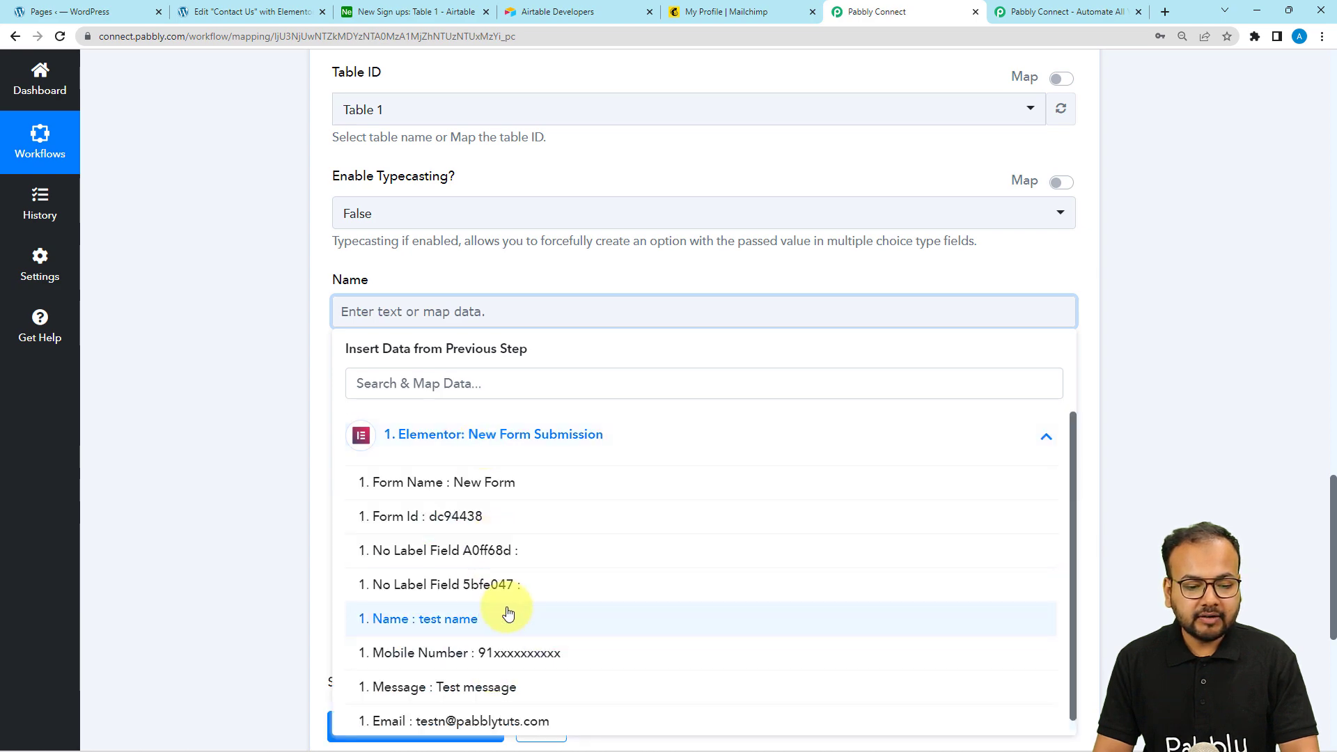
left_click(270, 390)
scroll(270, 390, "up", 4)
scroll(270, 389, "up", 8)
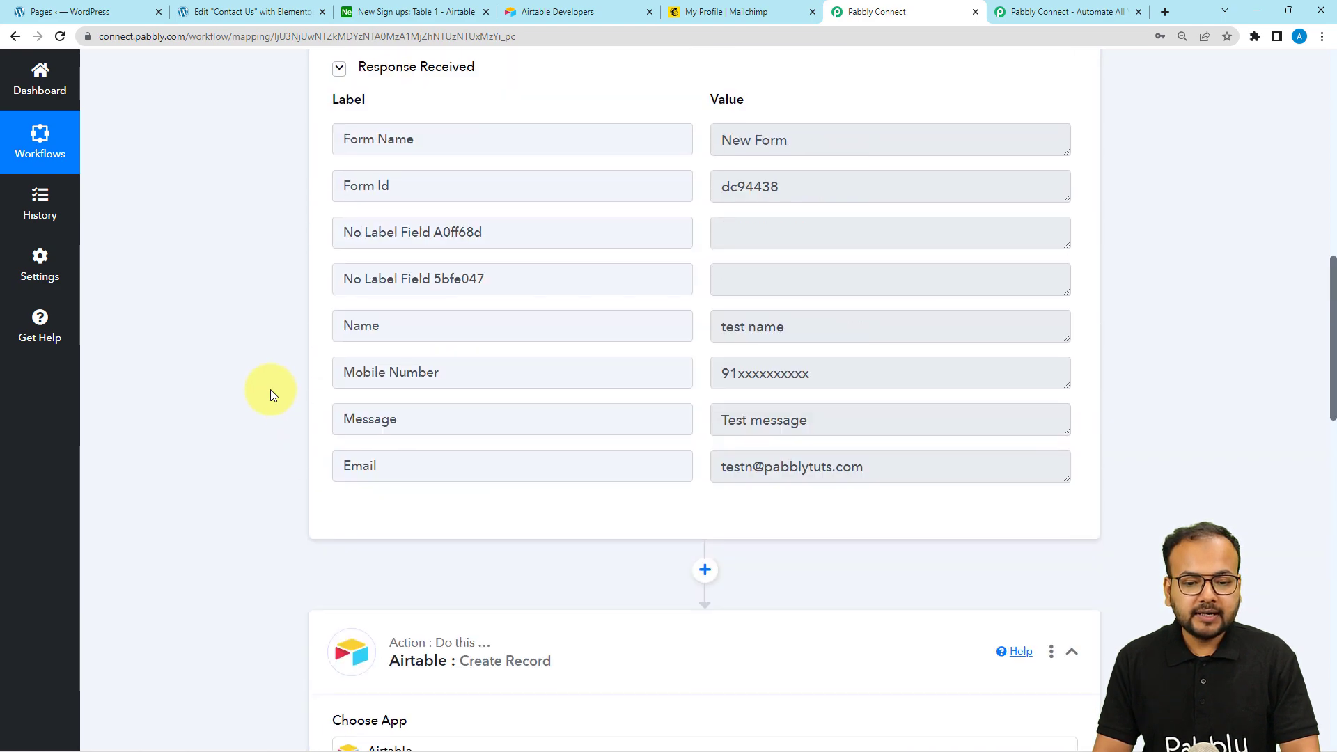
scroll(314, 385, "down", 11)
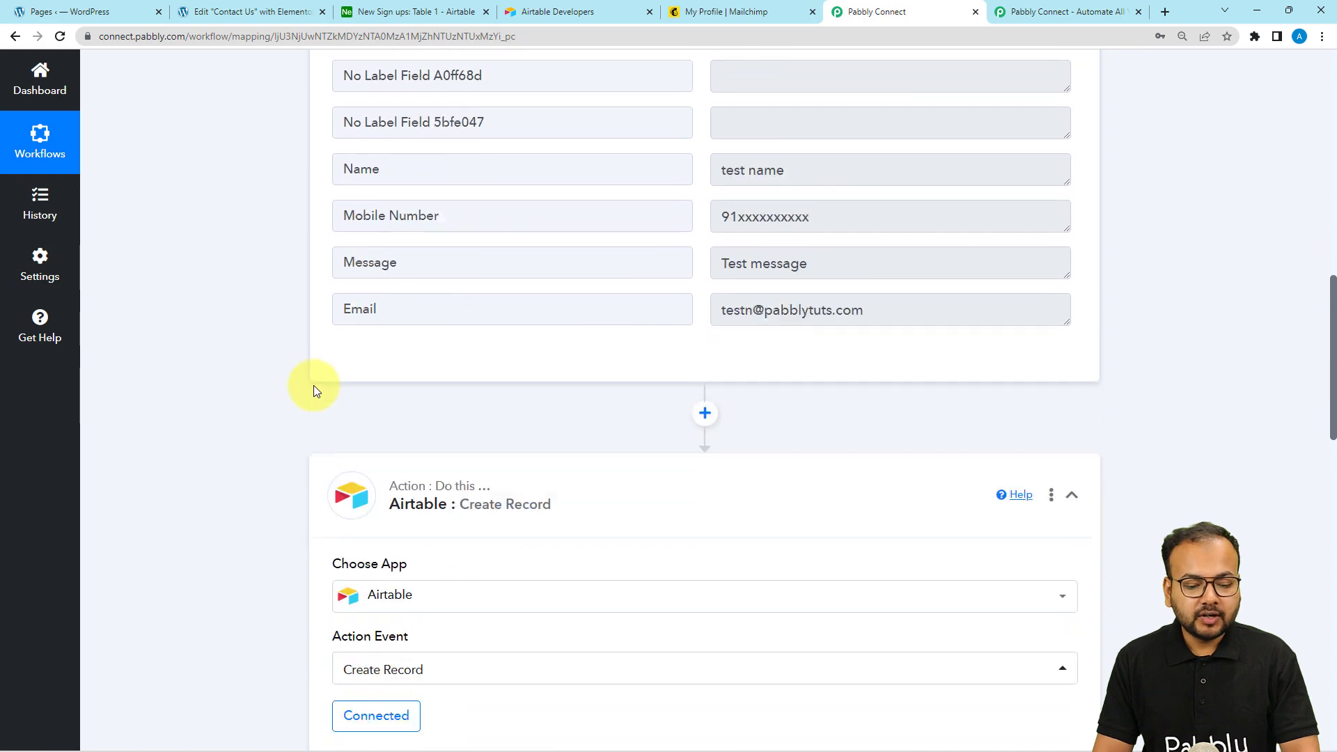
left_click(345, 380)
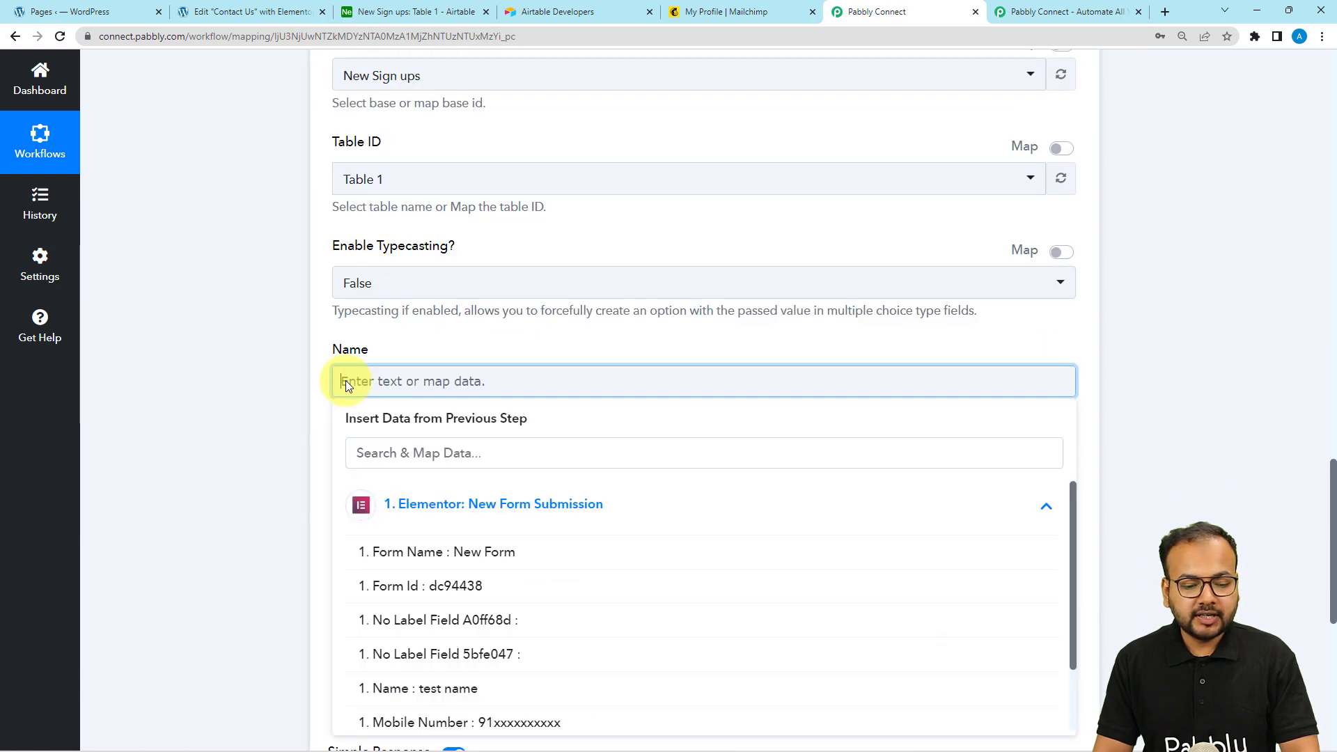
scroll(345, 380, "down", 2)
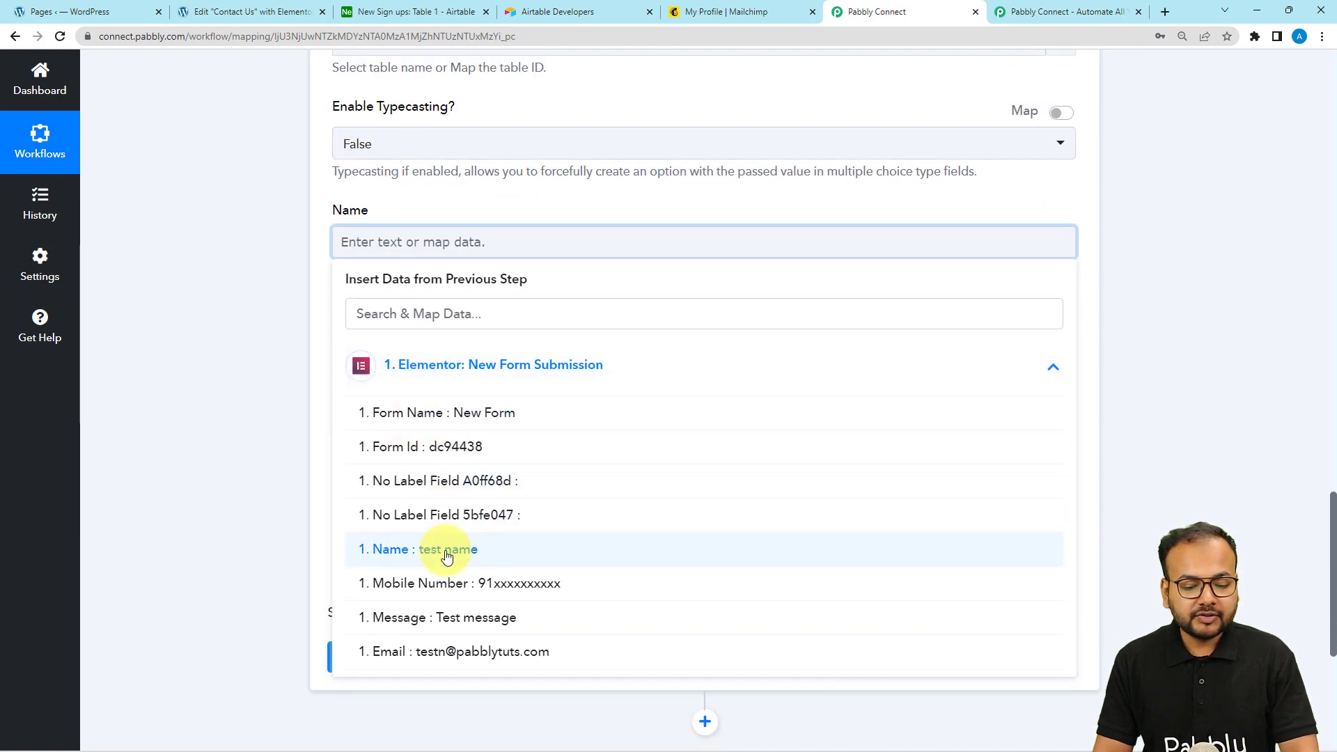
left_click(447, 557)
left_click(273, 410)
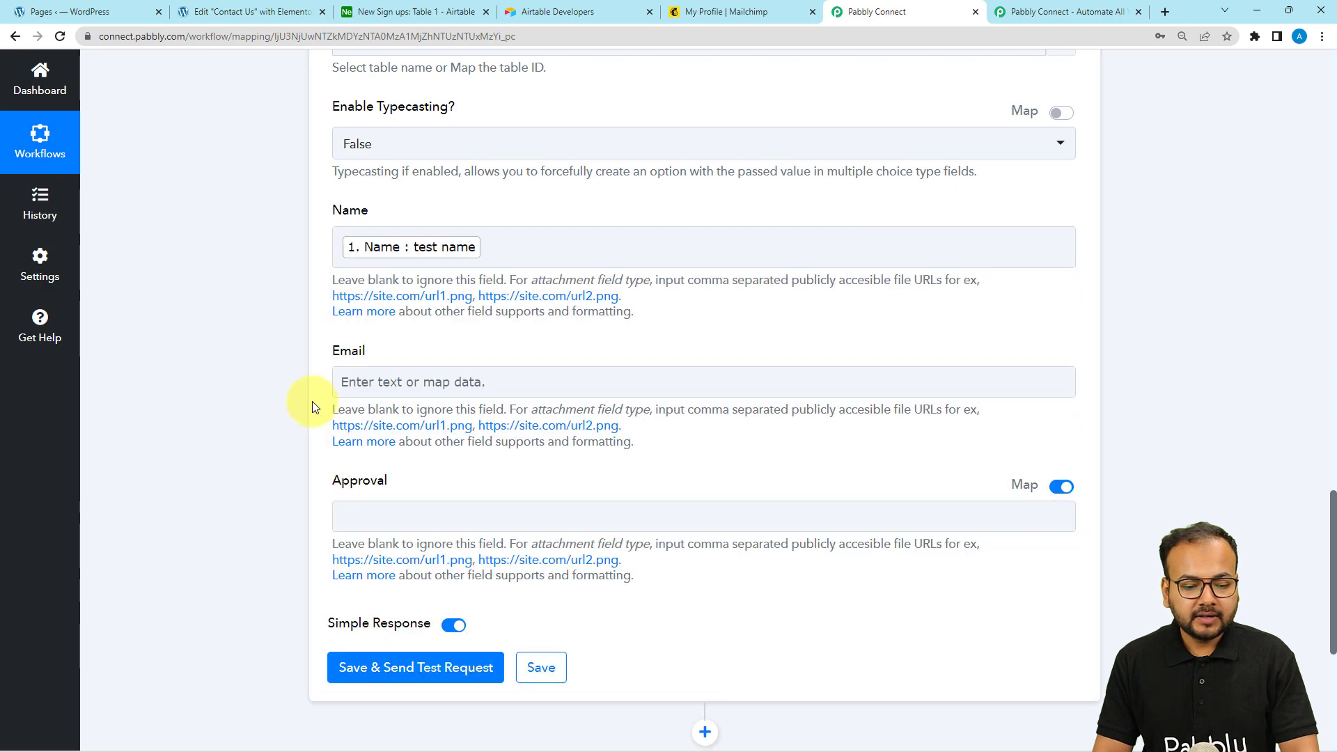
Map the Elementor form submission's Email value into the Email field
left_click(357, 384)
left_click(390, 505)
scroll(453, 662, "down", 2)
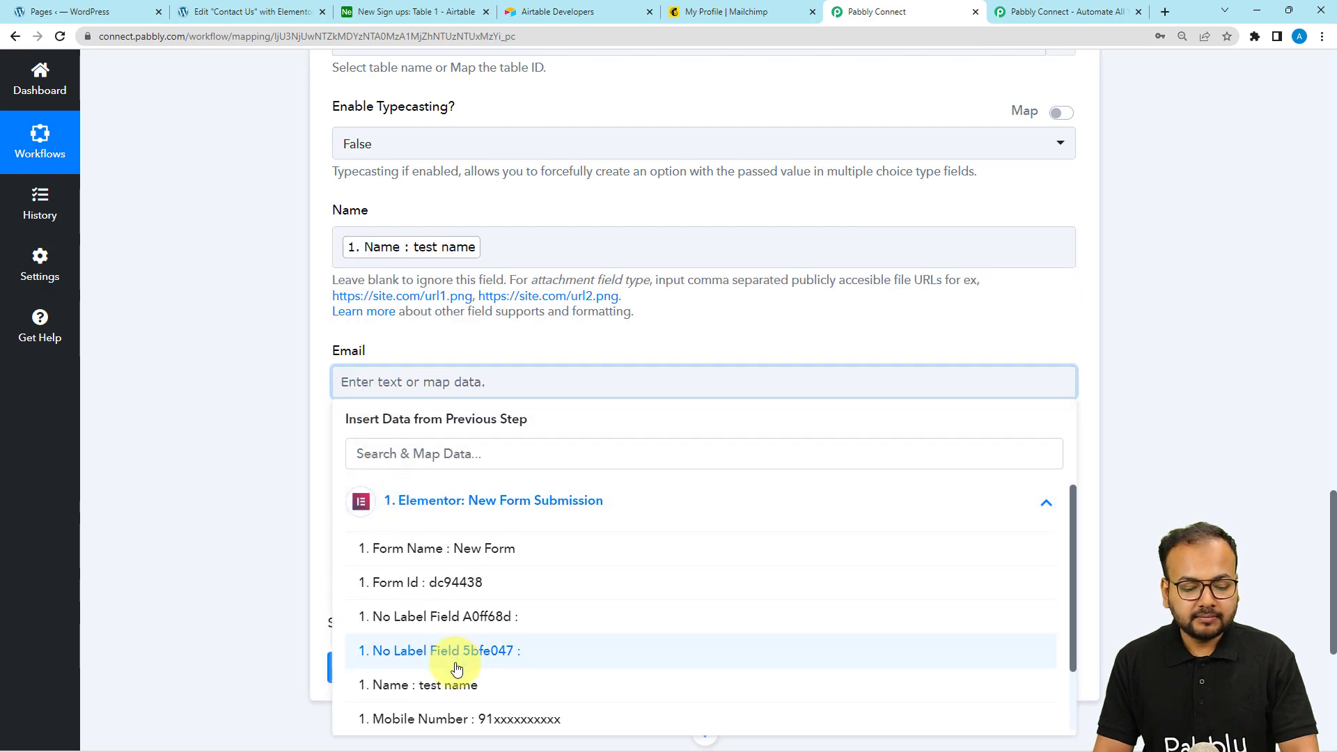
left_click(465, 710)
scroll(231, 348, "down", 2)
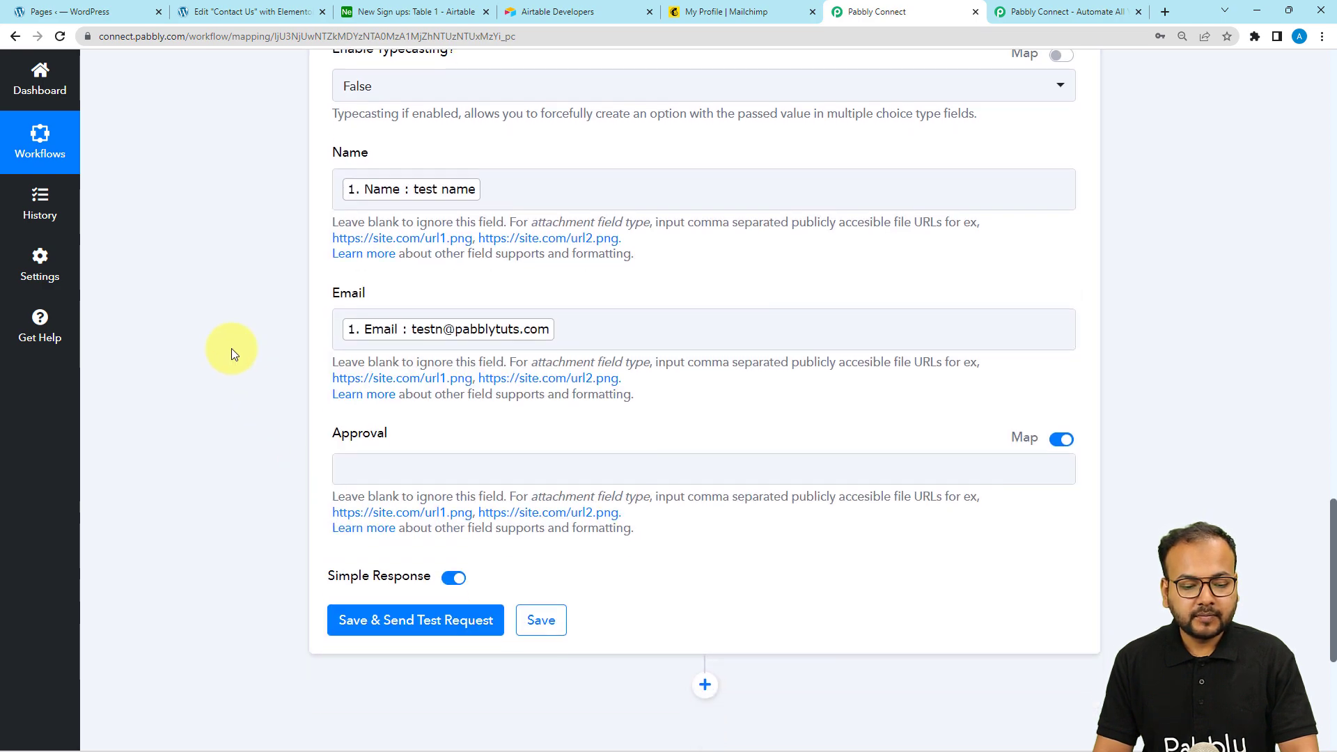
scroll(204, 356, "down", 3)
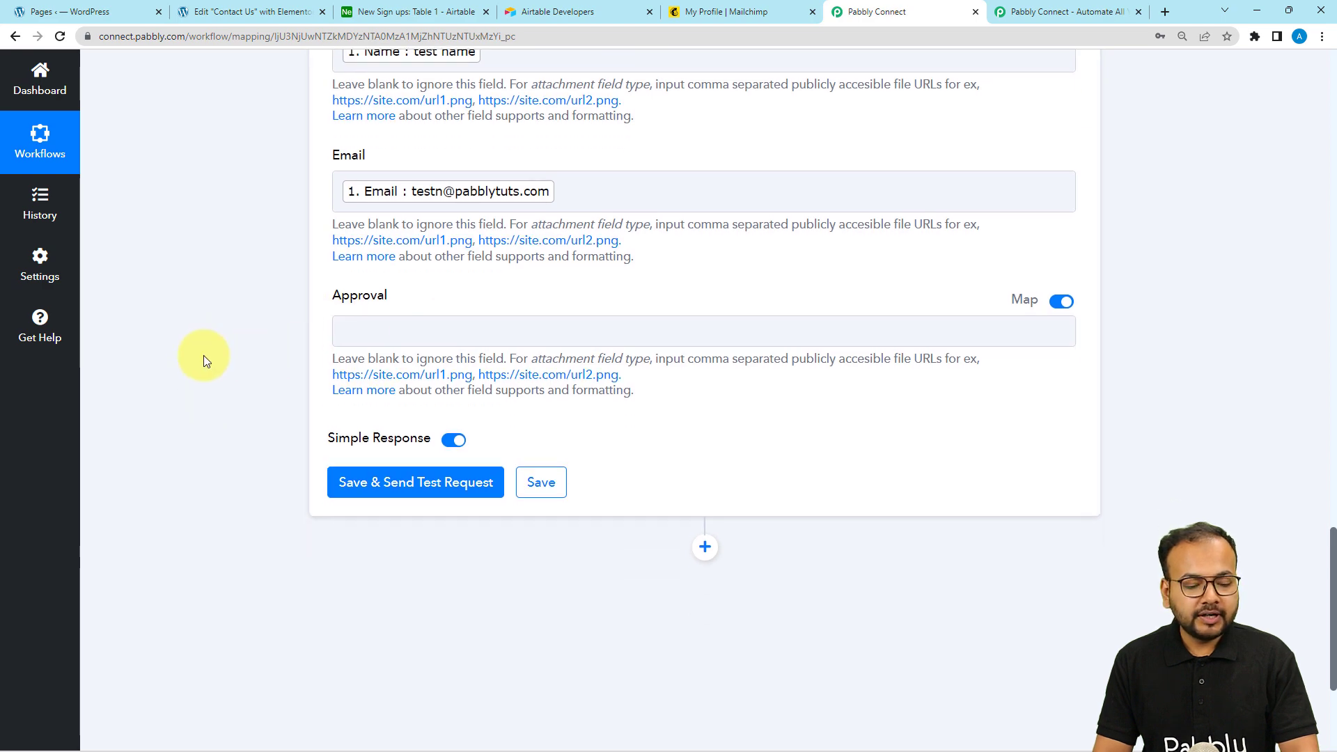
Send the Create Record test and confirm the new test name/email row appears in Airtable
left_click(352, 337)
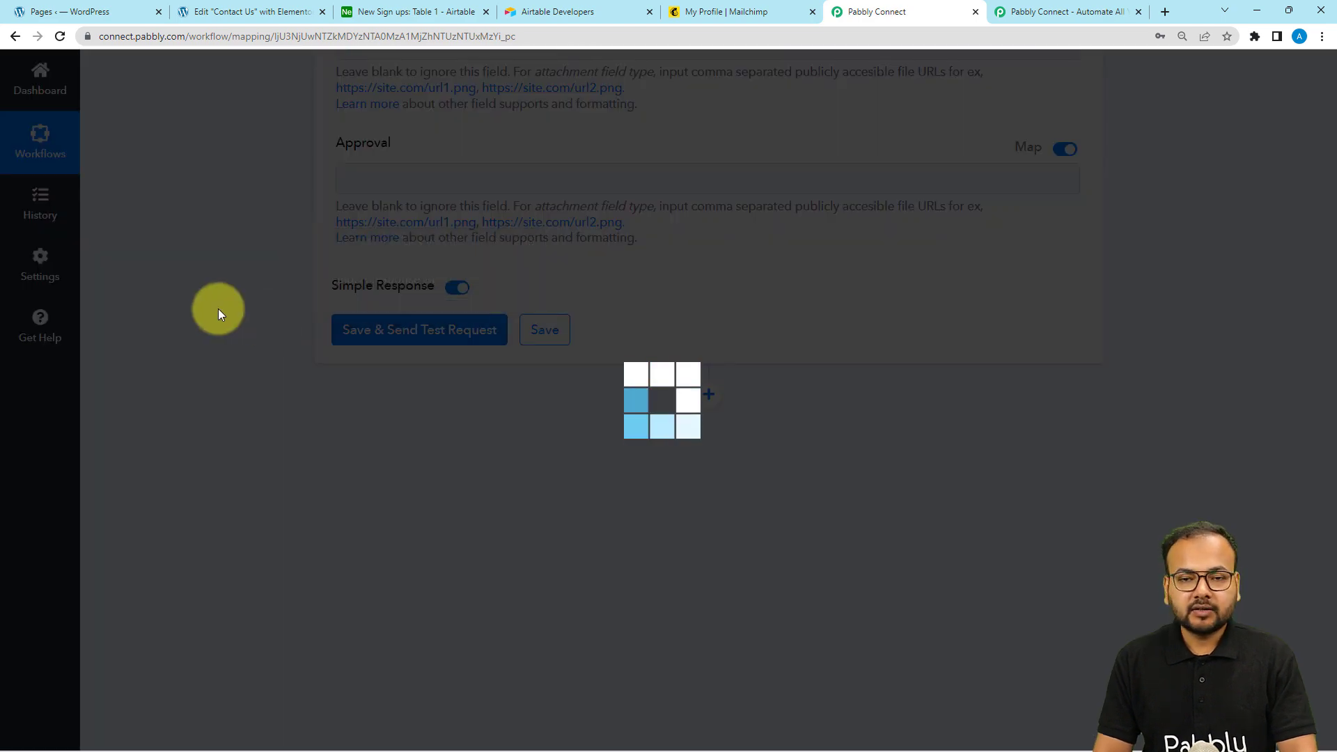
scroll(219, 325, "down", 3)
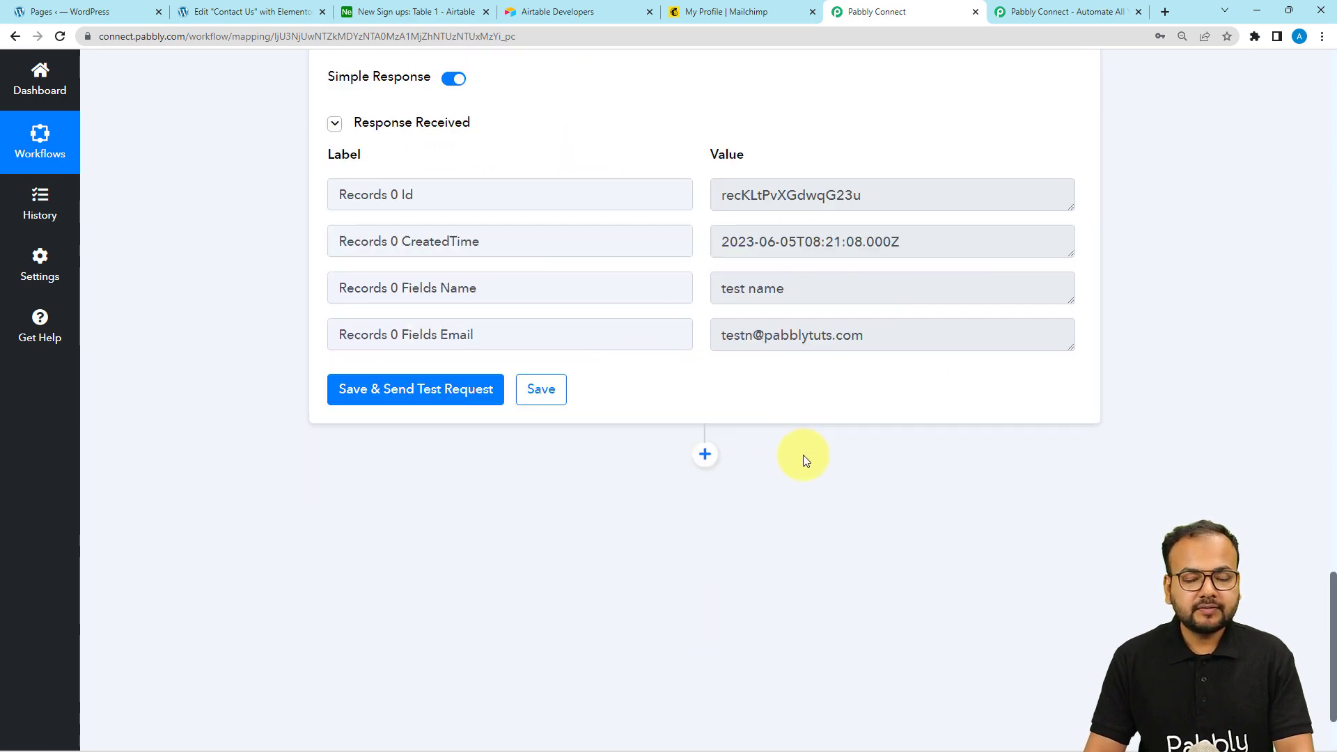
left_click(386, 15)
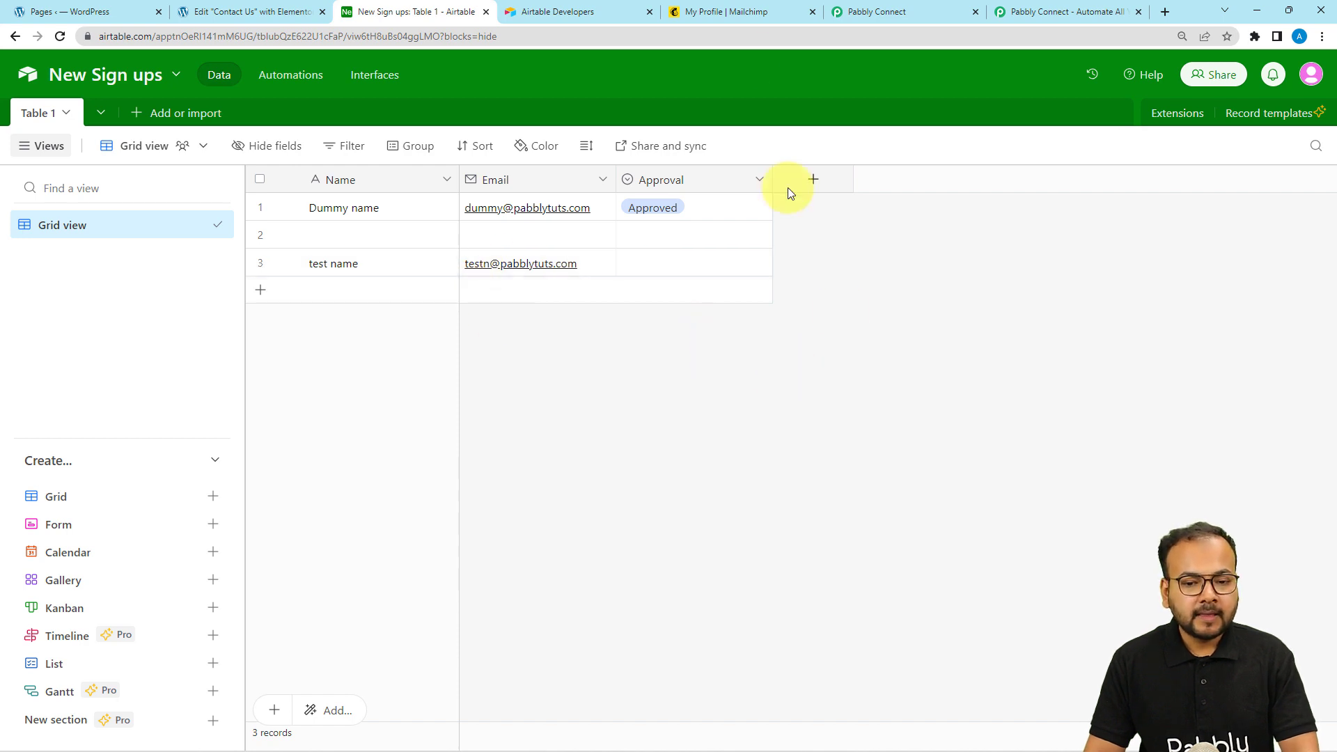
left_click(872, 15)
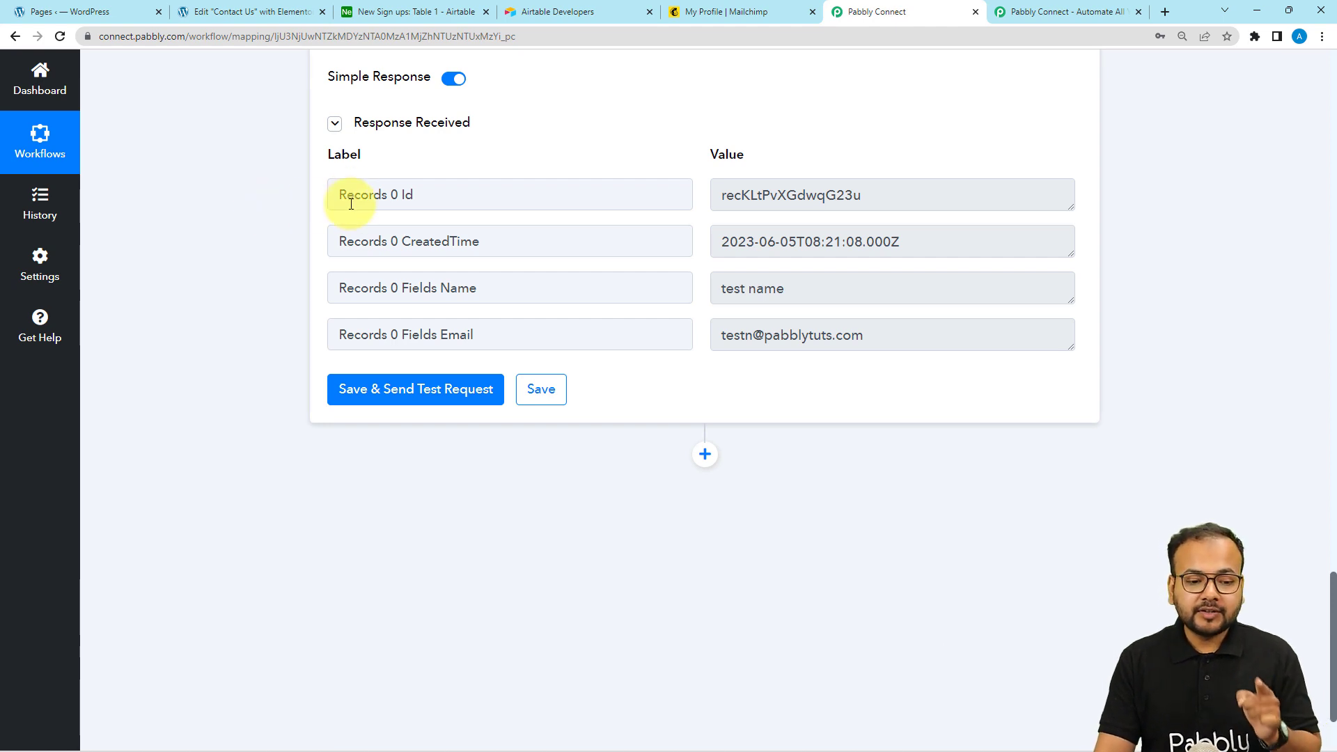
scroll(289, 240, "down", 1)
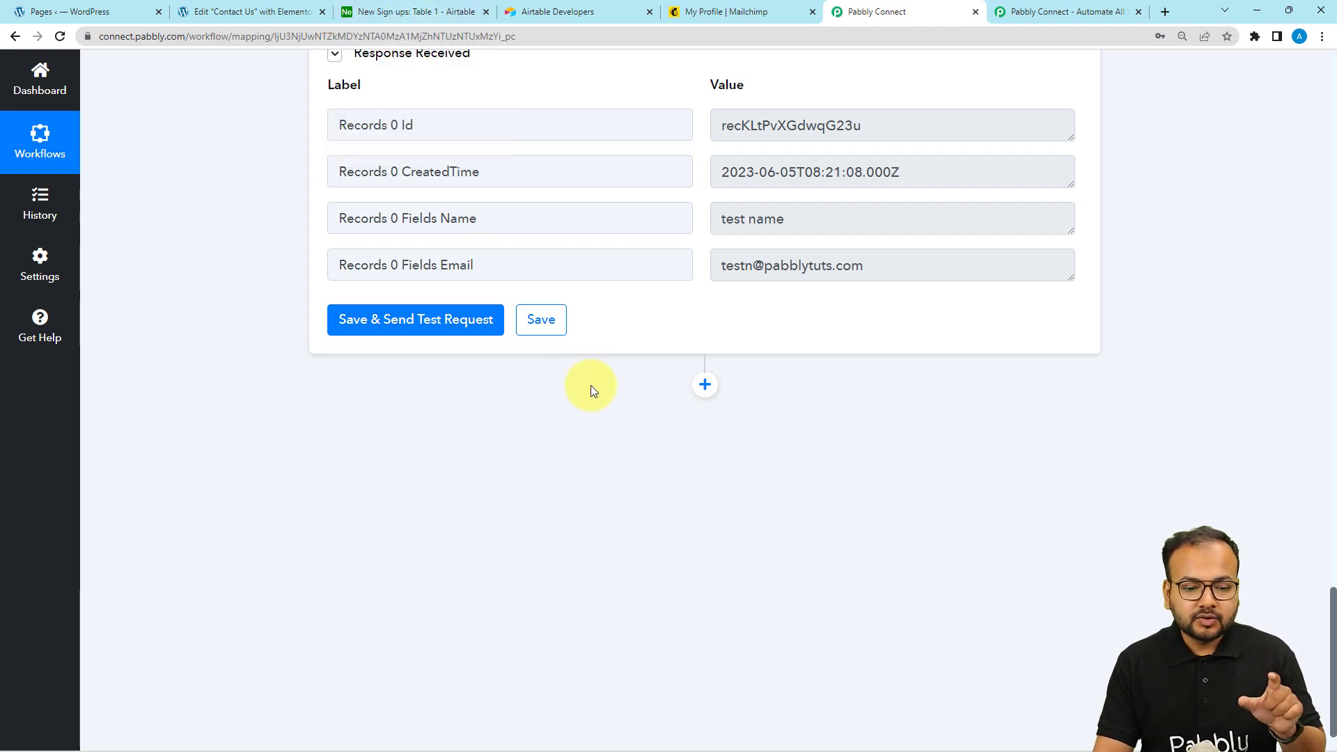
Add a Delay by Pabbly step set to Delay For 12 Hours
left_click(704, 385)
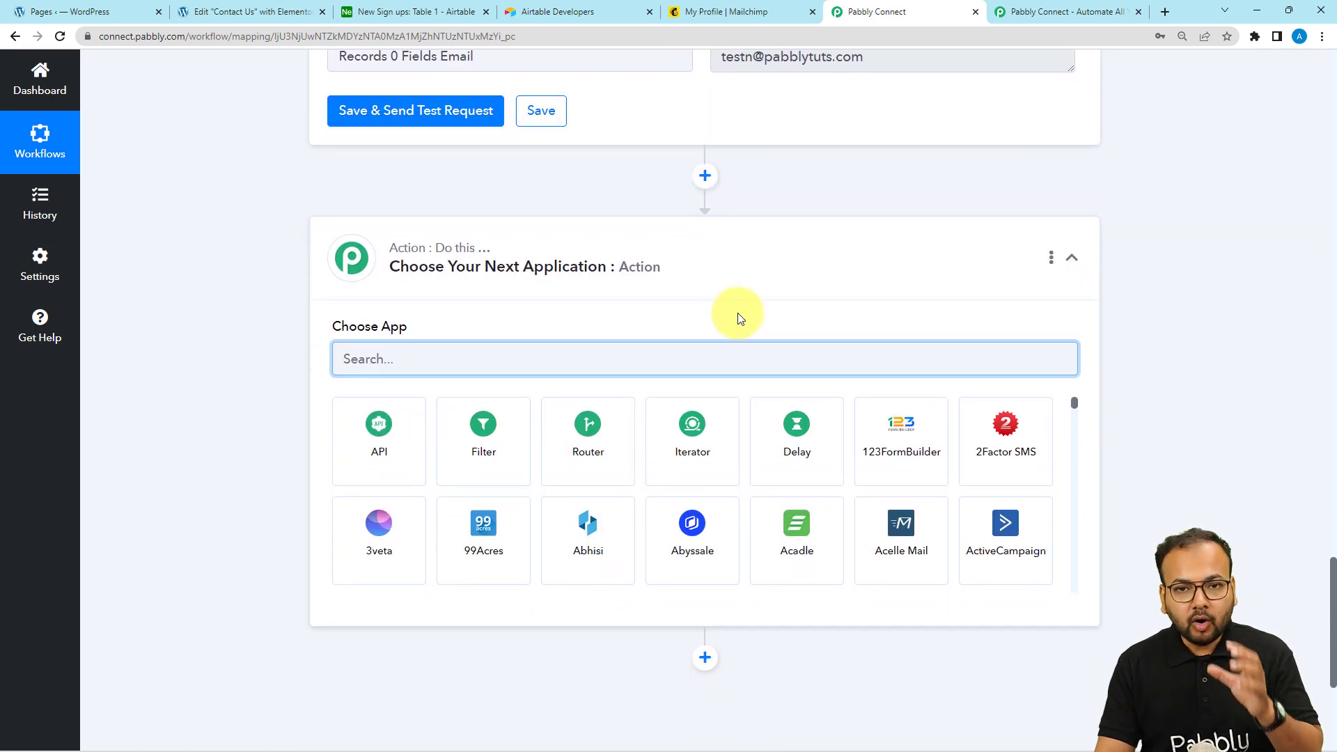
left_click(797, 442)
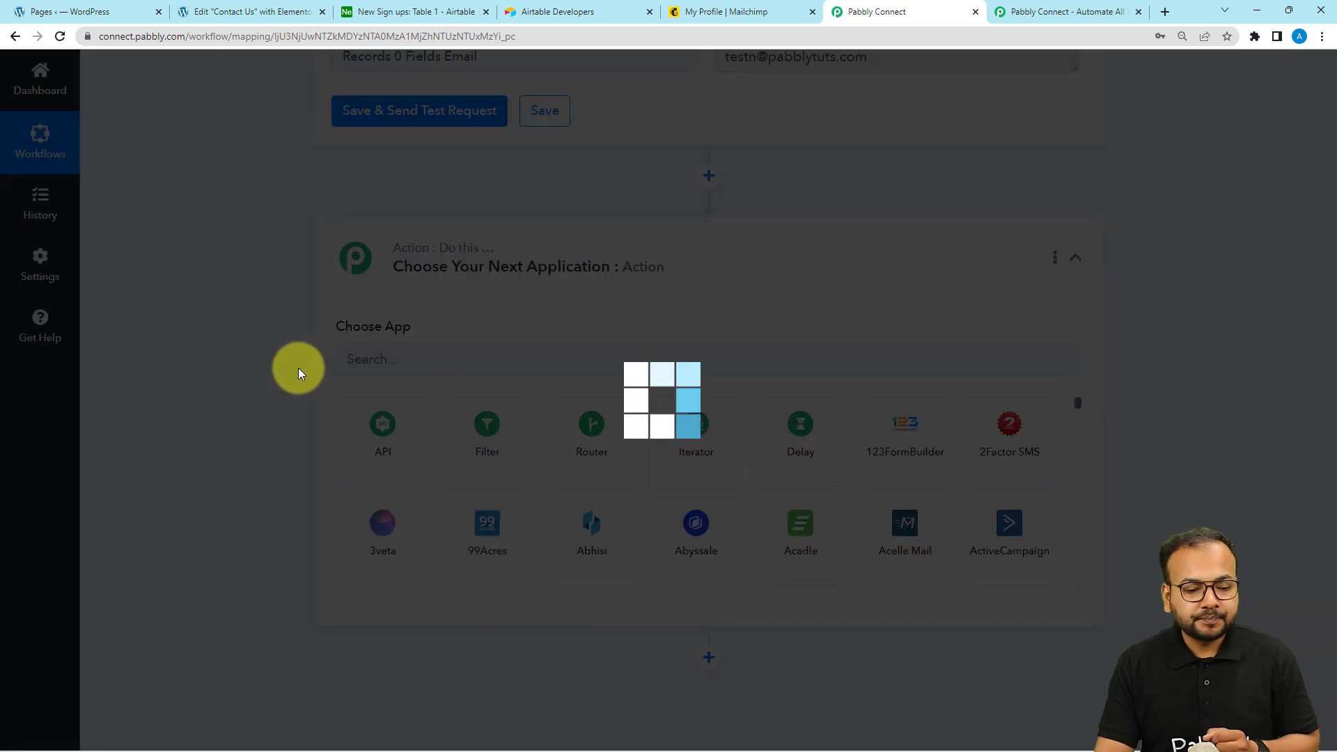
scroll(300, 369, "down", 3)
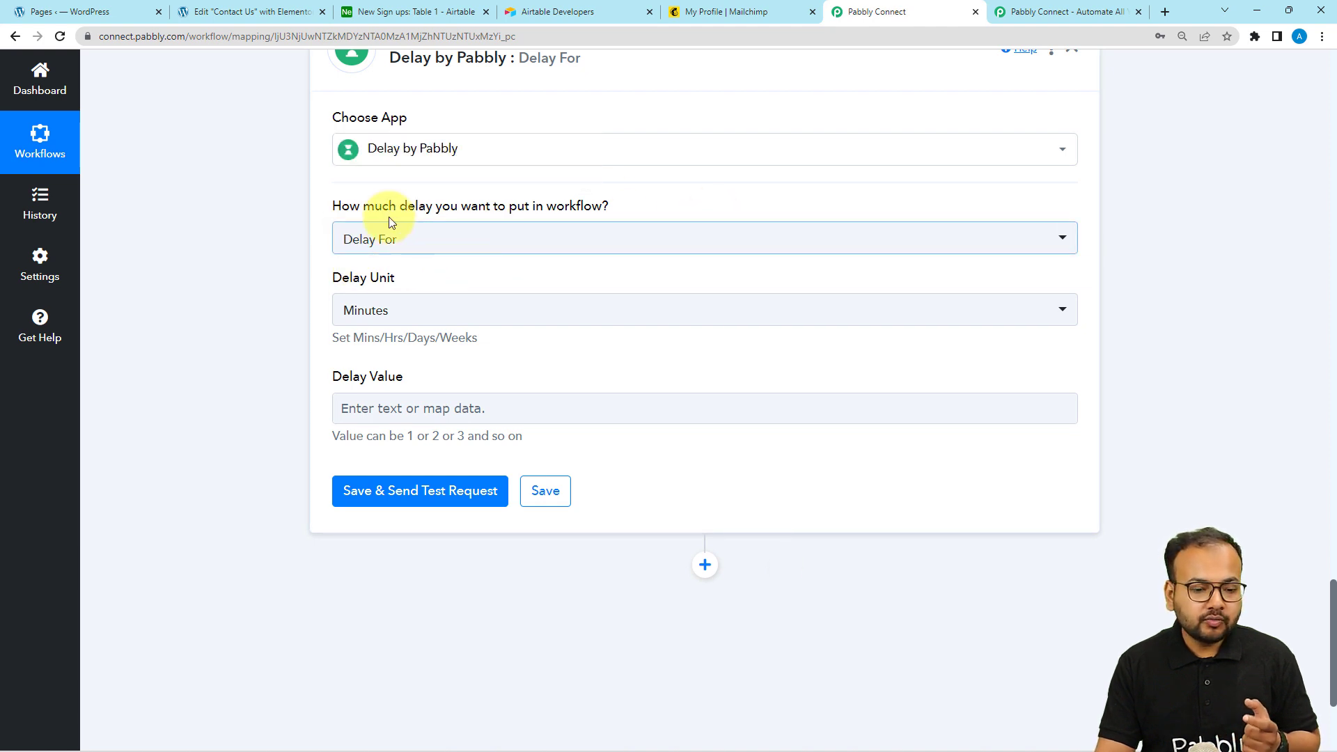
left_click(401, 257)
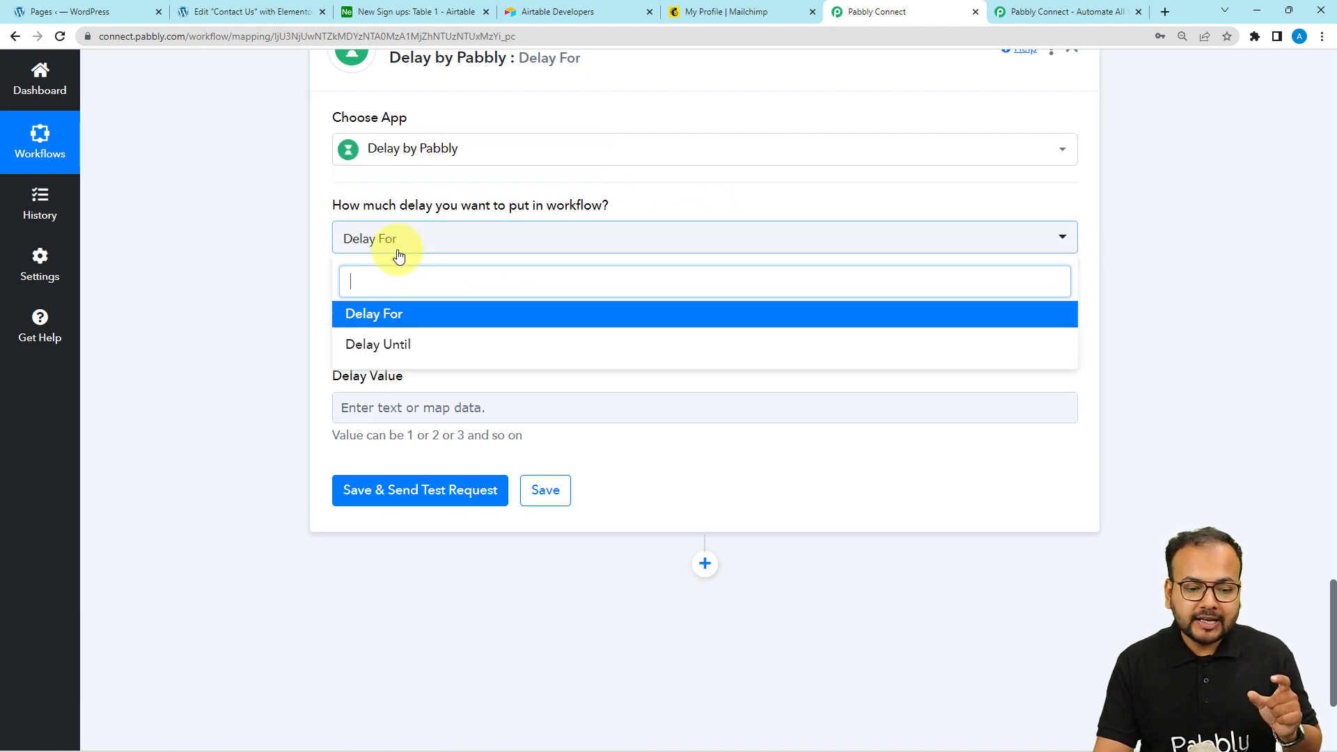
left_click(361, 317)
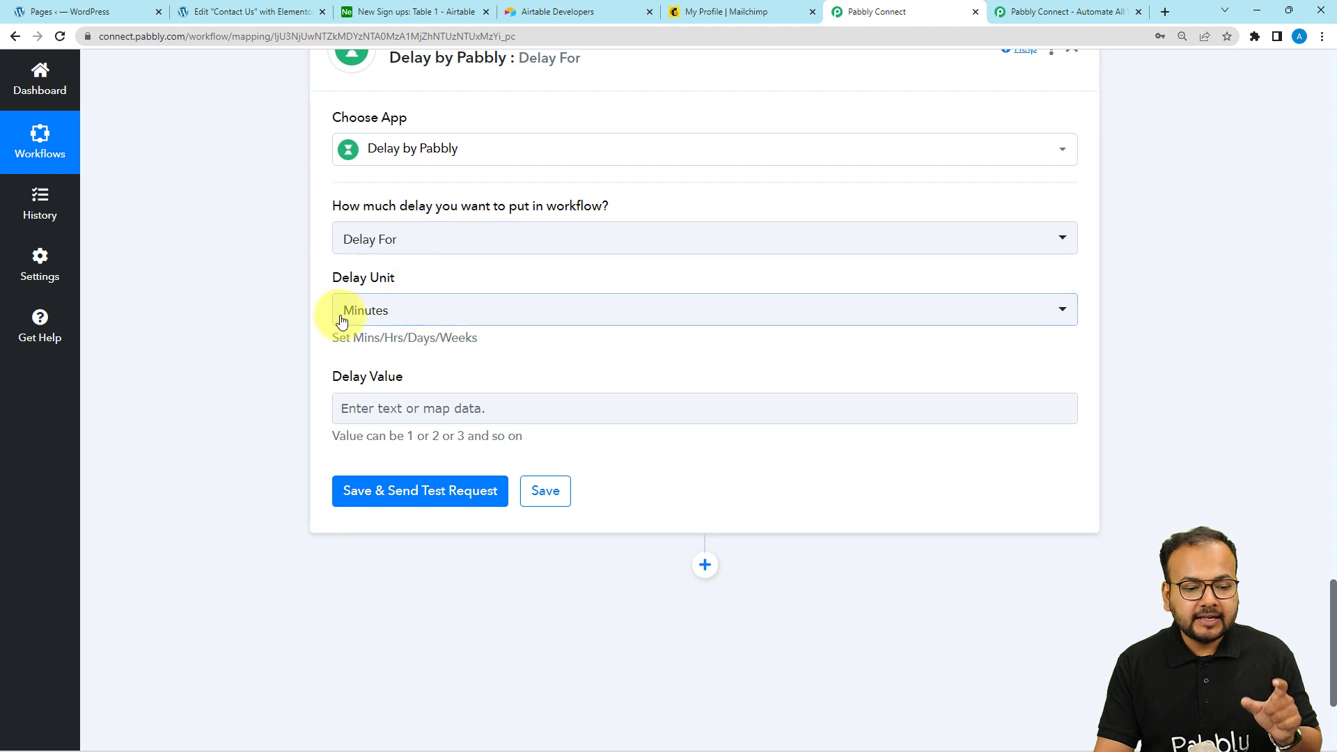
left_click(380, 315)
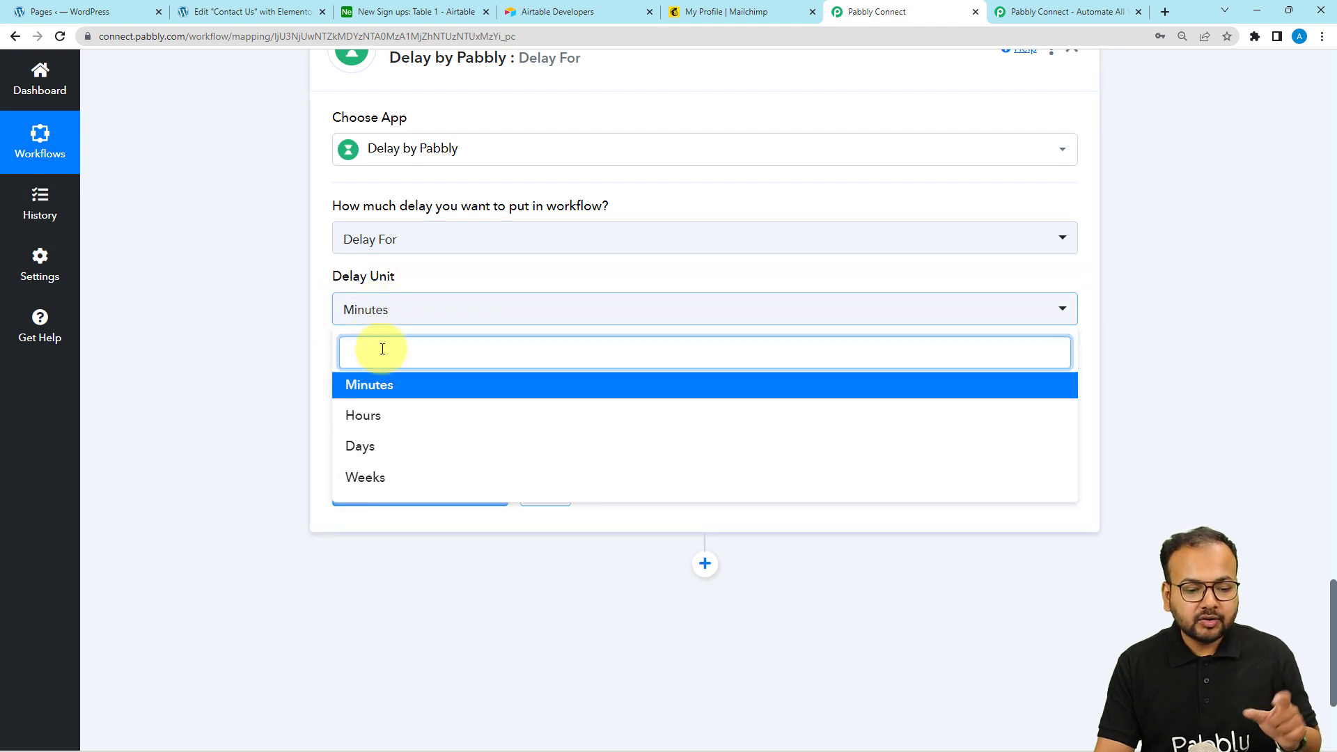
left_click(374, 419)
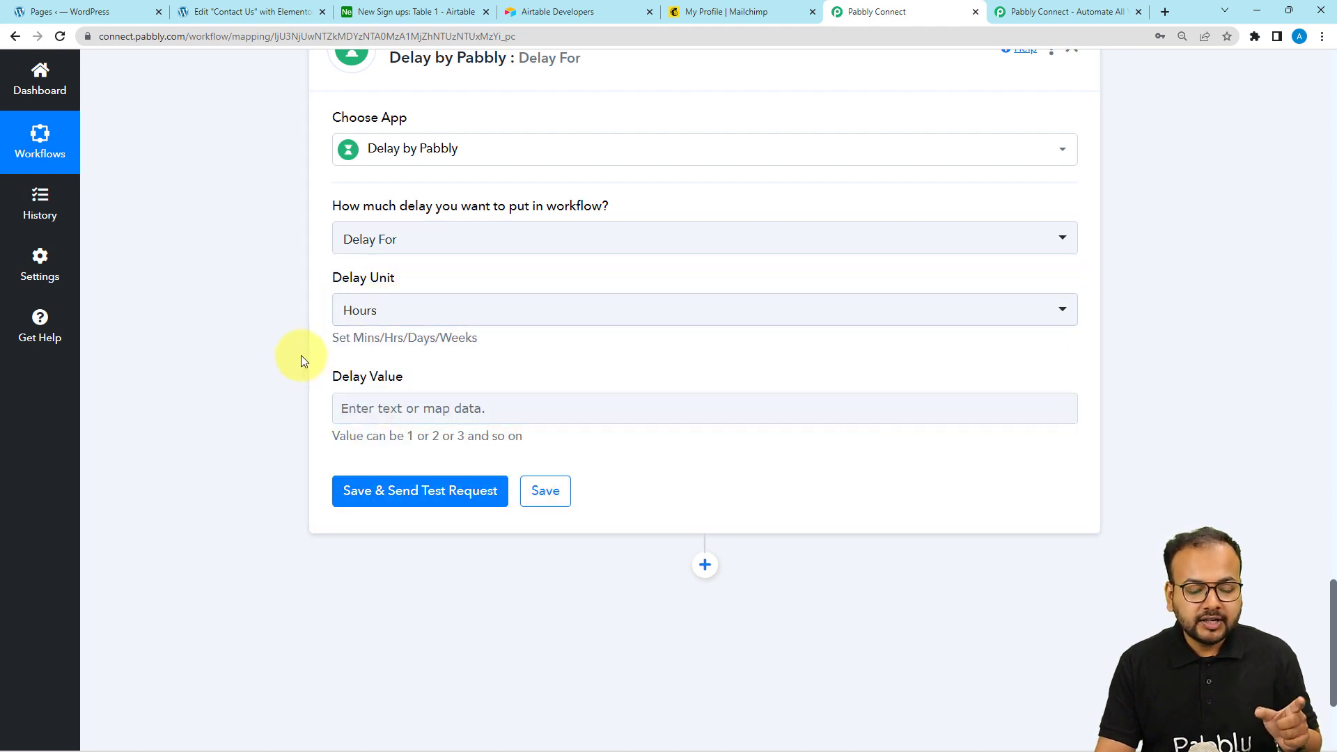
scroll(301, 355, "down", 2)
left_click(381, 271)
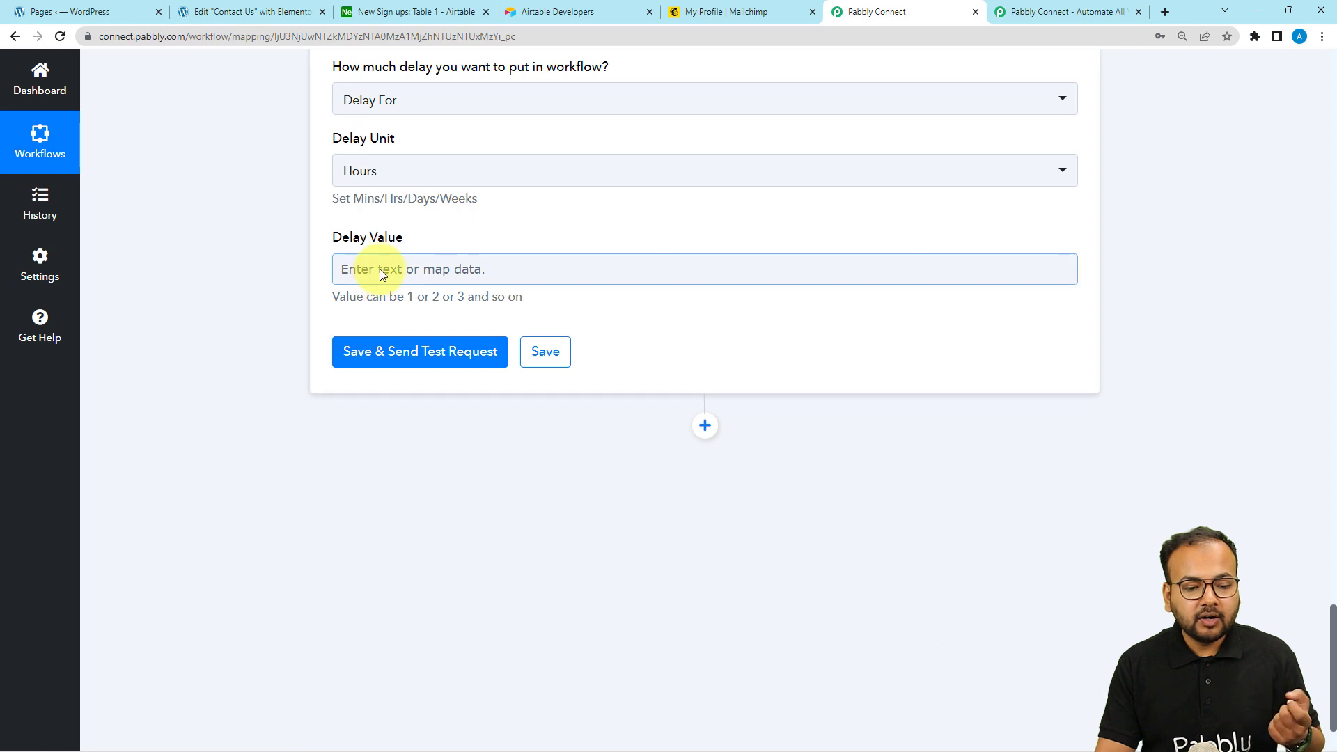
left_click(379, 268)
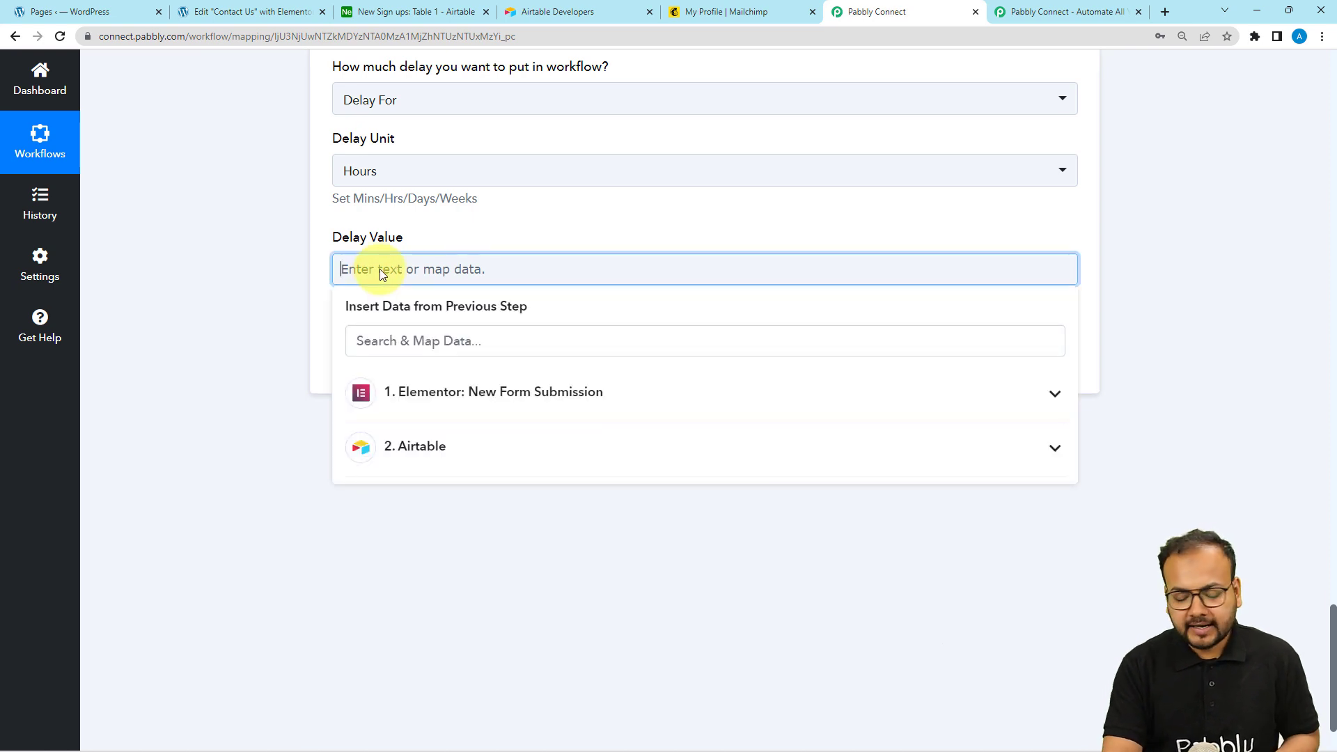
type("12")
left_click(394, 230)
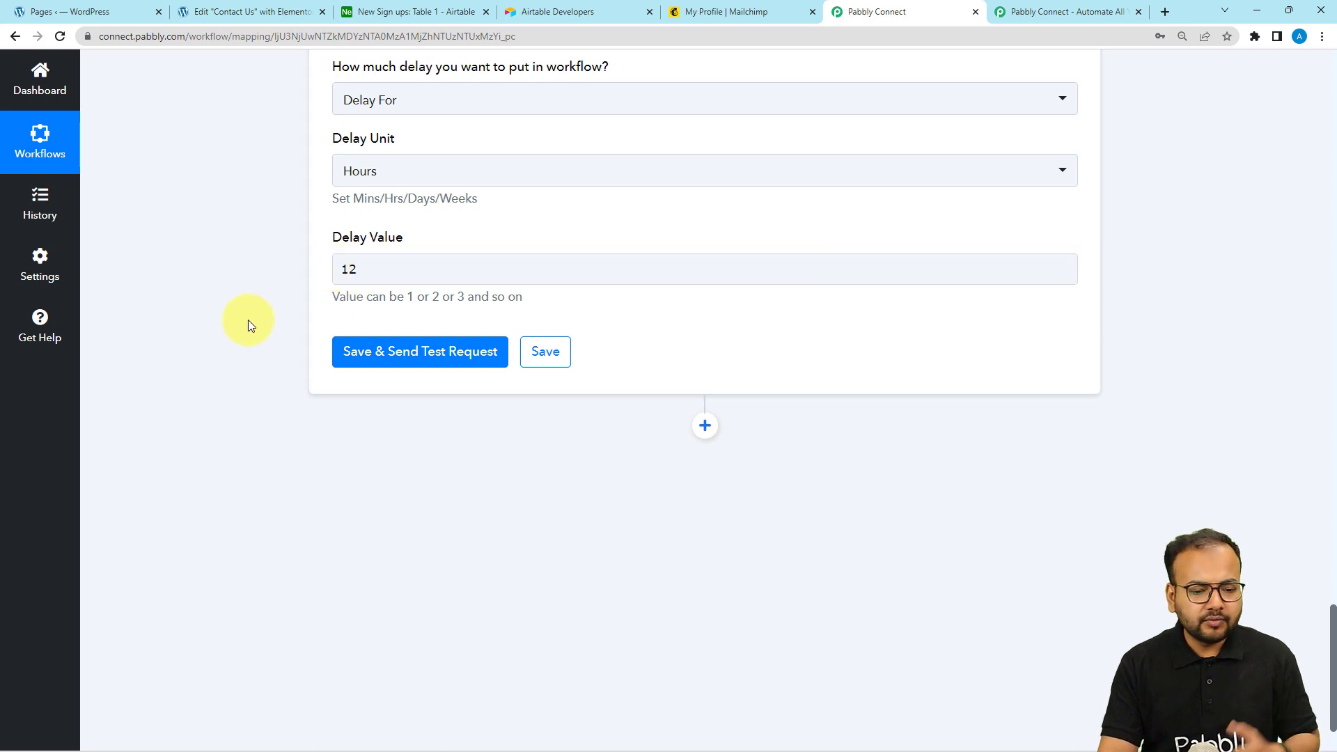
Save the delay step and confirm the test reports 'Delayed for 12 Hours'
left_click(358, 358)
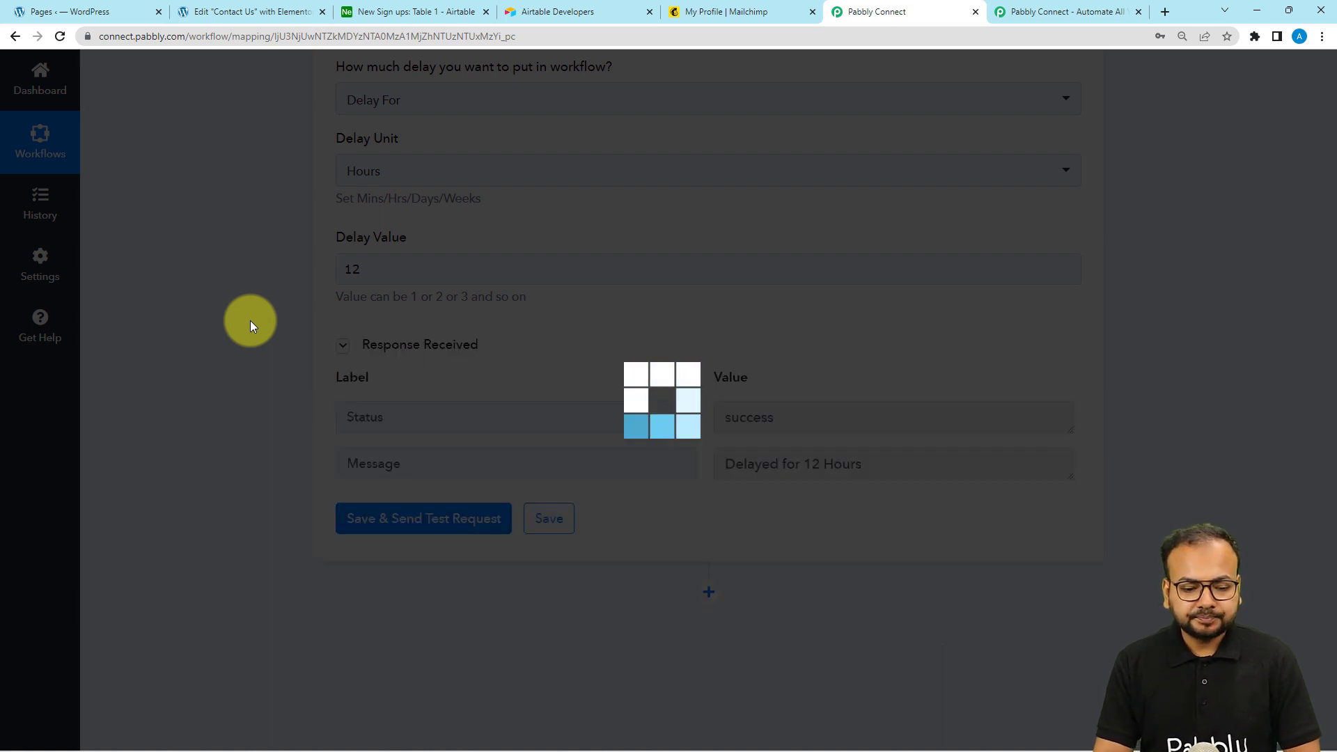
scroll(249, 320, "down", 3)
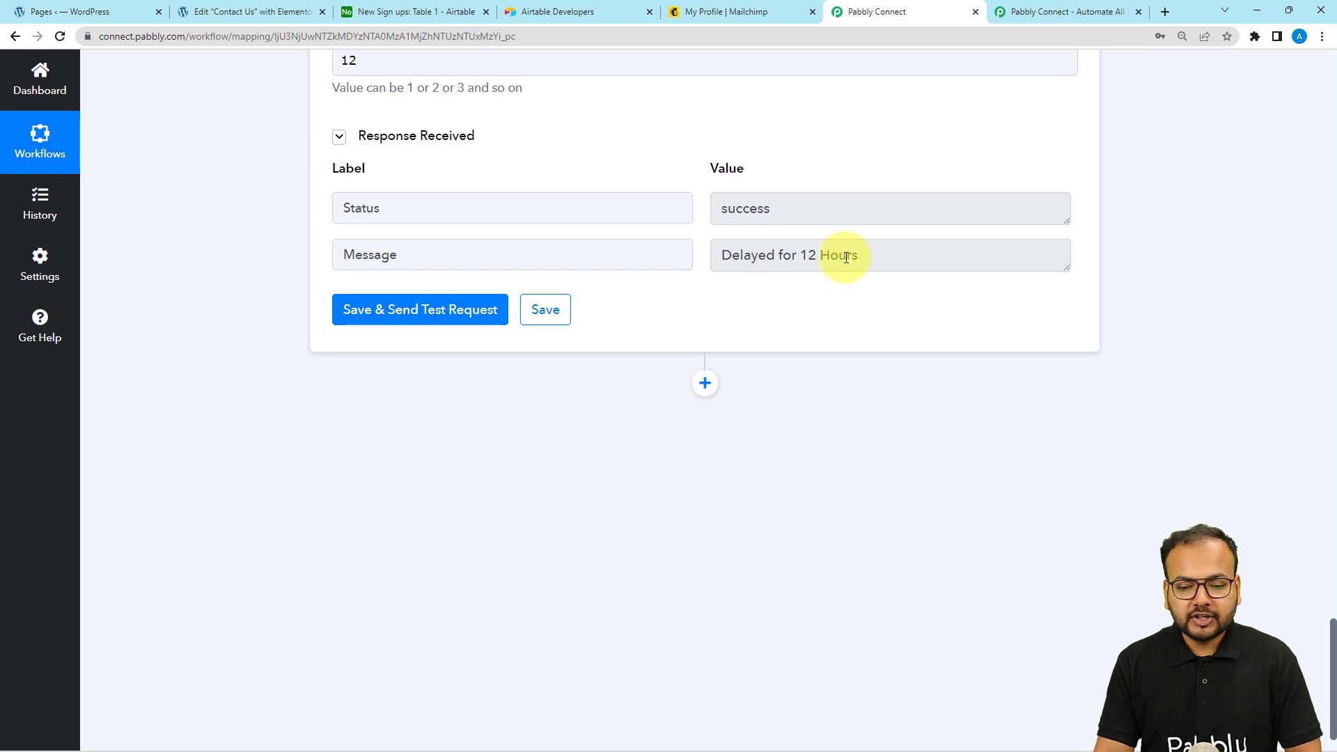
scroll(823, 320, "down", 1)
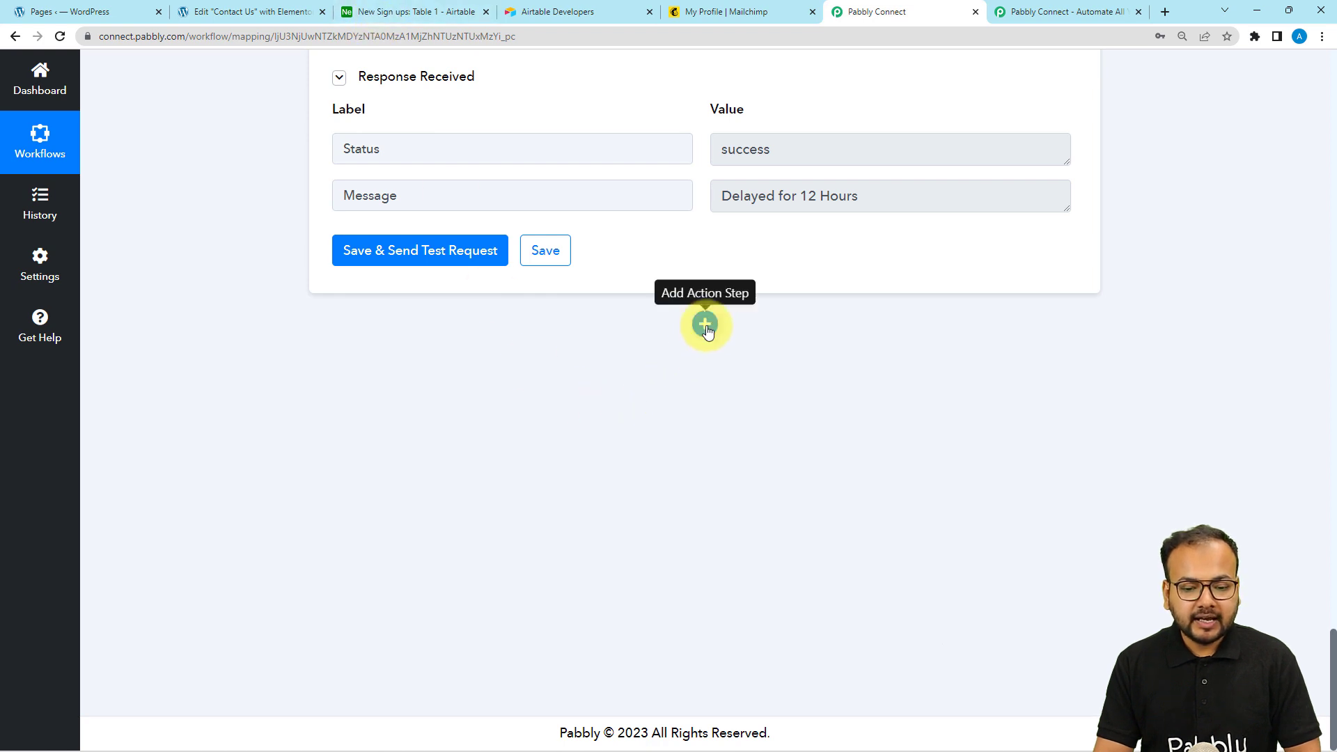
Add an Airtable Get Record step after the delay, using the existing Airtable #13 connection
left_click(418, 12)
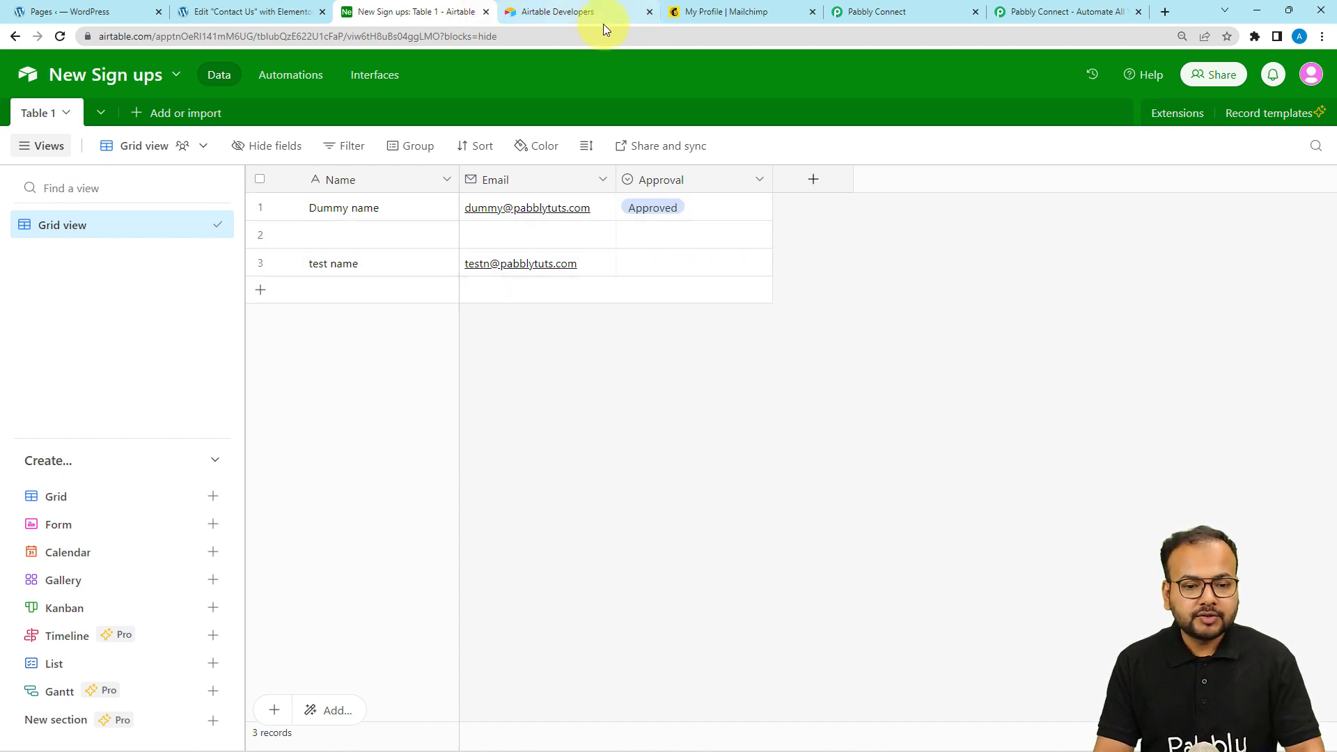
left_click(868, 12)
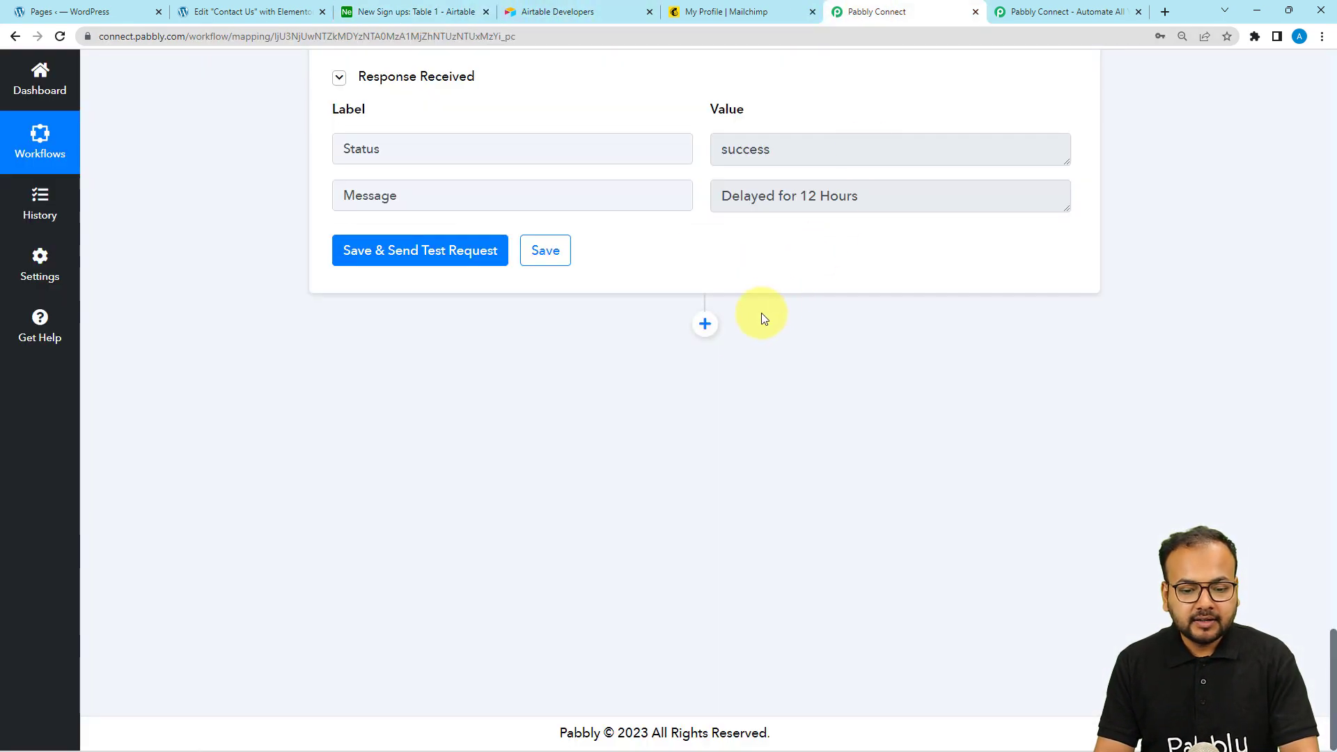
left_click(706, 324)
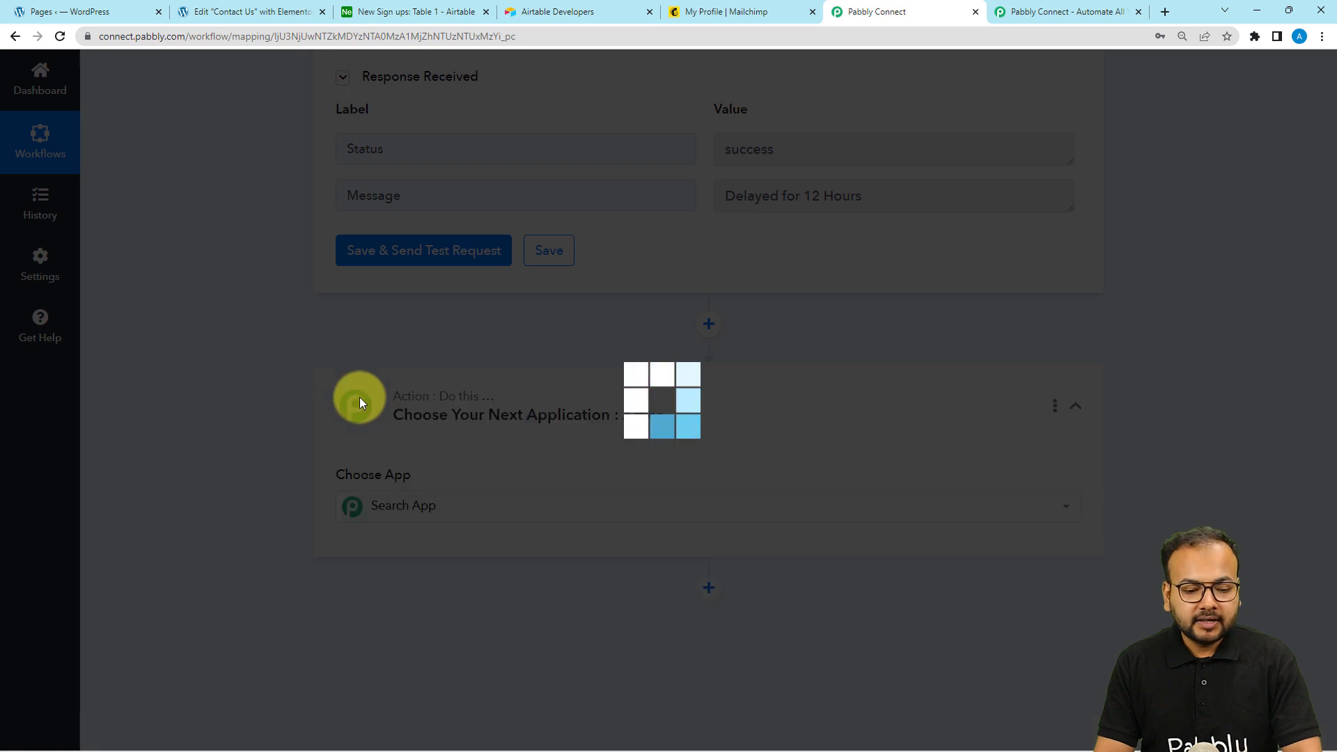
type("airt")
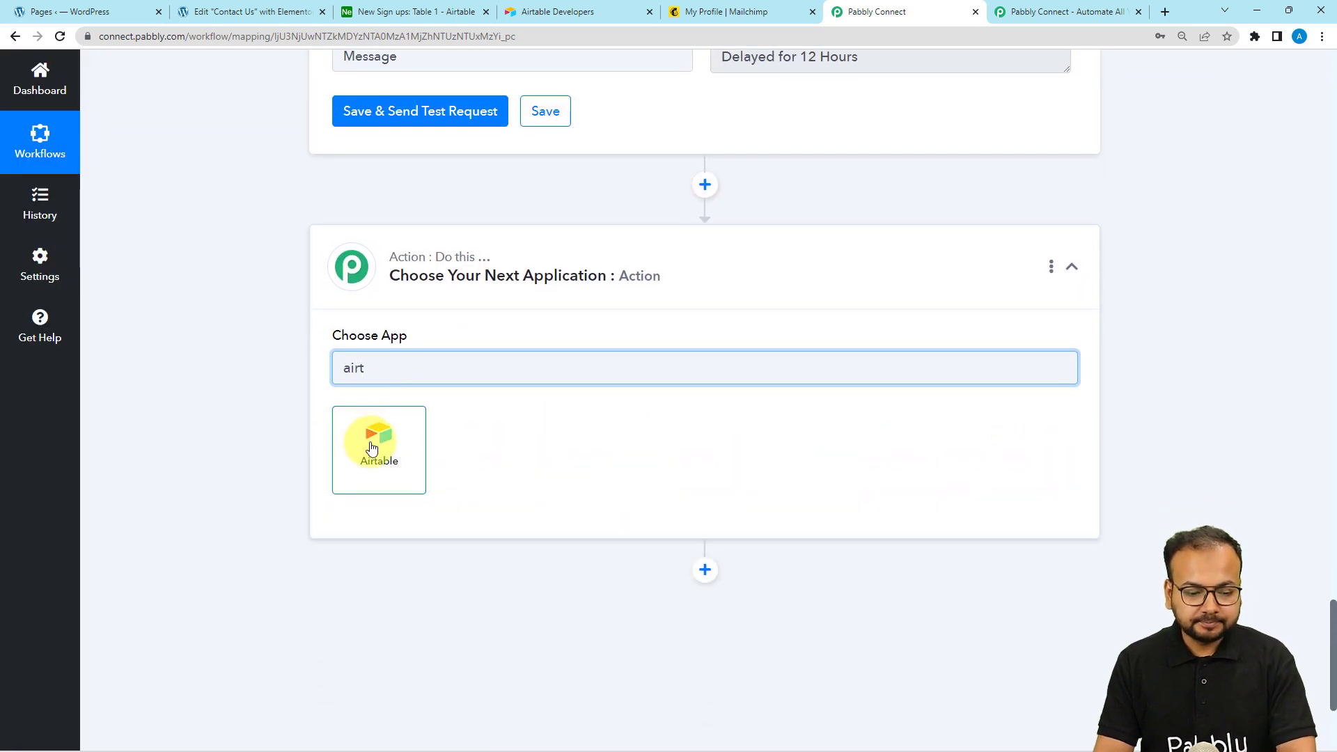
left_click(371, 447)
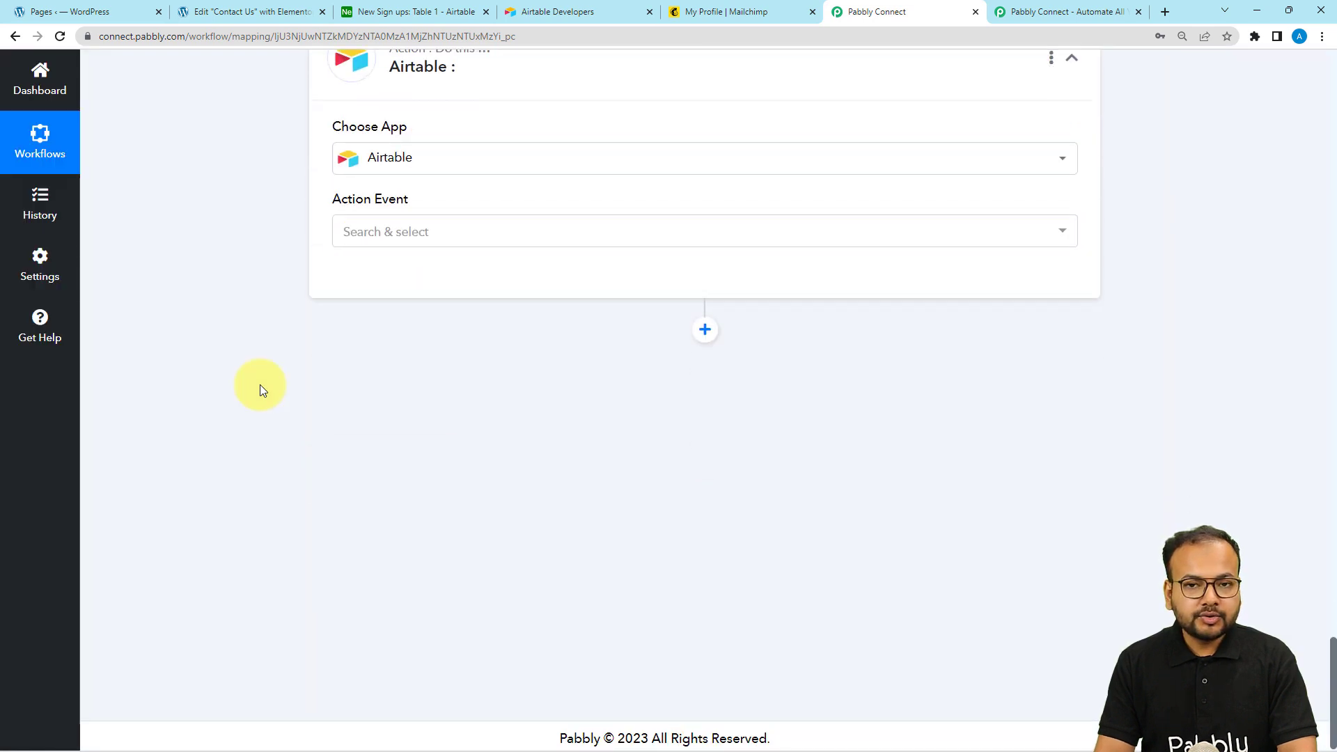
left_click(459, 241)
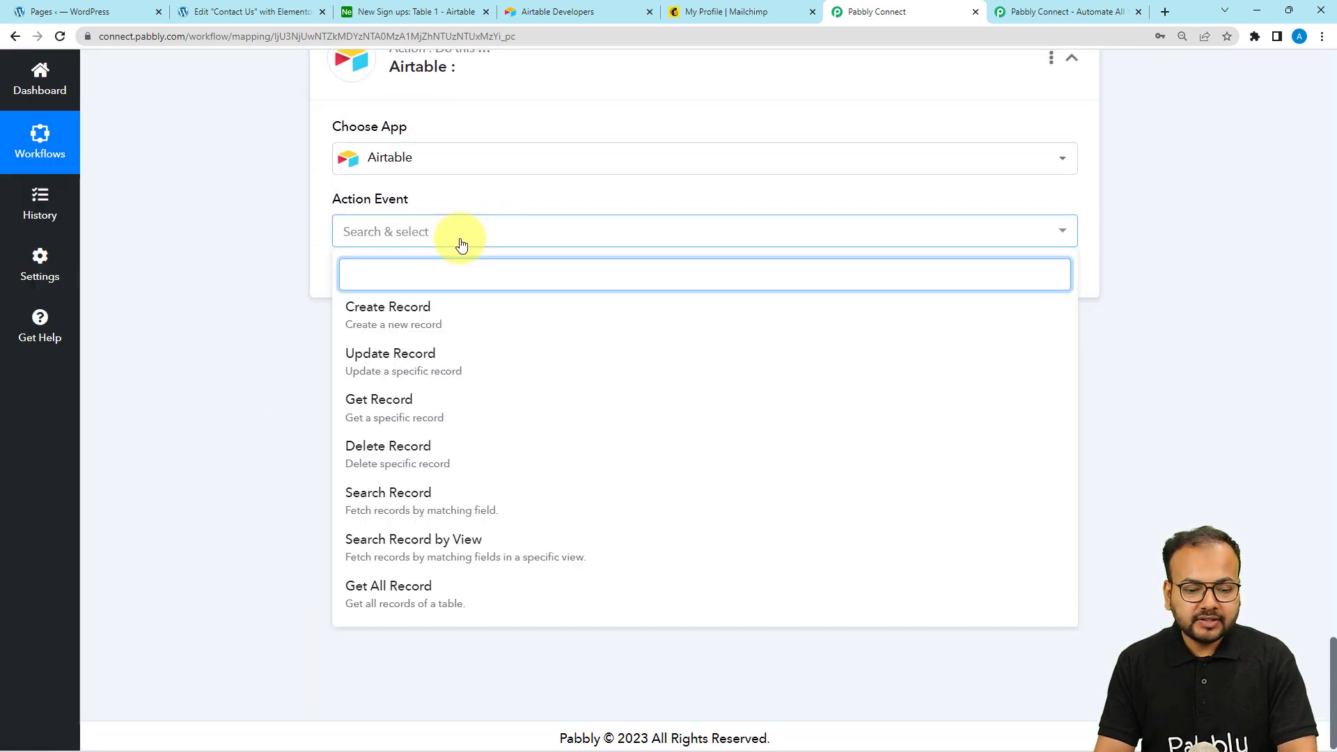
left_click(336, 413)
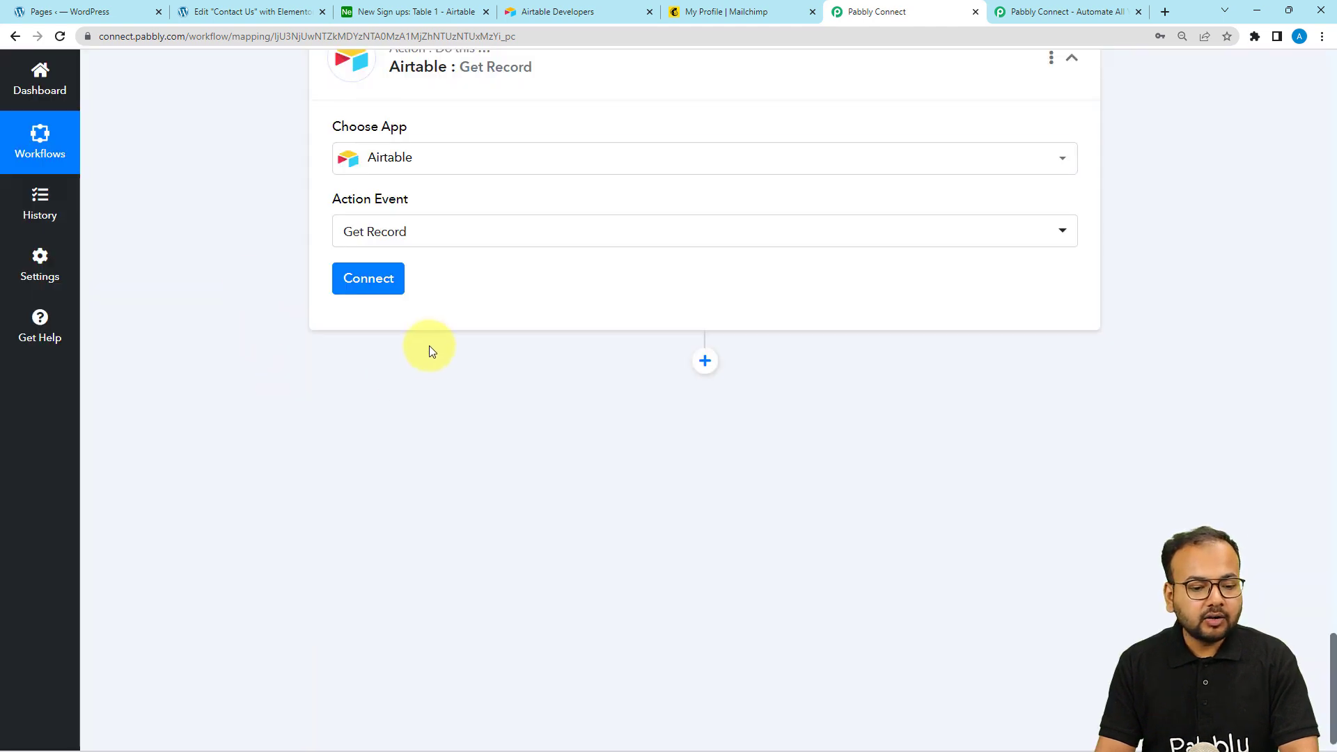
left_click(382, 287)
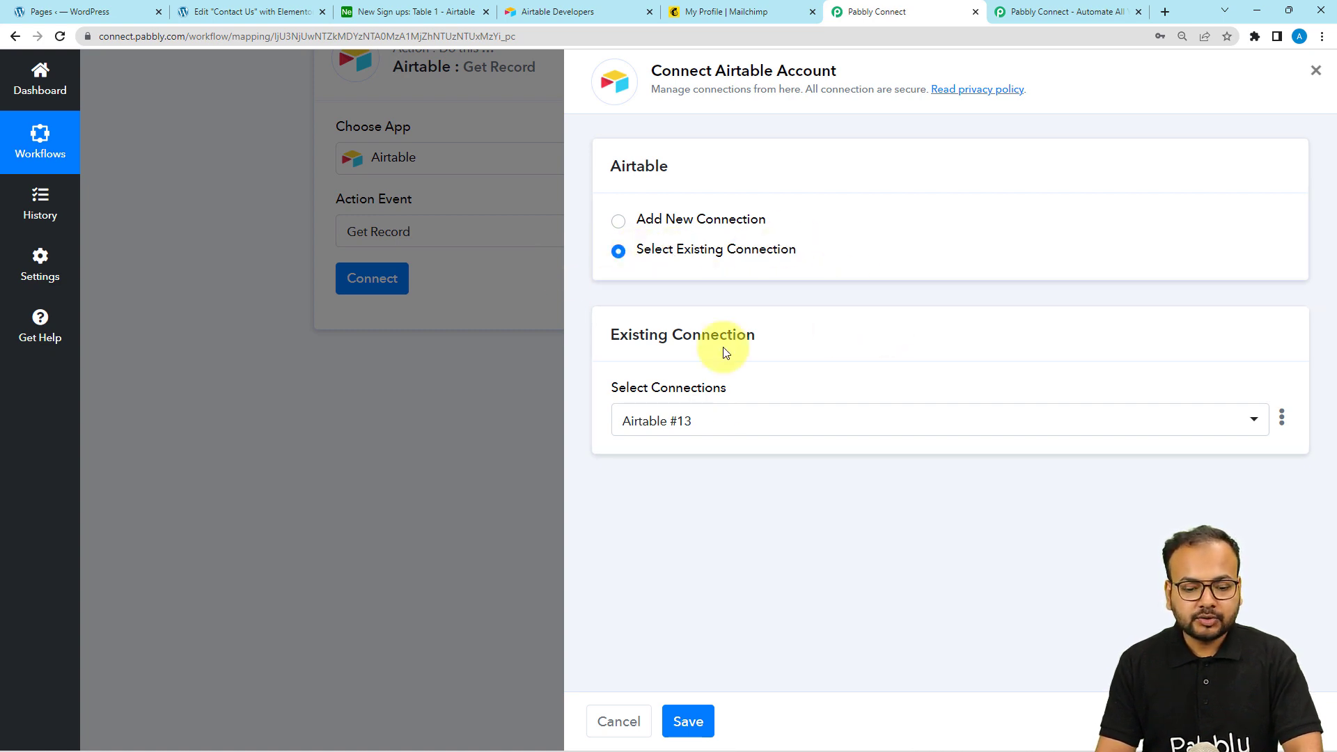
left_click(694, 723)
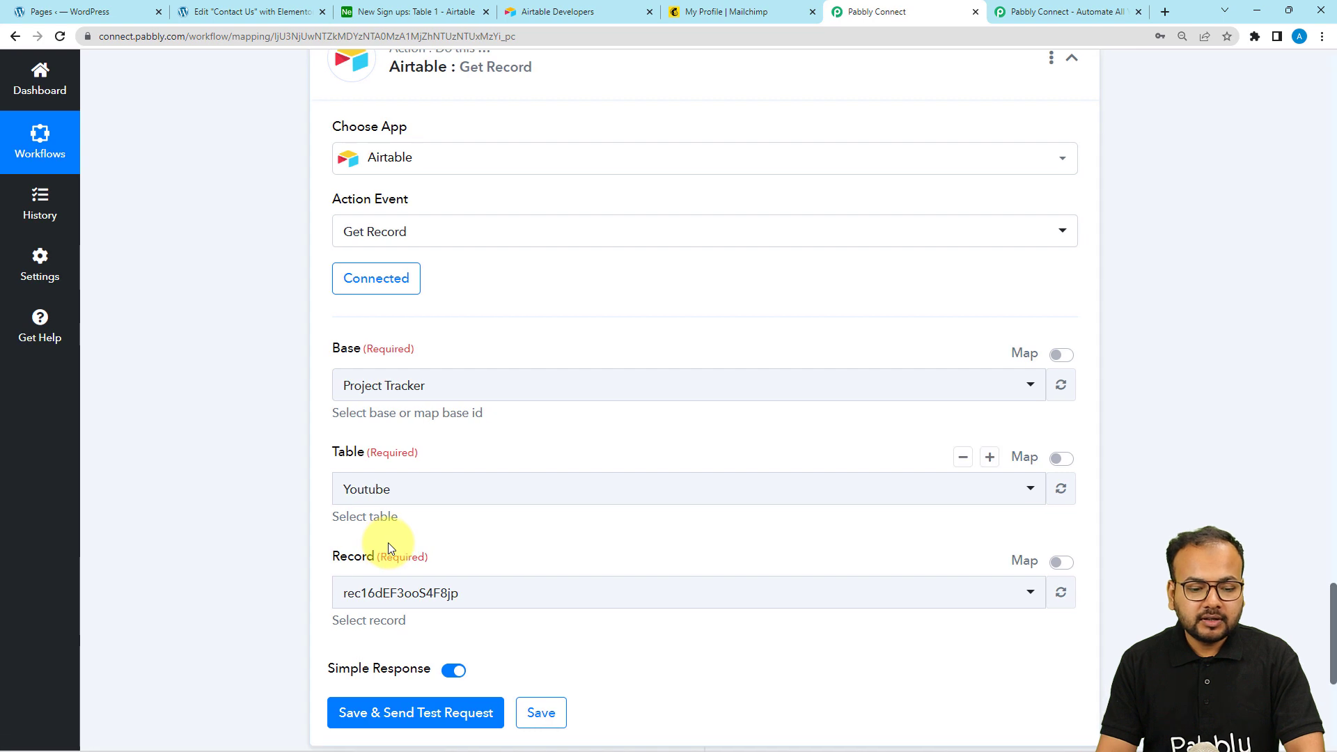
Search the Base list for 'new' and choose New Sign ups, filling Table 1
scroll(337, 487, "down", 2)
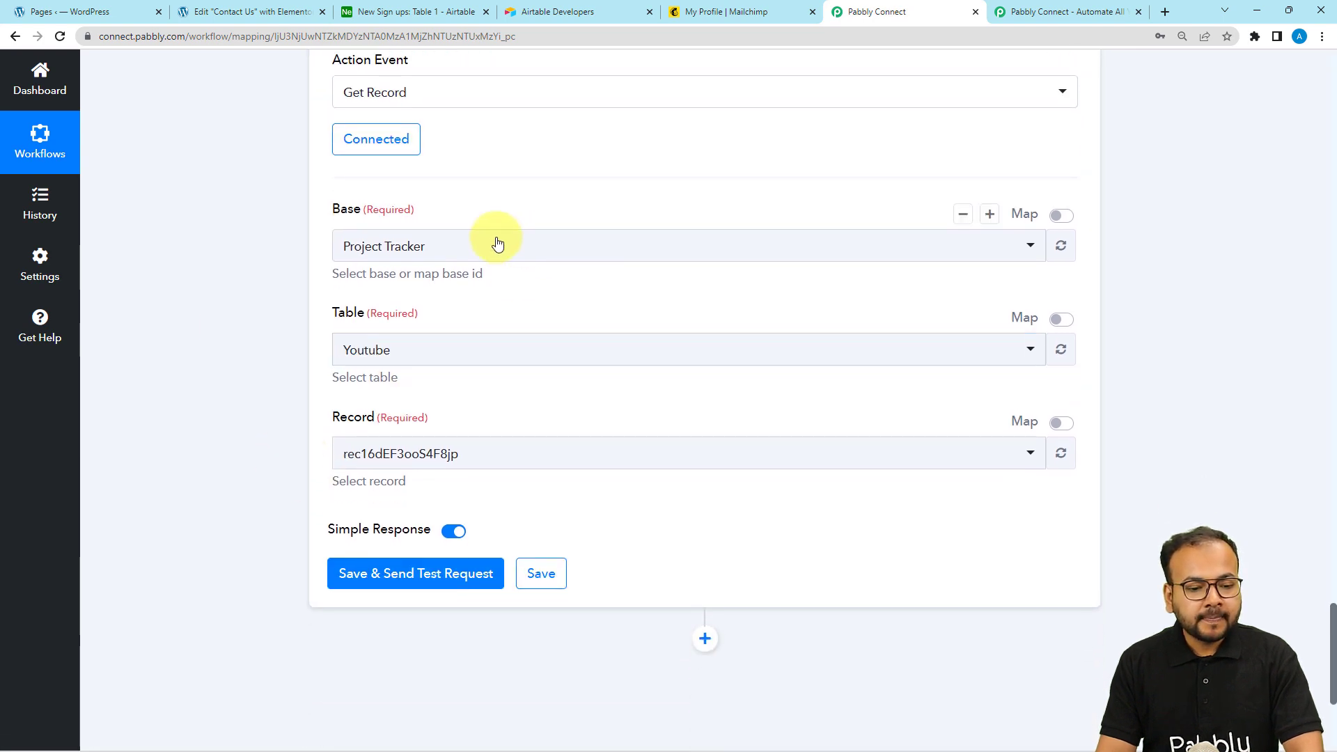
left_click(469, 255)
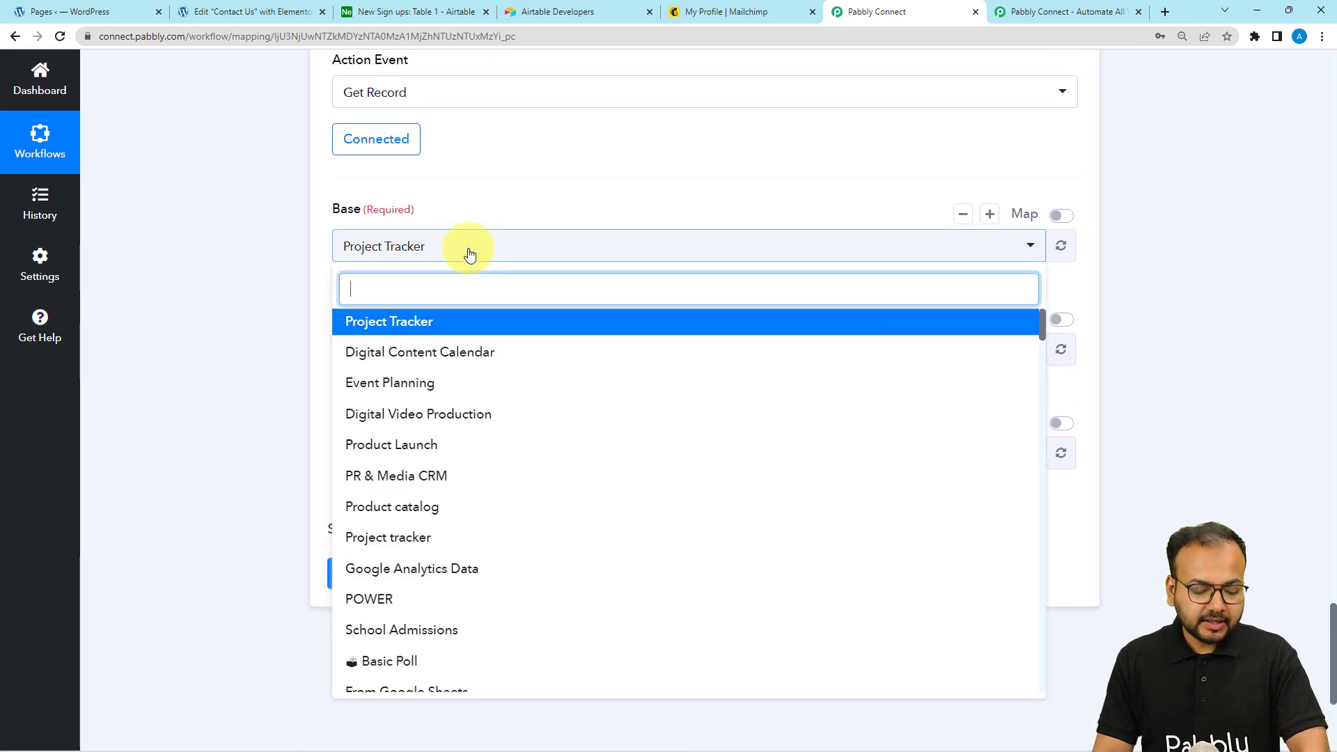
type("ne")
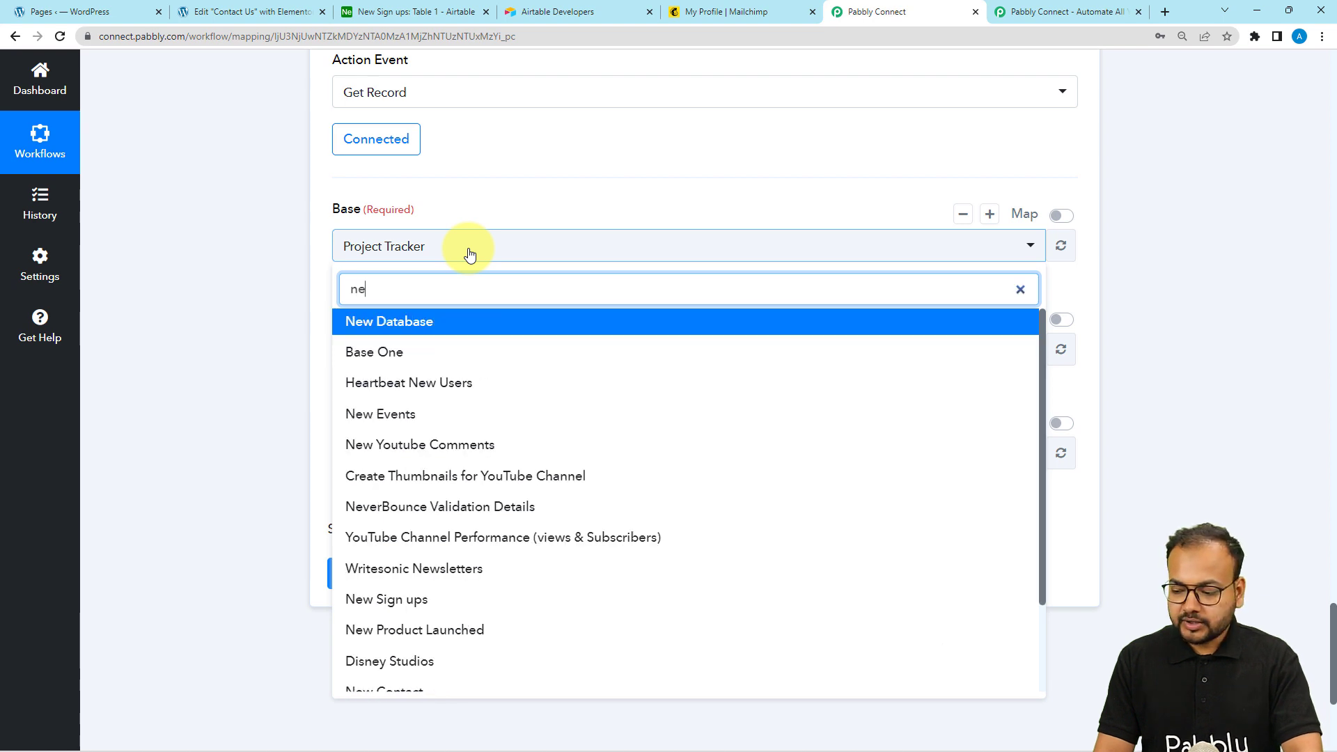
type("w")
left_click(372, 472)
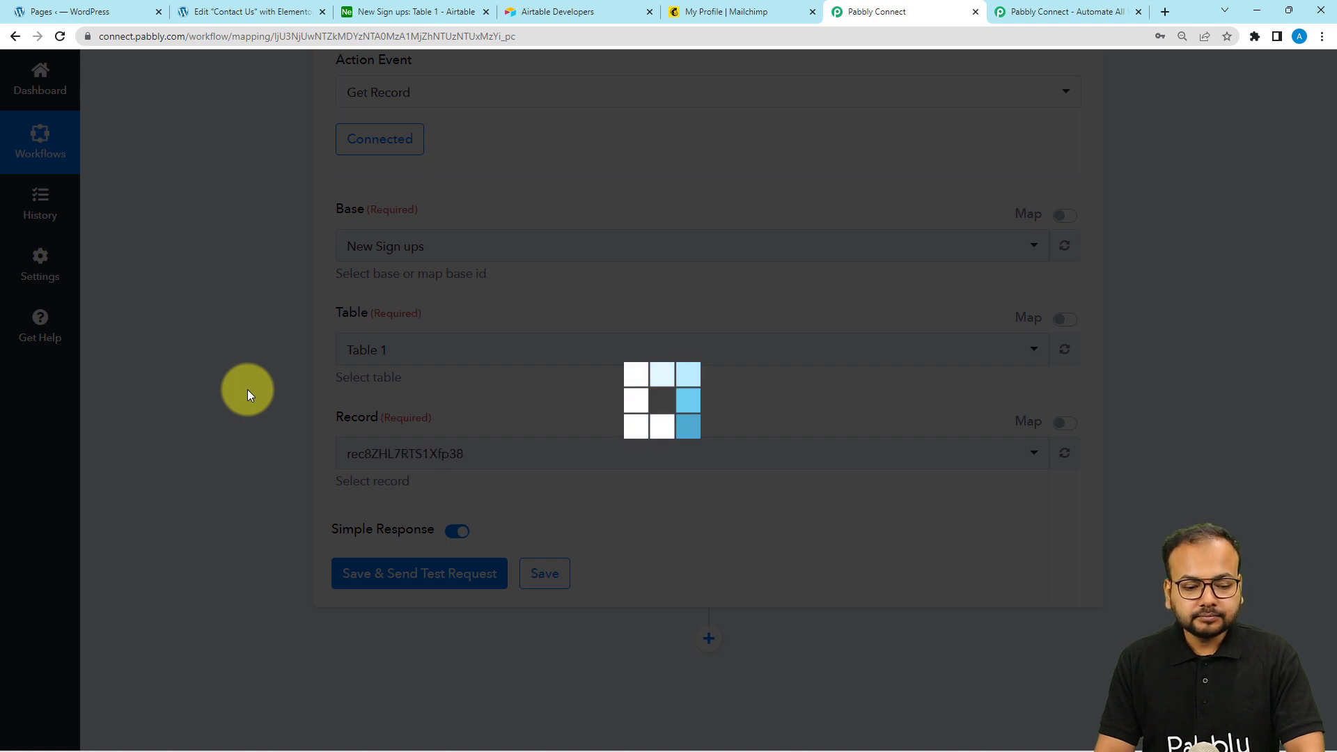
Review the Create Record response's Records 0 Id value for the record ID
scroll(275, 387, "down", 2)
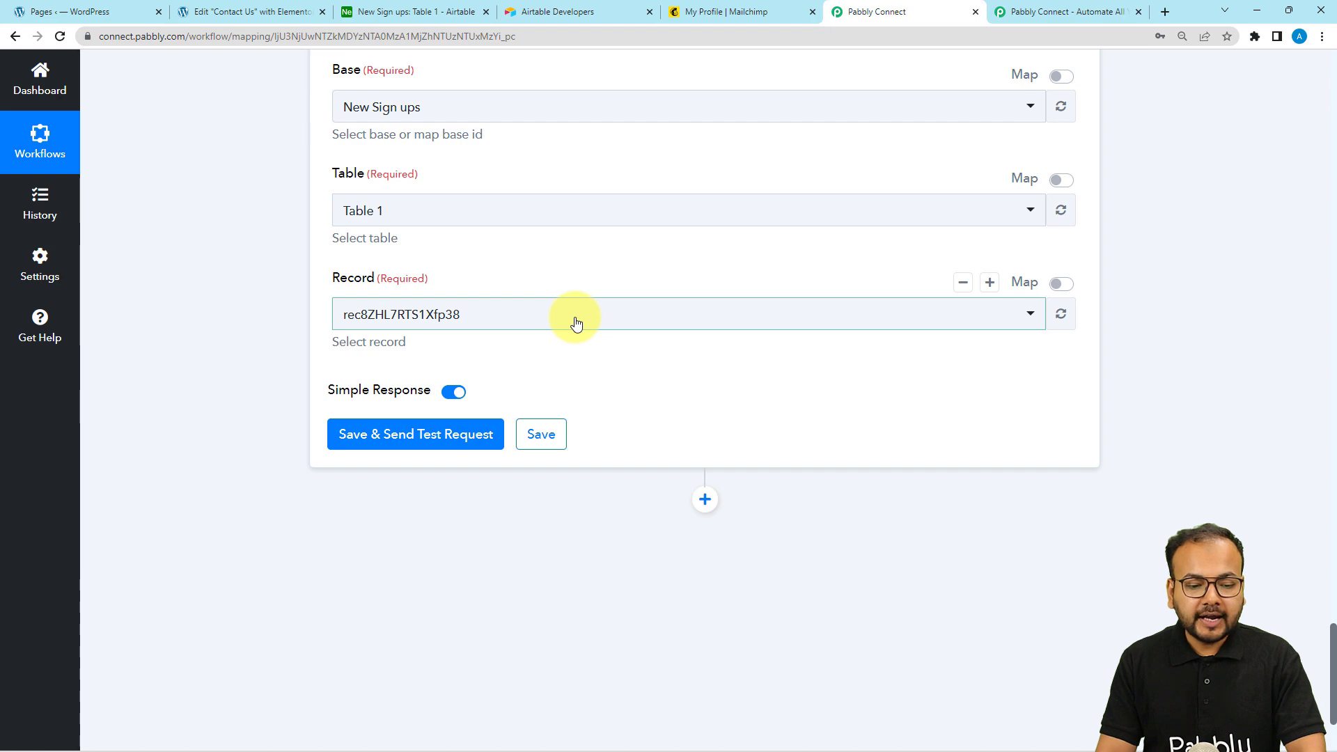
scroll(733, 466, "up", 9)
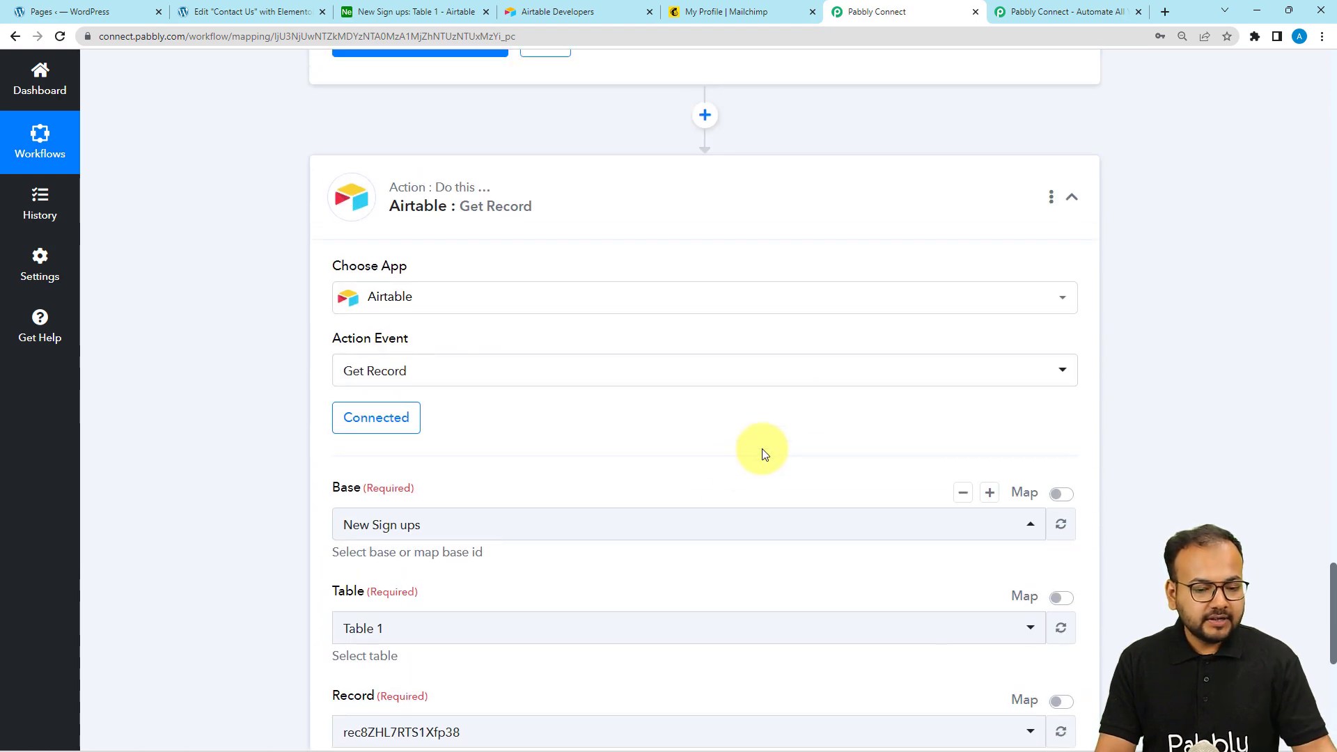
scroll(808, 404, "up", 15)
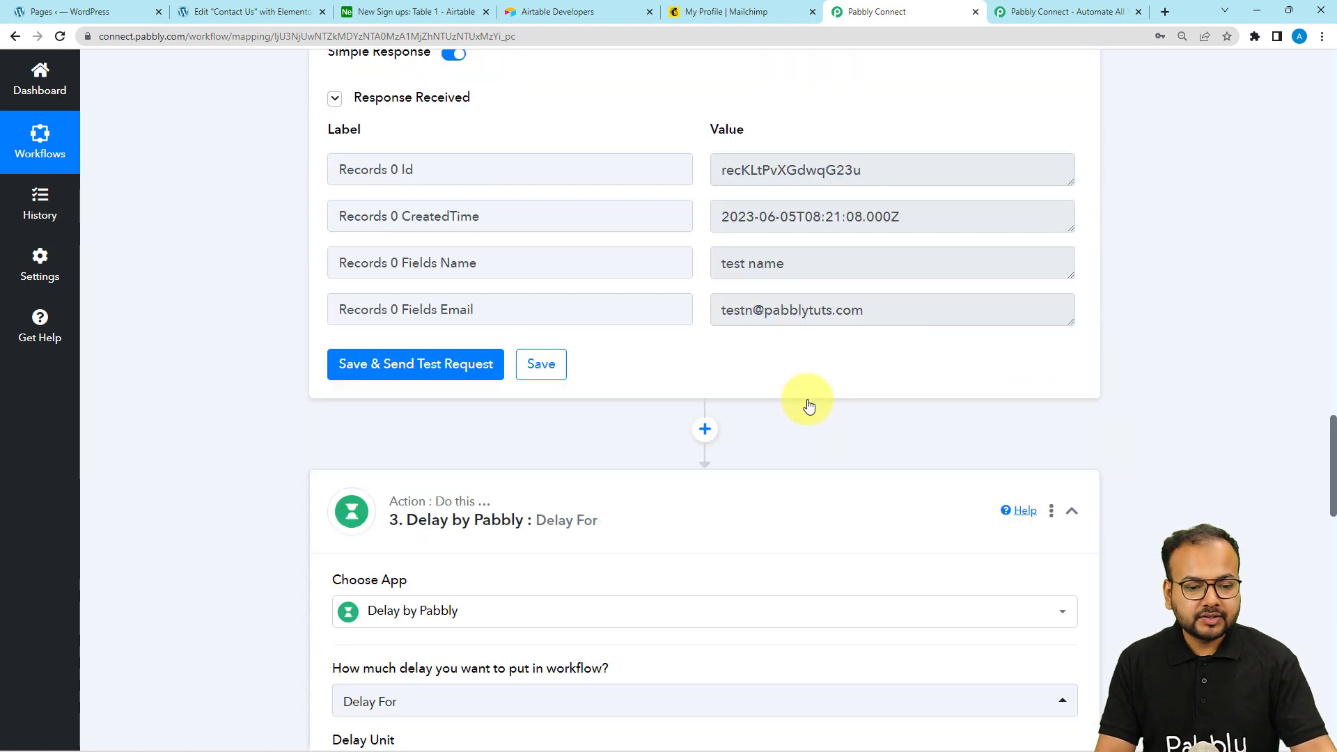
scroll(808, 399, "up", 14)
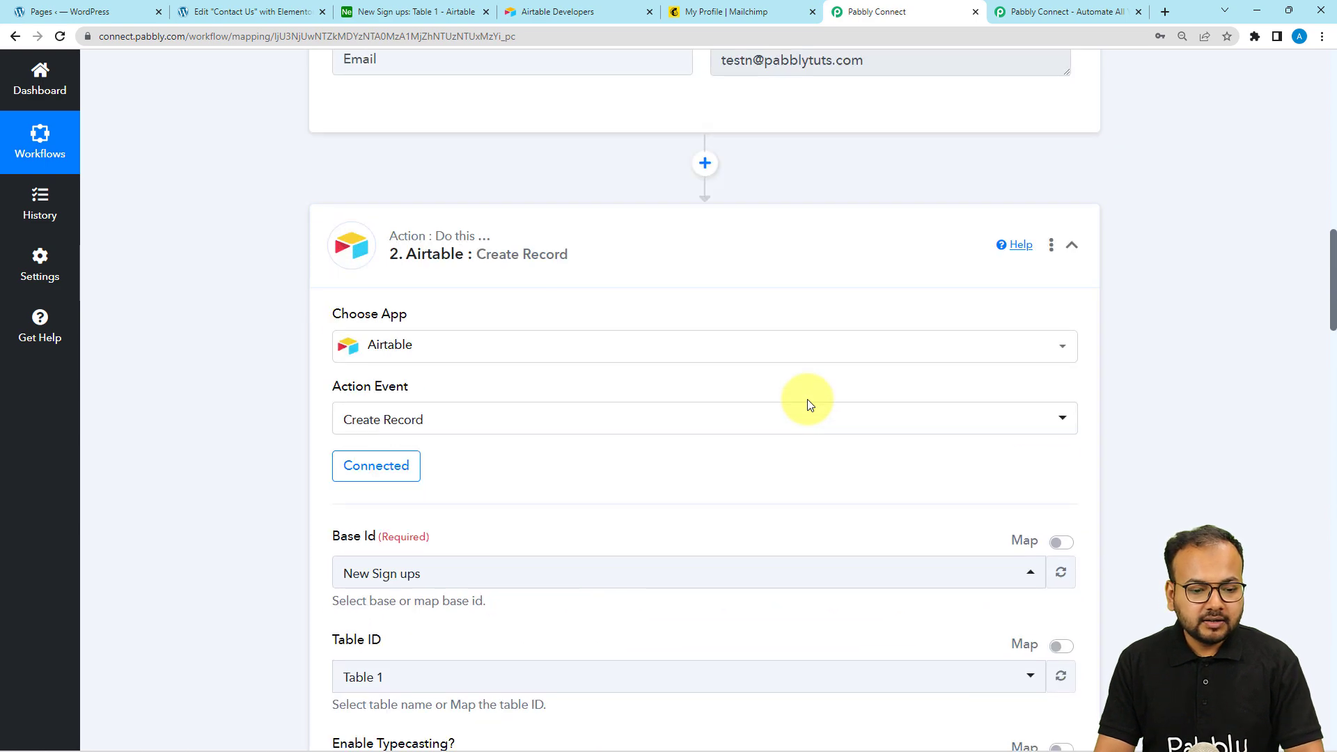
scroll(299, 271, "down", 1)
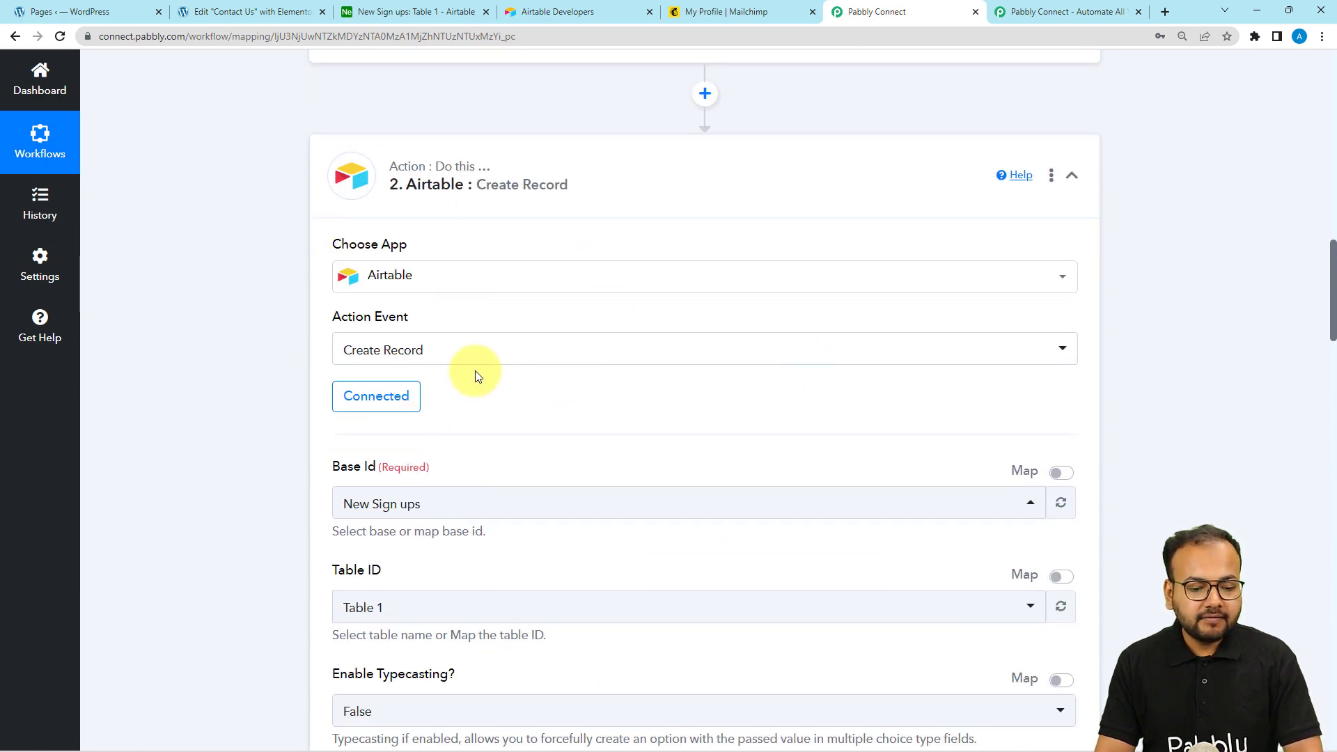
scroll(346, 421, "down", 5)
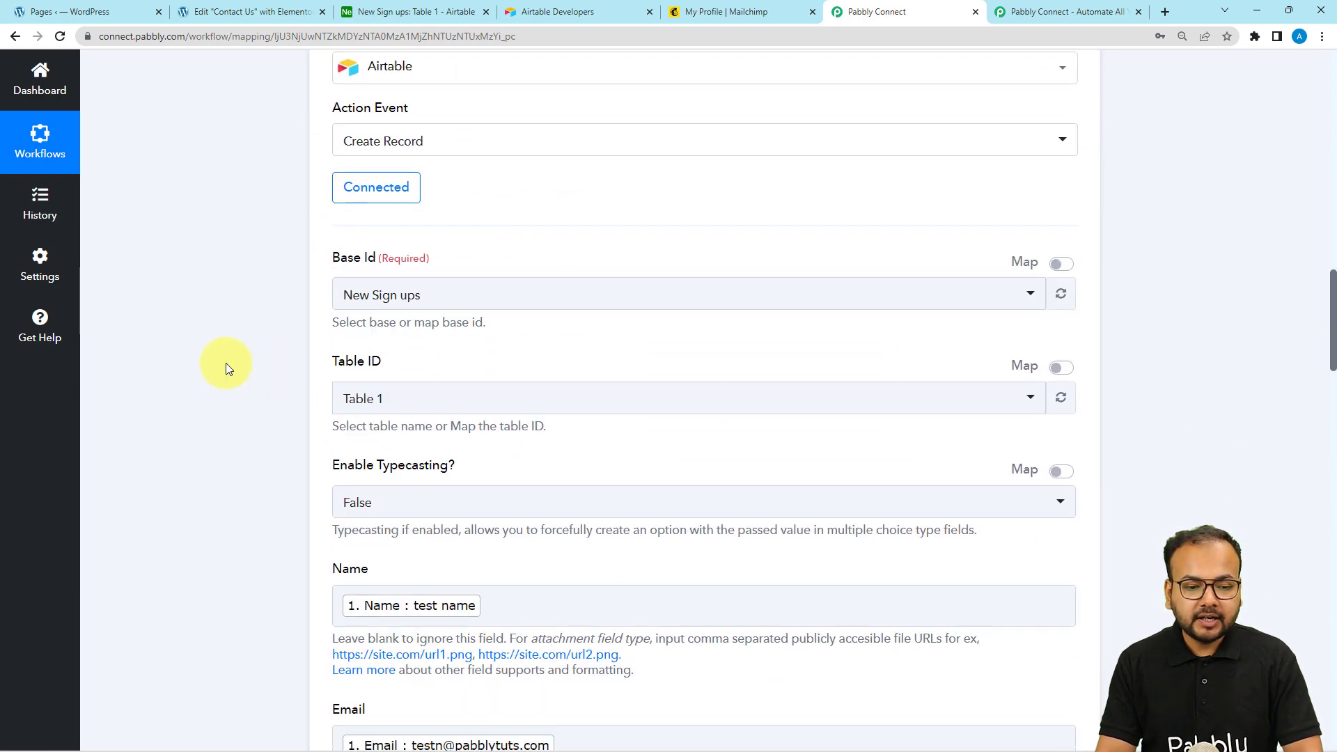
scroll(226, 368, "down", 9)
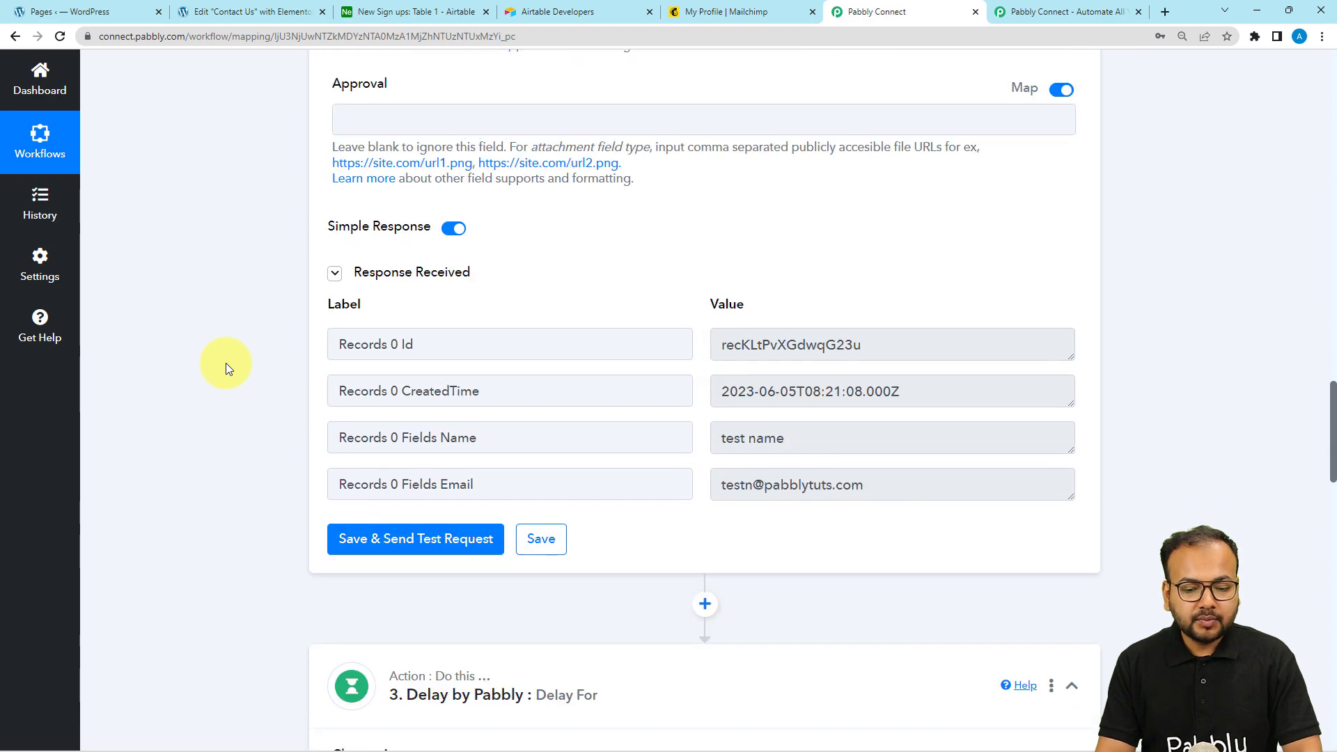
left_click_drag(879, 347, 665, 354)
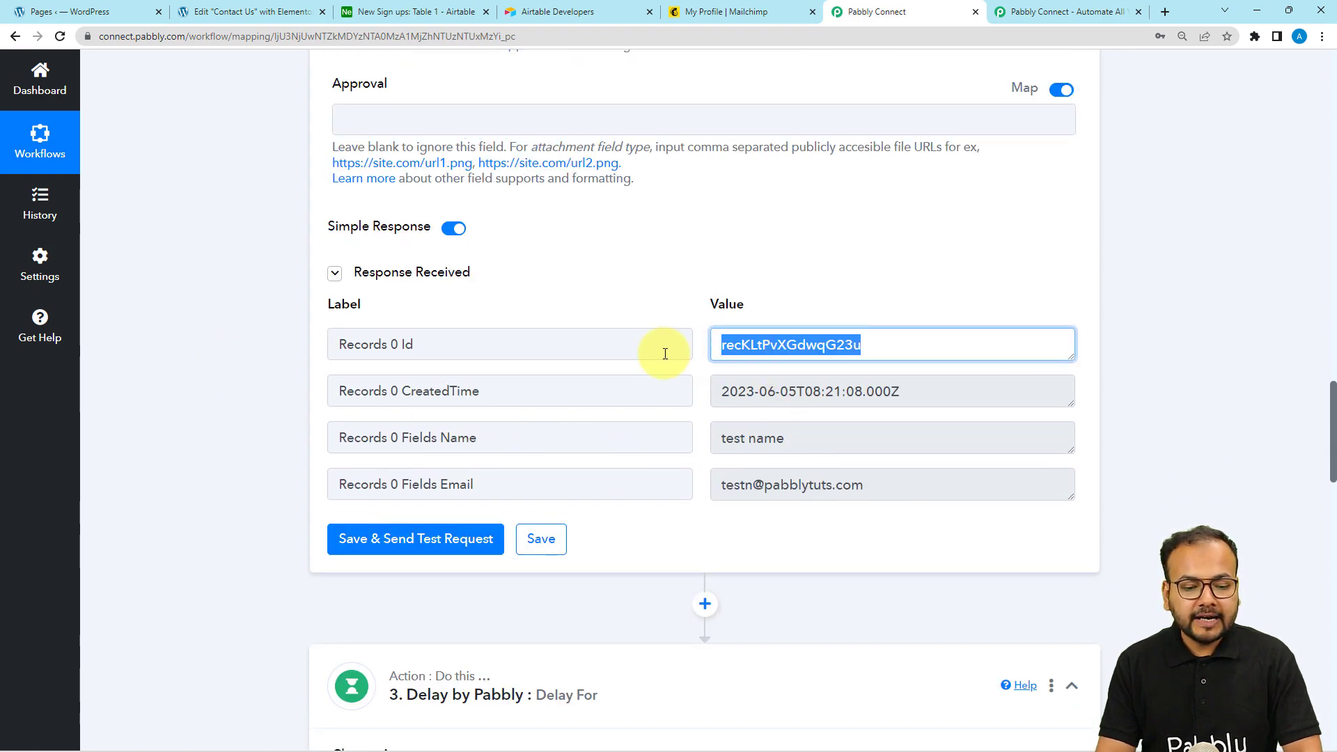
left_click_drag(410, 351, 324, 351)
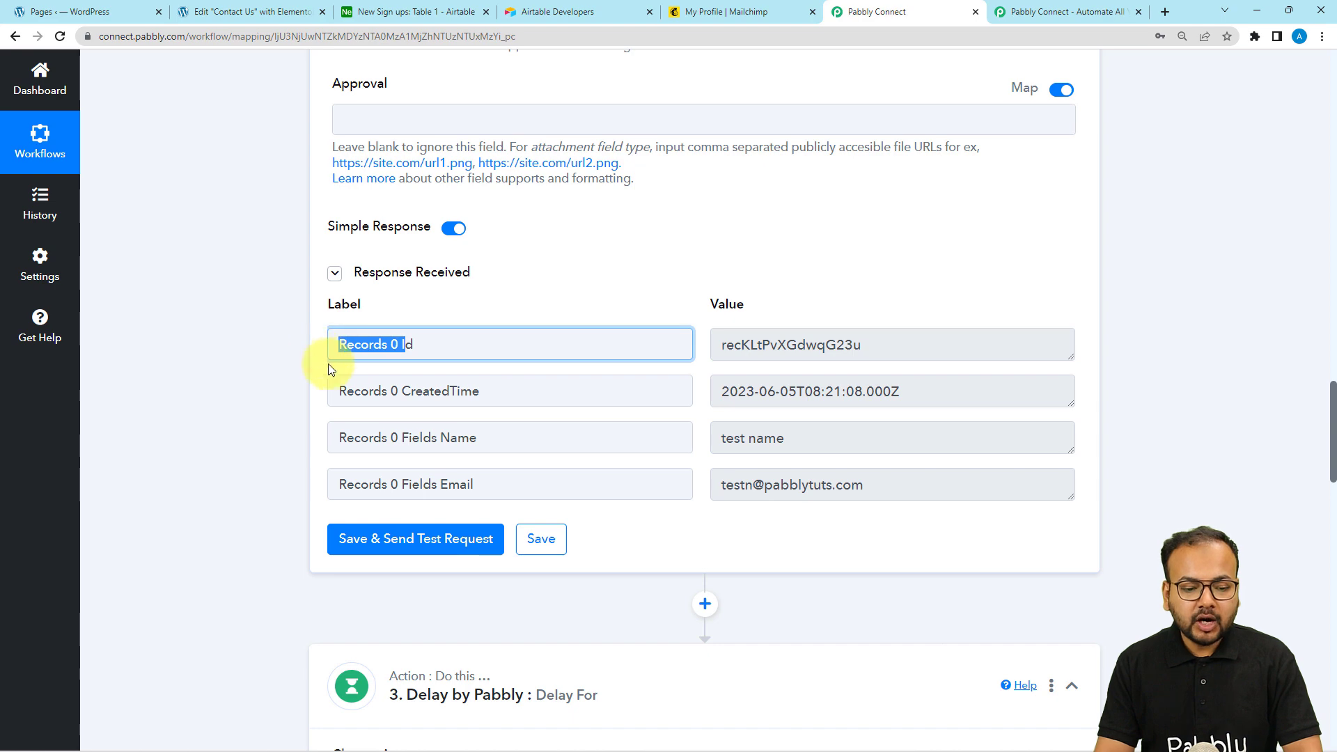
scroll(252, 396, "down", 16)
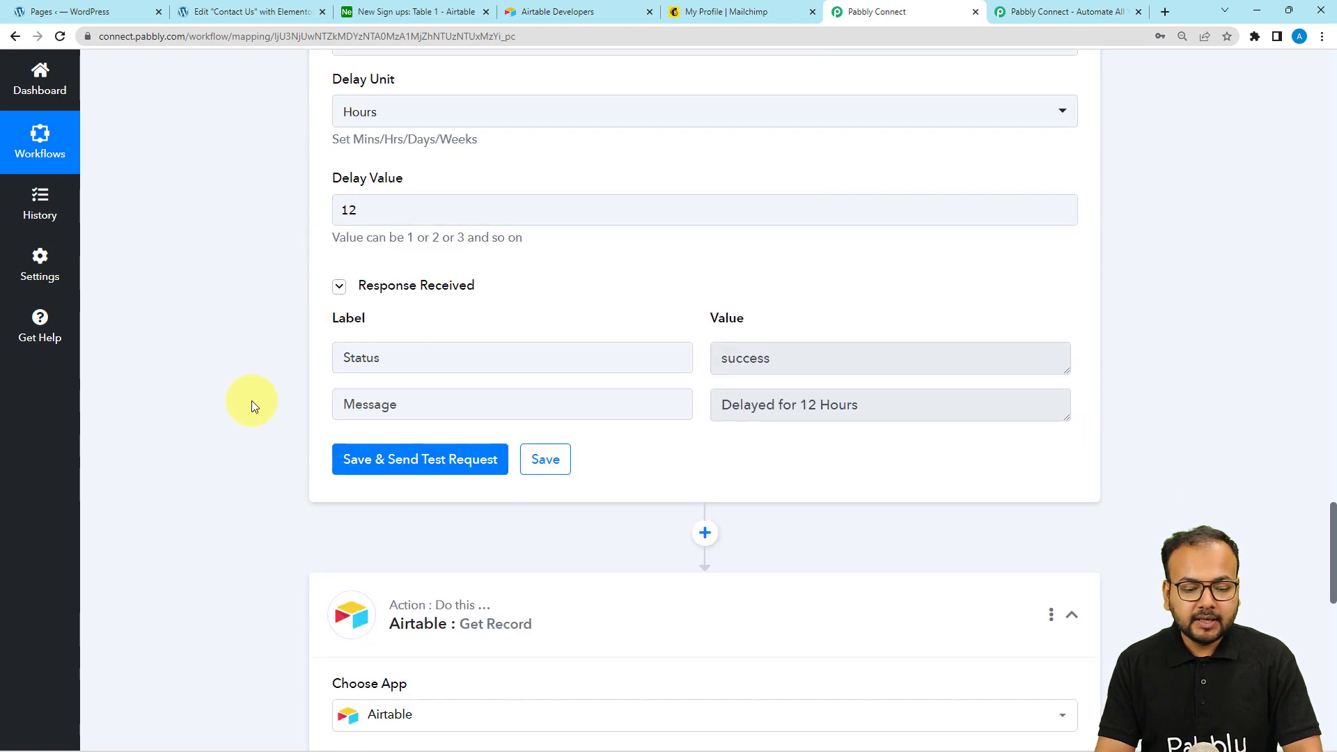
scroll(252, 400, "down", 6)
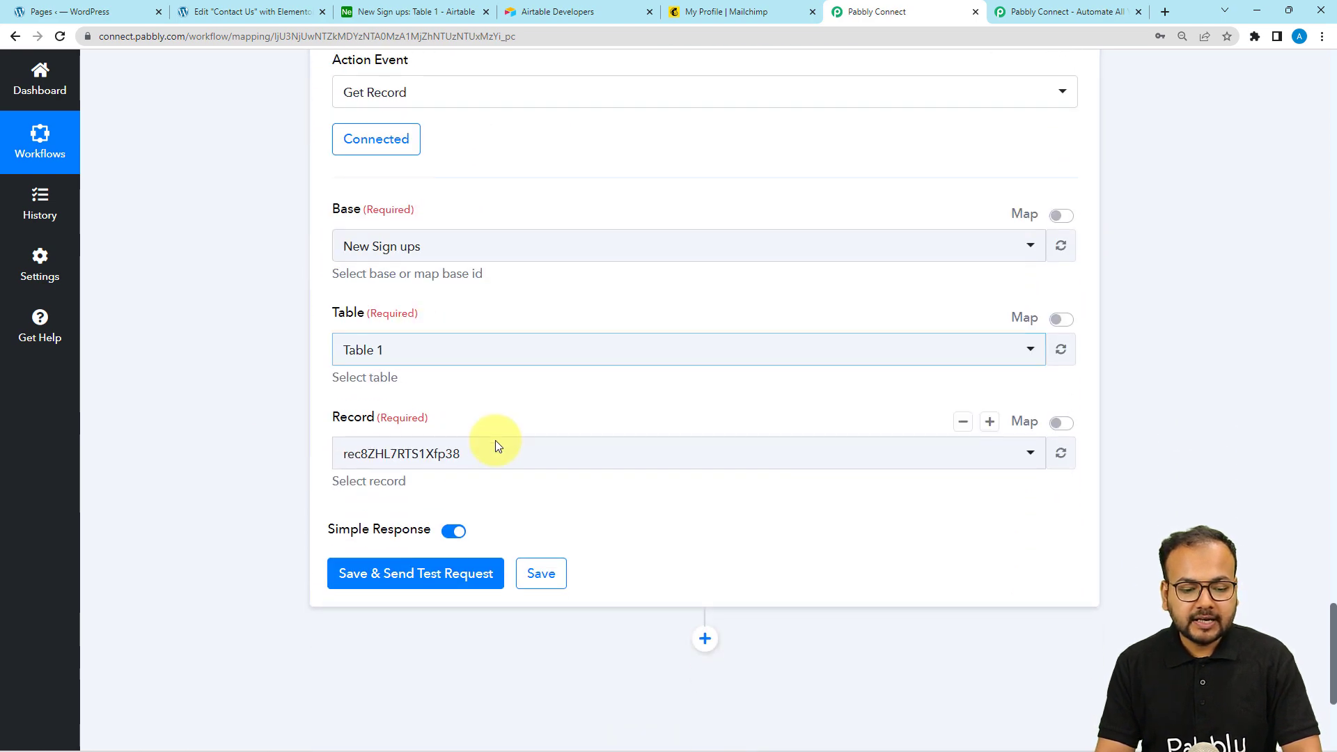
left_click(1061, 423)
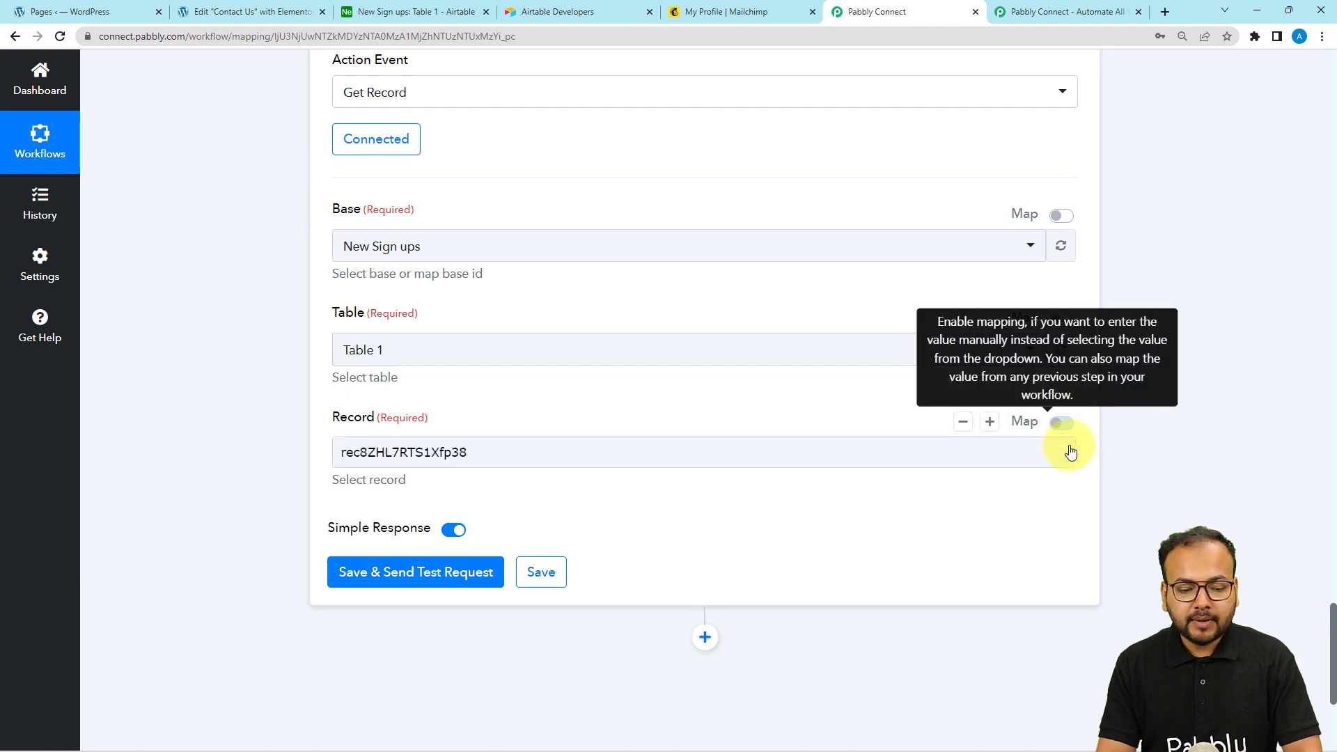
left_click(603, 455)
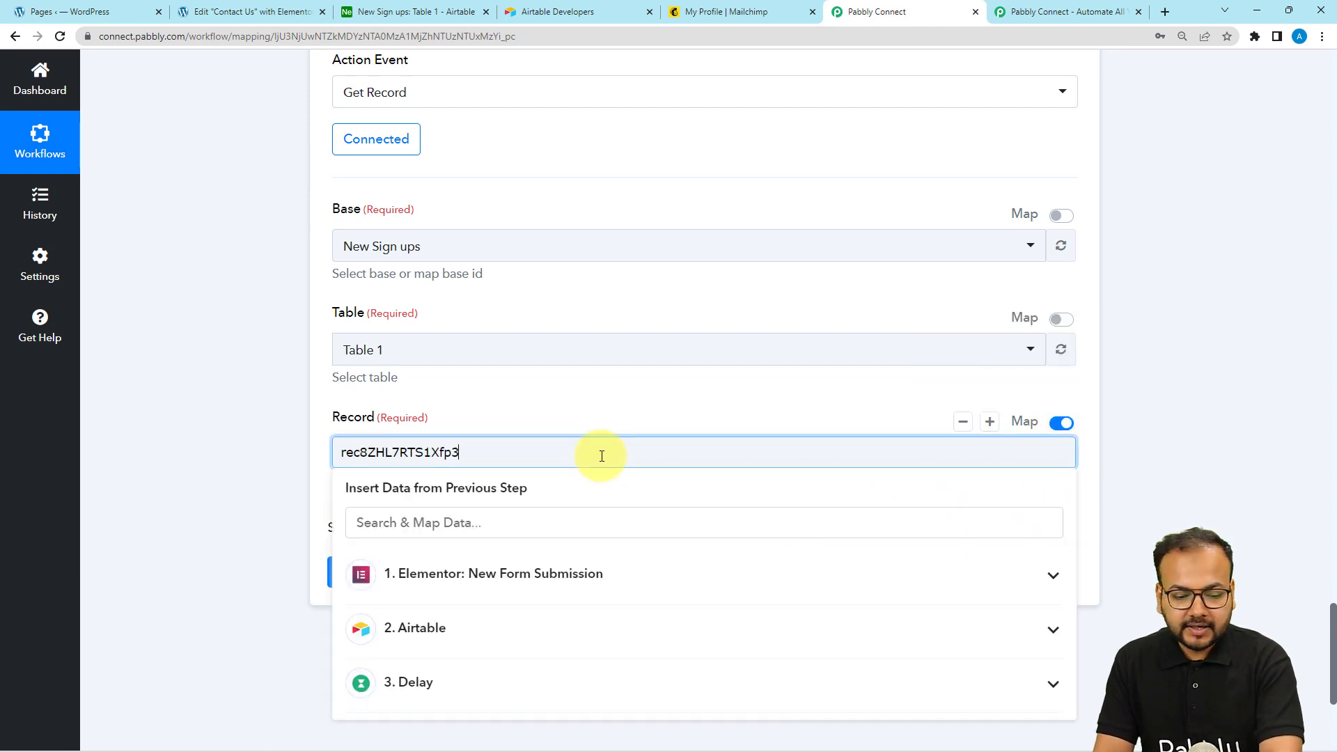
scroll(601, 456, "down", 1)
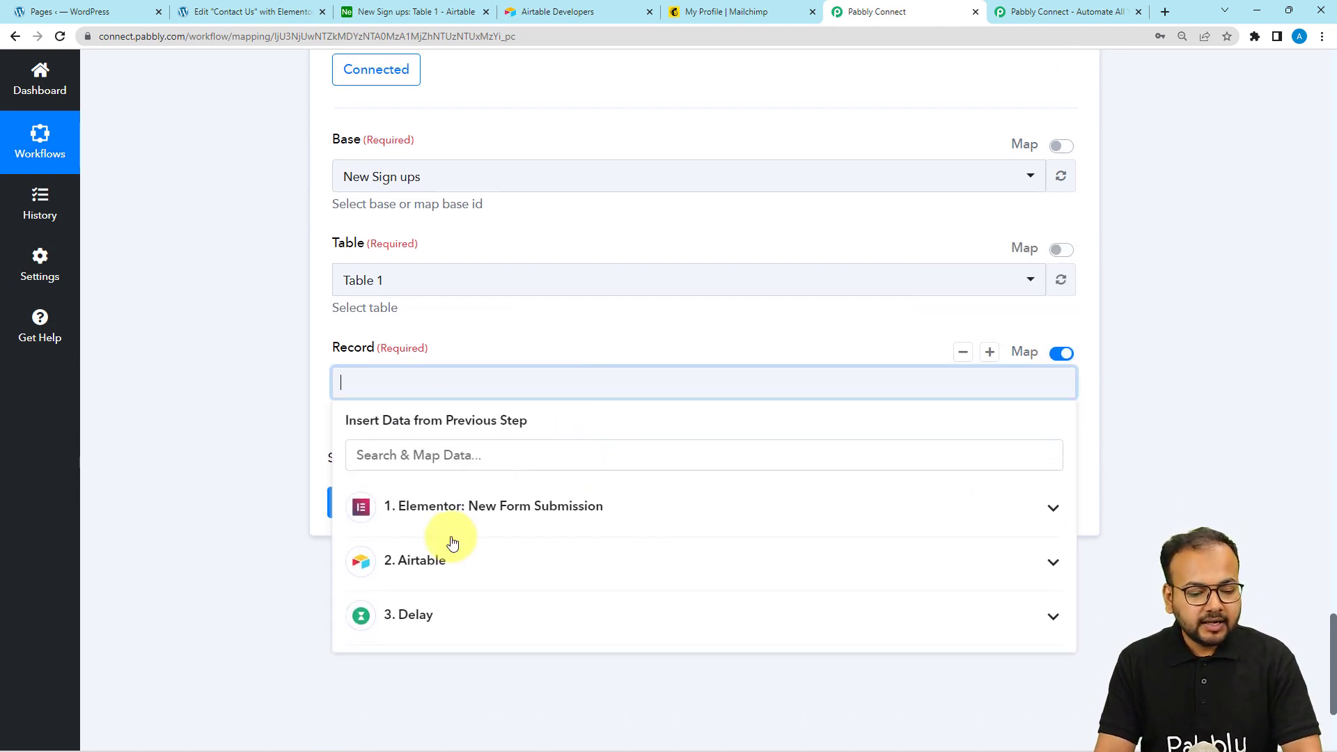
left_click(418, 567)
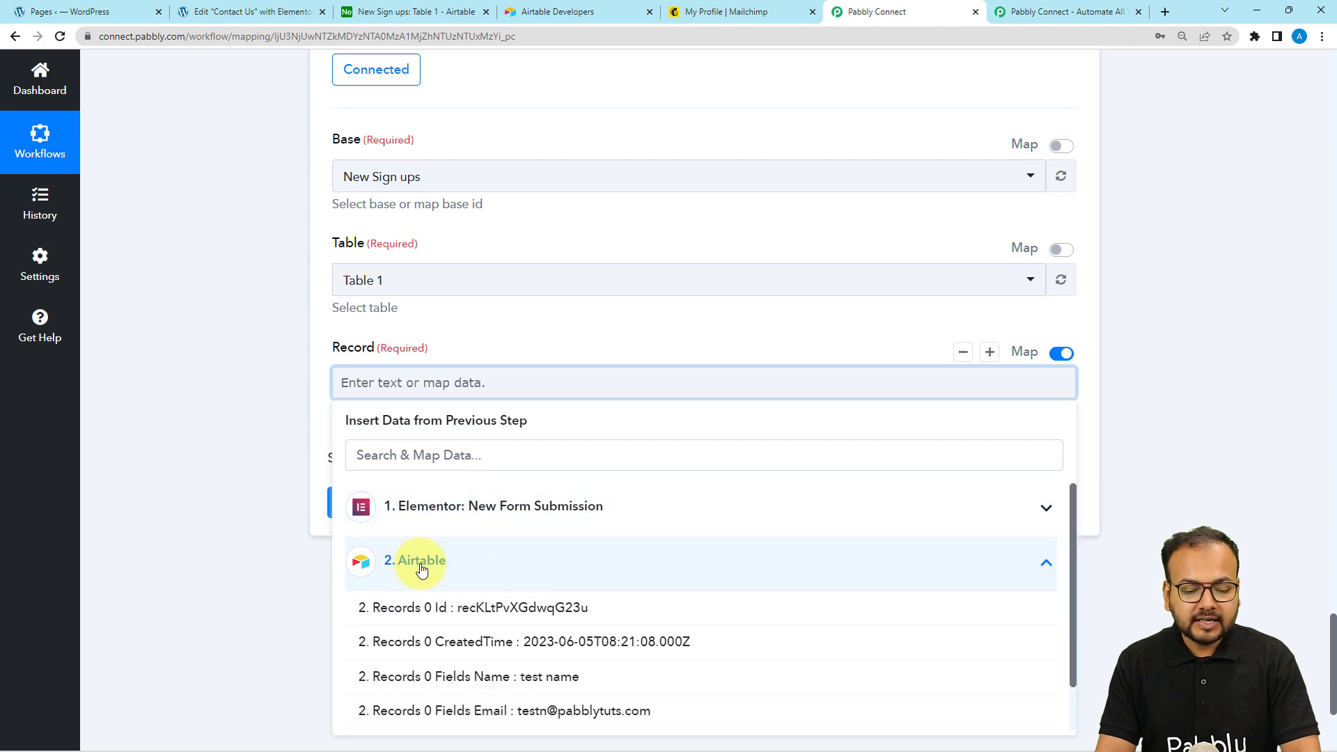
left_click(441, 608)
left_click(258, 531)
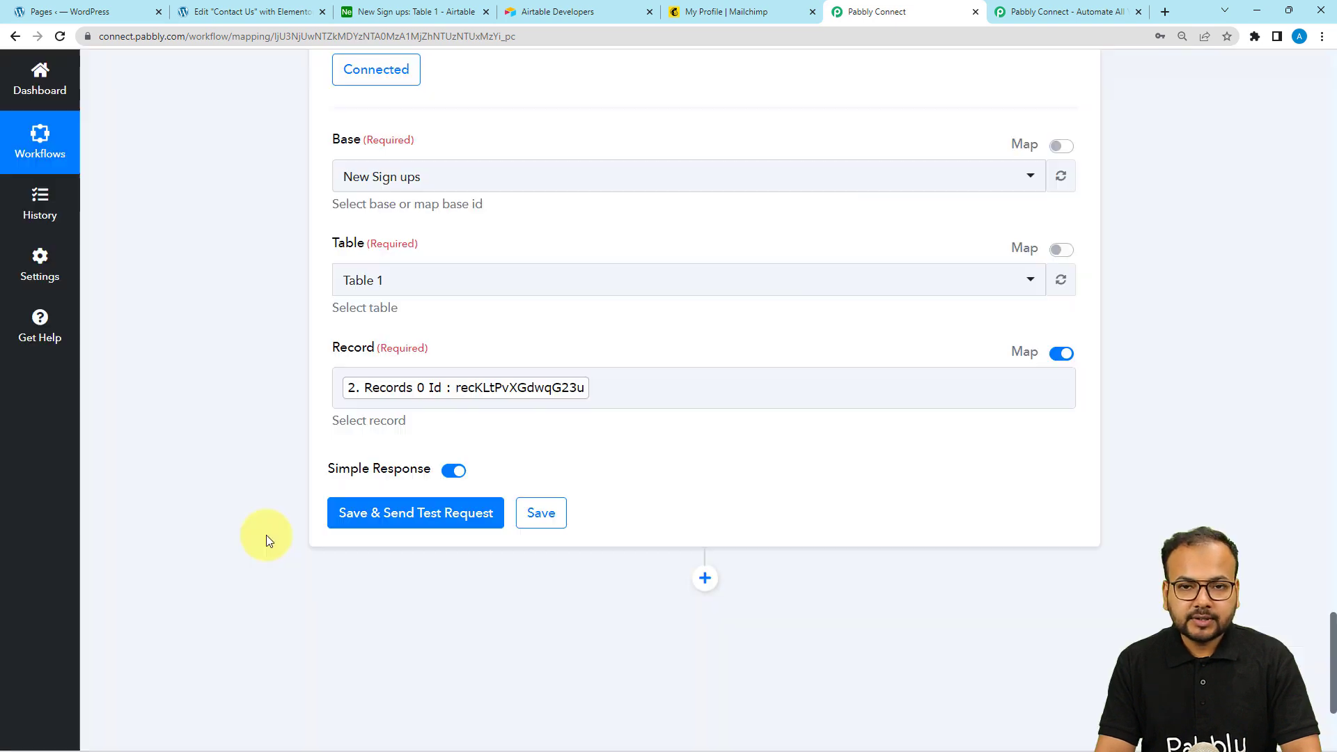
left_click(380, 524)
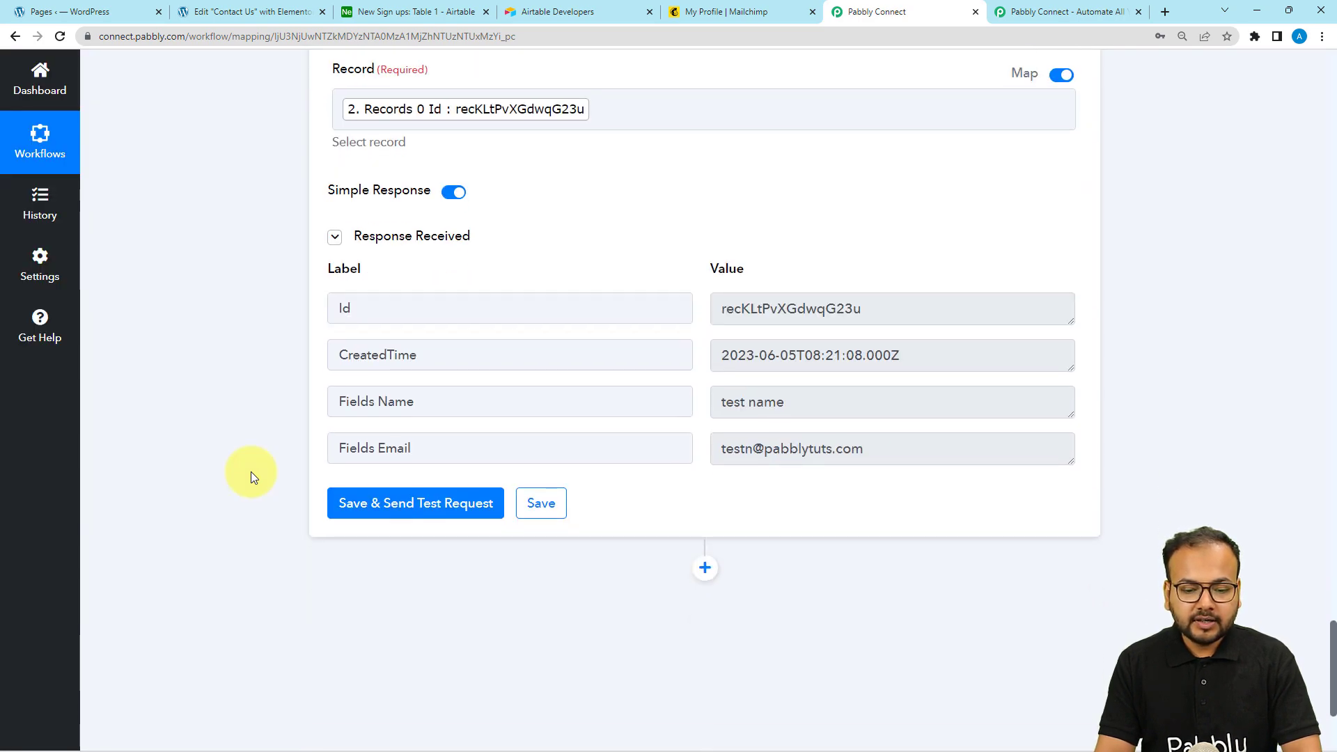
scroll(487, 480, "up", 1)
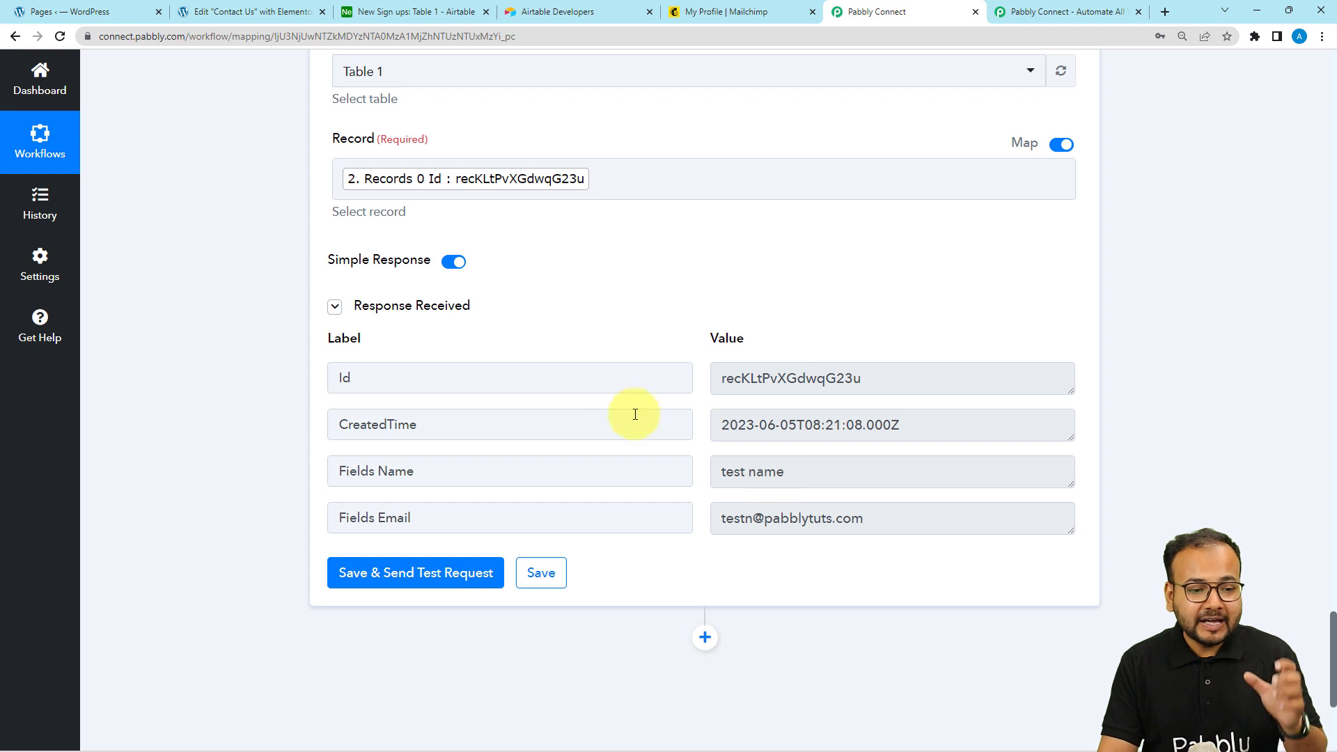
Set the test name row's Approval to Approved in Airtable's New Sign ups table
left_click(401, 13)
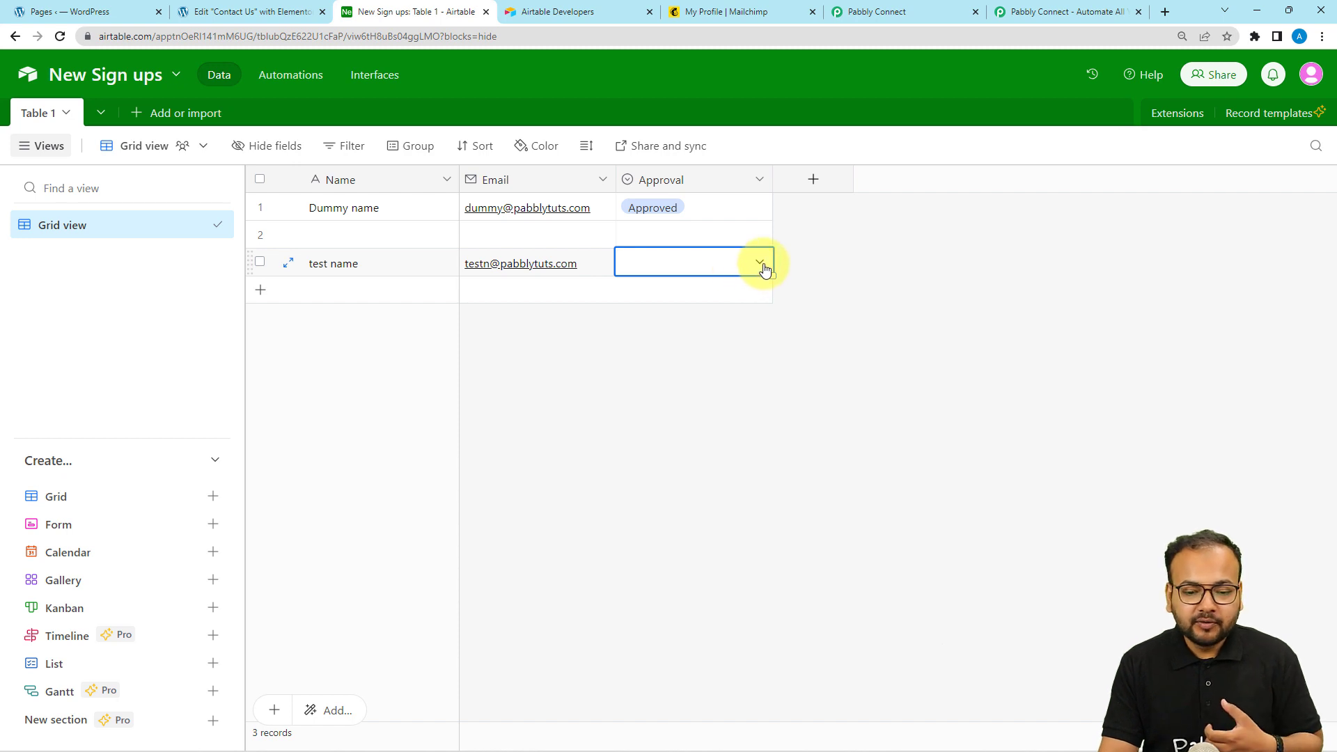
left_click(760, 264)
left_click(679, 351)
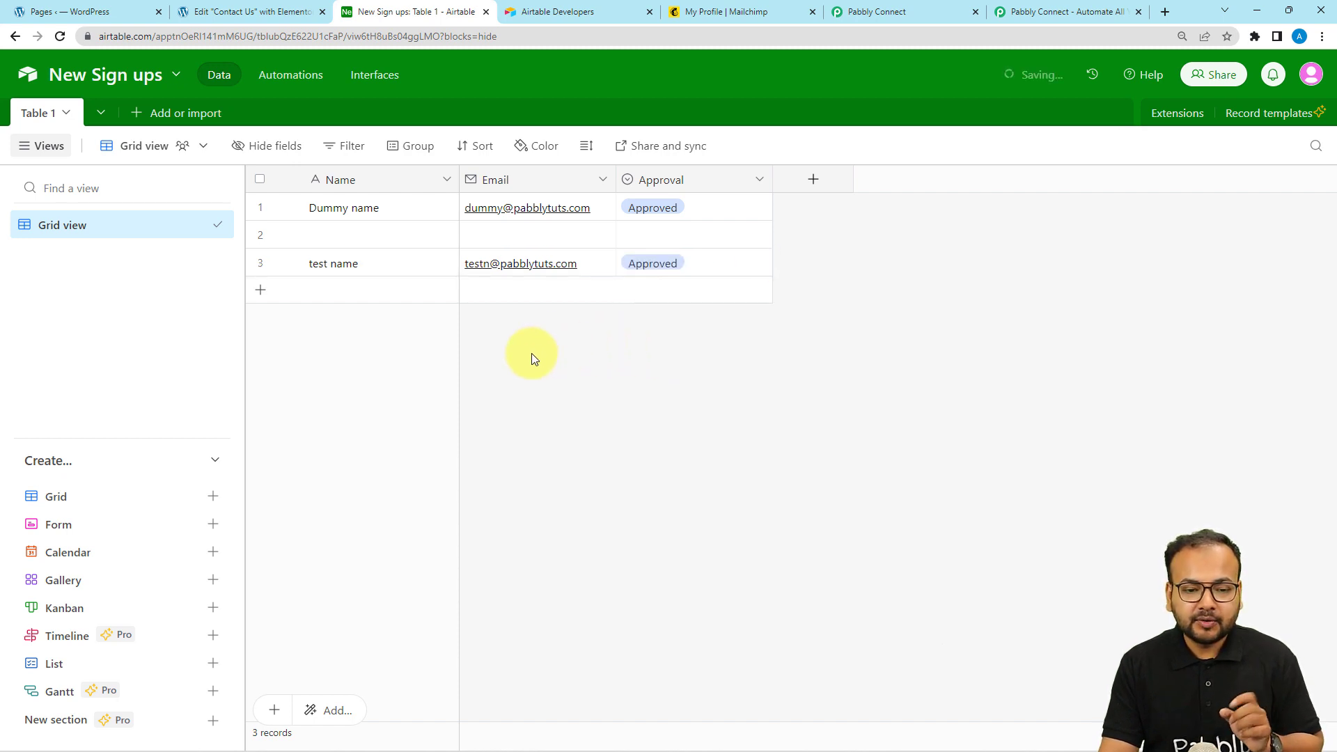
left_click(843, 15)
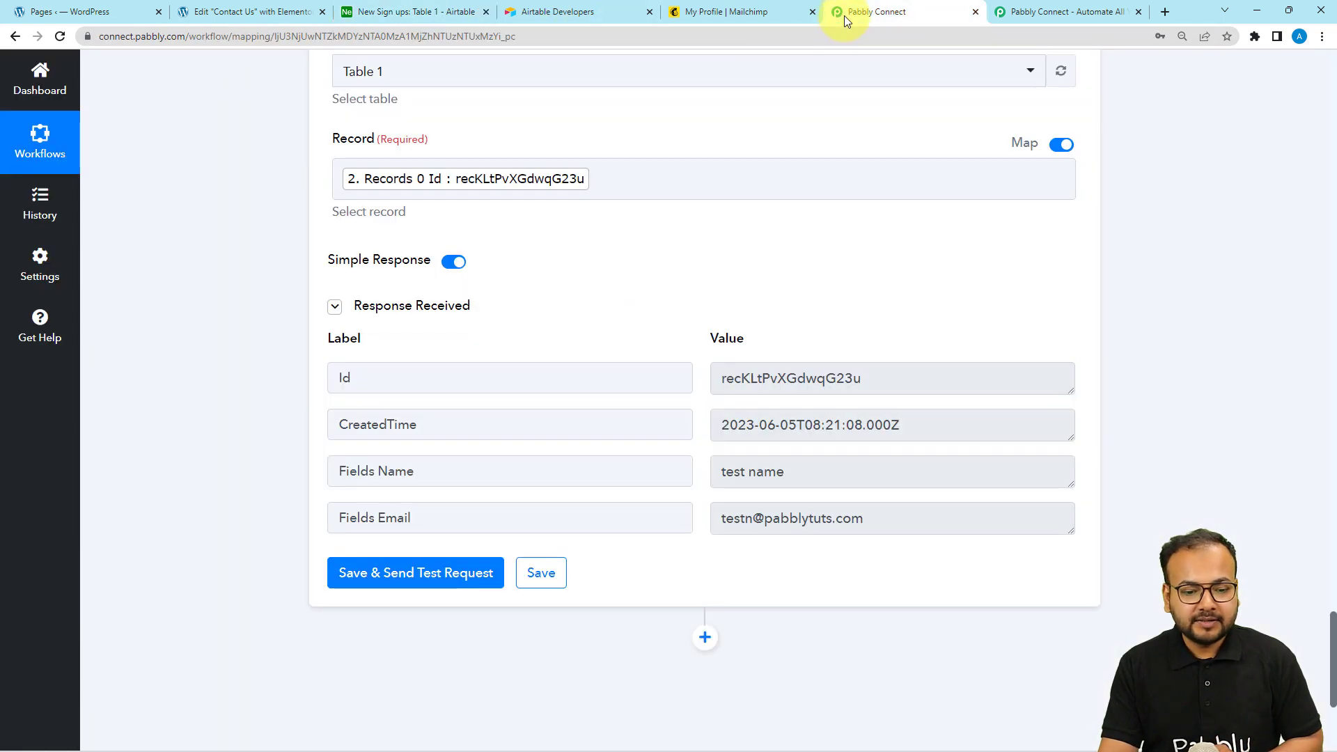
Re-test the Get Record step and confirm Fields Approval now returns Approved
left_click(370, 580)
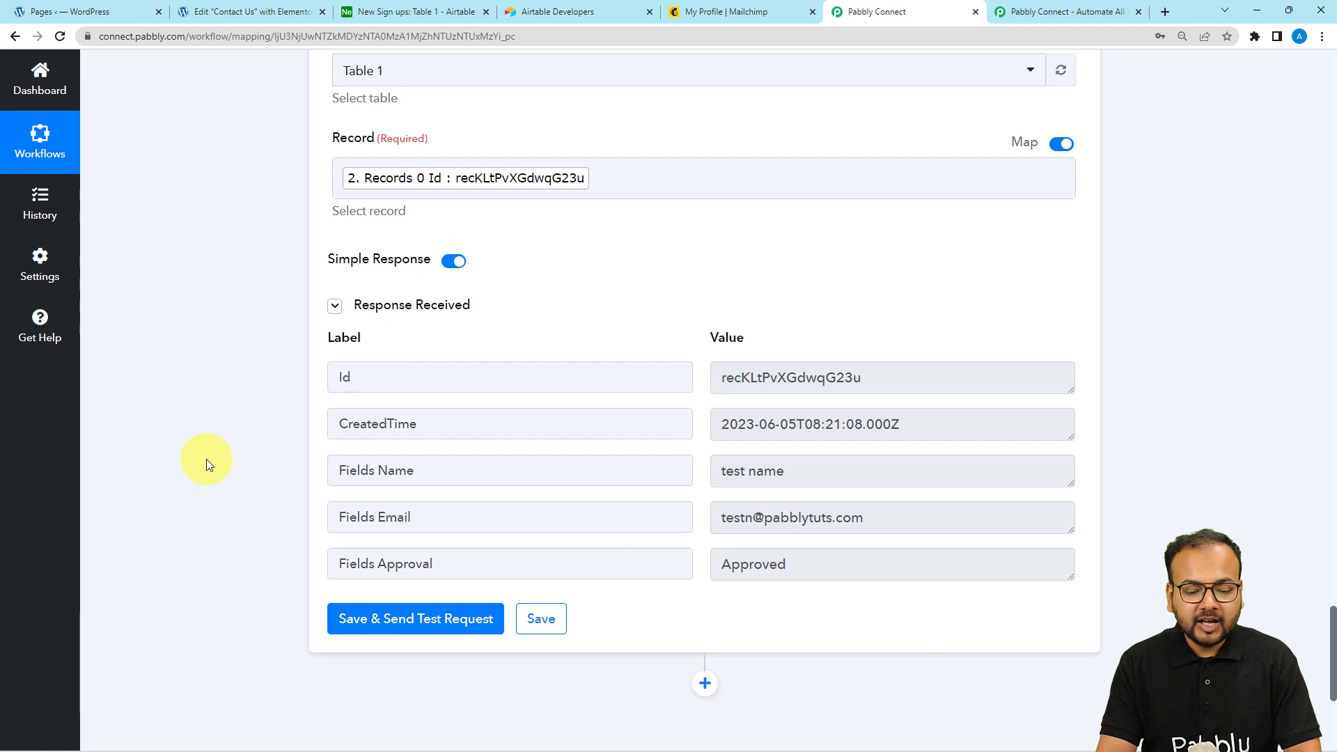
scroll(206, 458, "down", 2)
left_click_drag(462, 428, 300, 432)
left_click_drag(796, 429, 722, 434)
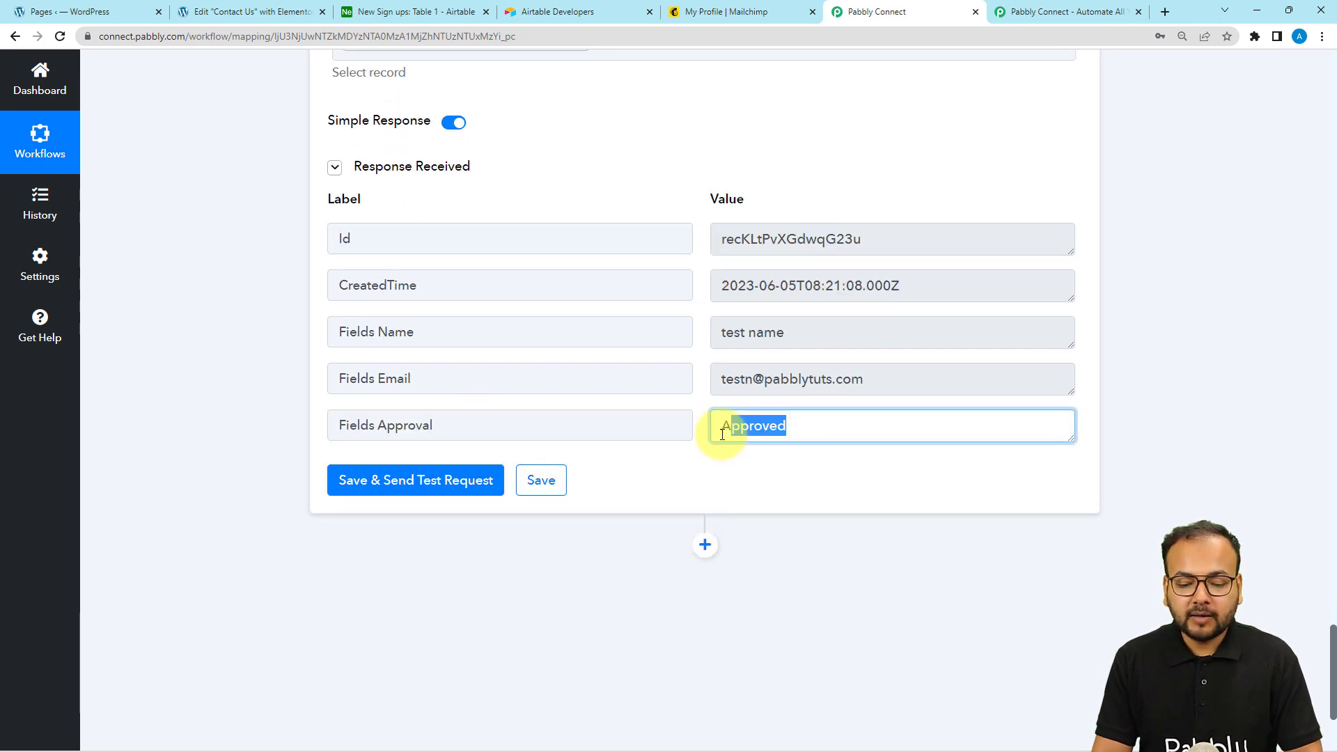
scroll(780, 540, "down", 2)
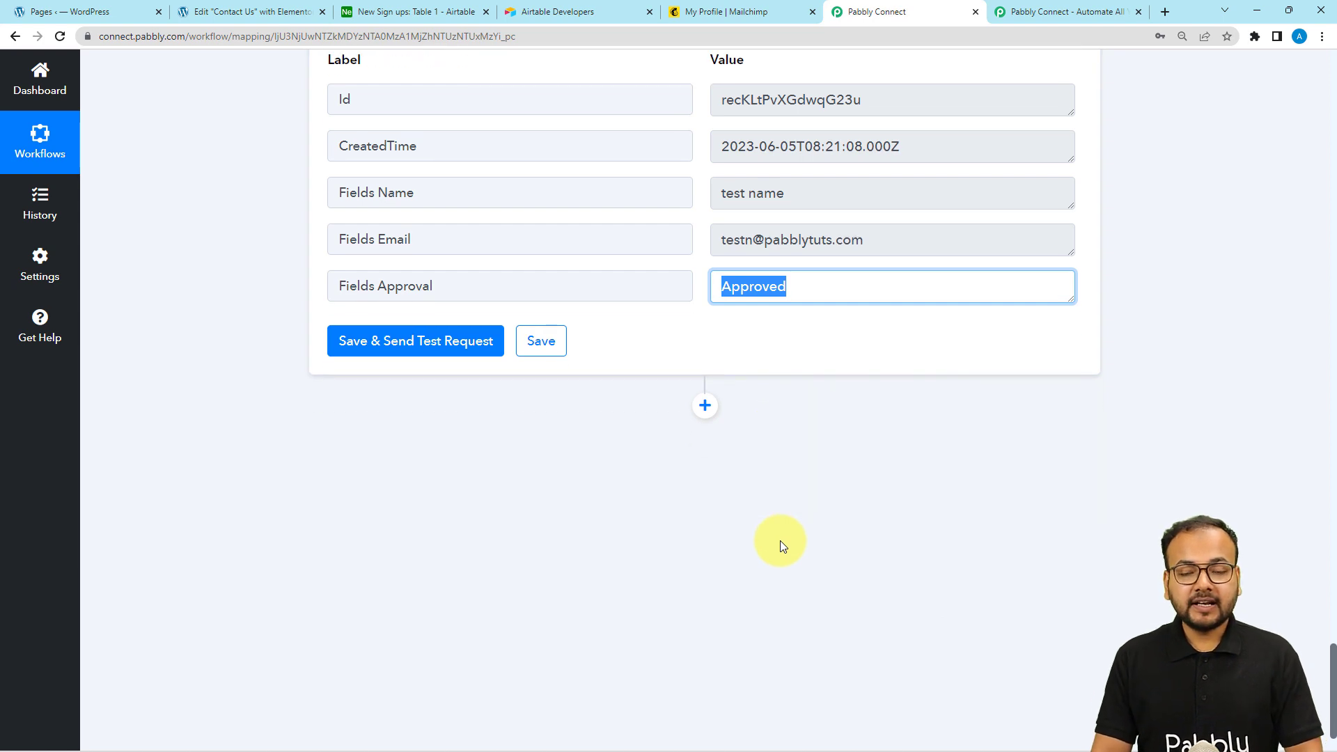
scroll(779, 540, "down", 1)
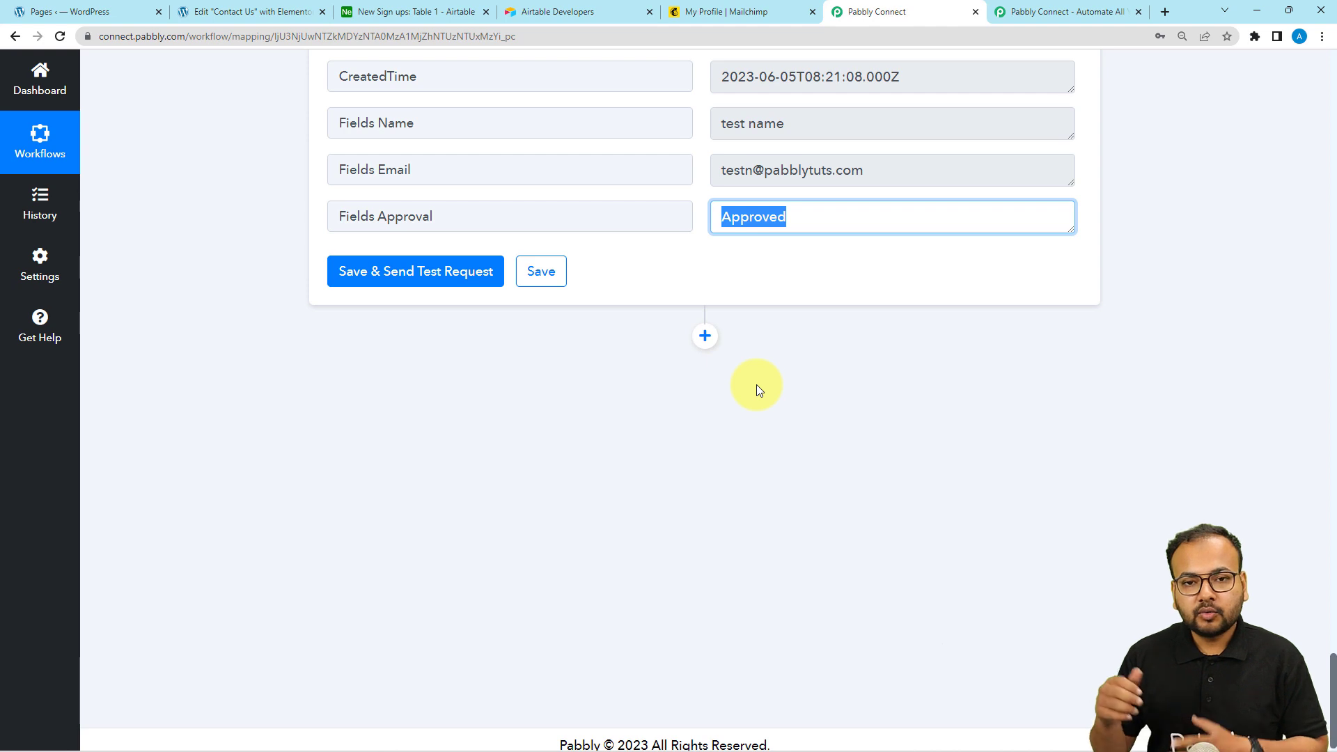
Add a Filter by Pabbly action step after the Airtable Get Record step
left_click(705, 336)
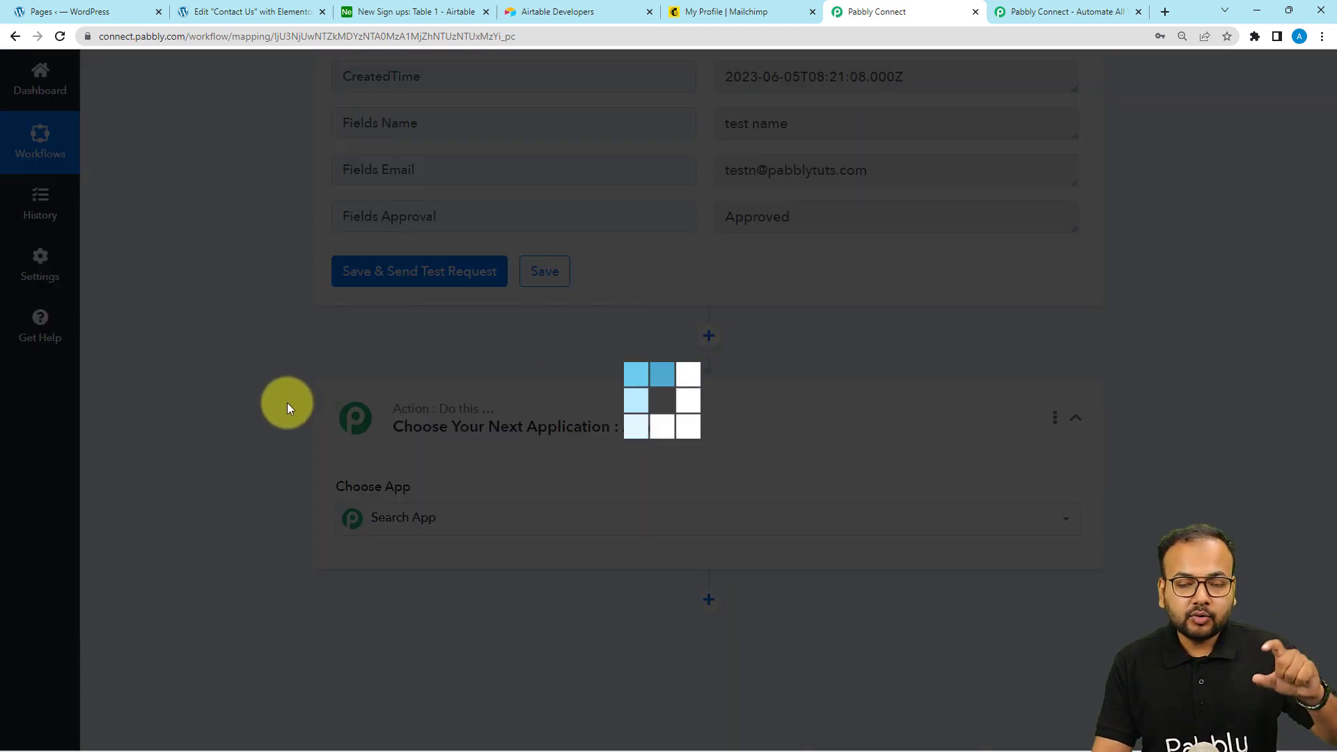
scroll(287, 404, "down", 3)
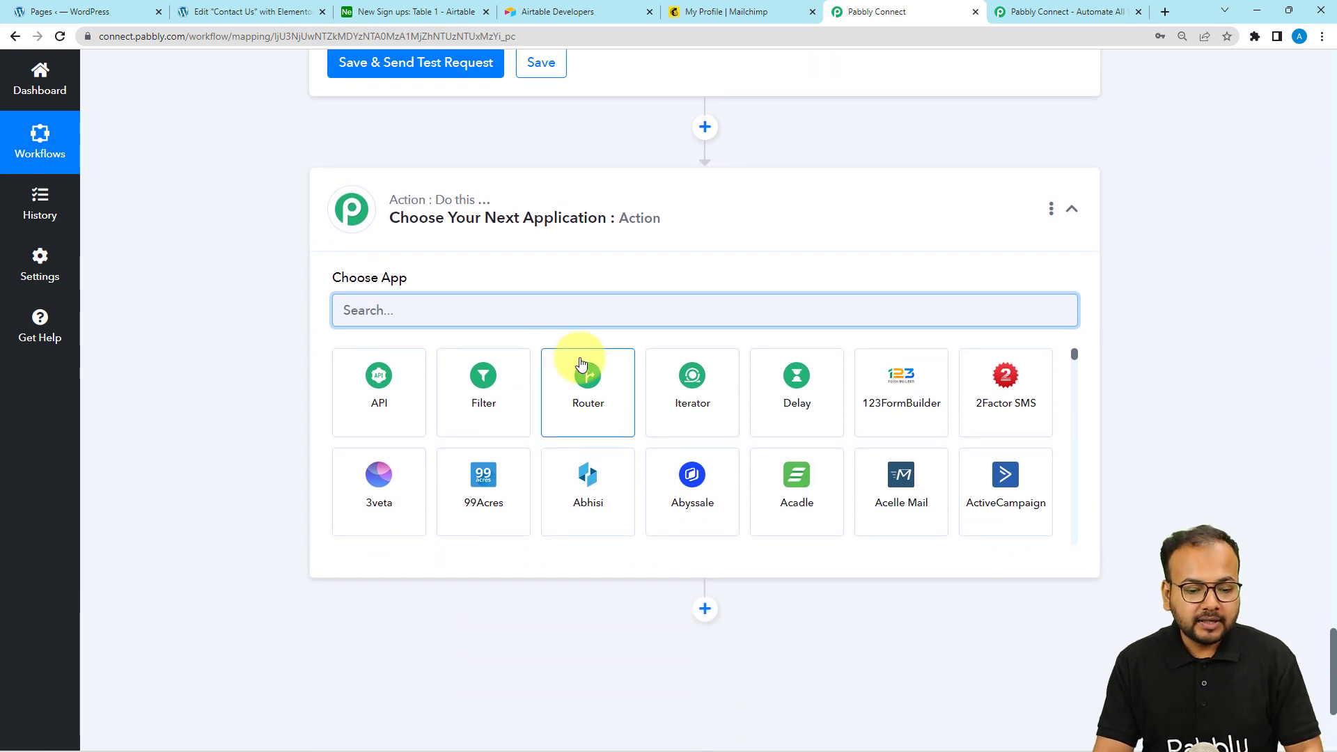
left_click(489, 402)
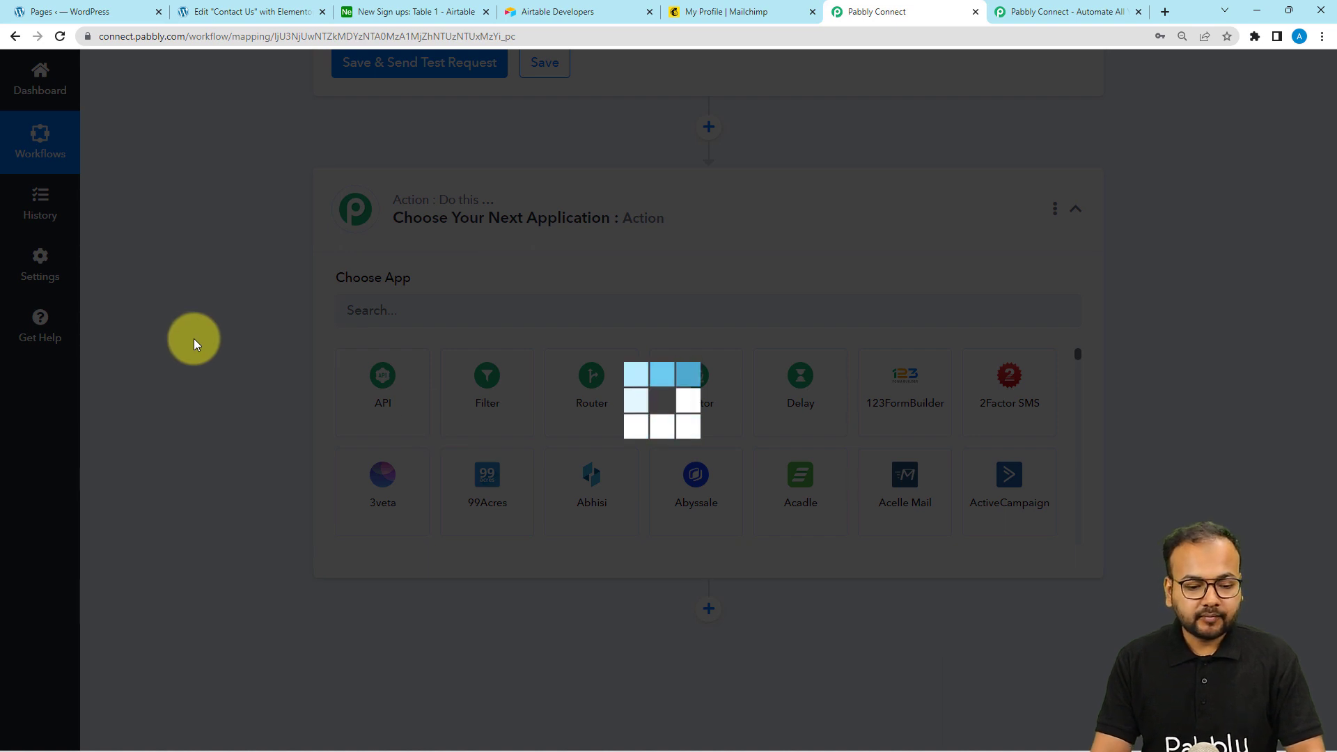
scroll(193, 338, "down", 2)
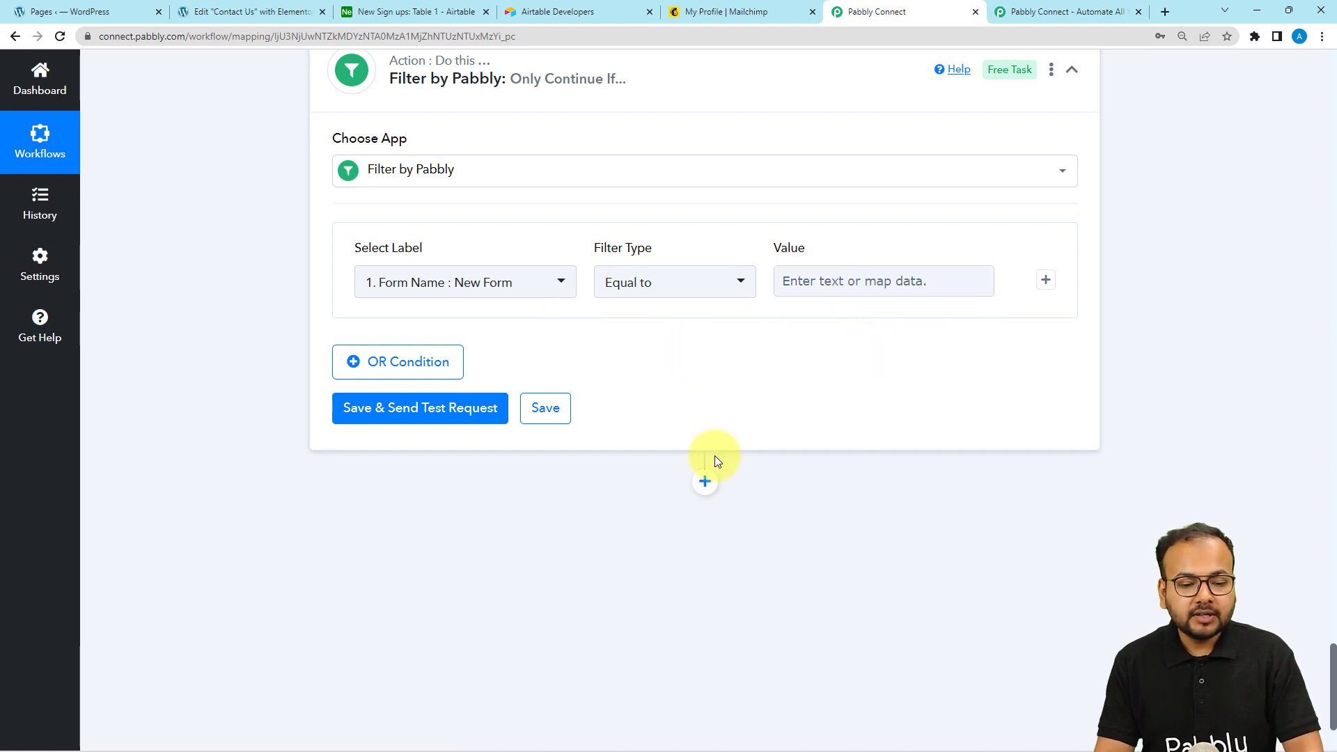
scroll(566, 397, "up", 6)
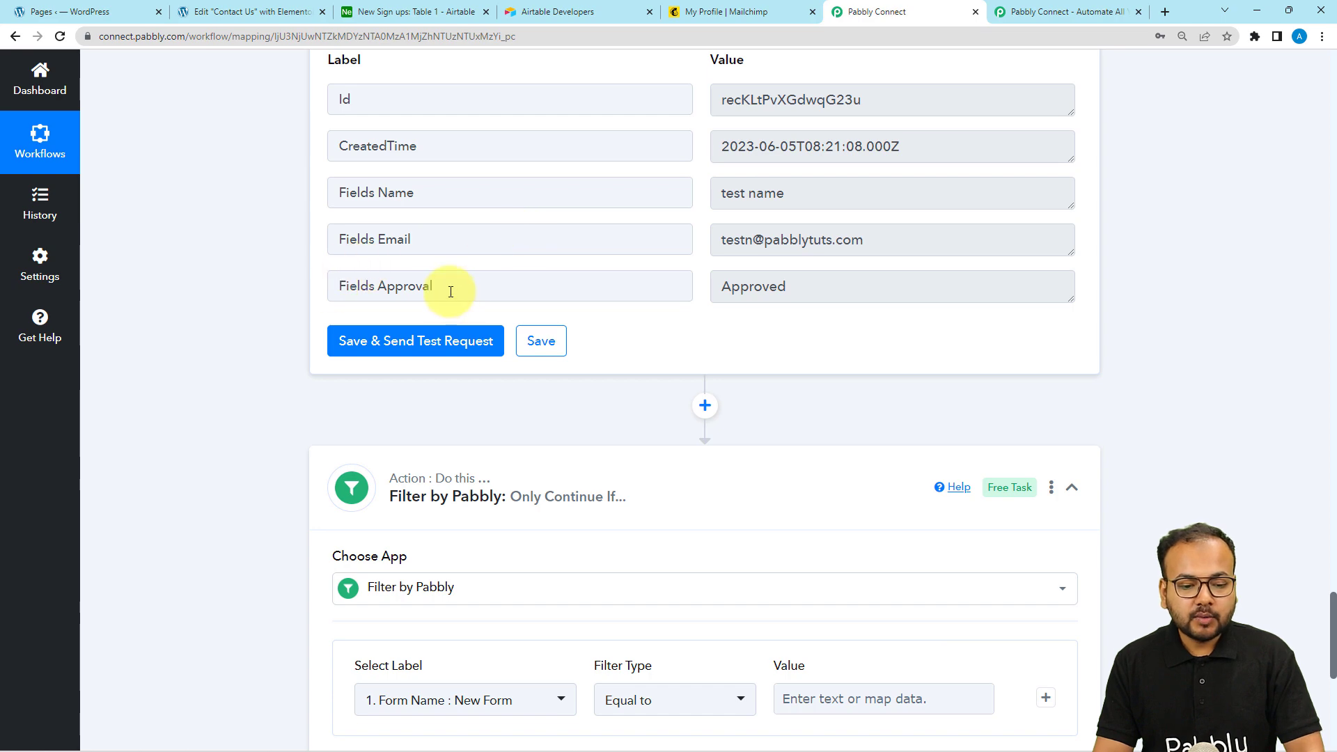
left_click_drag(450, 291, 318, 295)
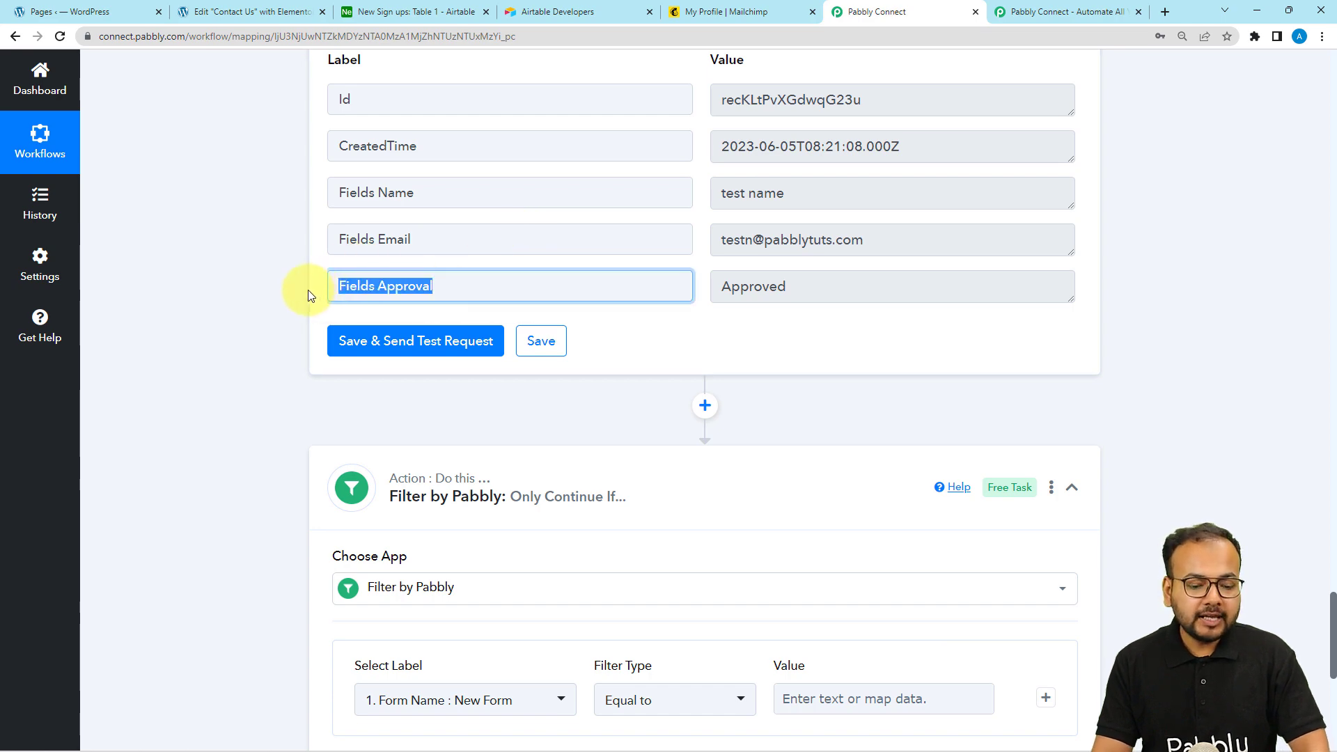
scroll(308, 289, "down", 6)
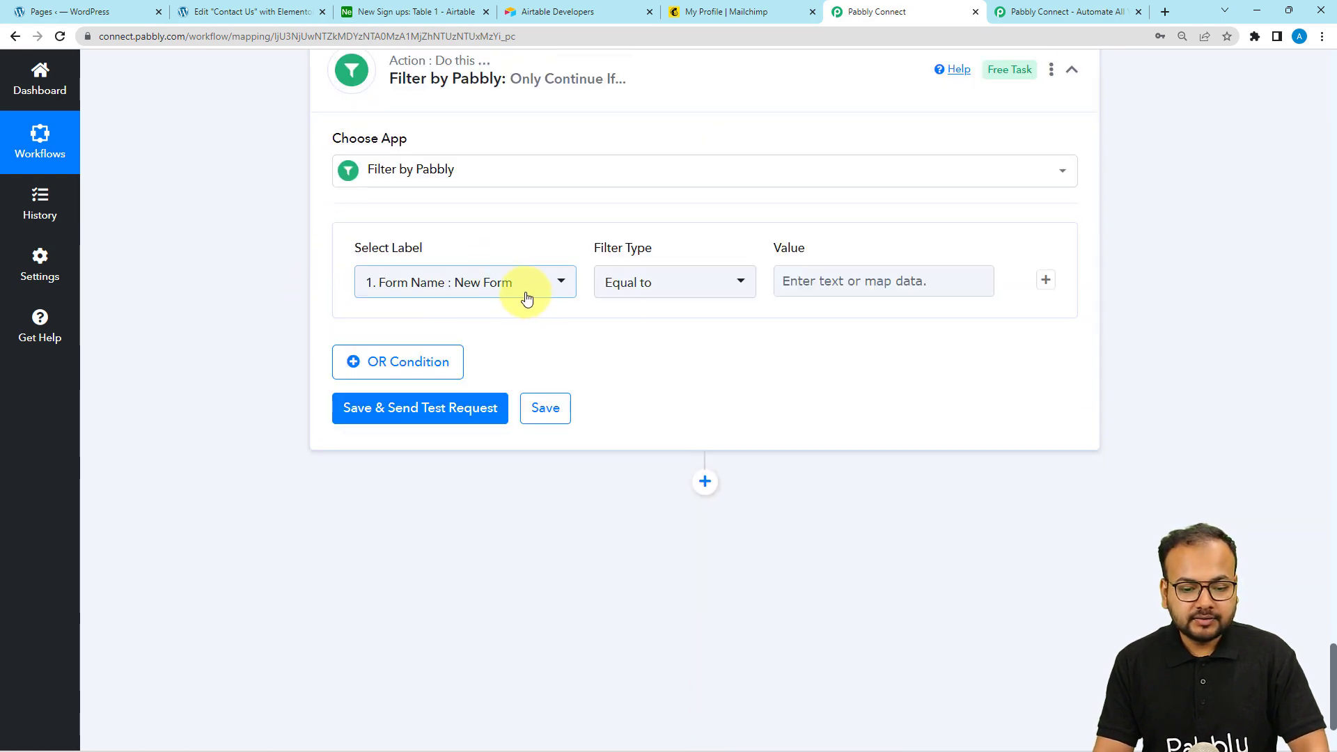
Set the filter label to step 4's Fields Approval with the Equal to condition
left_click(527, 298)
left_click(440, 530)
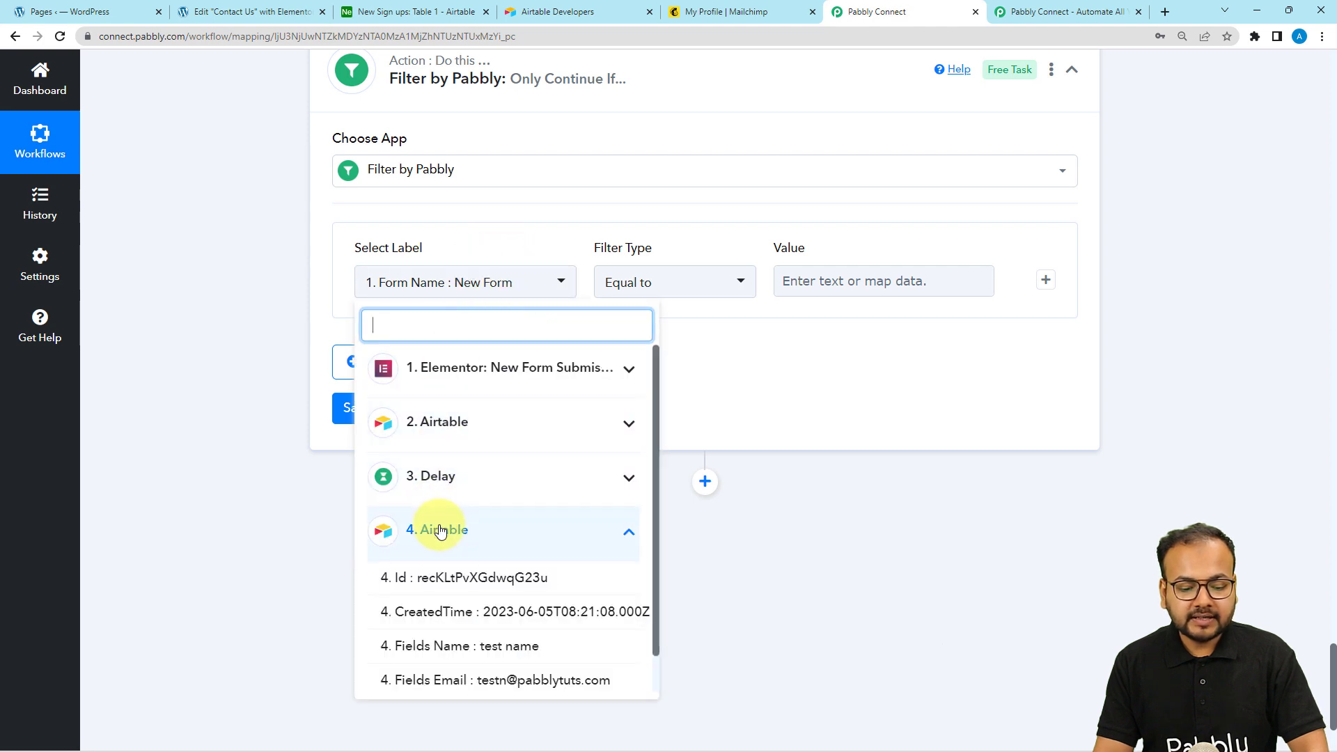
scroll(453, 679, "down", 1)
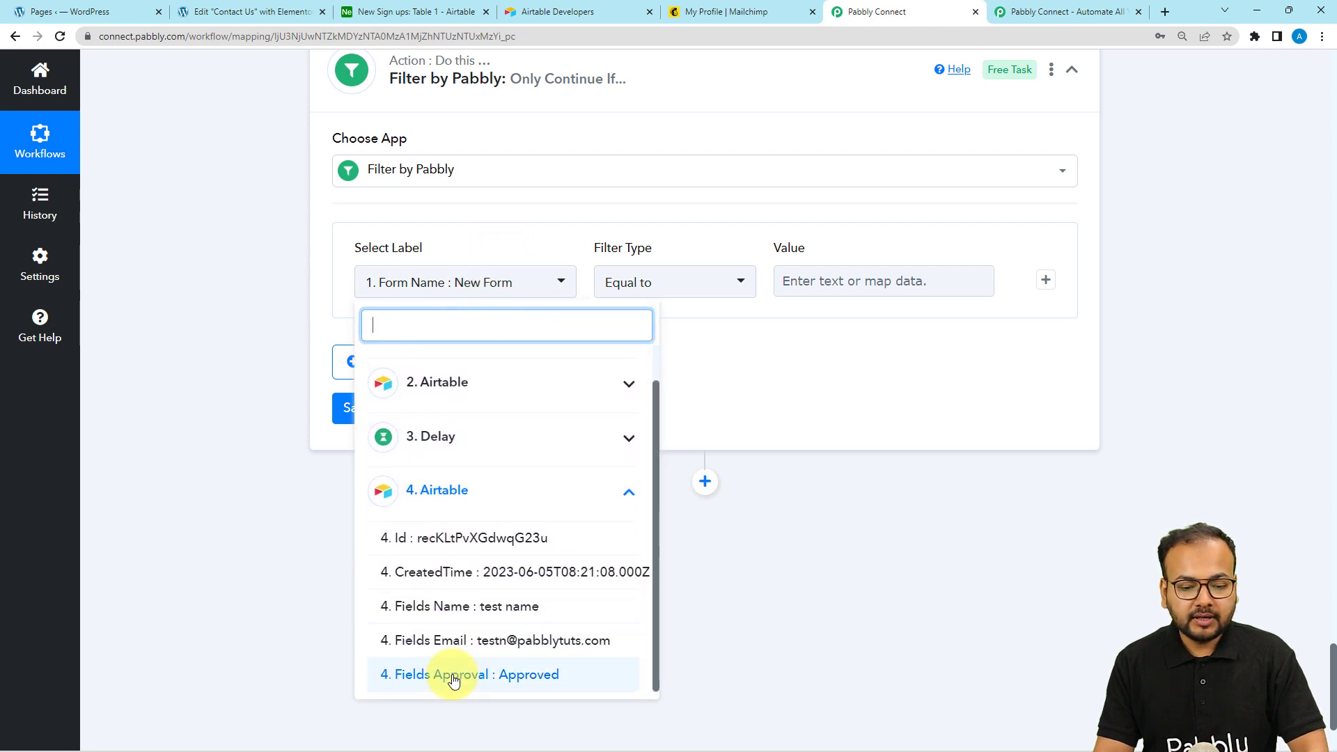
left_click(453, 674)
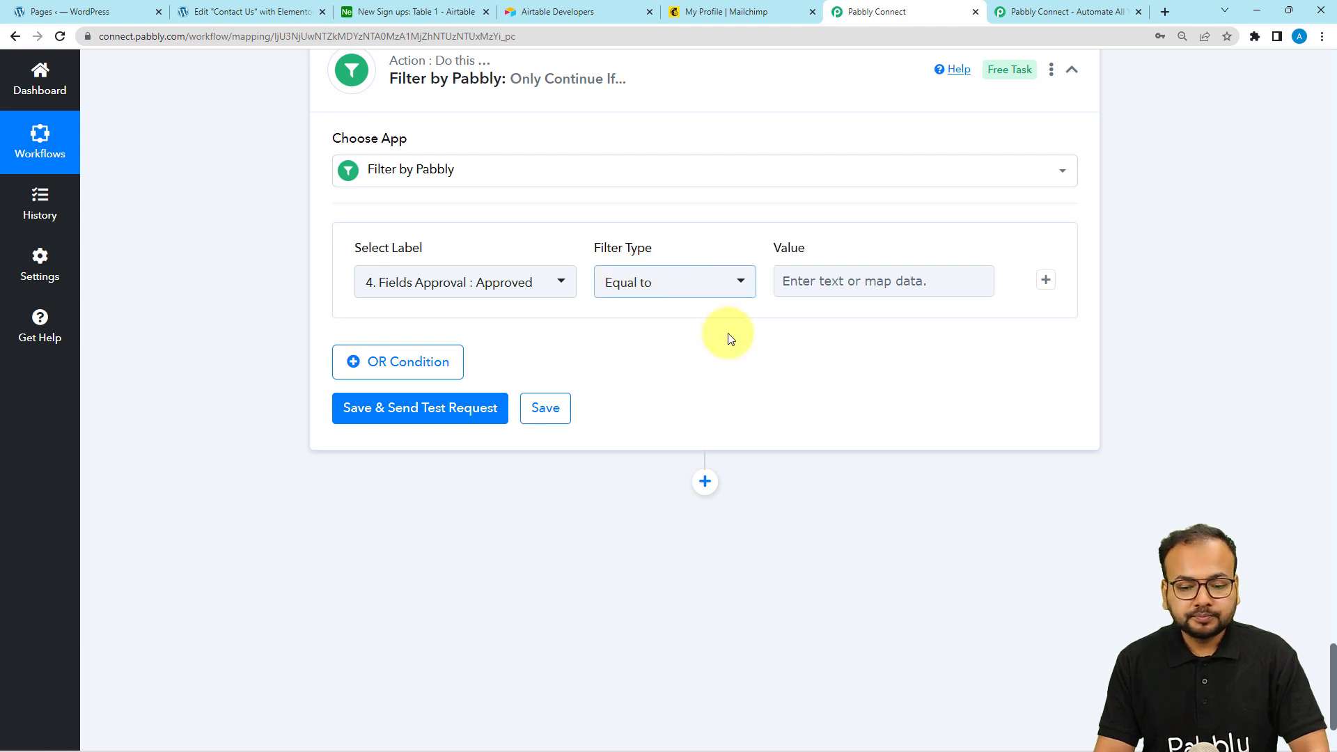
scroll(809, 354, "up", 3)
scroll(799, 261, "up", 2)
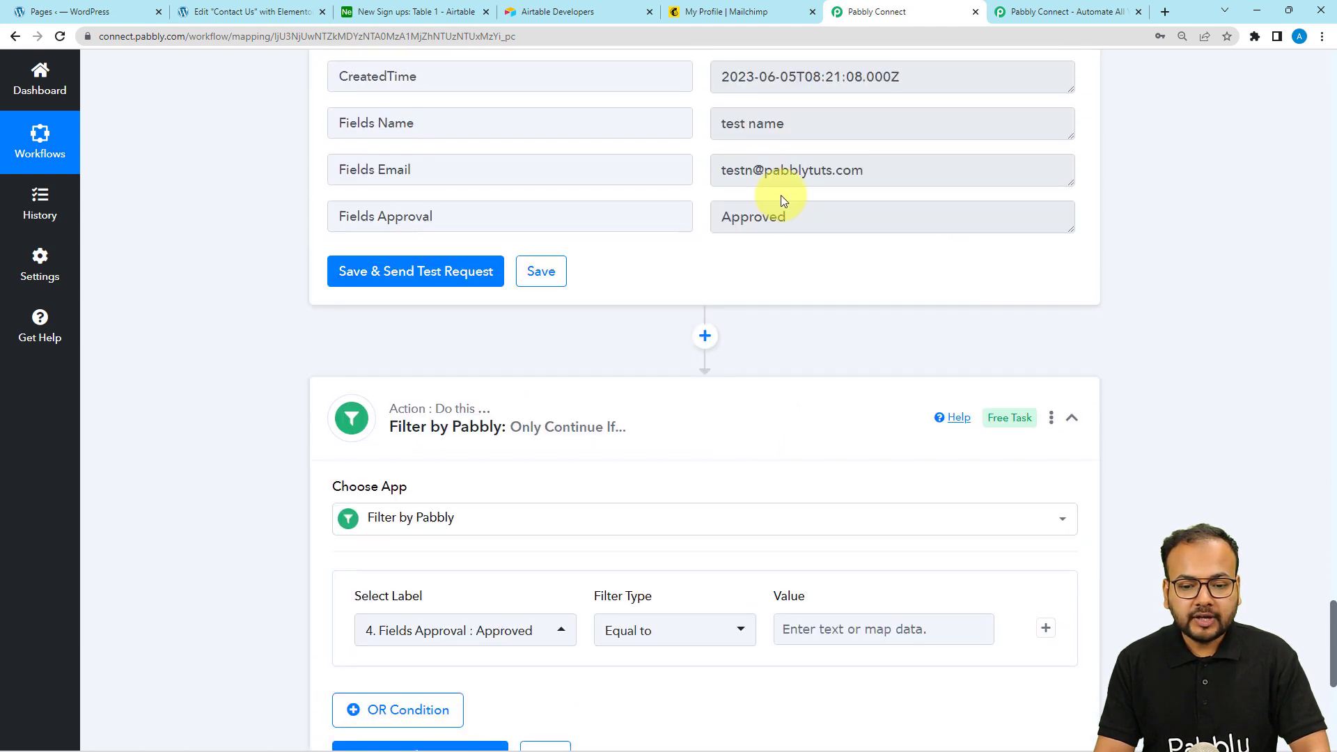
left_click_drag(785, 217, 733, 225)
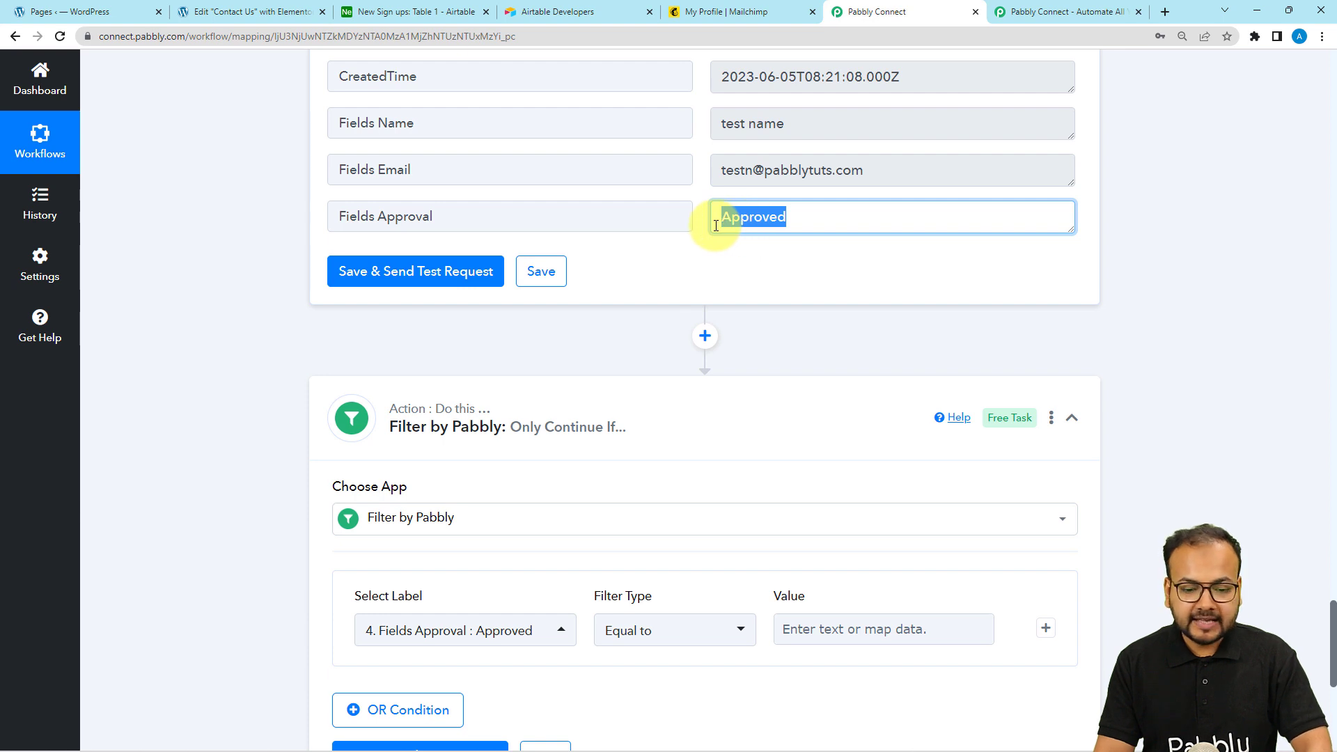
scroll(808, 427, "down", 3)
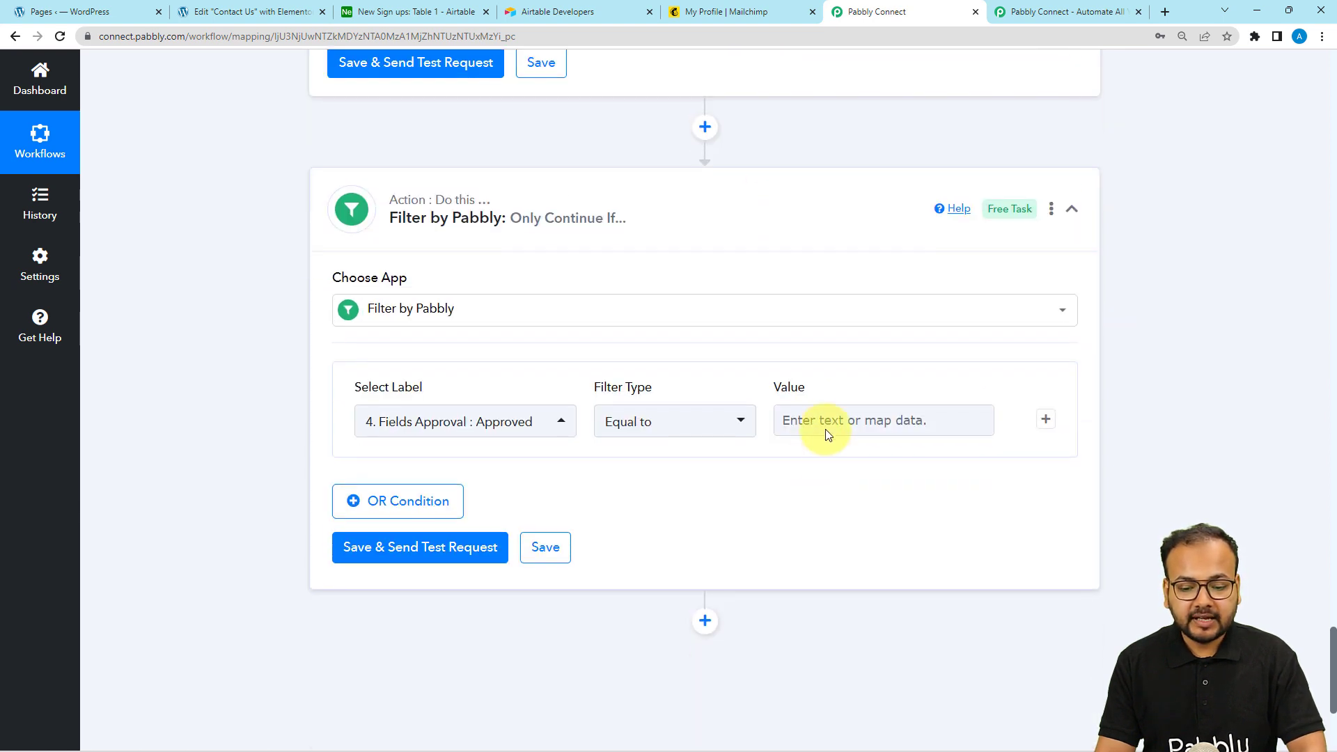
Set the comparison value to Approved and test the filter, getting 'Condition is true'
left_click(824, 429)
type("Approved")
left_click(717, 486)
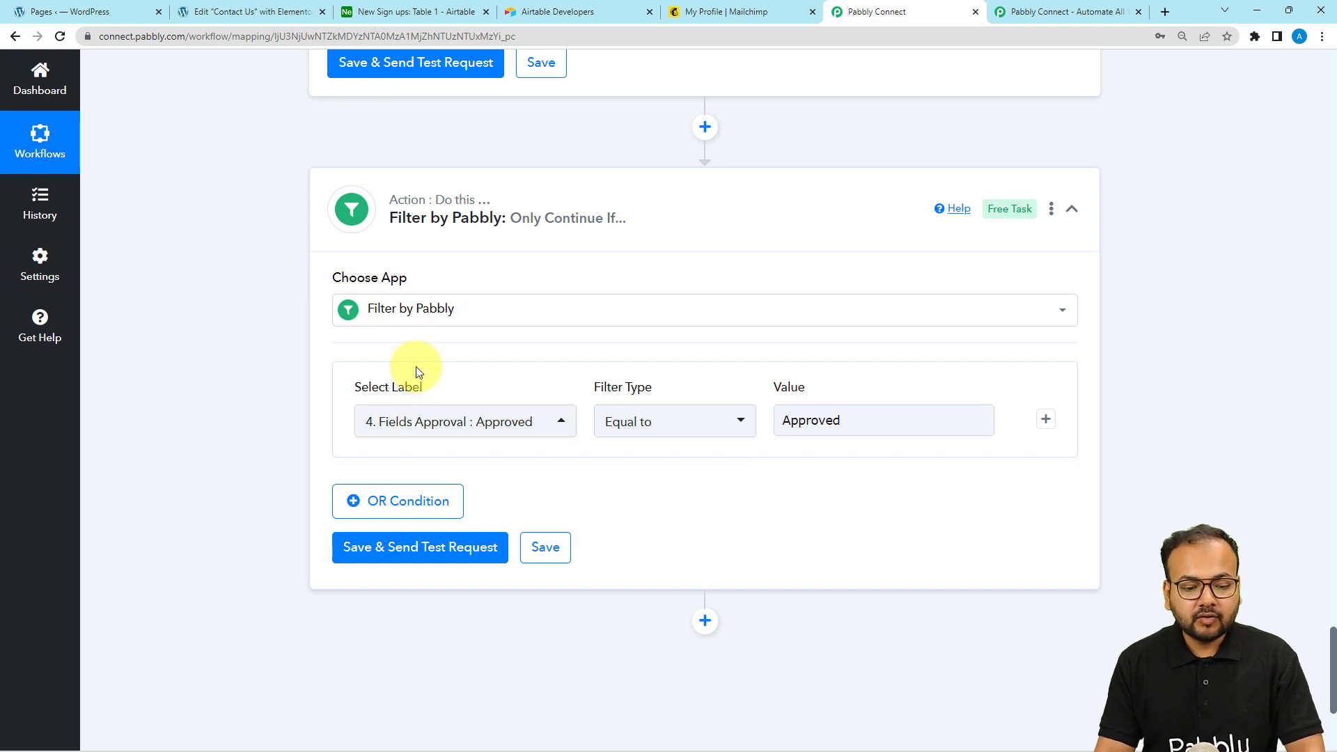
scroll(336, 412, "up", 2)
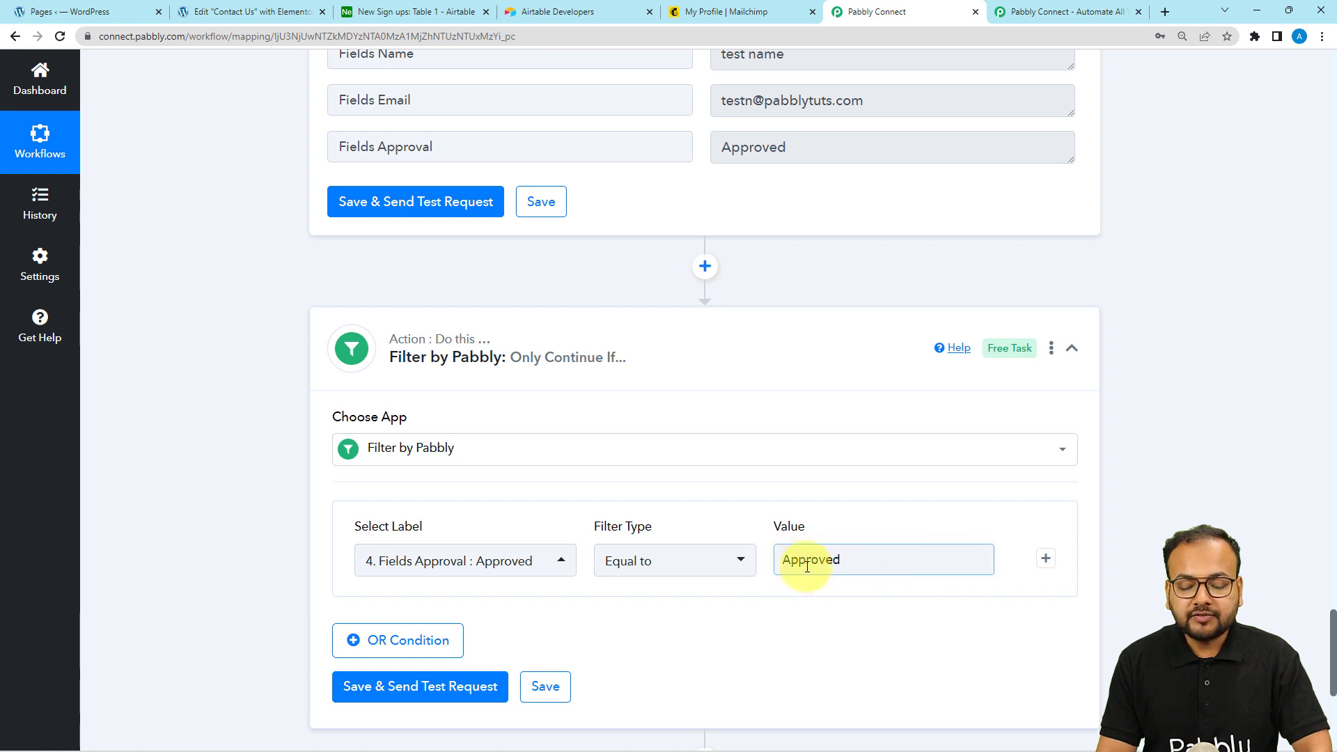
left_click(832, 596)
scroll(838, 617, "down", 1)
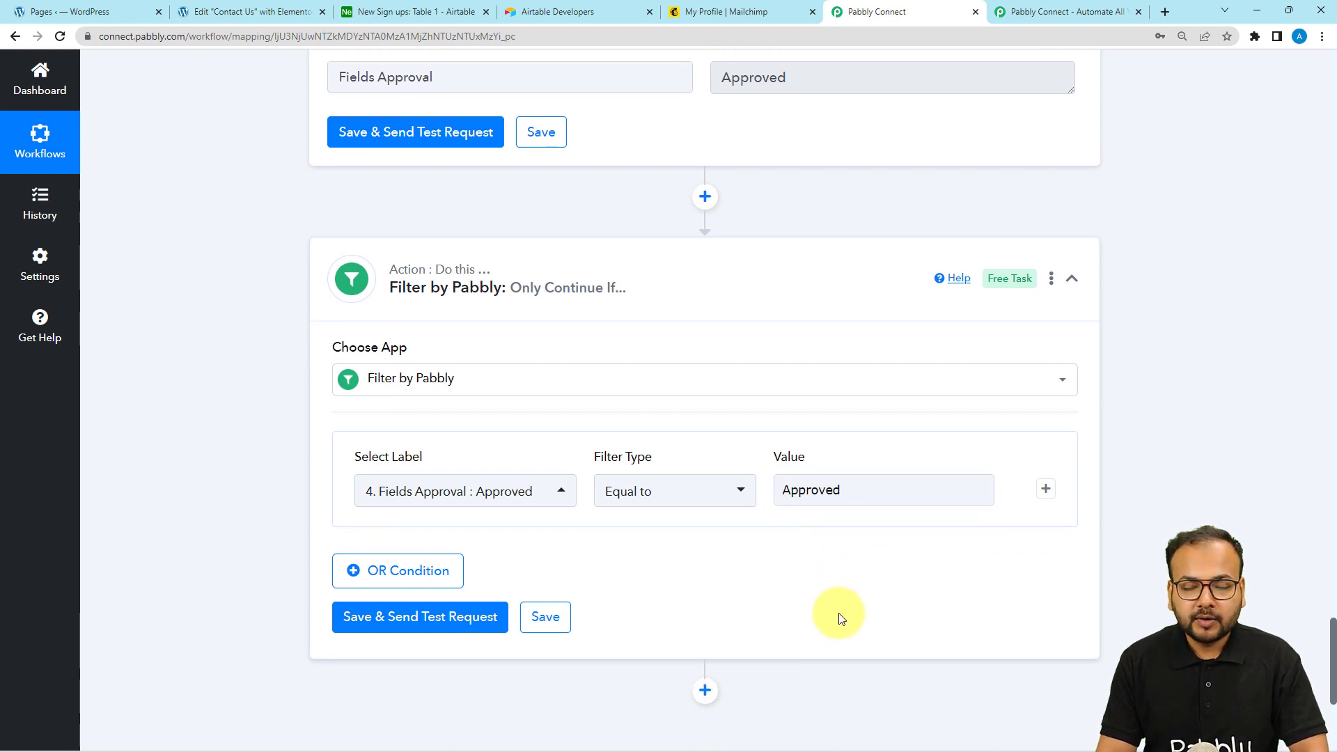
scroll(261, 348, "down", 1)
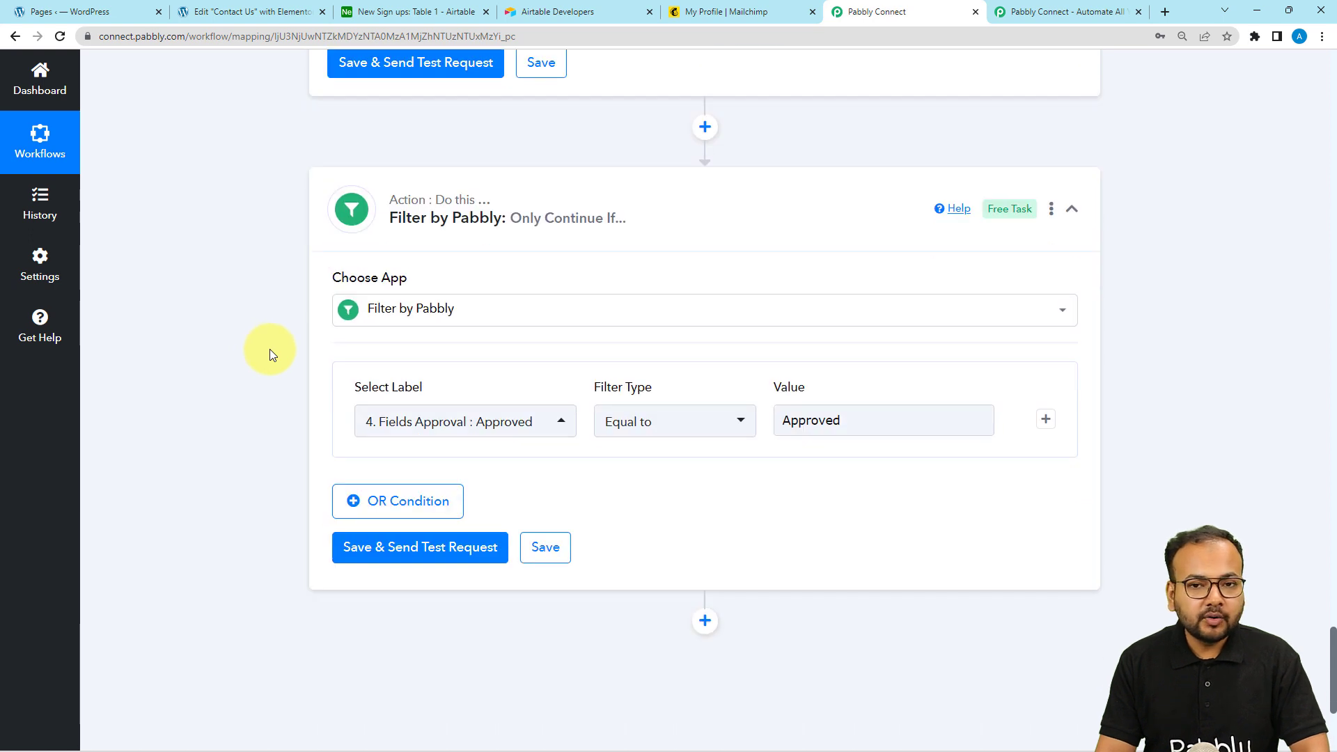
scroll(269, 354, "down", 1)
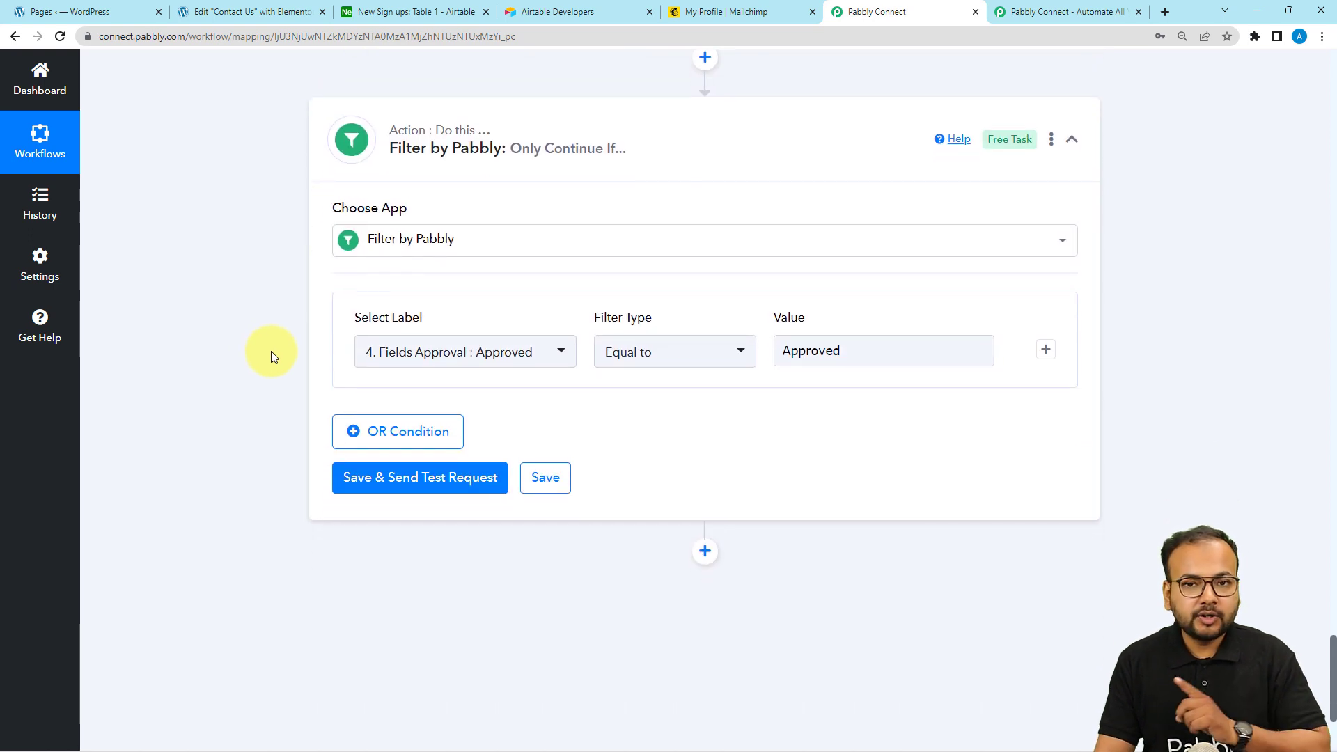
left_click(389, 478)
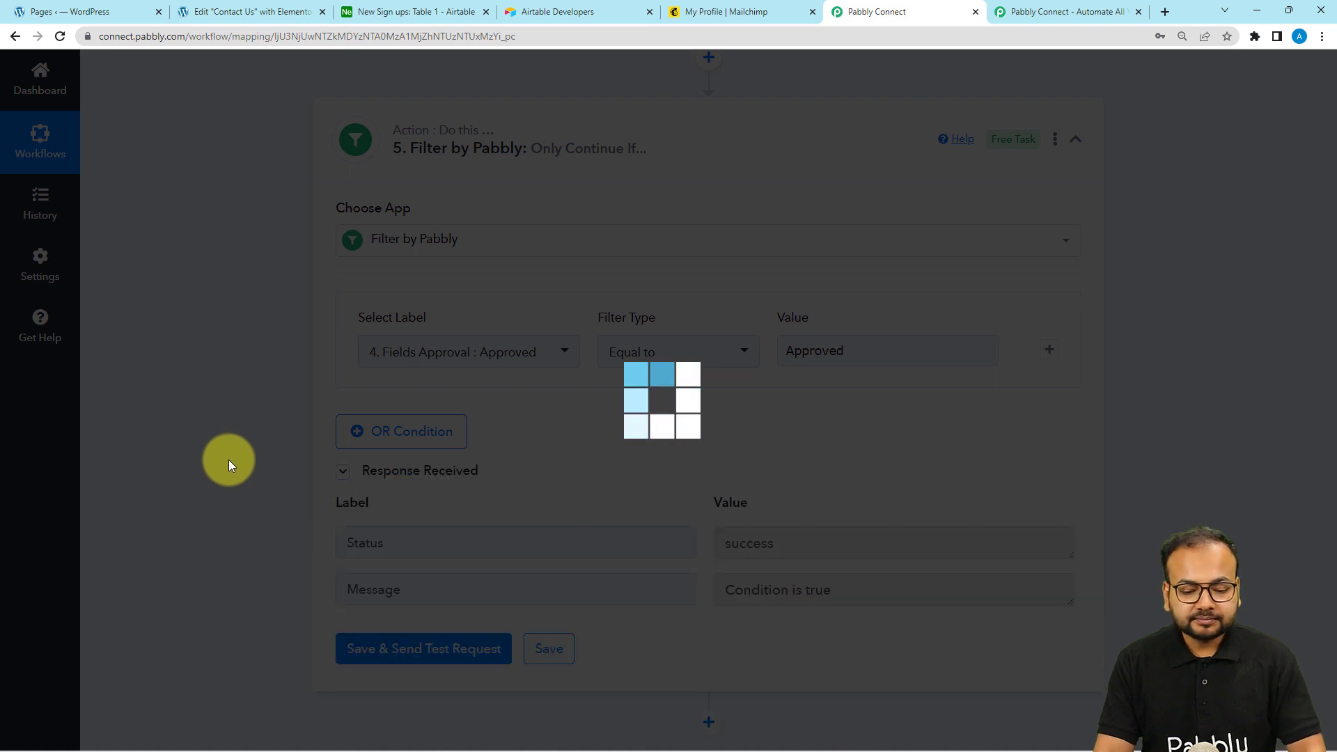
scroll(228, 460, "down", 4)
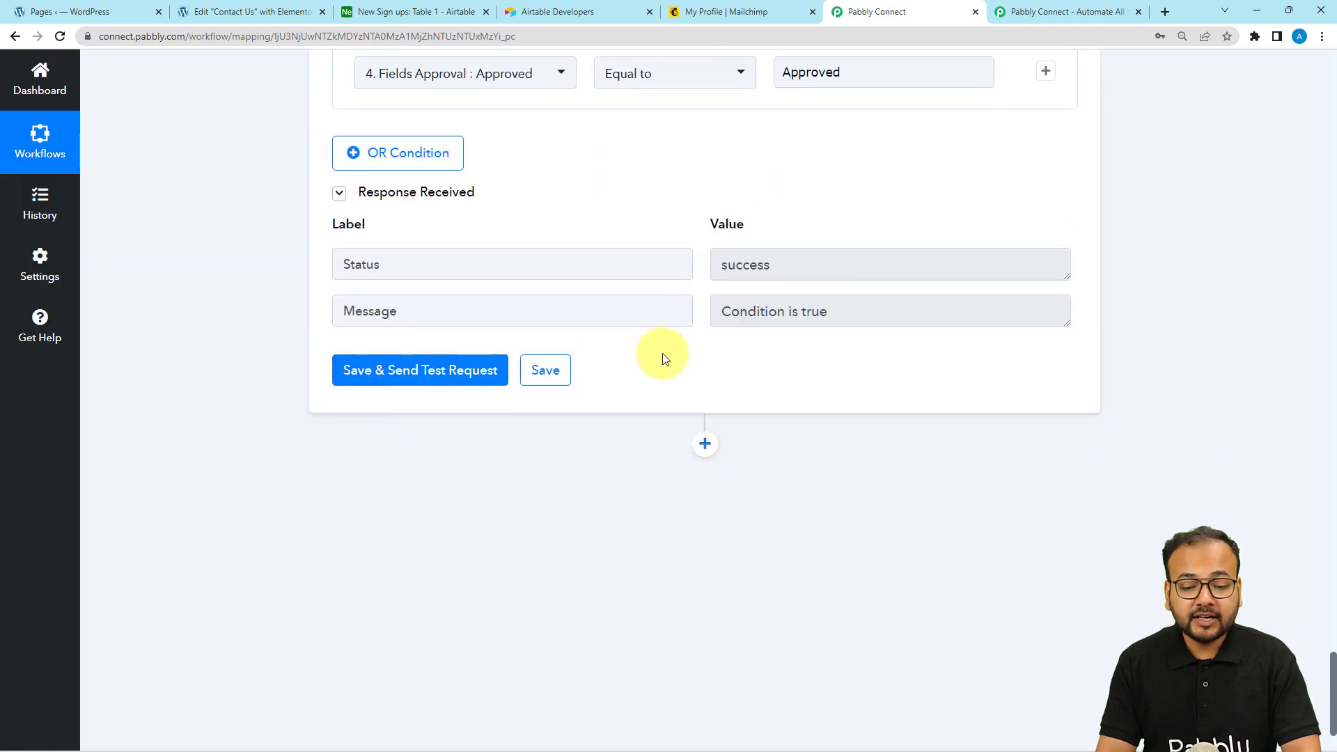
scroll(770, 382, "down", 2)
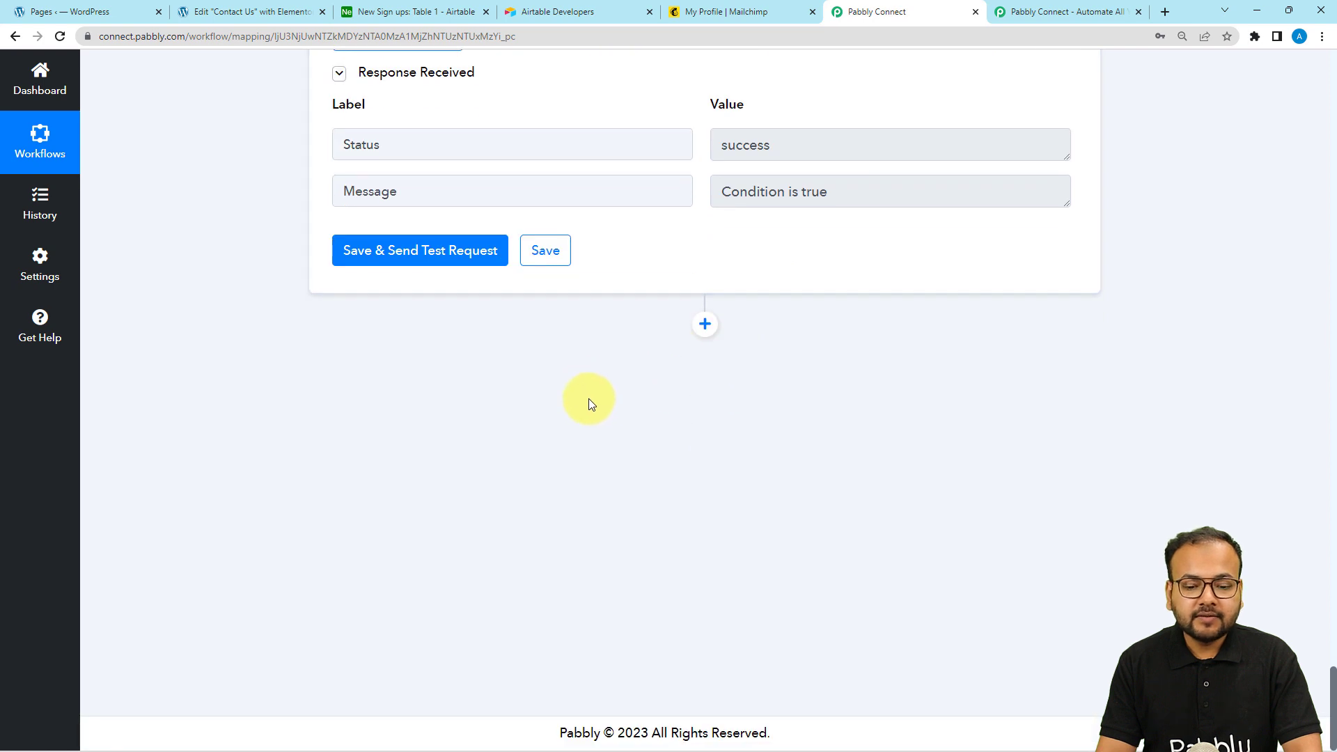
Add a MailChimp action step with the Add New Member with Custom Fields event, then Connect
left_click(705, 324)
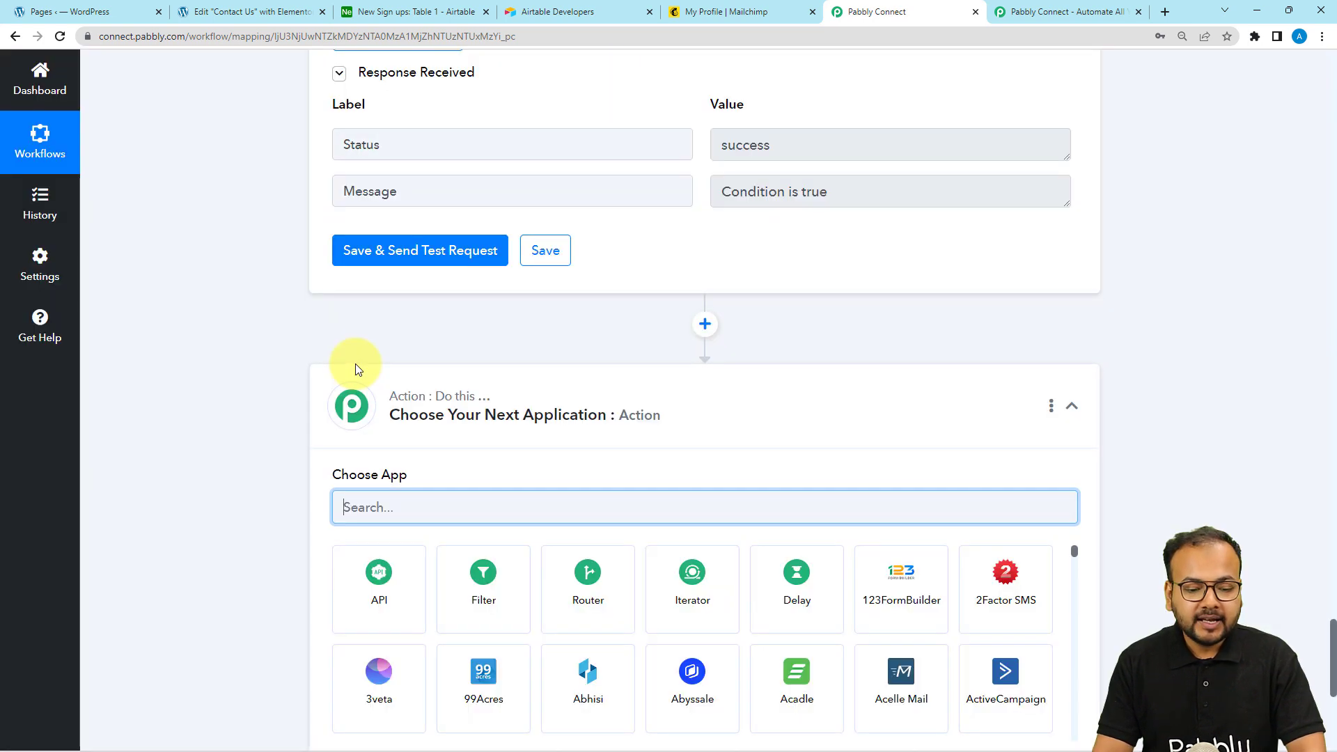
type("mail")
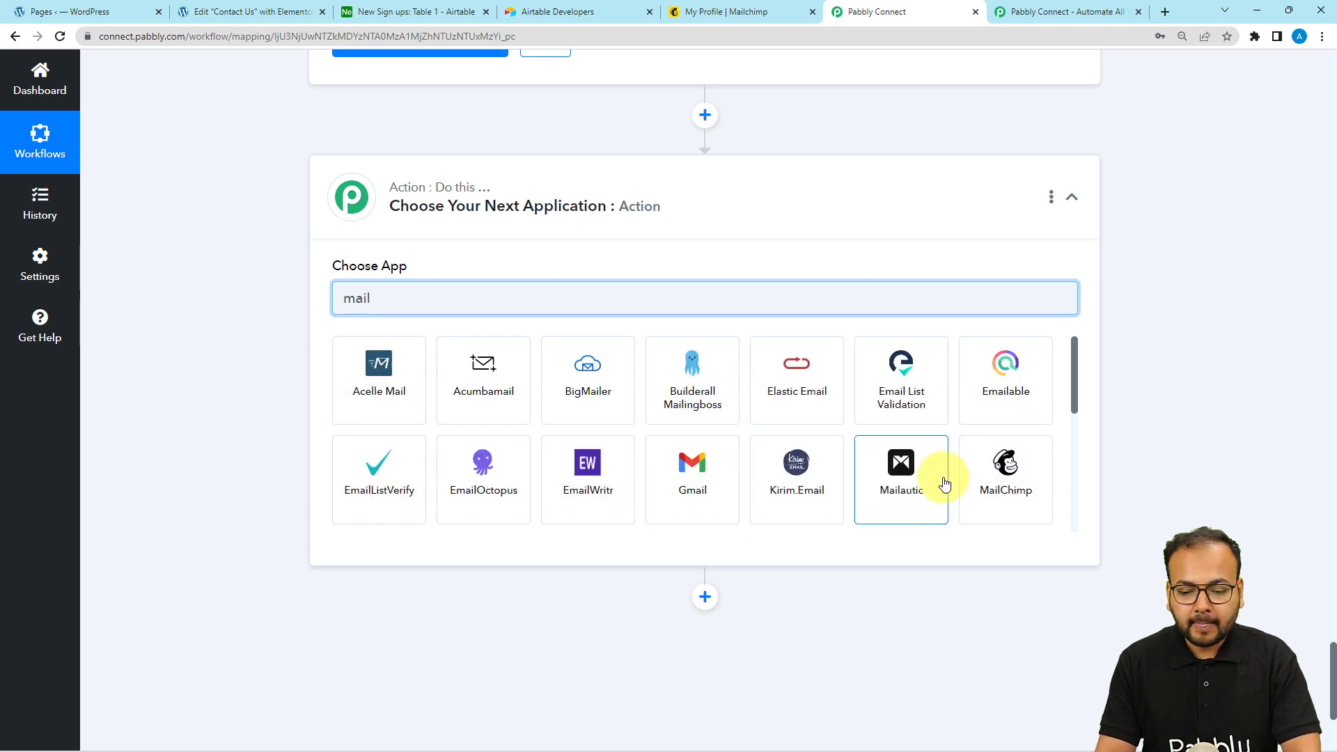
left_click(1005, 476)
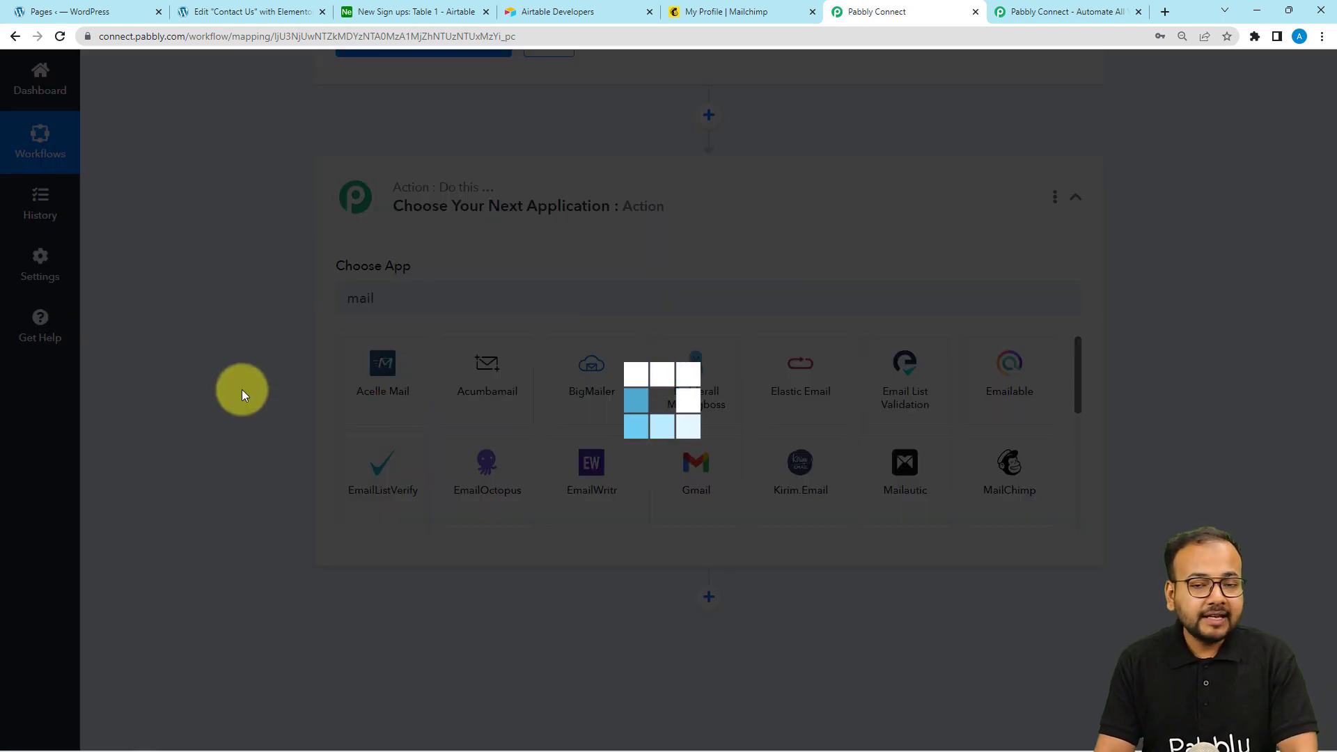
scroll(248, 391, "down", 2)
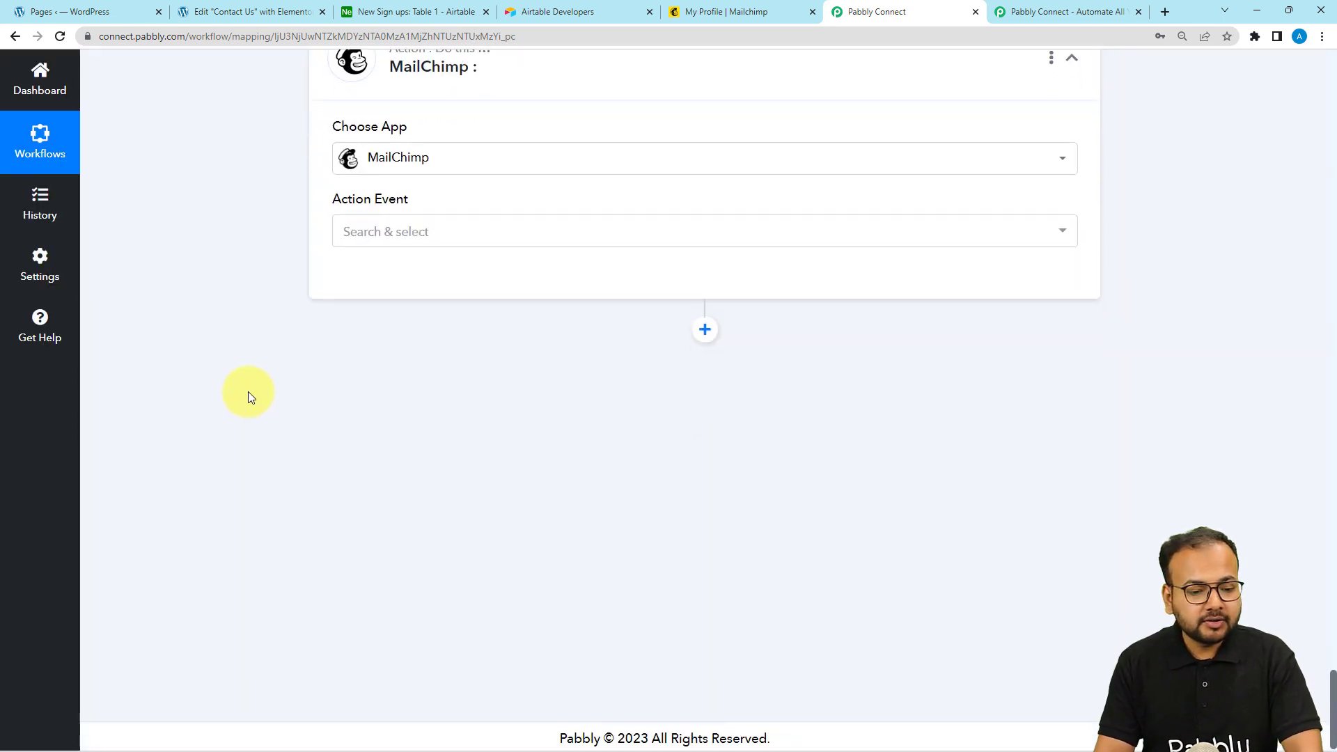
left_click(403, 235)
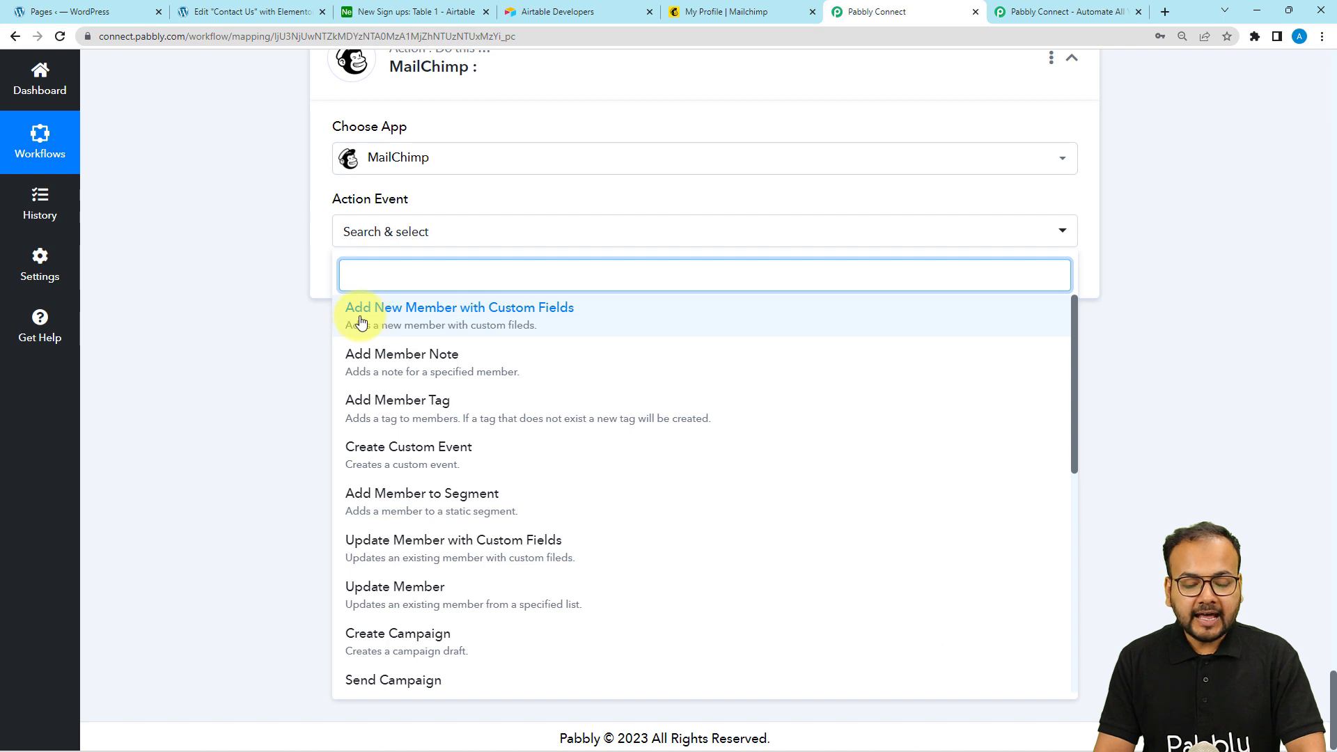
left_click(426, 330)
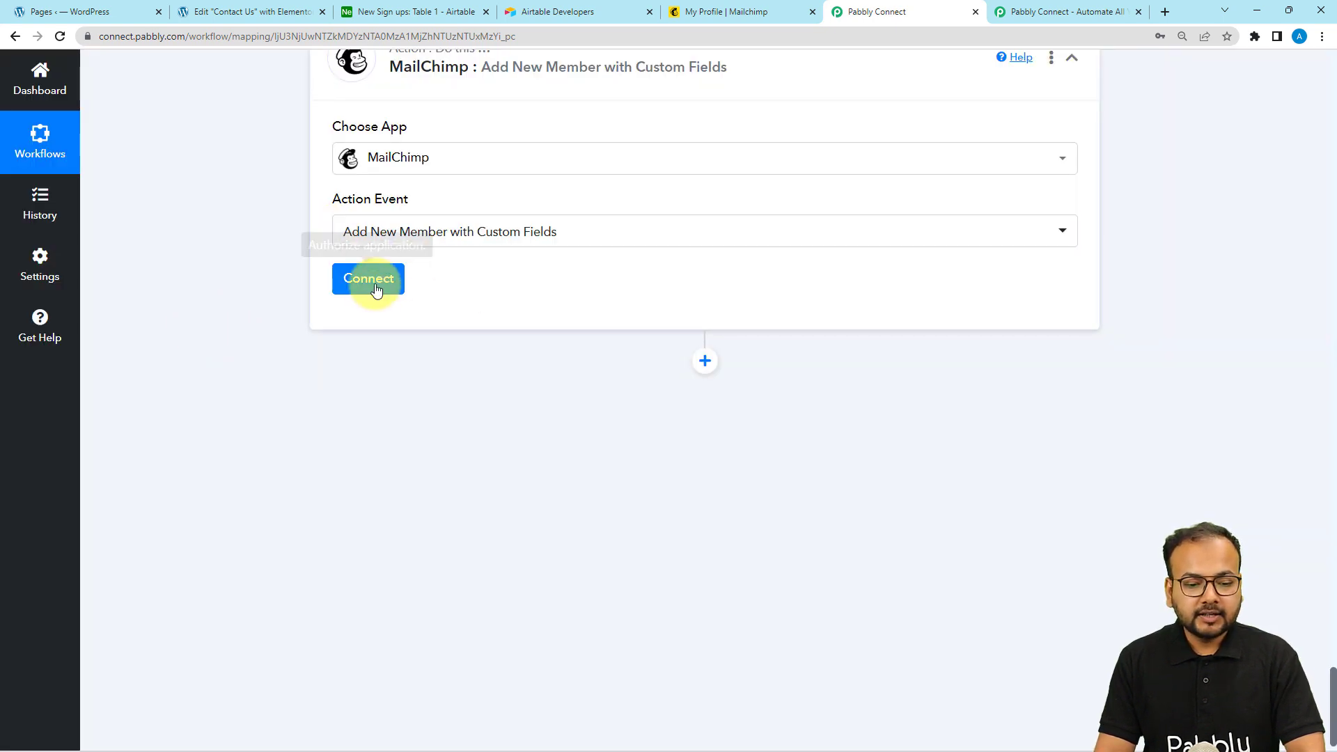
left_click(370, 284)
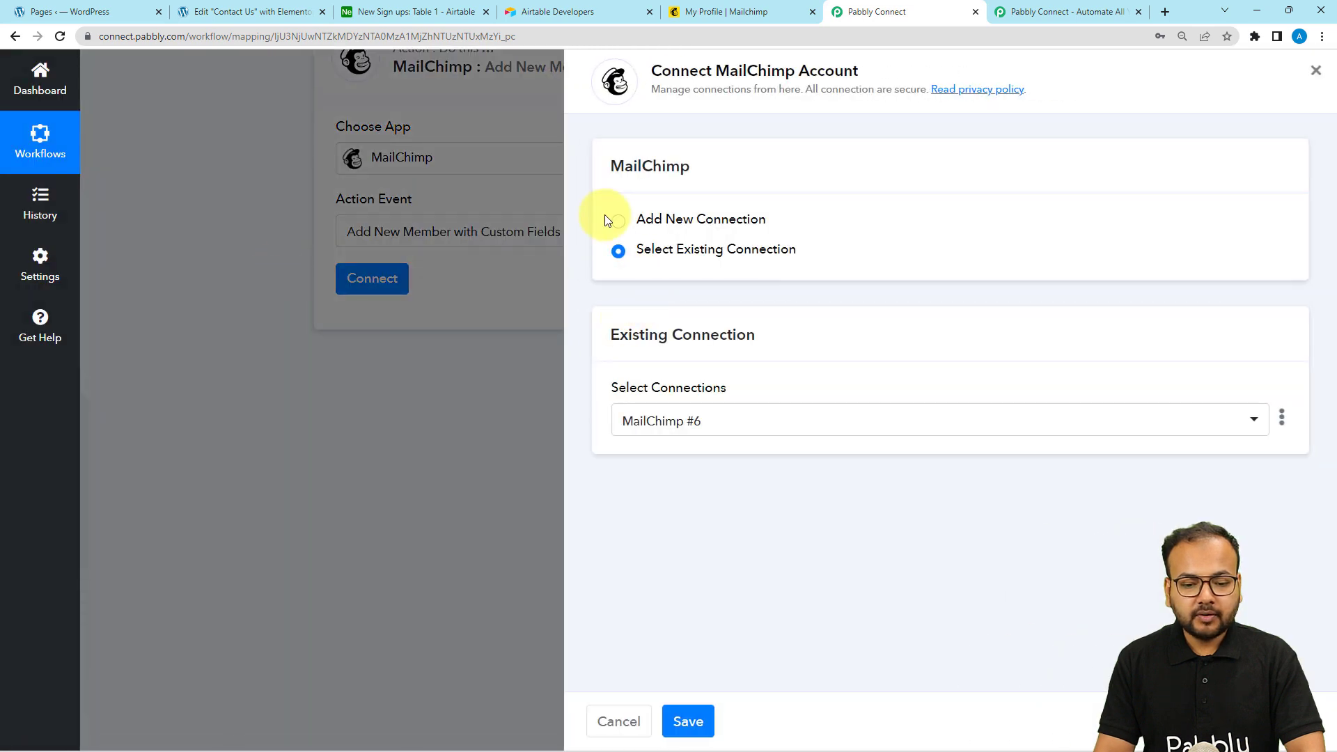
Choose Add New Connection to create MailChimp #7, then switch to the Mailchimp profile tab
left_click(620, 224)
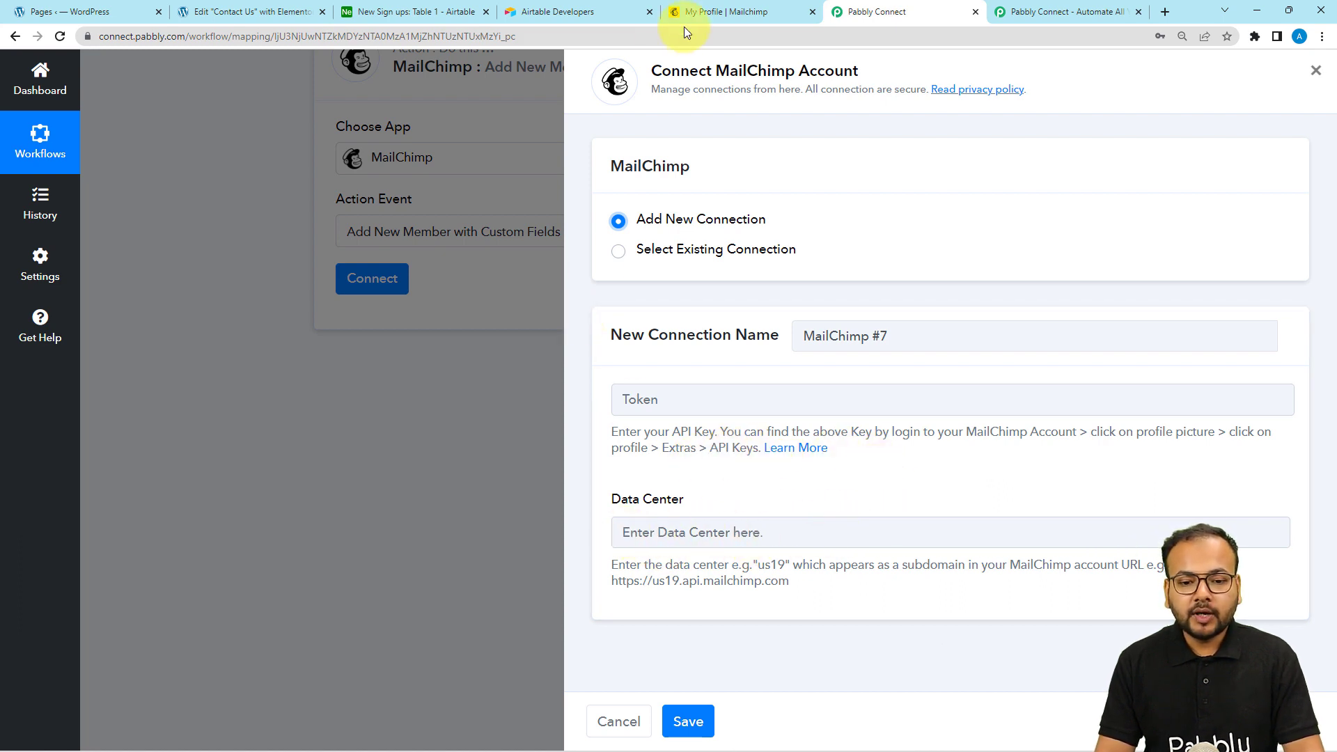
left_click(721, 14)
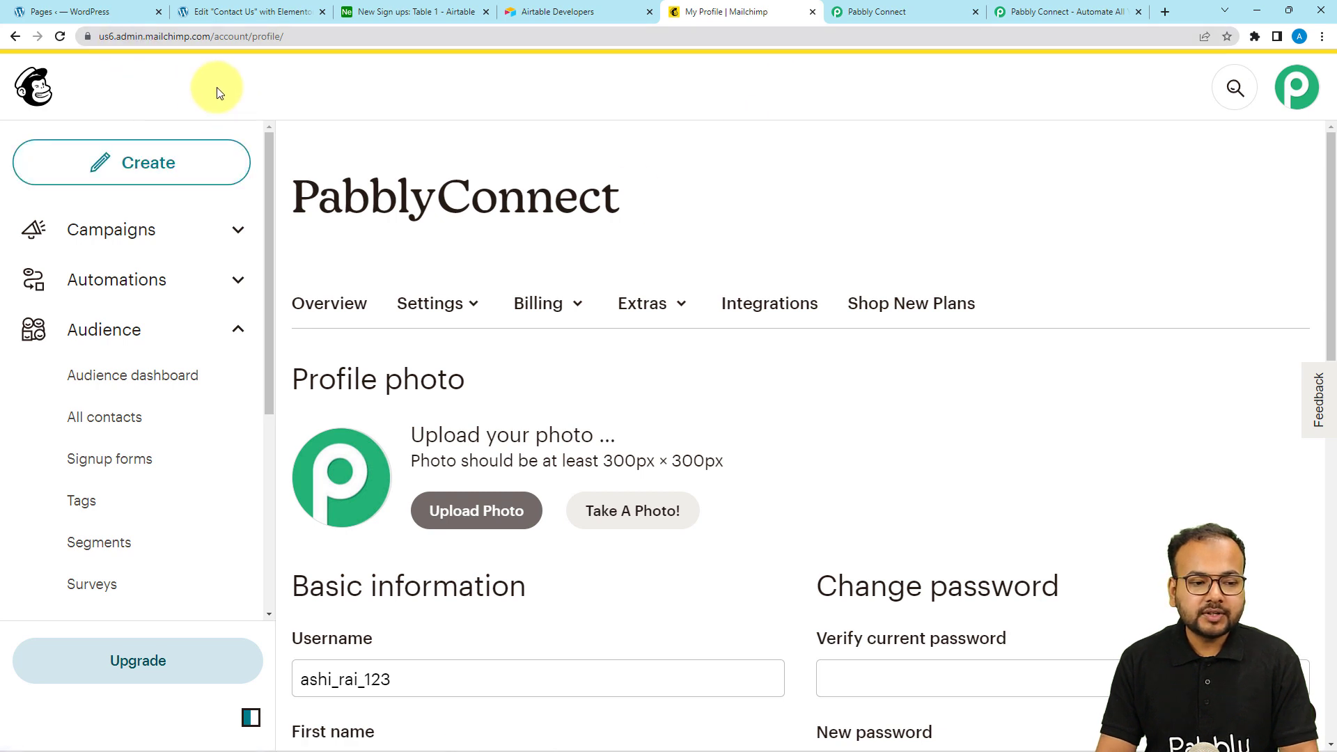
Copy the us6 data center code from the Mailchimp URL into the Data Center field
left_click(99, 39)
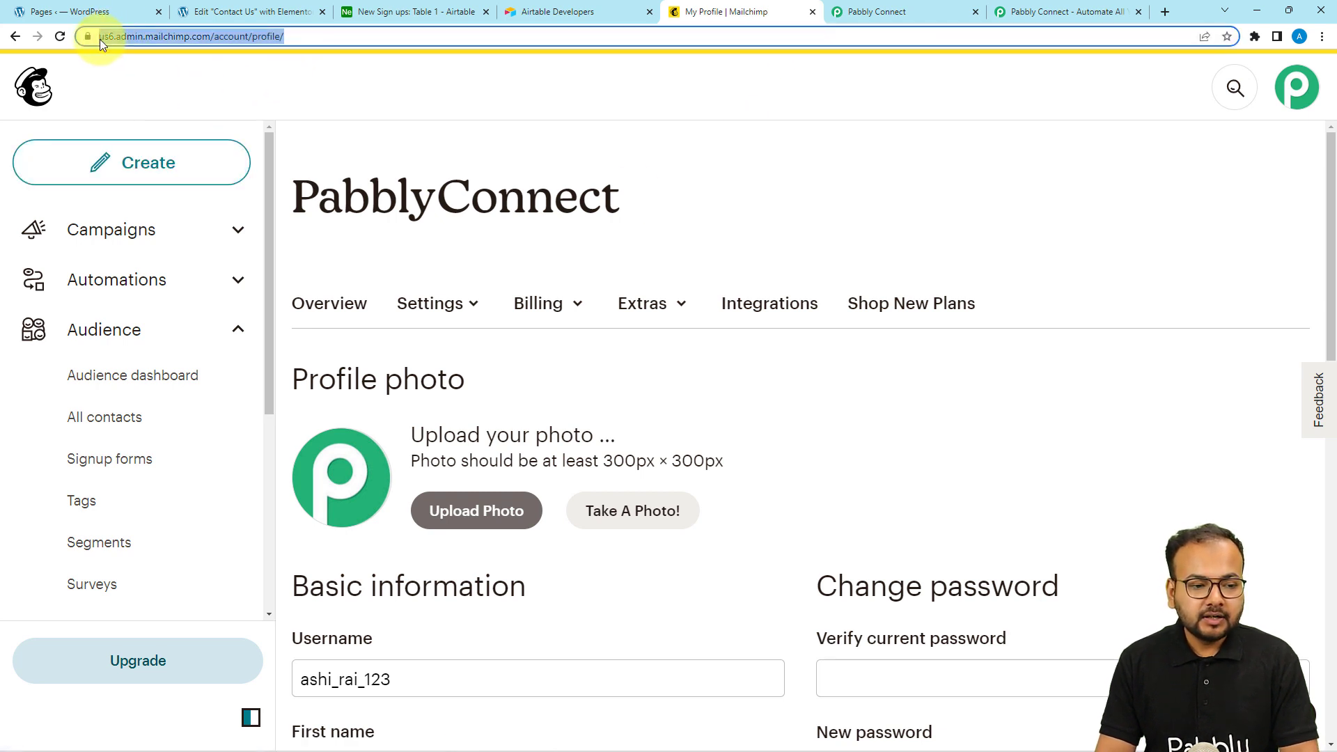
double_click(131, 36)
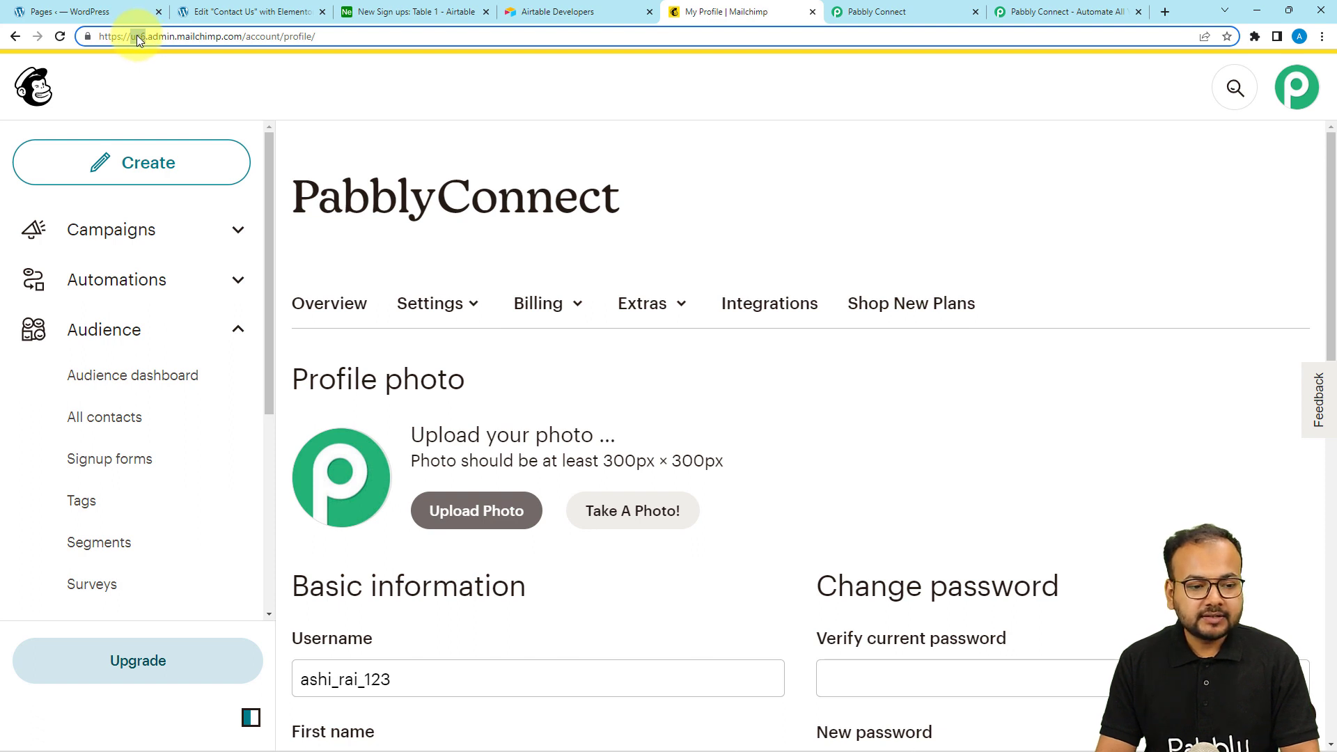
right_click(137, 37)
left_click(167, 115)
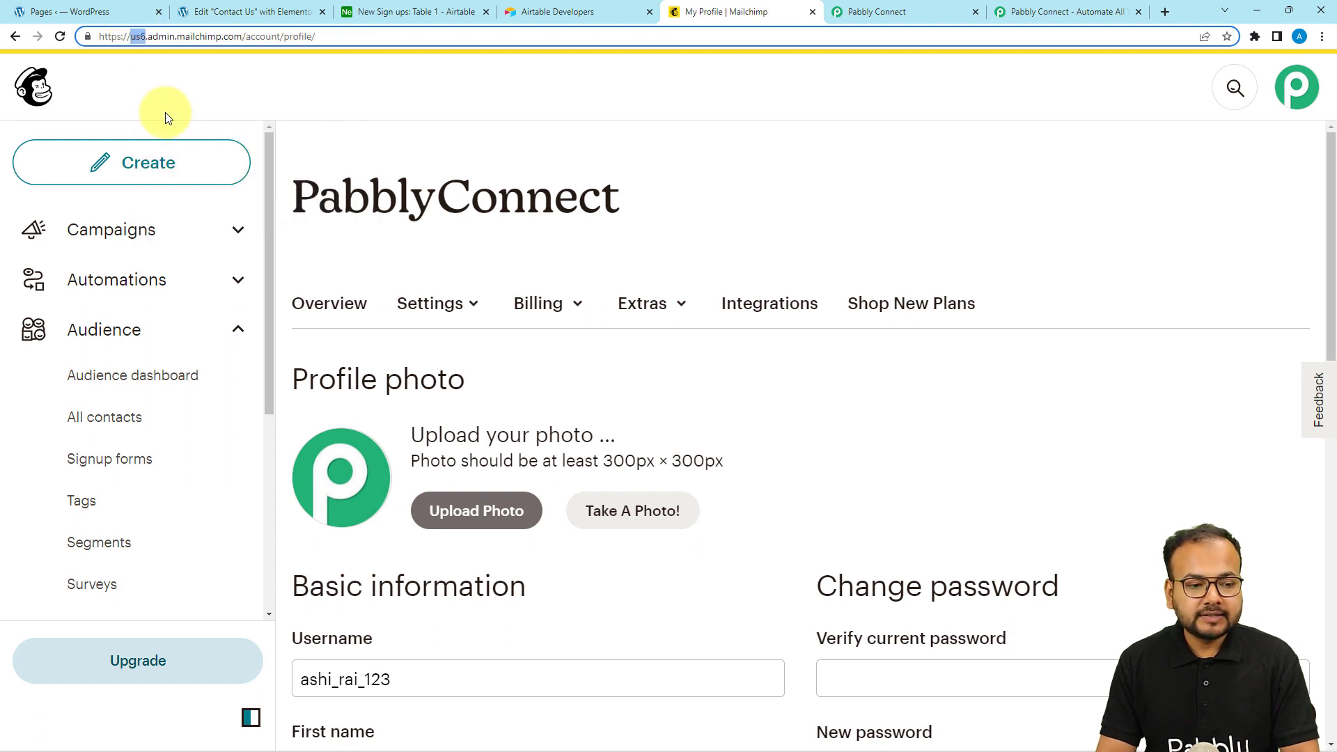
left_click(859, 12)
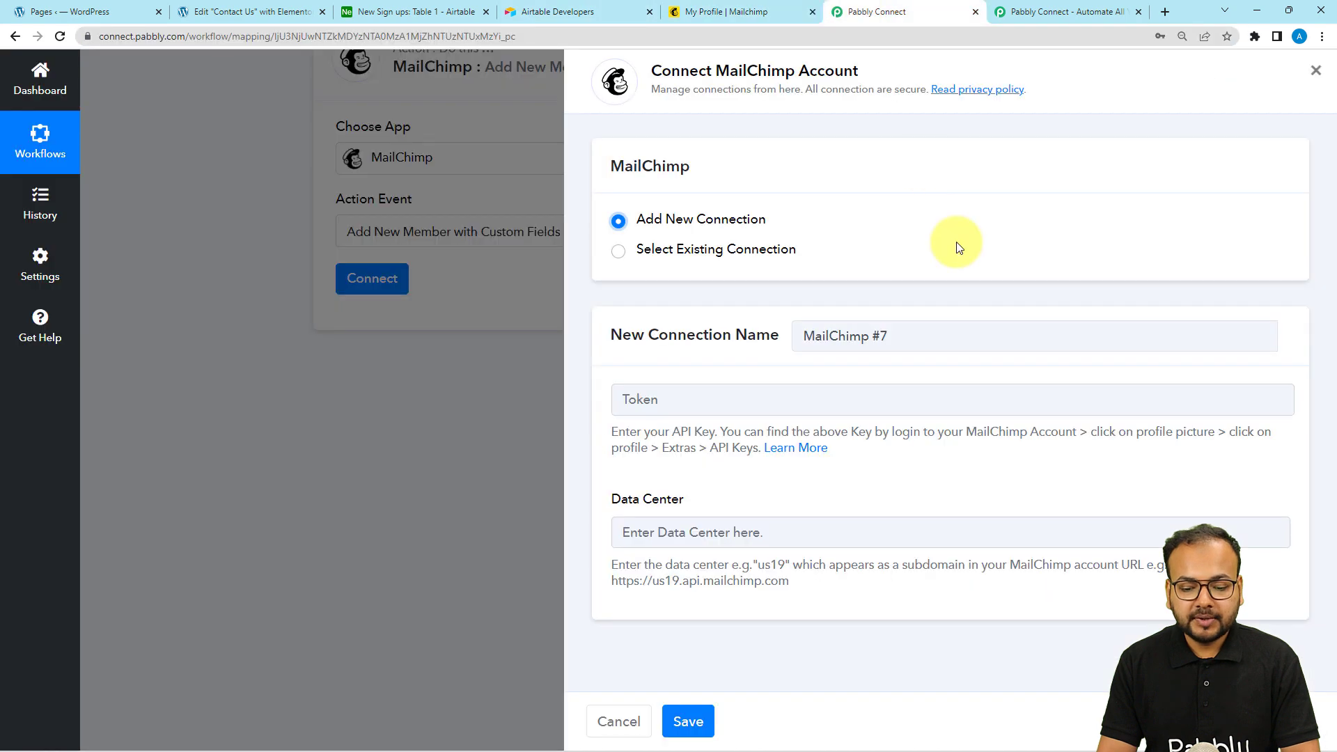
left_click(785, 527)
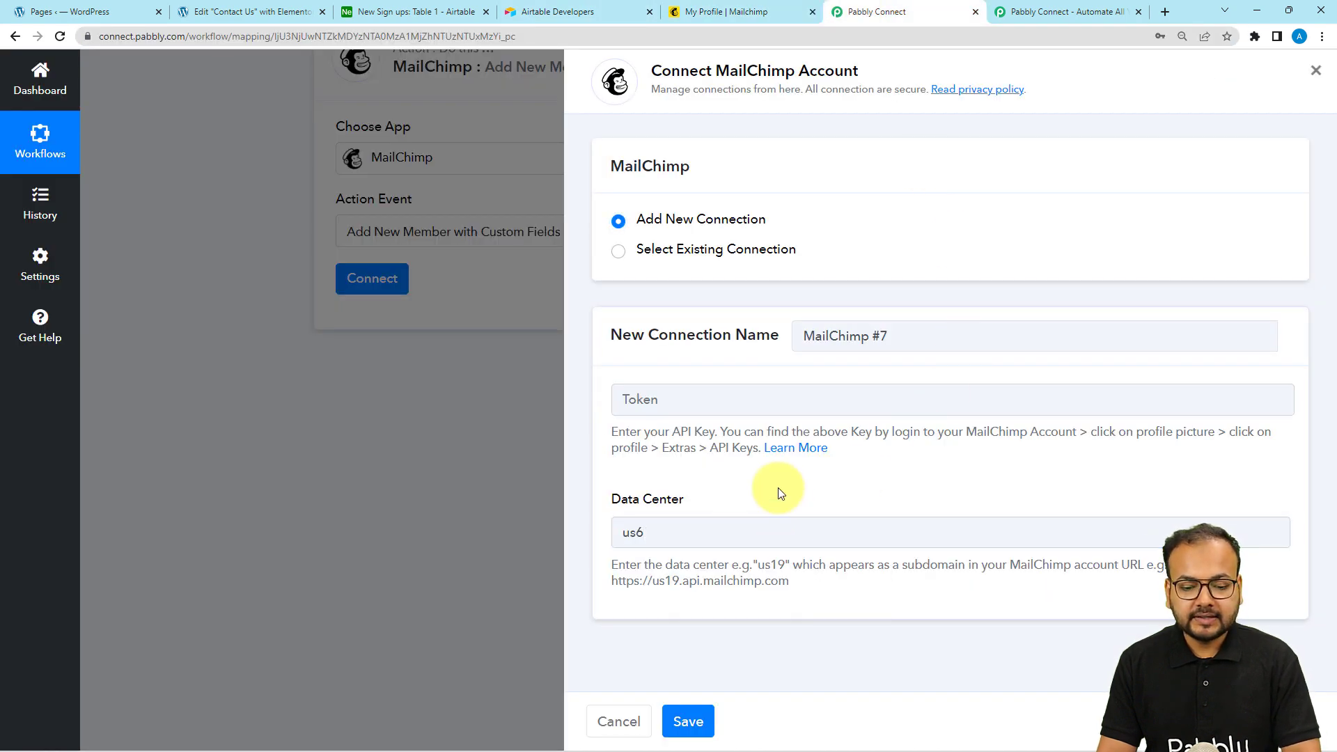
Open the Mailchimp account's API keys page from Extras
left_click(743, 12)
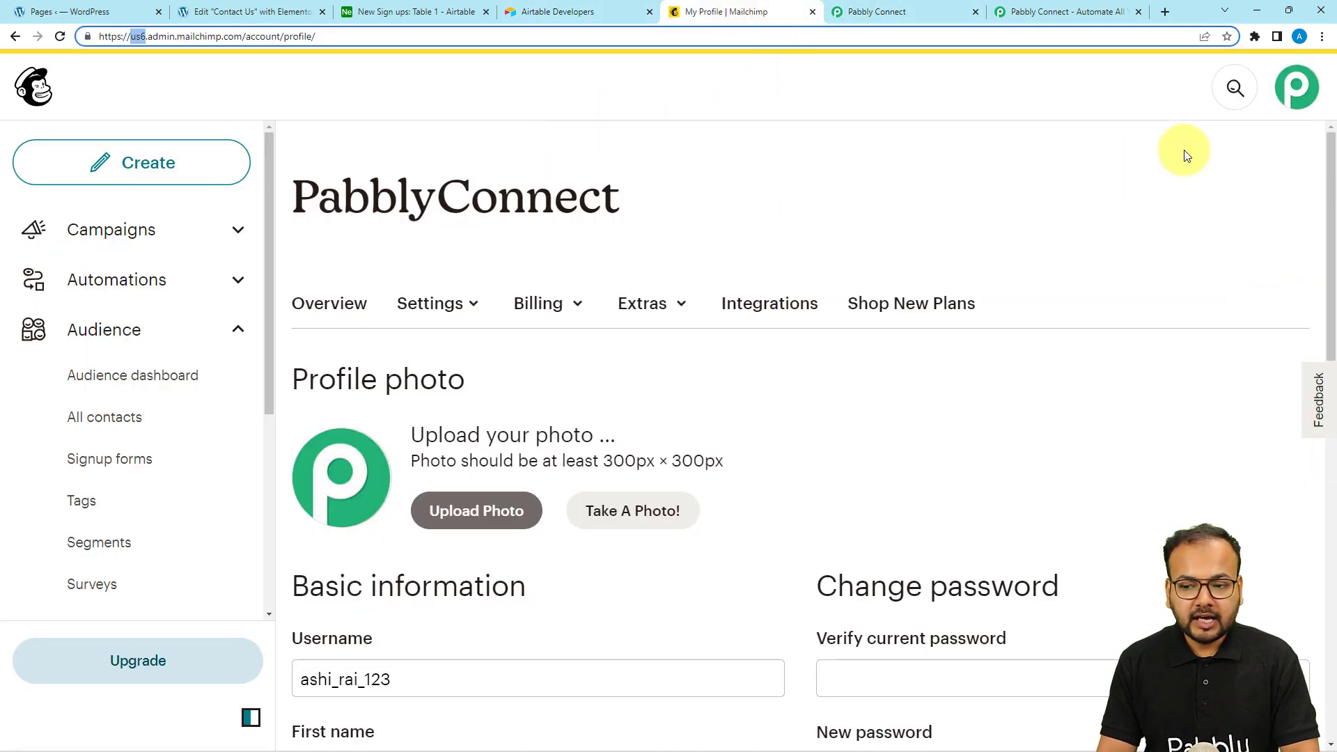
left_click(641, 306)
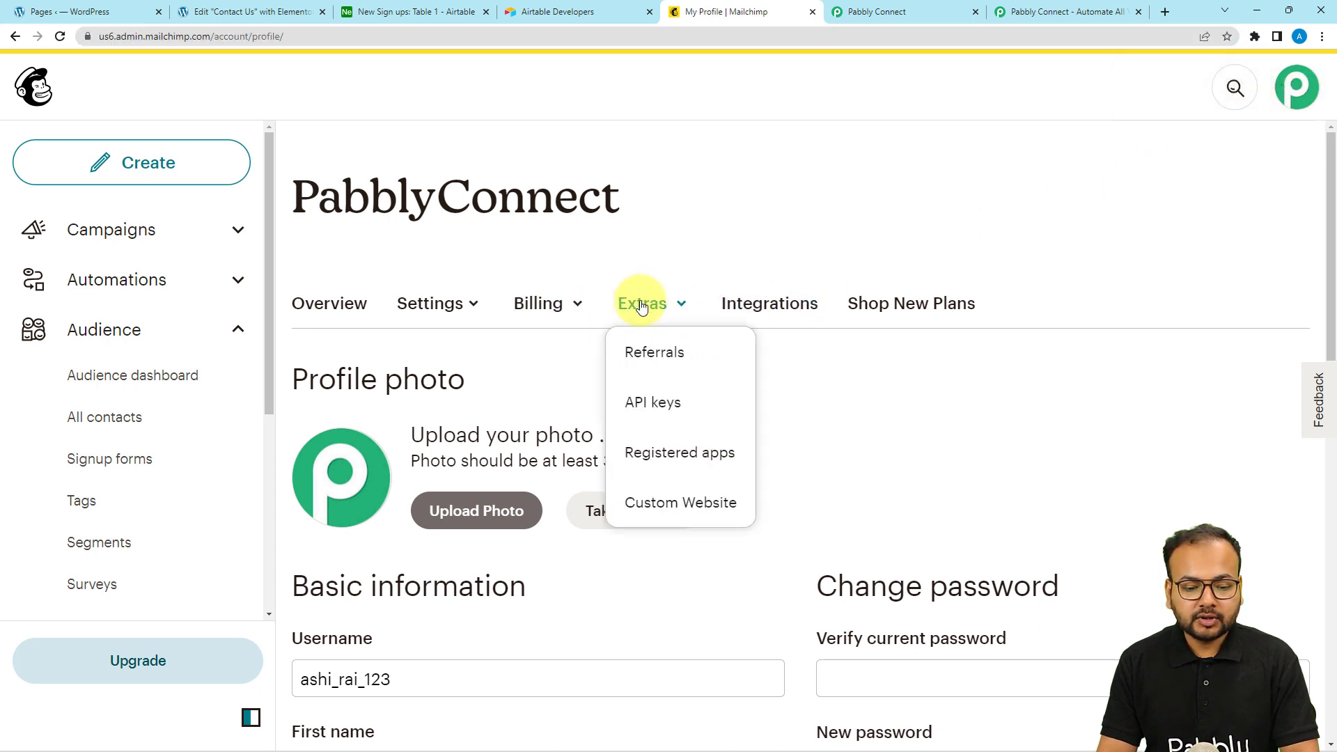
left_click(648, 412)
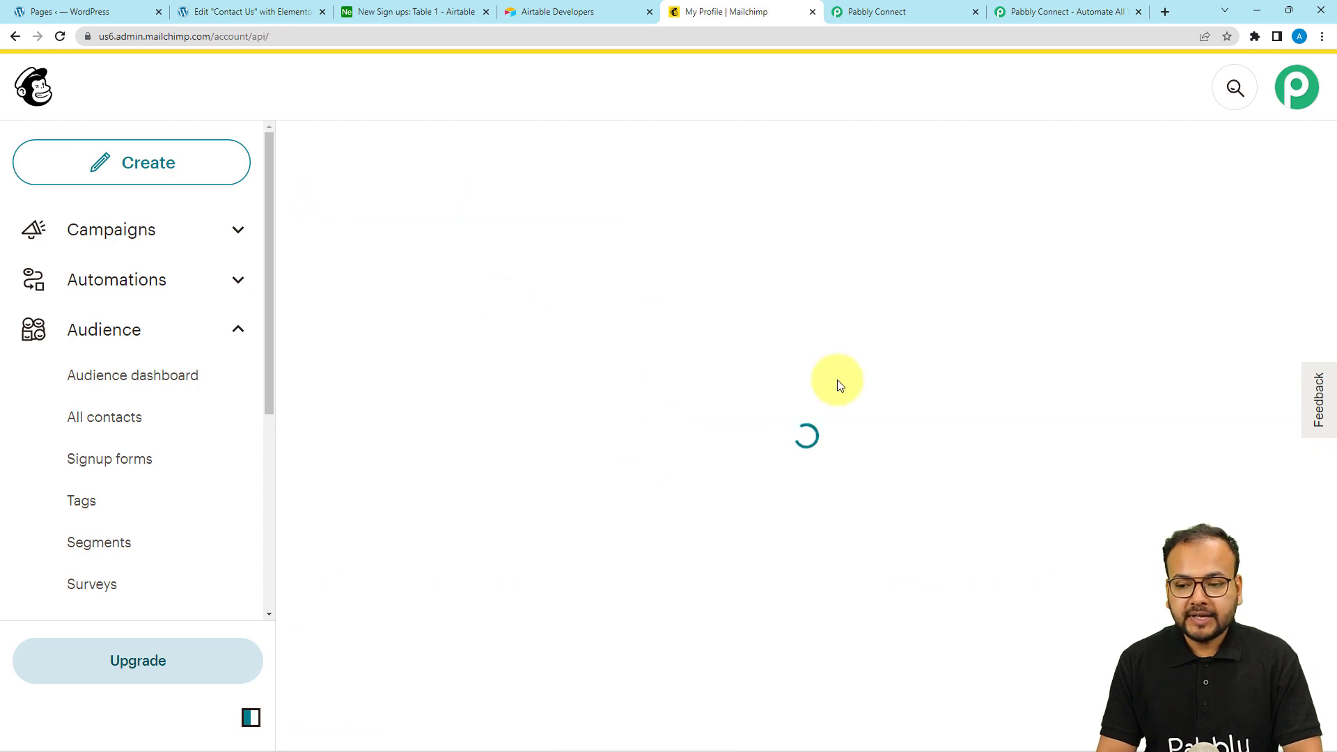
scroll(641, 416, "down", 10)
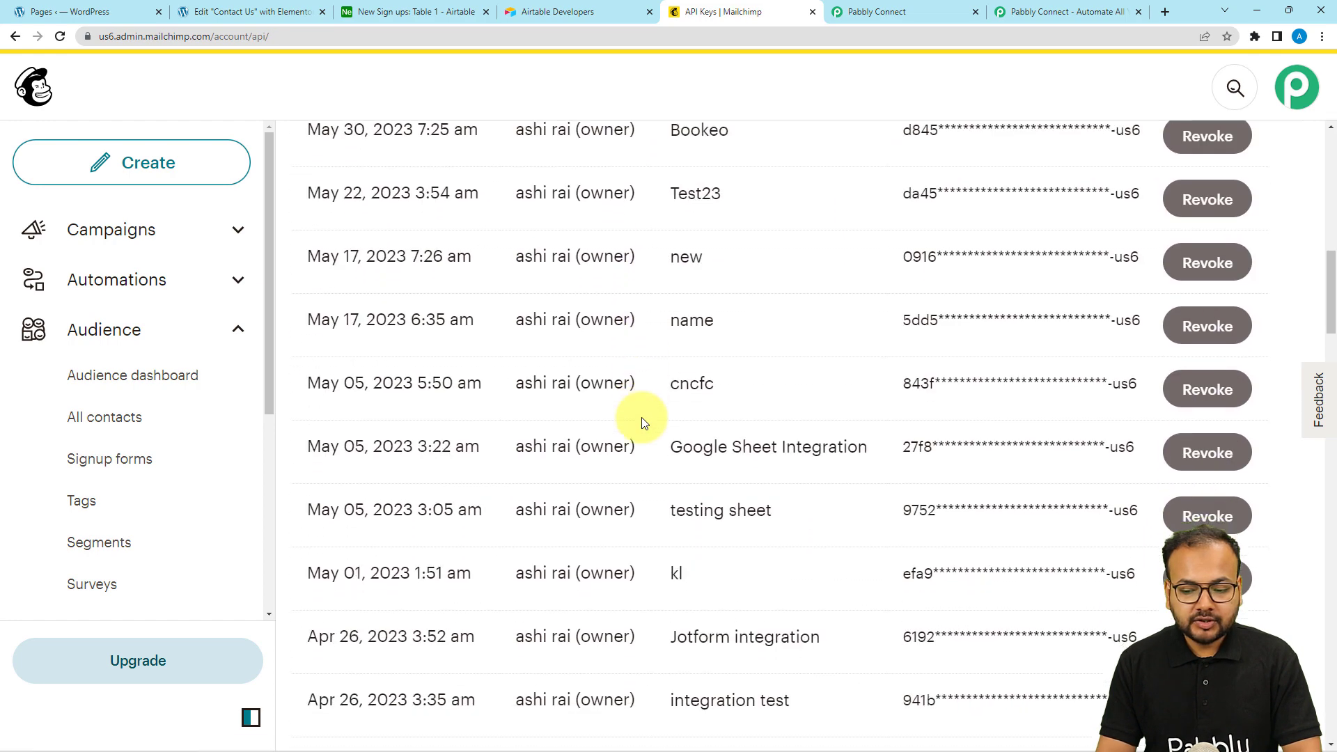
scroll(641, 418, "down", 15)
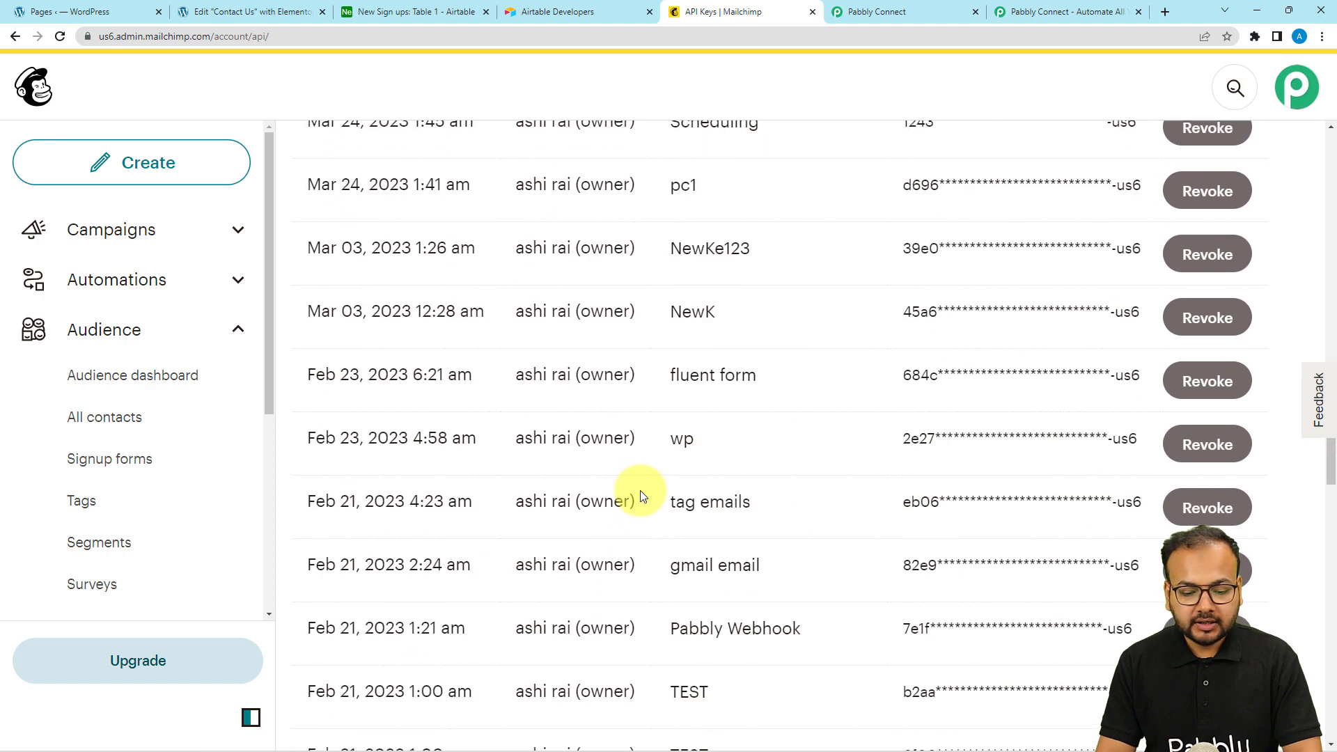
scroll(641, 497, "down", 20)
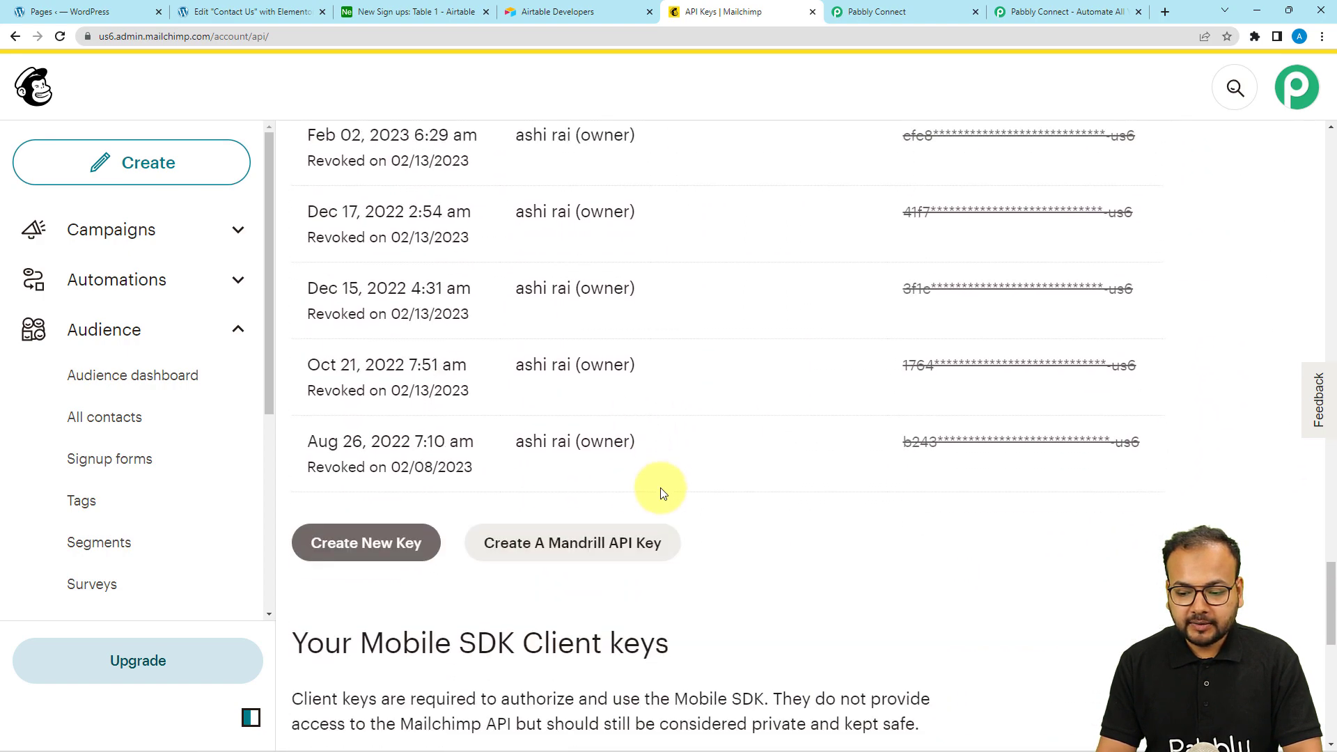
Create a new API key named 'teest' and copy it to the clipboard
left_click(355, 545)
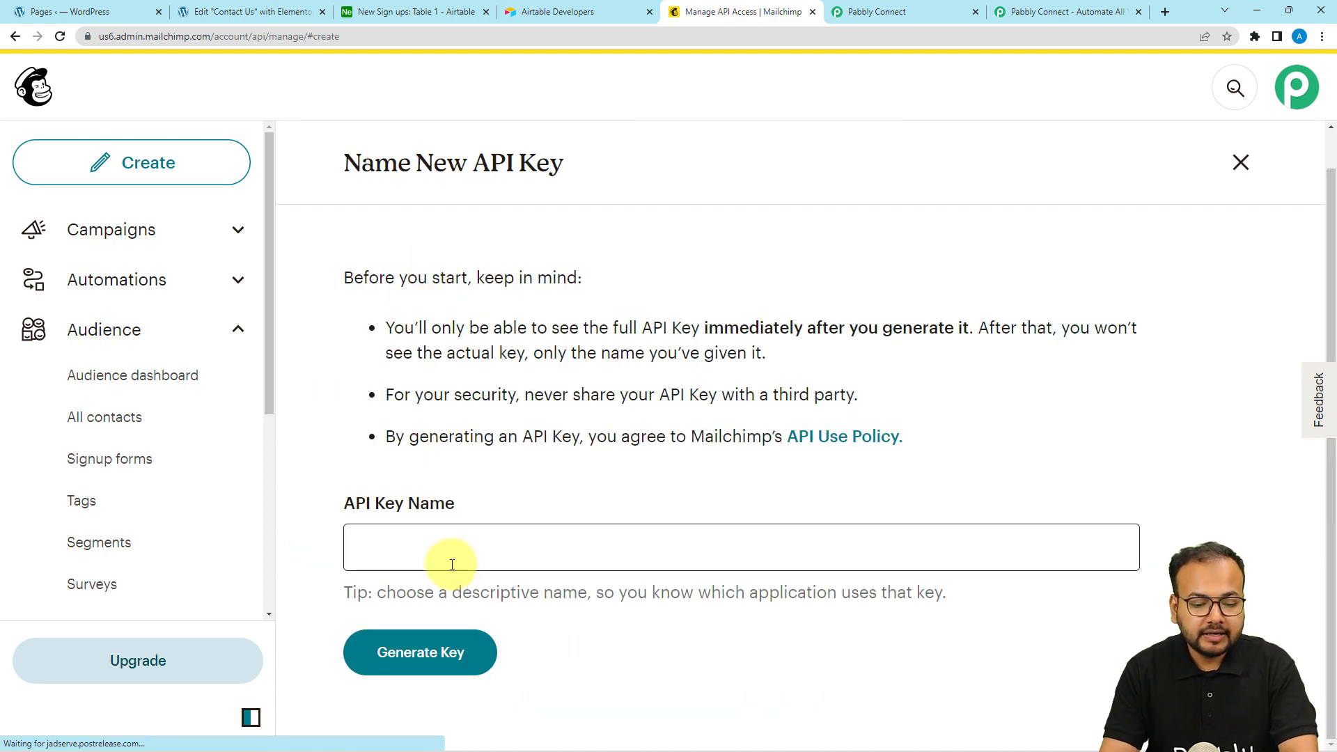
left_click(453, 564)
type("te")
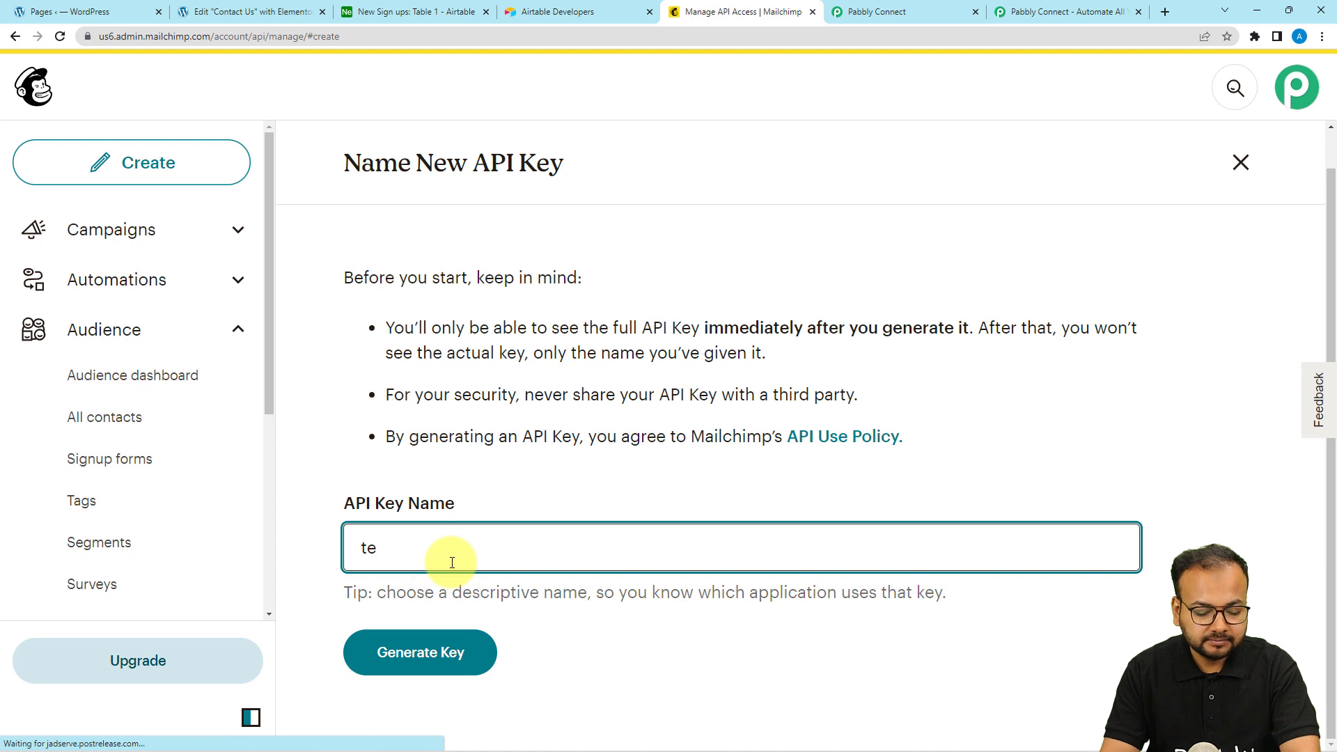
type("est")
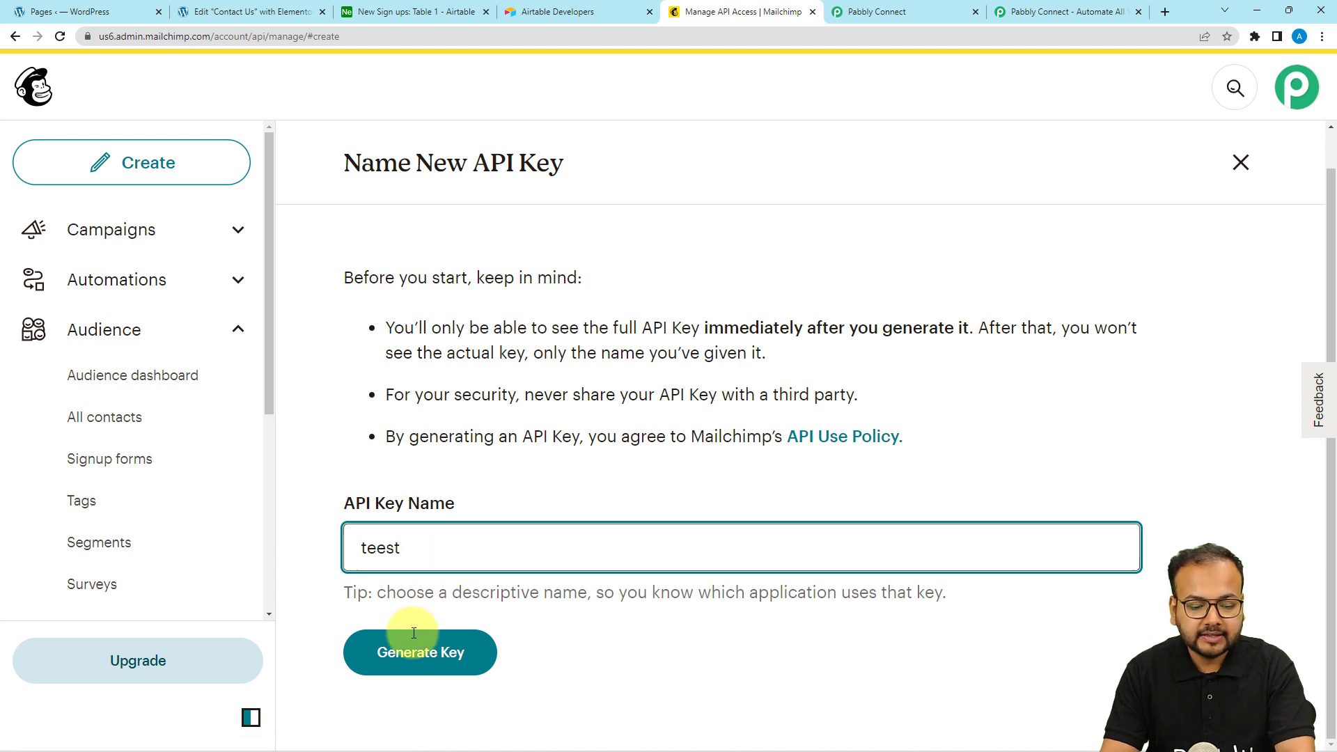
left_click(421, 662)
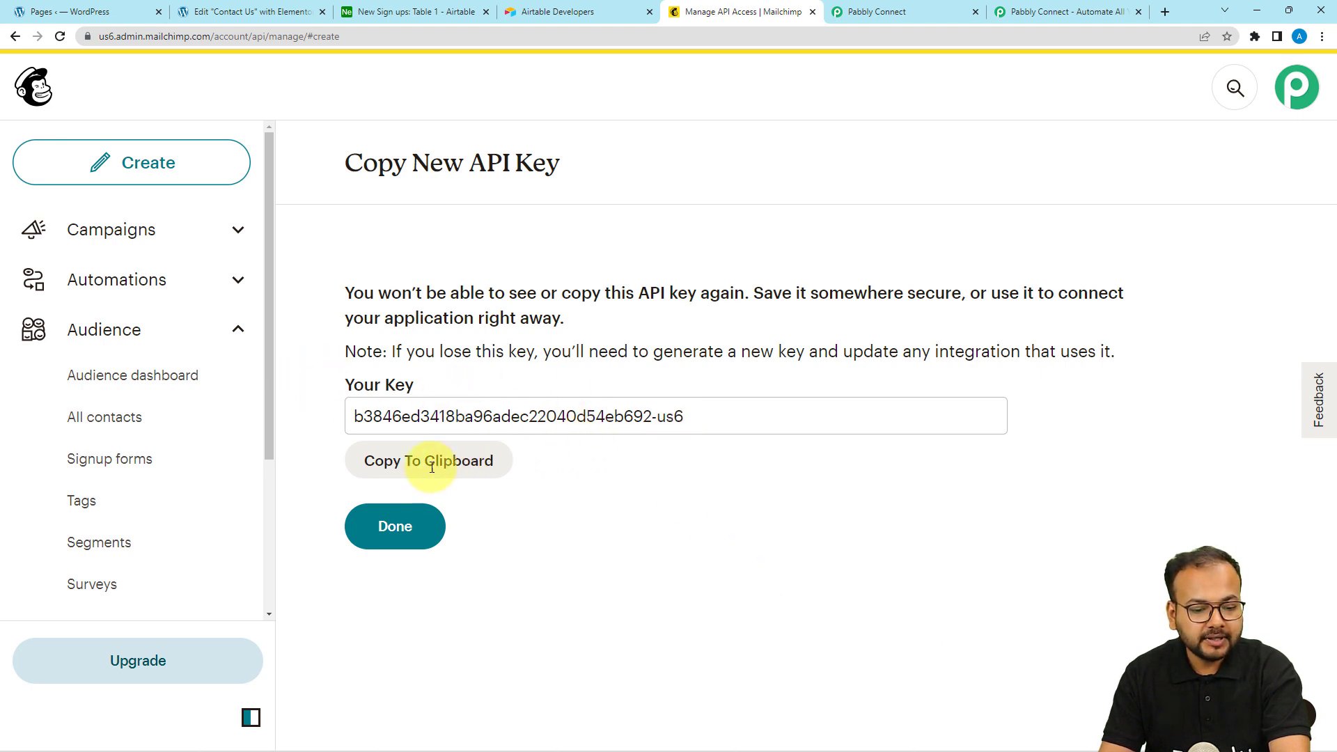
left_click(391, 462)
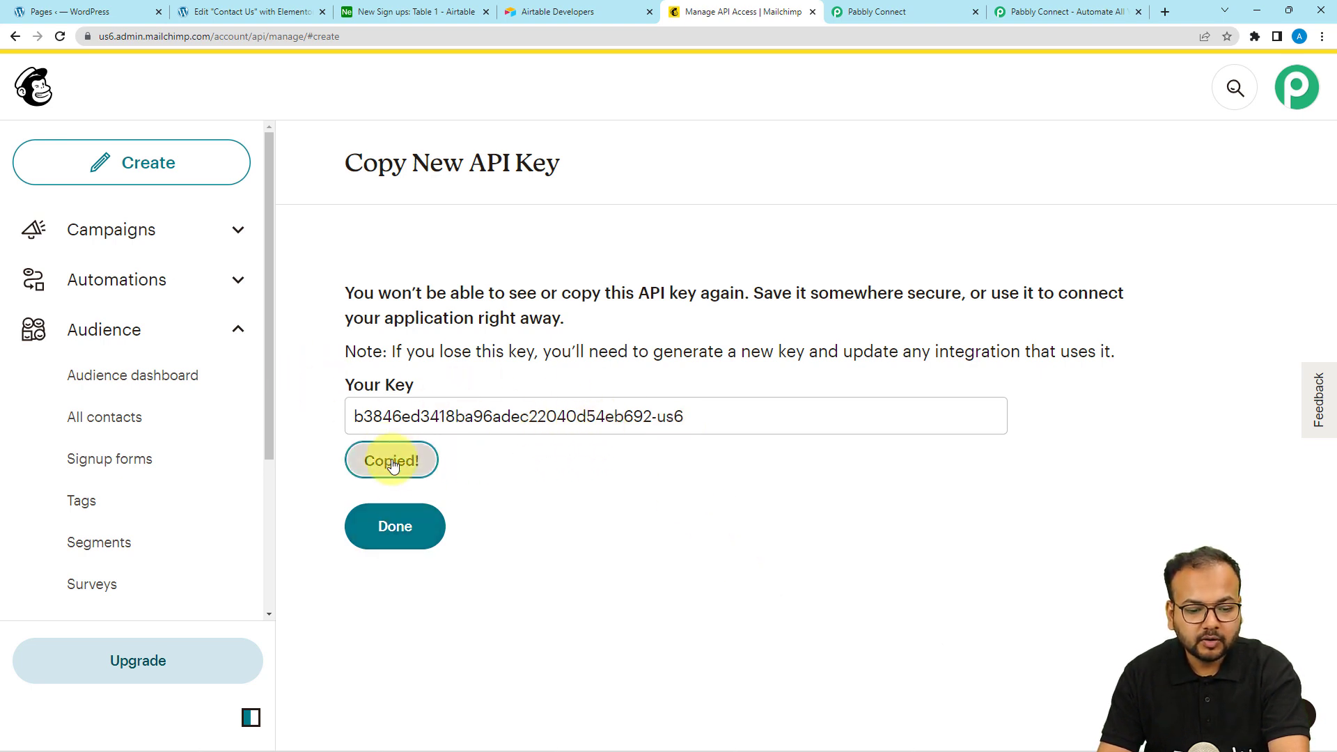
left_click(394, 529)
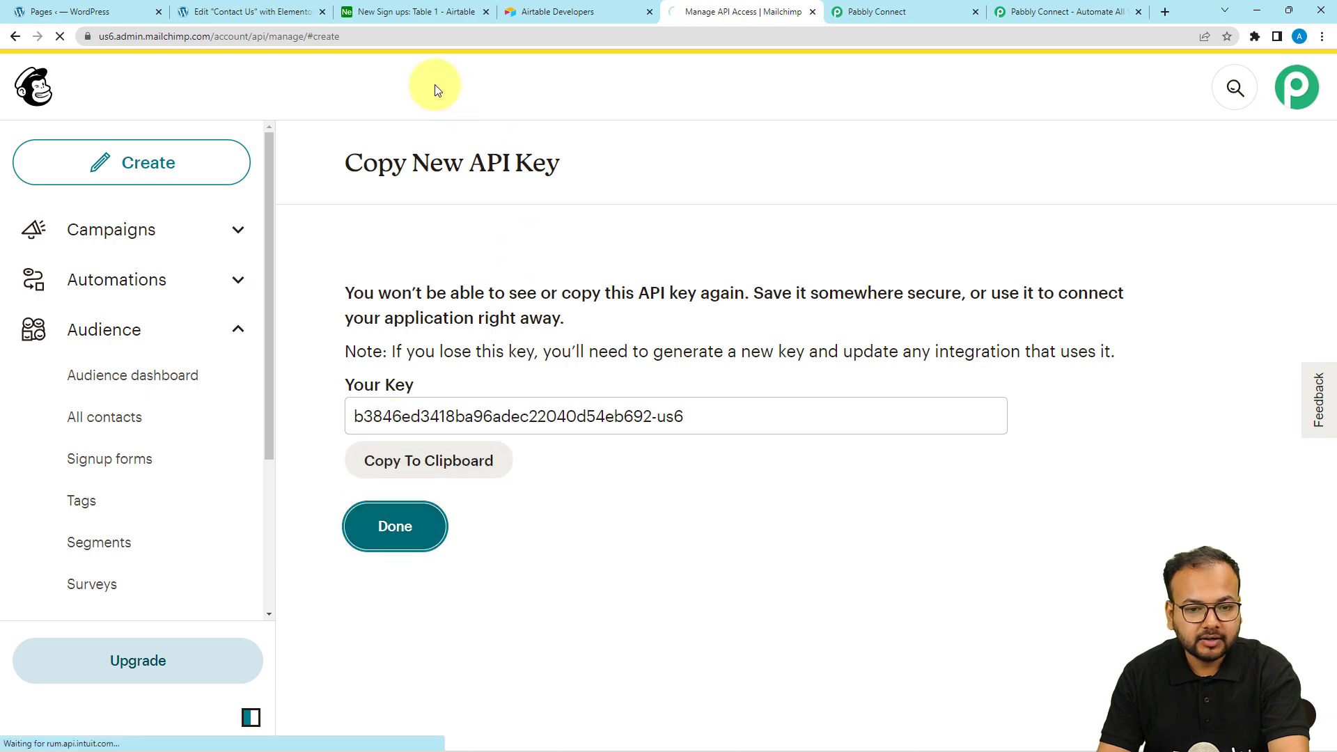
left_click(853, 12)
Paste the API key into Token and save the MailChimp connection
left_click(693, 407)
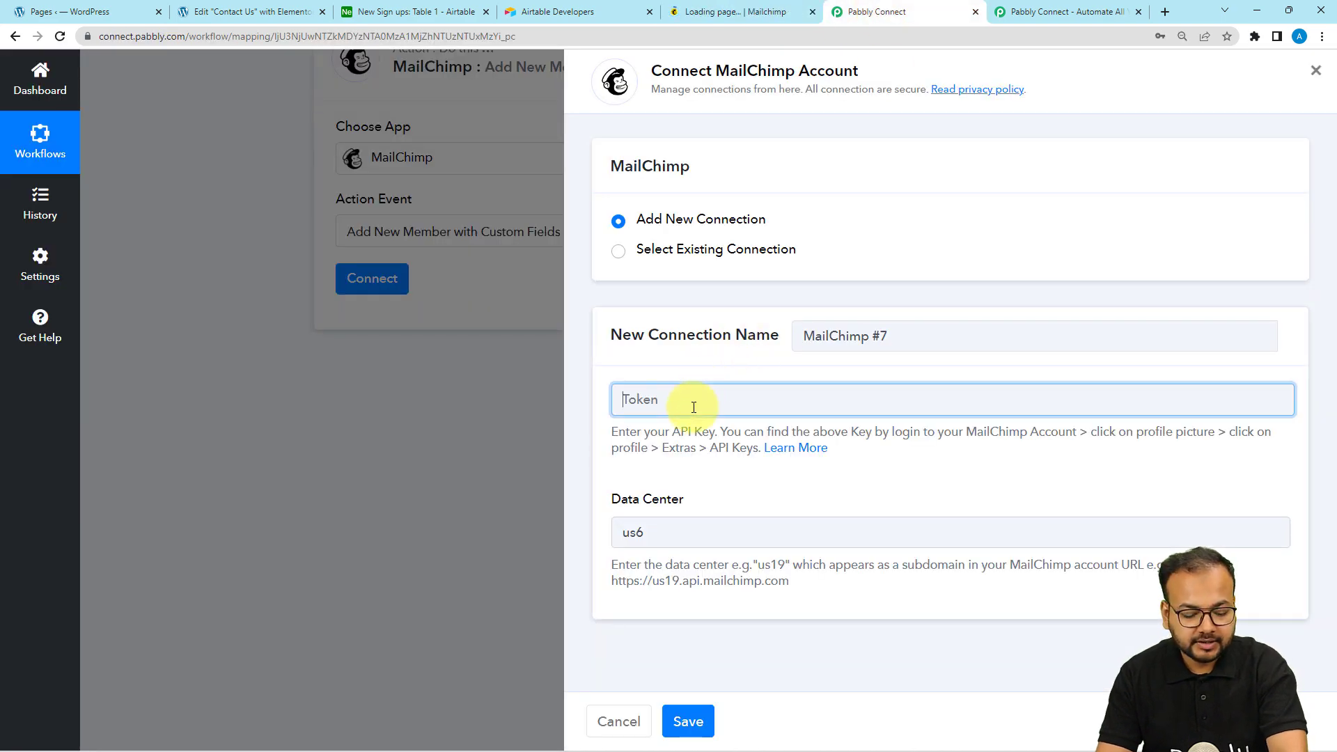
key("ctrl+v")
left_click(691, 721)
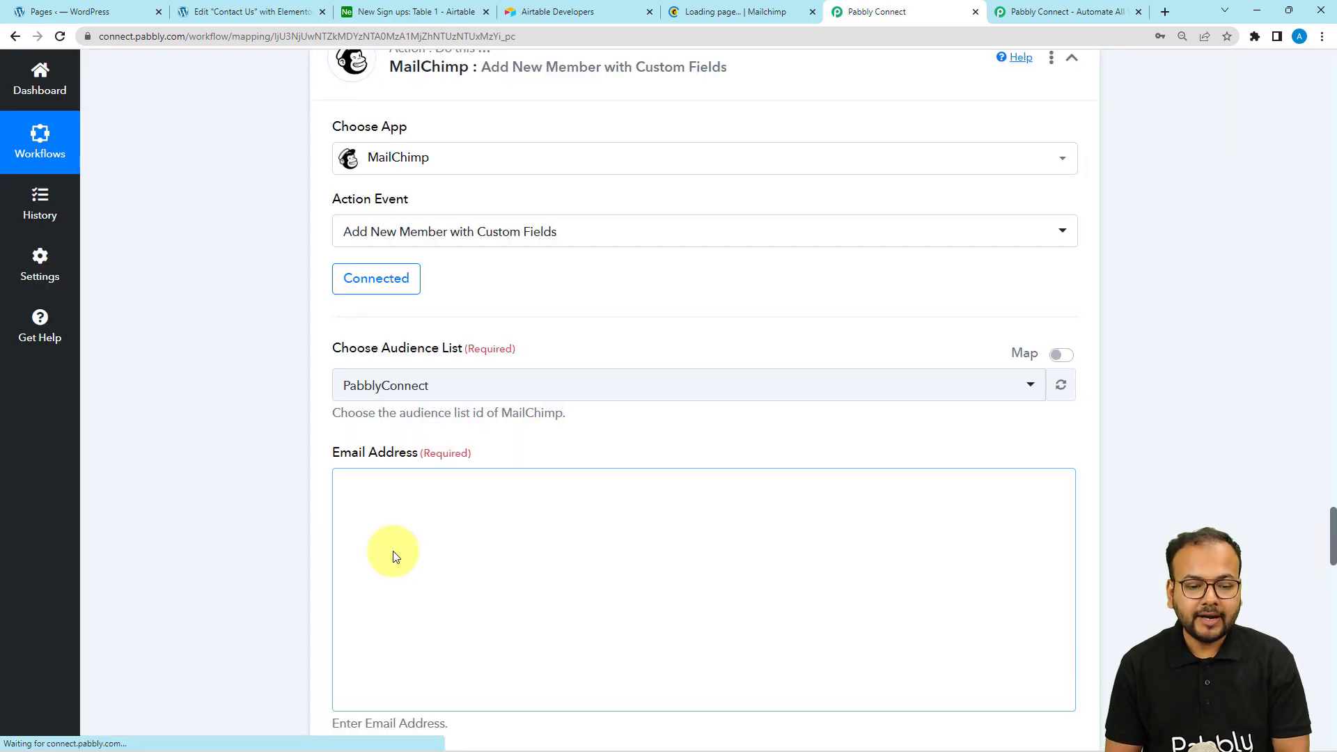
scroll(271, 274, "down", 3)
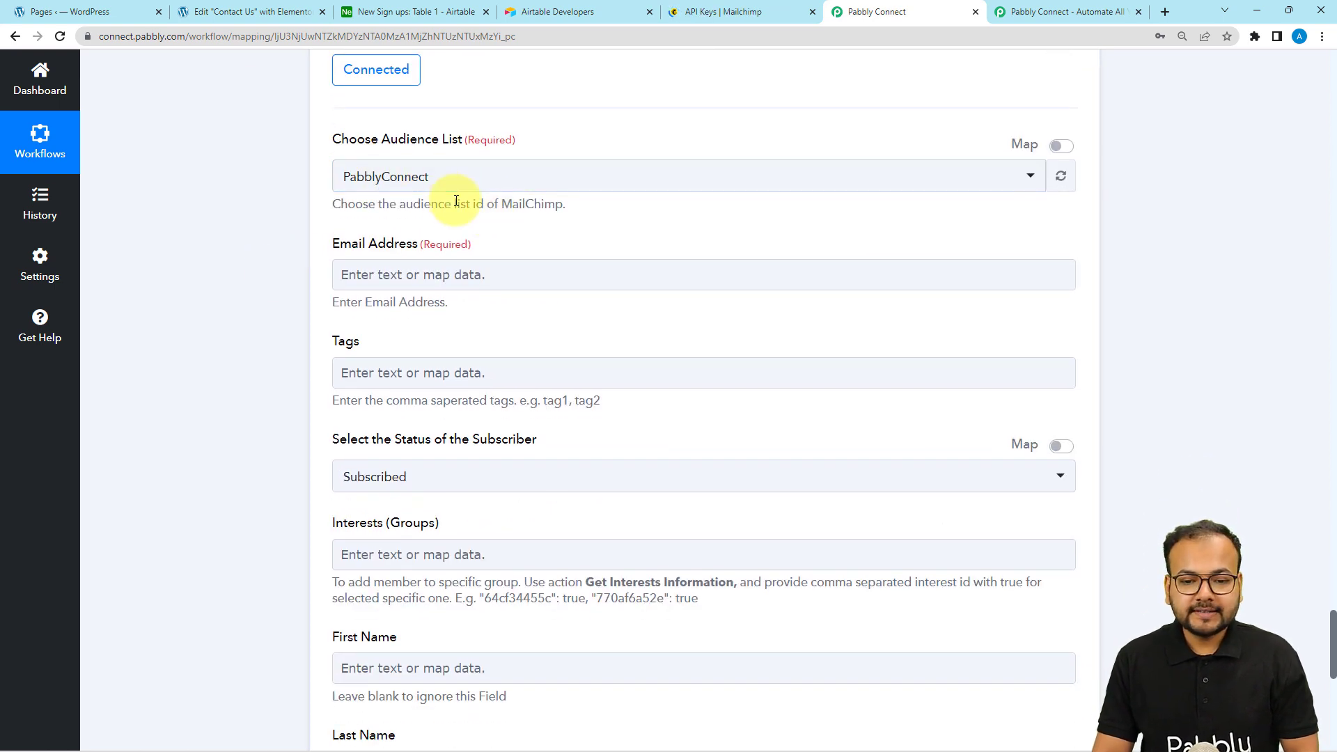
Keep PabblyConnect as the audience list and begin mapping the Email Address field
left_click(457, 185)
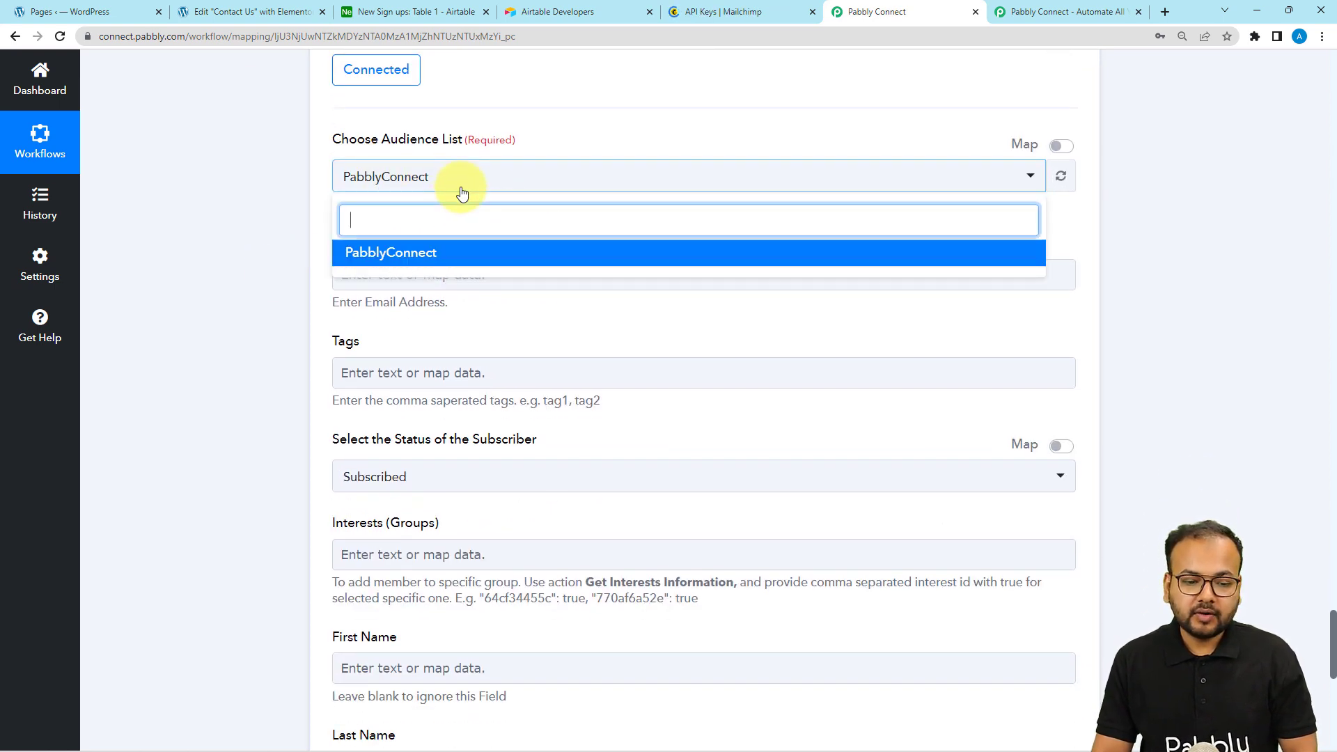
left_click(259, 233)
scroll(241, 216, "down", 2)
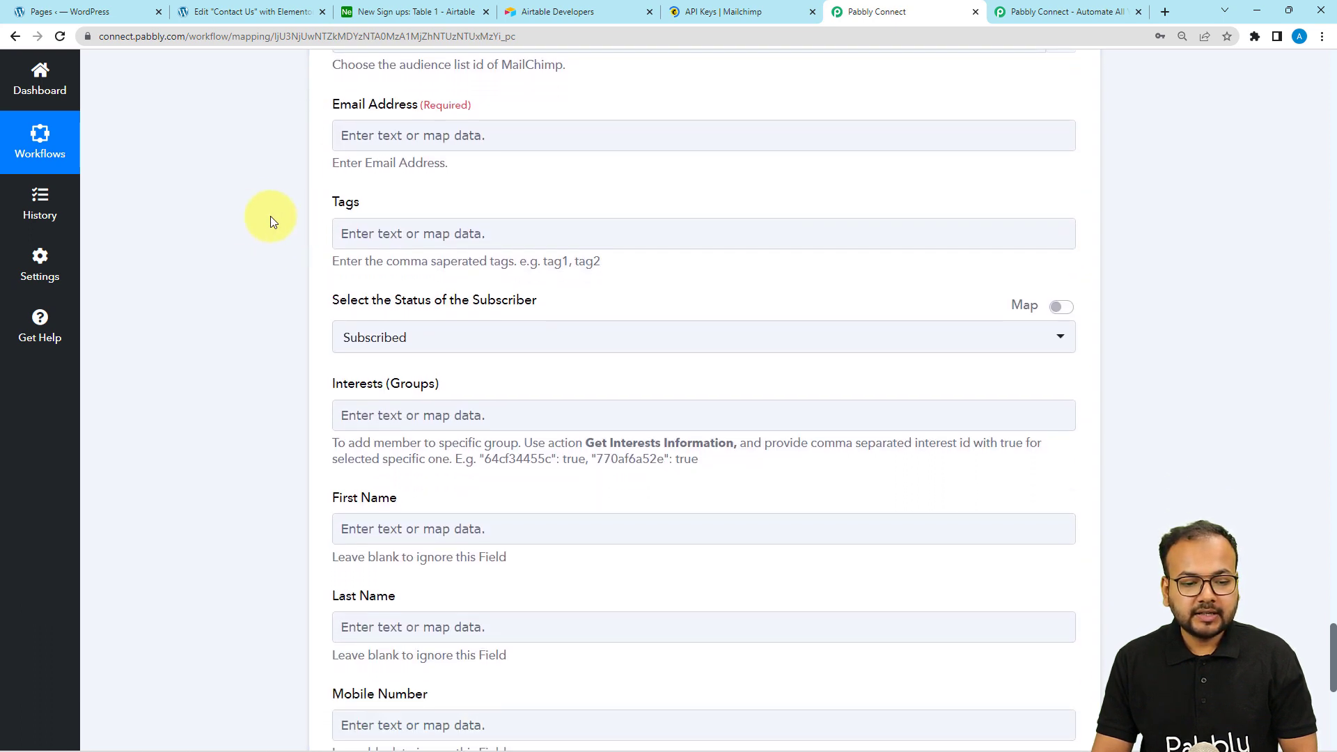
left_click(396, 138)
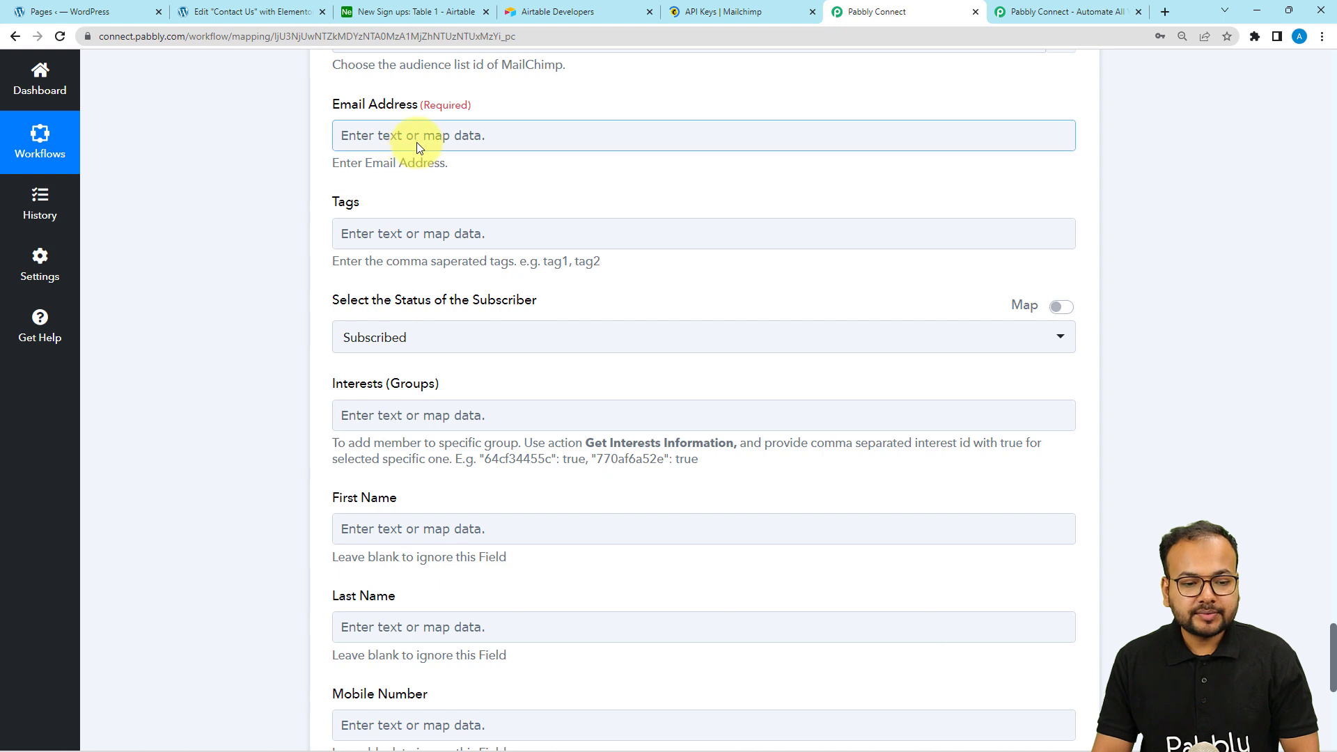
left_click(424, 175)
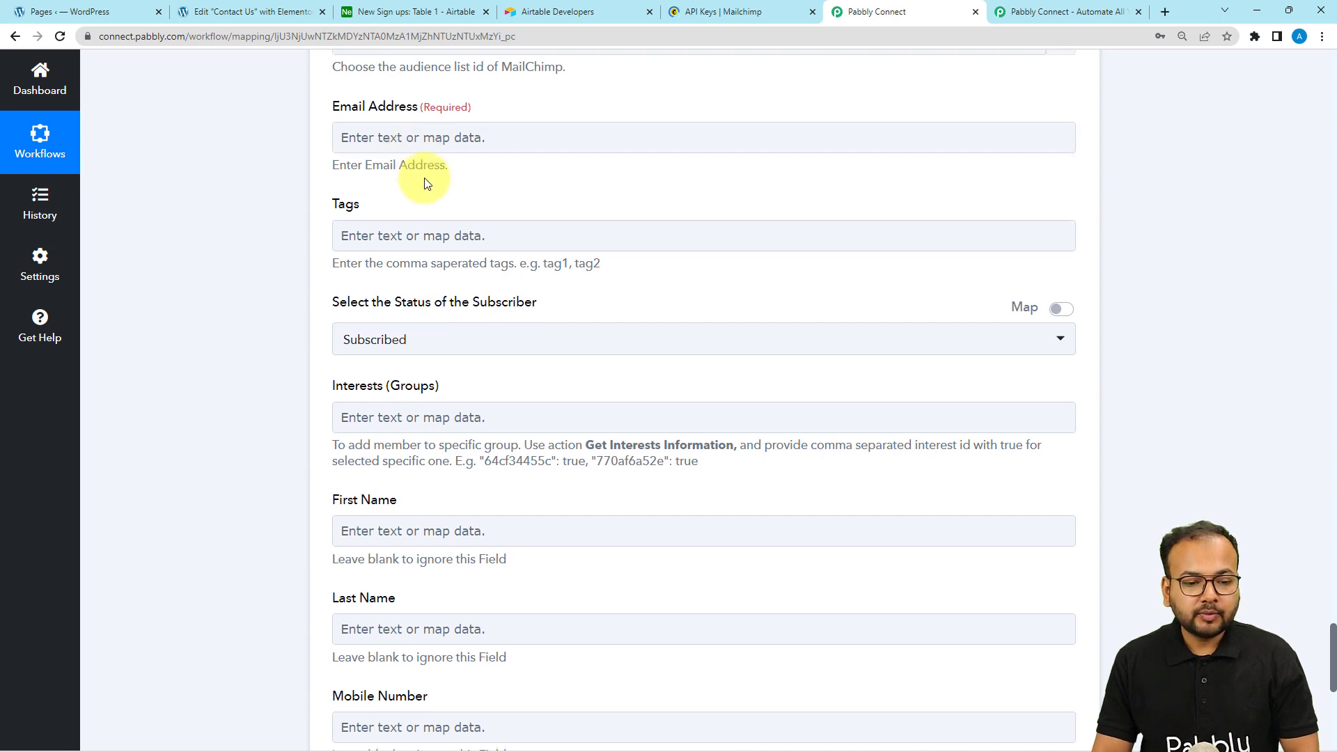
scroll(424, 177, "up", 1)
left_click(411, 204)
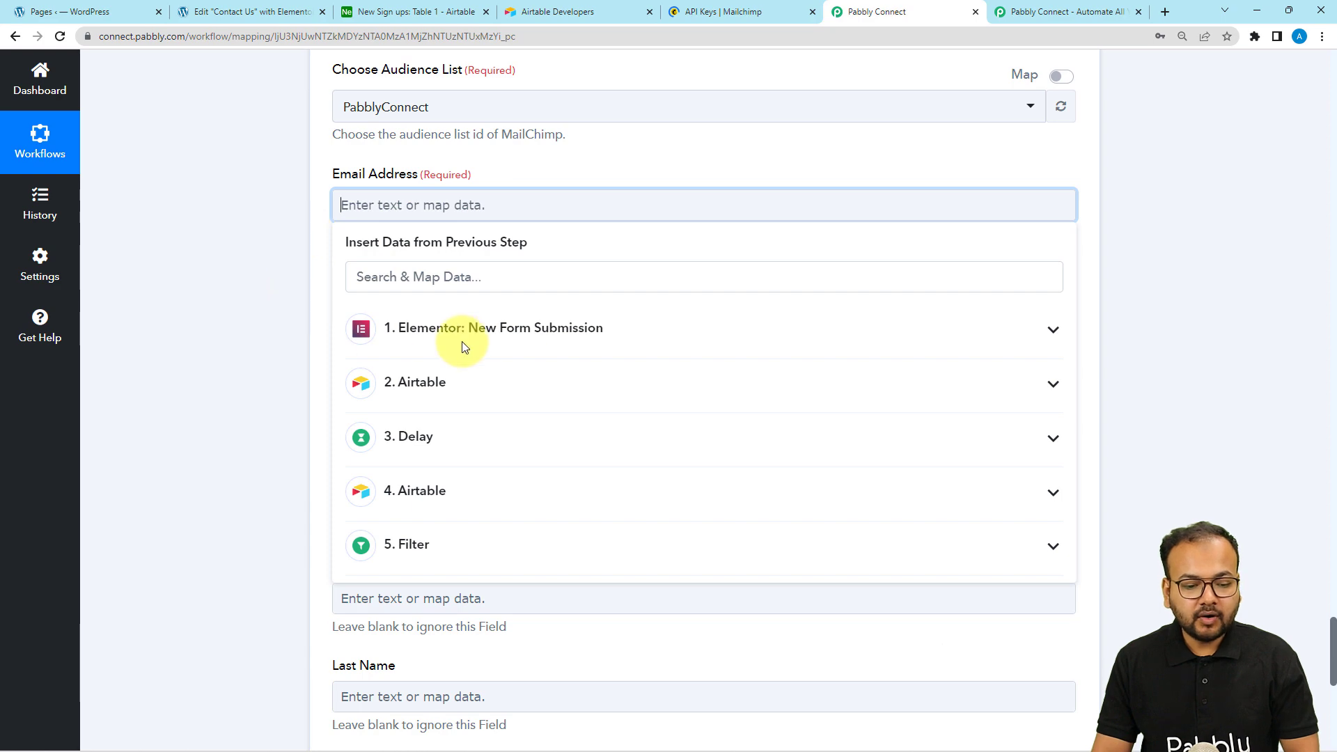
Map the Elementor submission's Email into the Mailchimp email address field
scroll(420, 244, "down", 2)
left_click(420, 191)
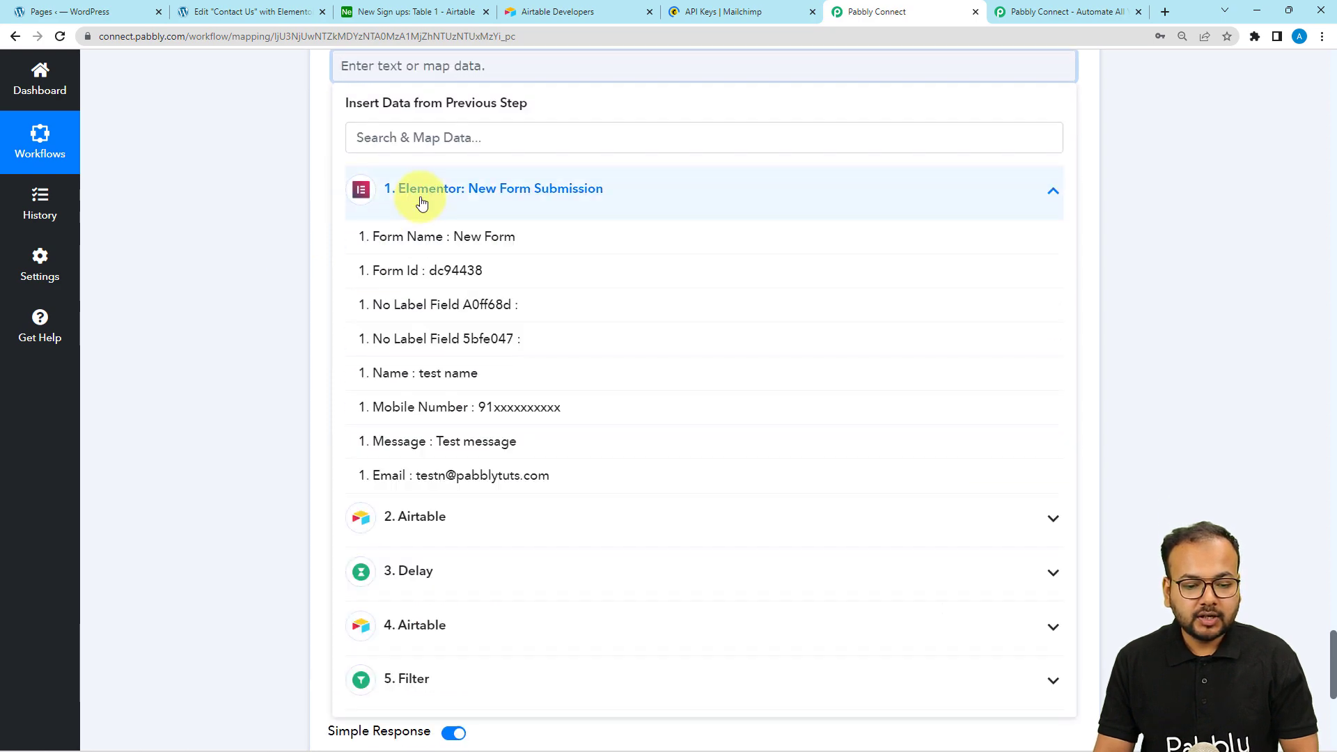
left_click(454, 479)
left_click(264, 348)
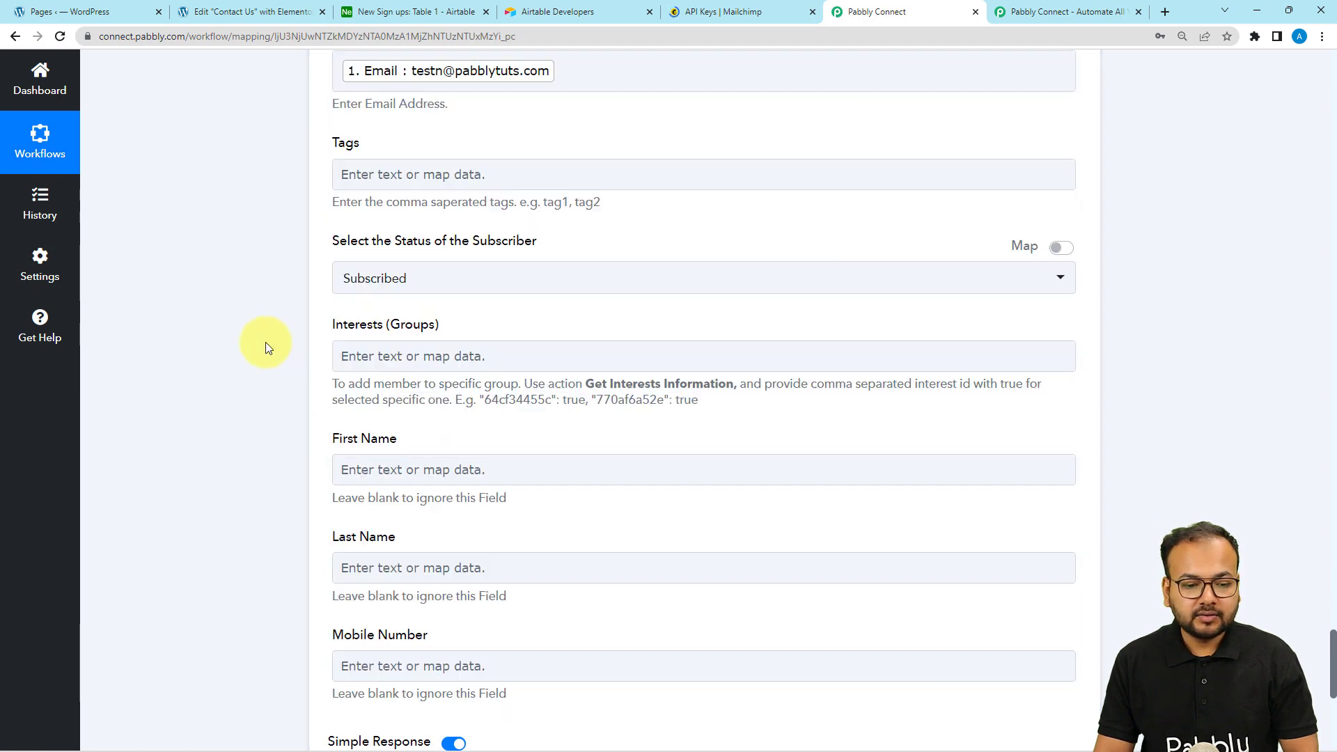
scroll(265, 342, "down", 1)
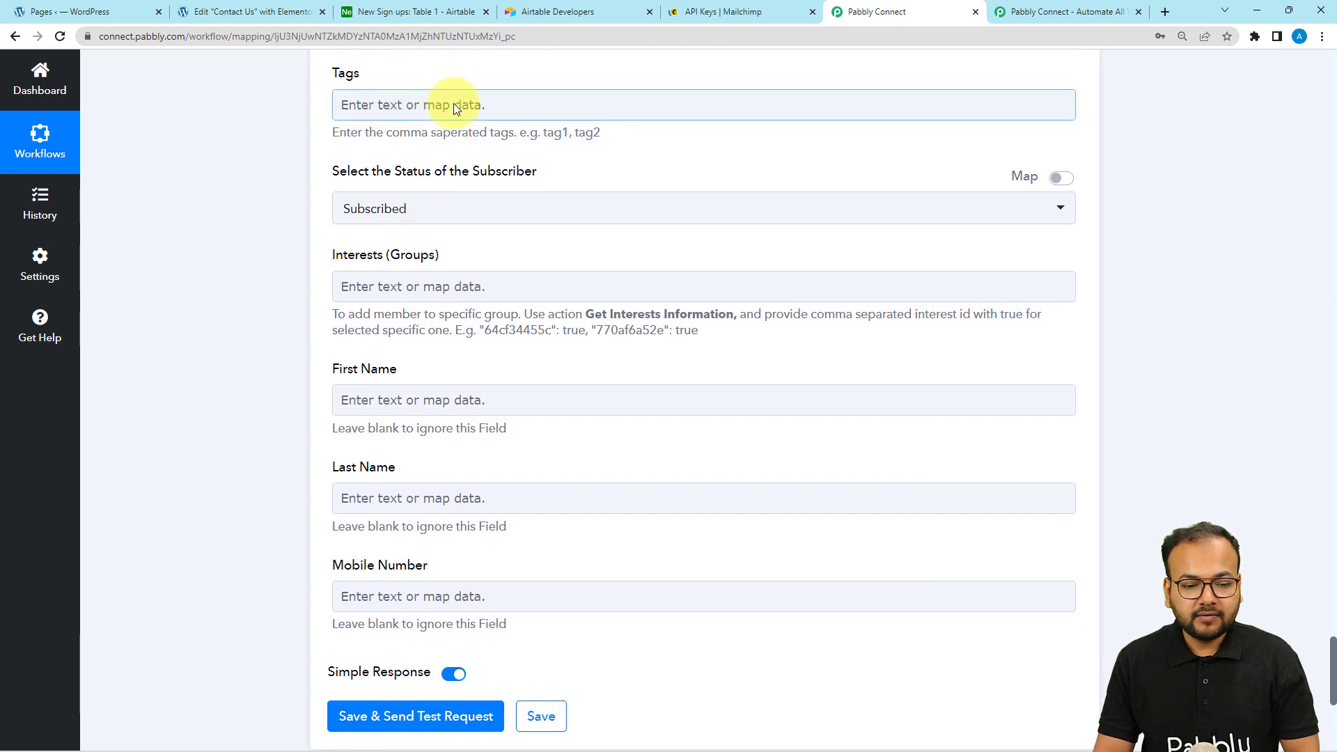
scroll(438, 181, "down", 1)
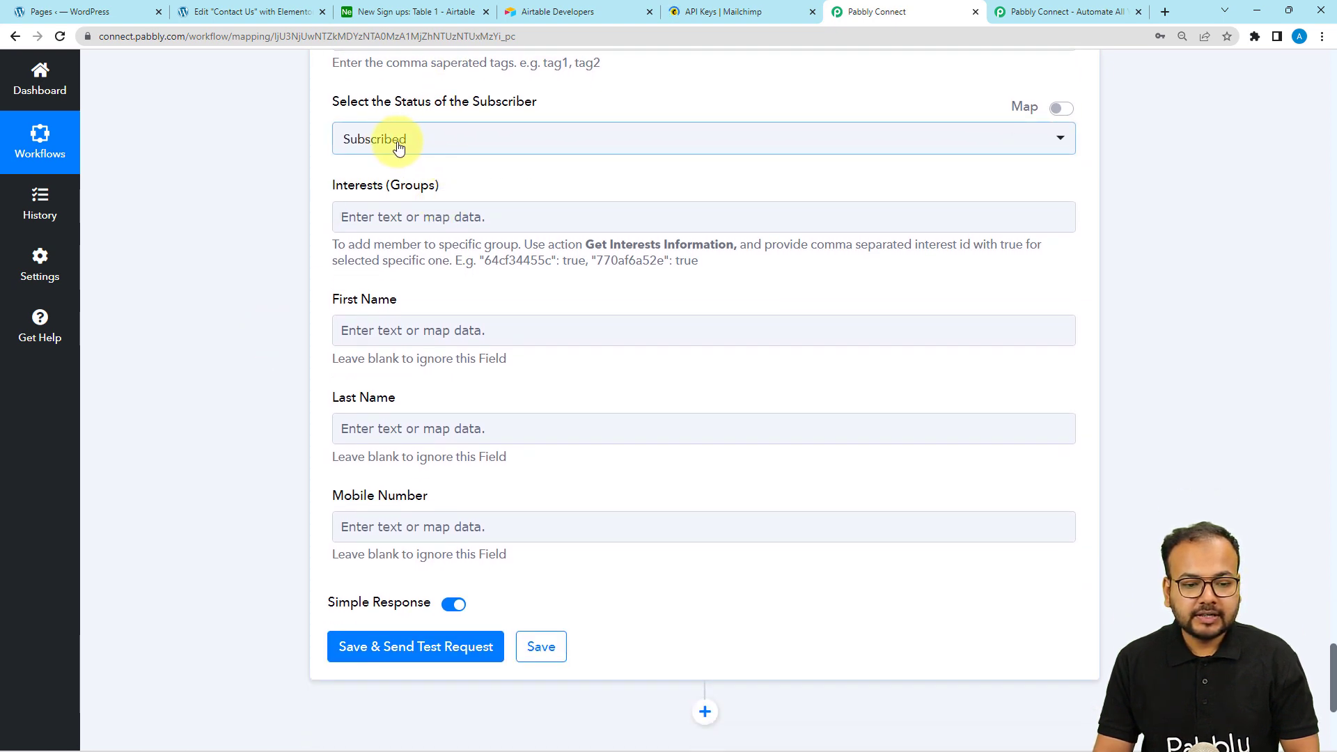
scroll(278, 222, "down", 2)
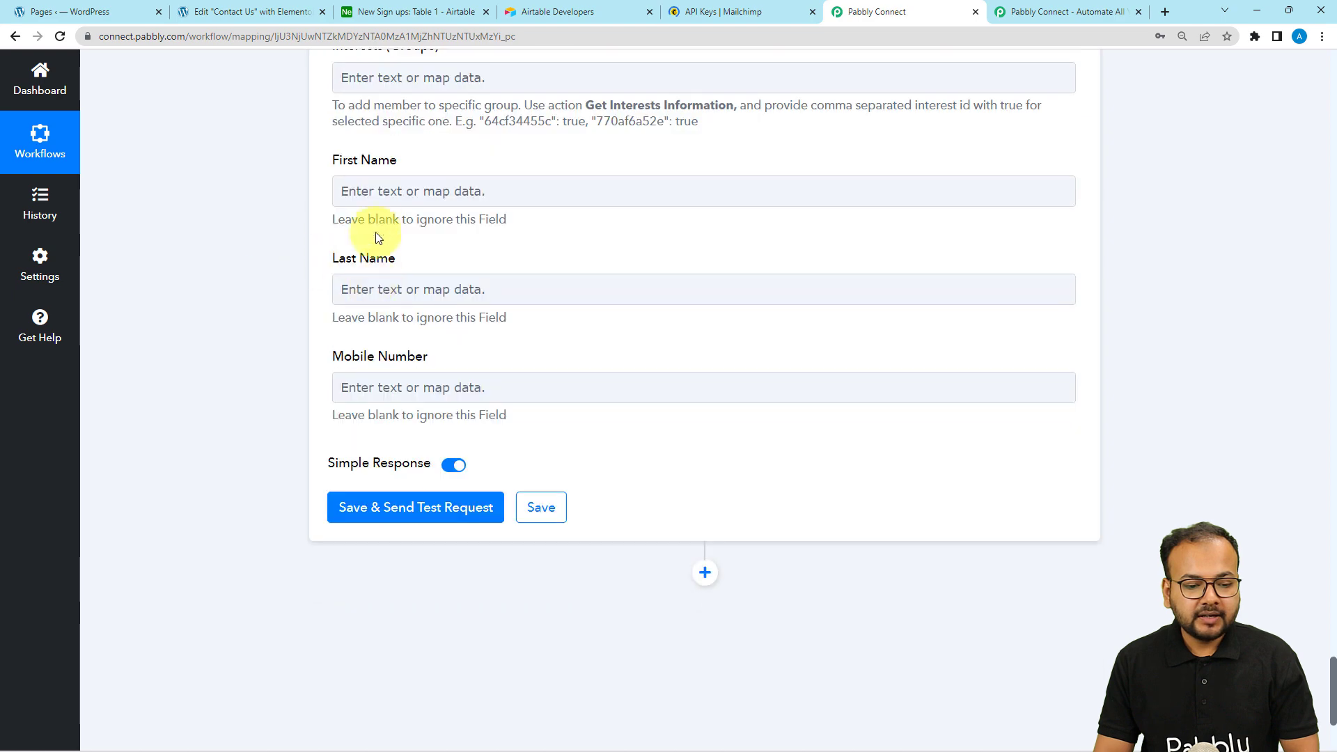
Map the form's Name to First Name and Mobile Number to Mobile Number
left_click(378, 187)
left_click(395, 337)
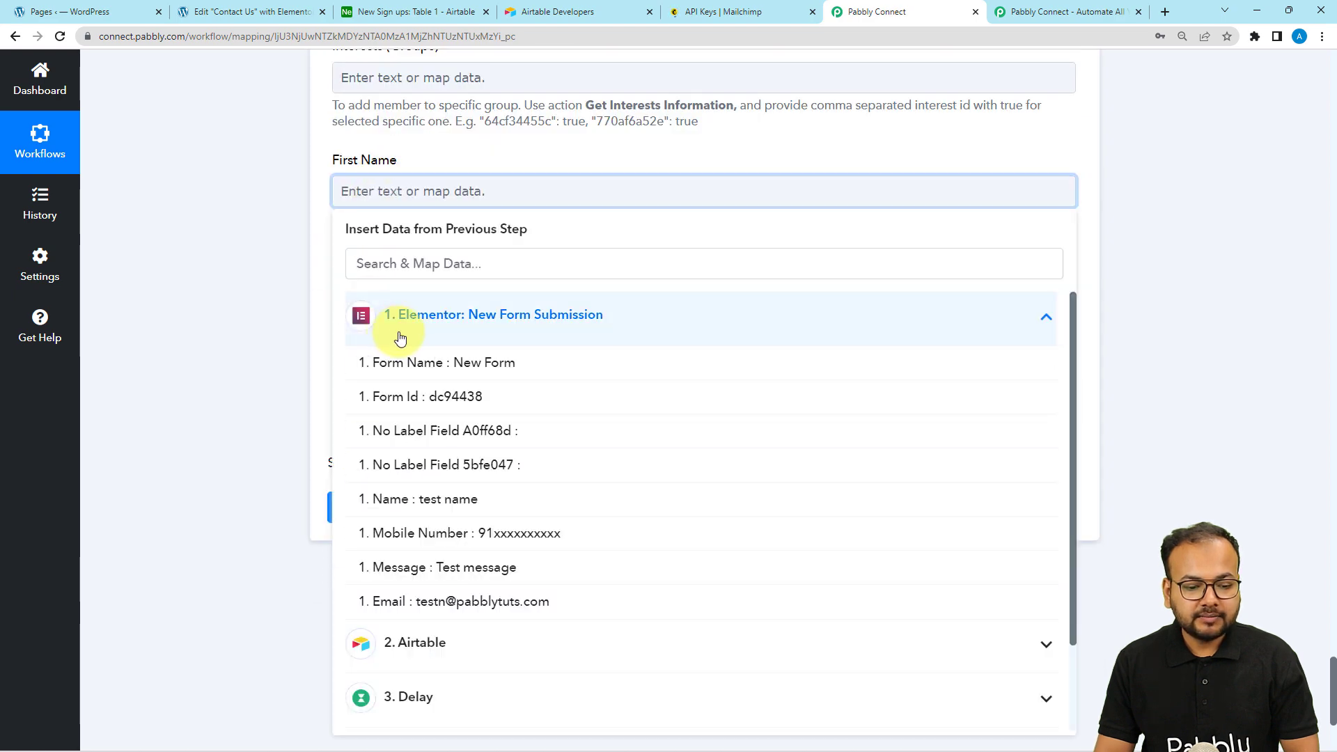
left_click(466, 513)
left_click(263, 300)
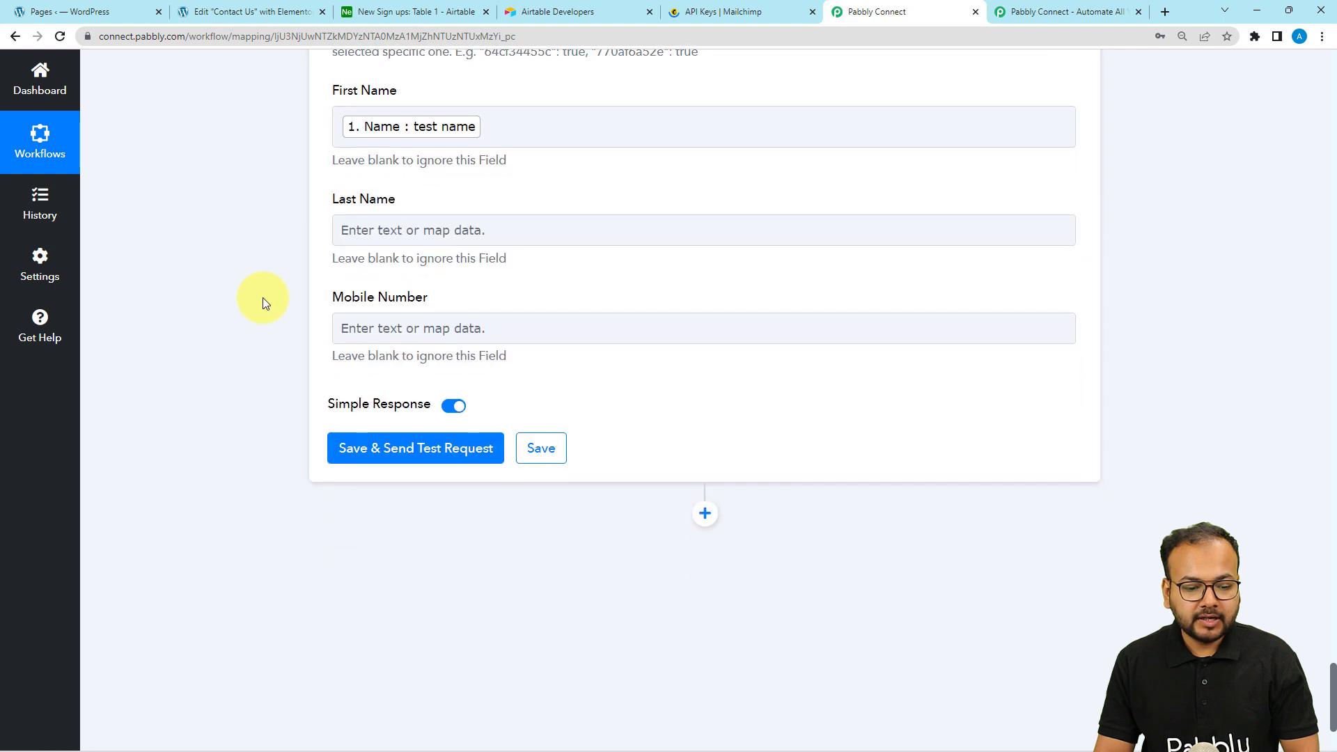
left_click(398, 328)
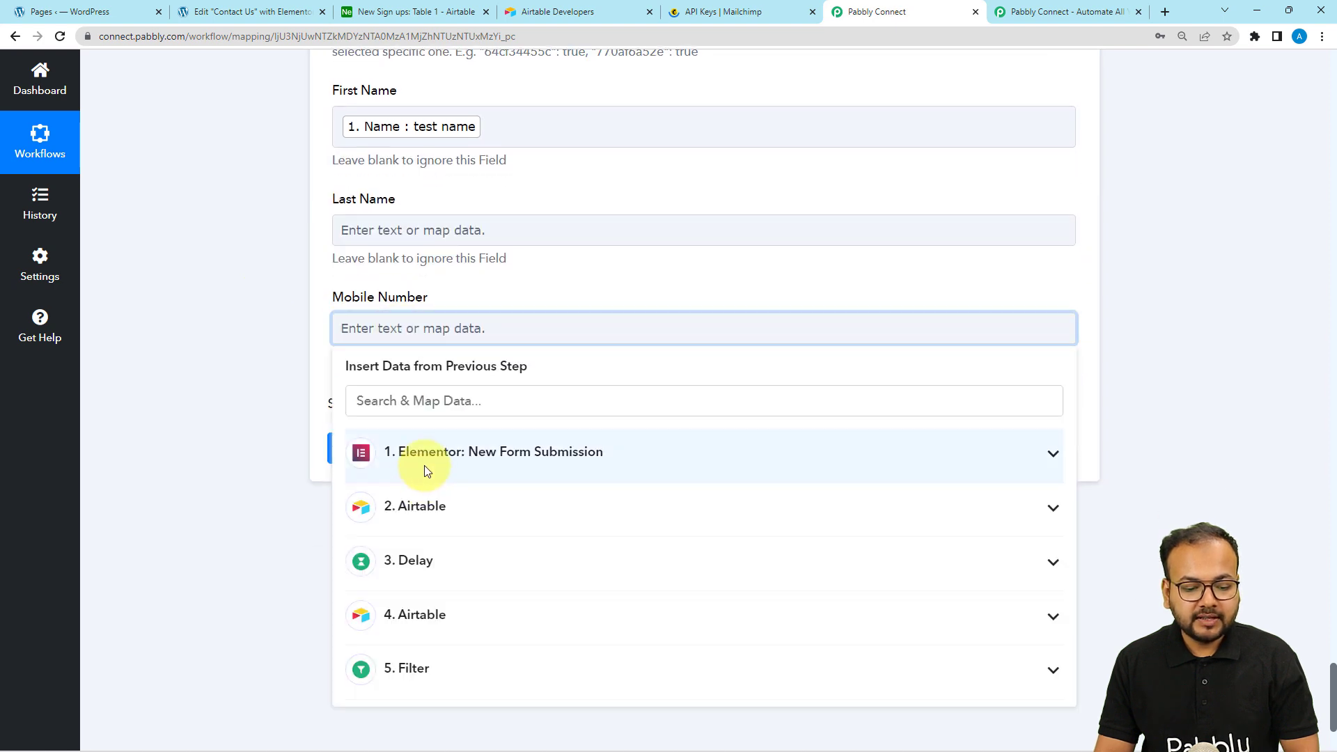
left_click(422, 452)
left_click(479, 671)
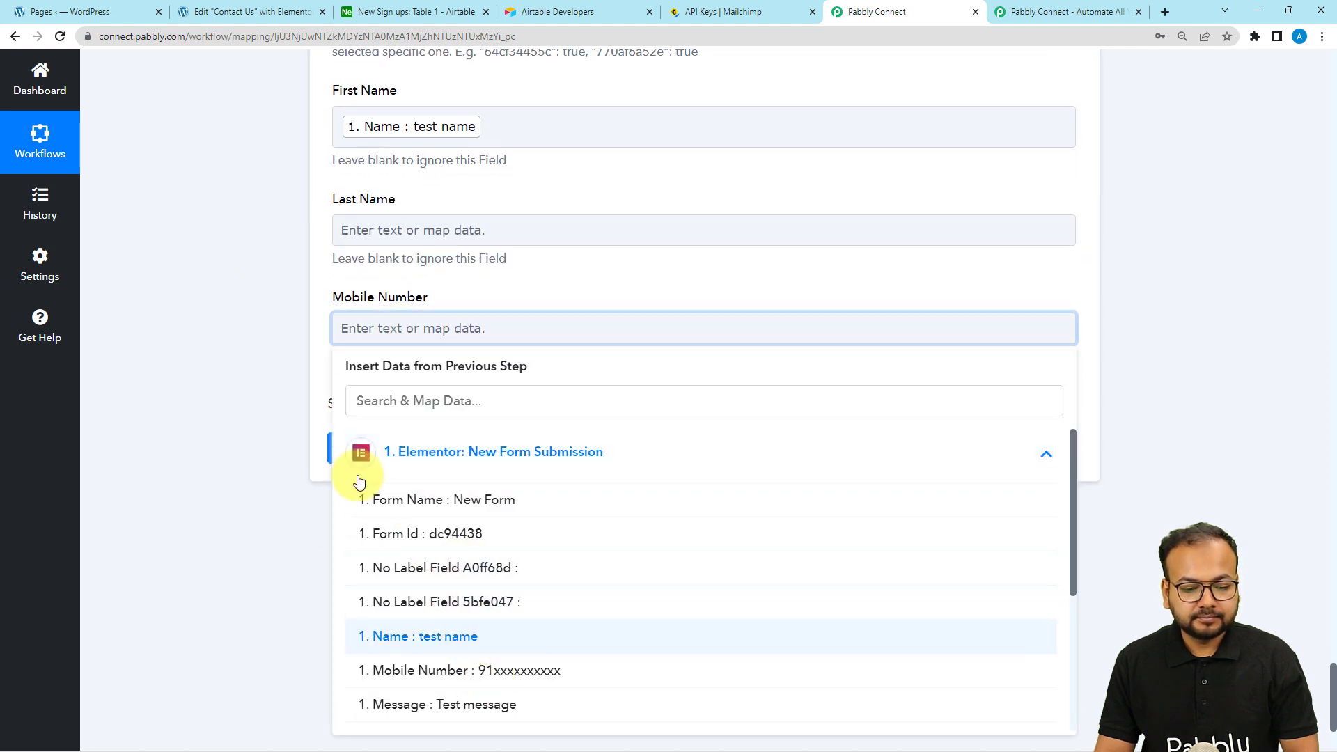
left_click(239, 353)
scroll(211, 412, "down", 2)
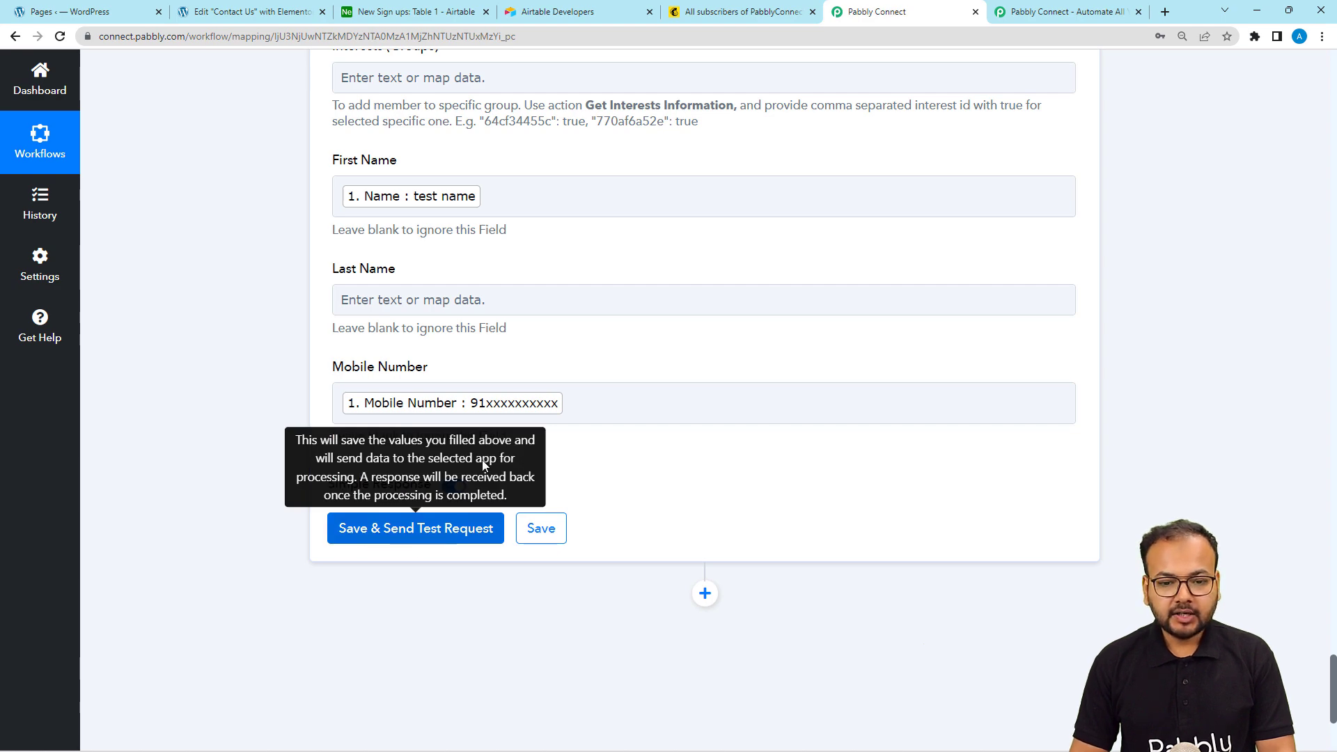
Send the MailChimp step's test and confirm the contact returns with status subscribed
left_click(729, 15)
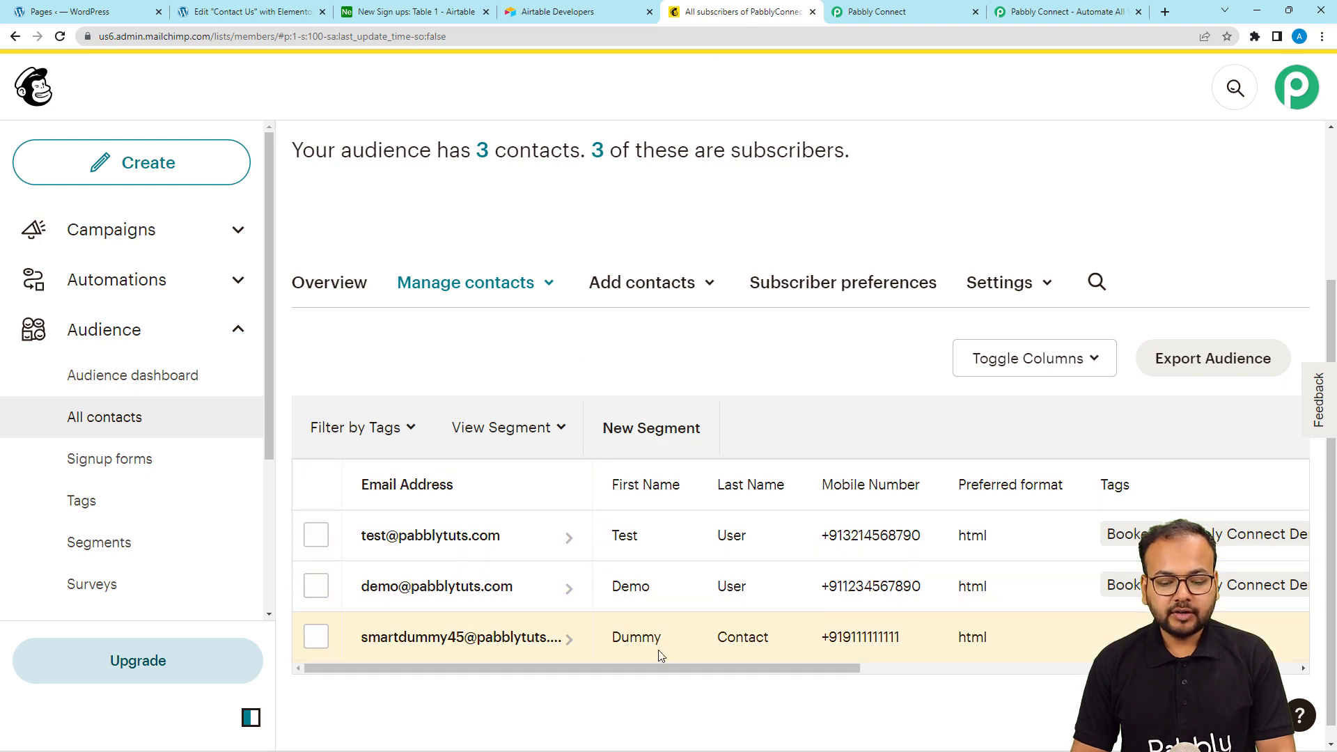
left_click(880, 15)
left_click(389, 536)
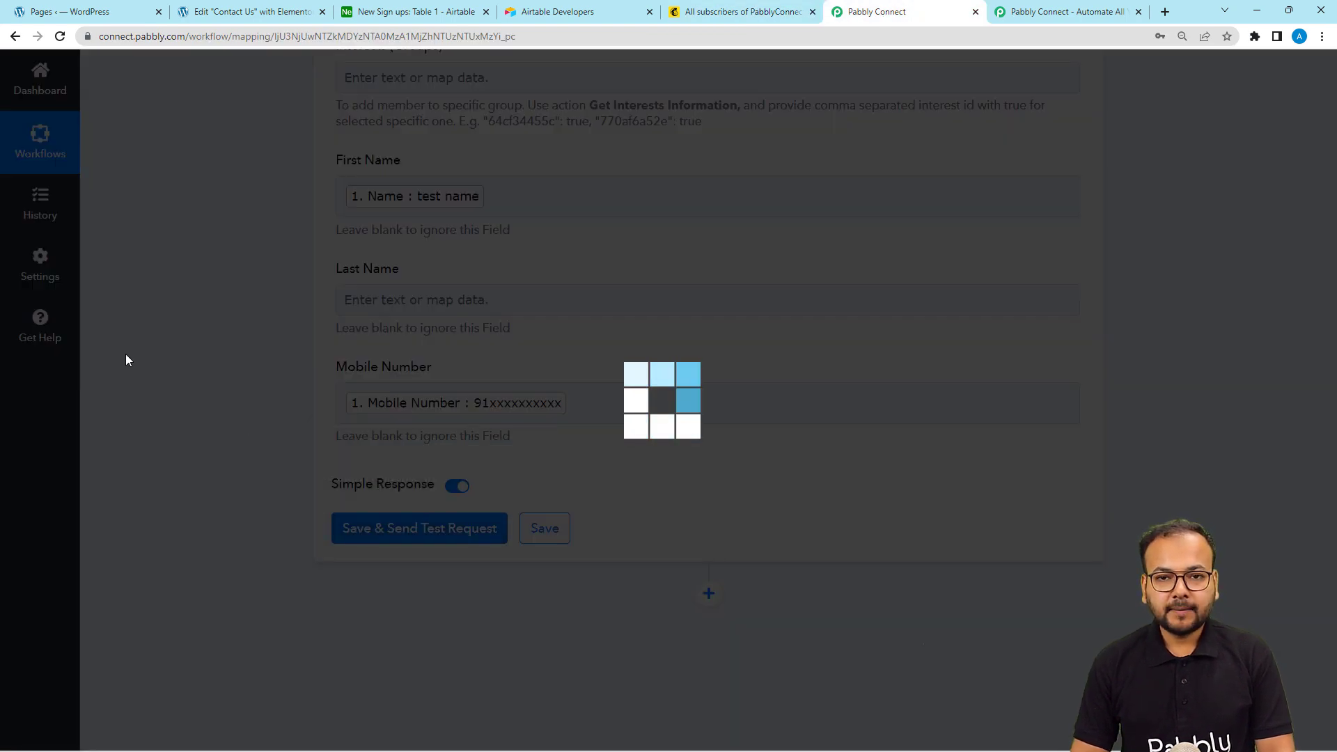
scroll(125, 359, "down", 3)
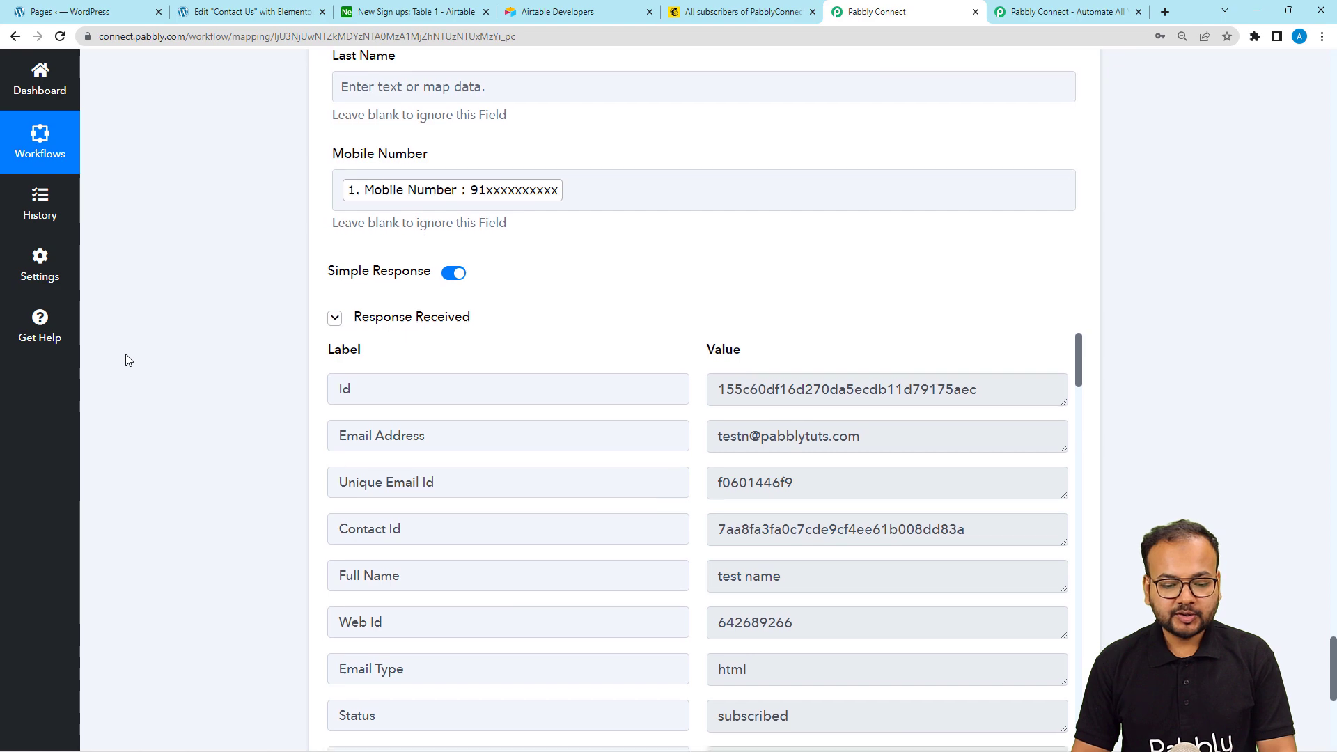
scroll(125, 359, "down", 2)
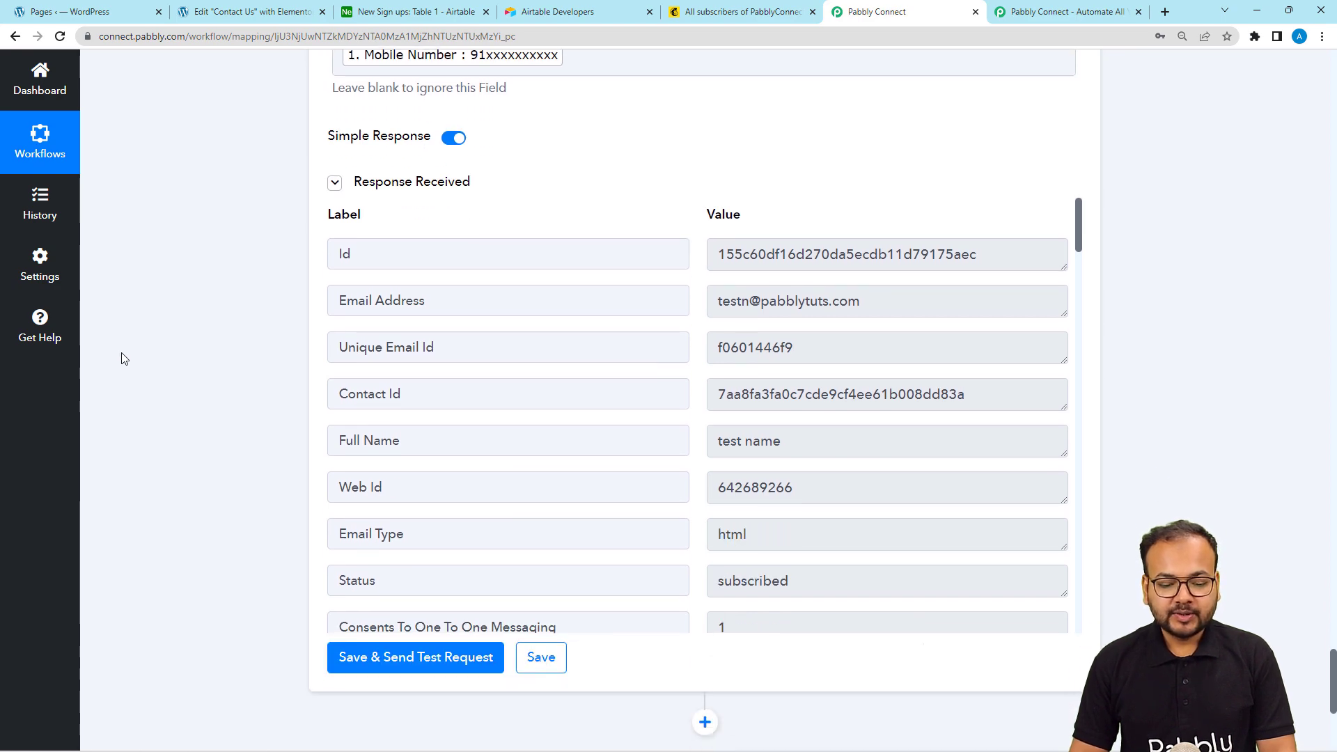
left_click(703, 15)
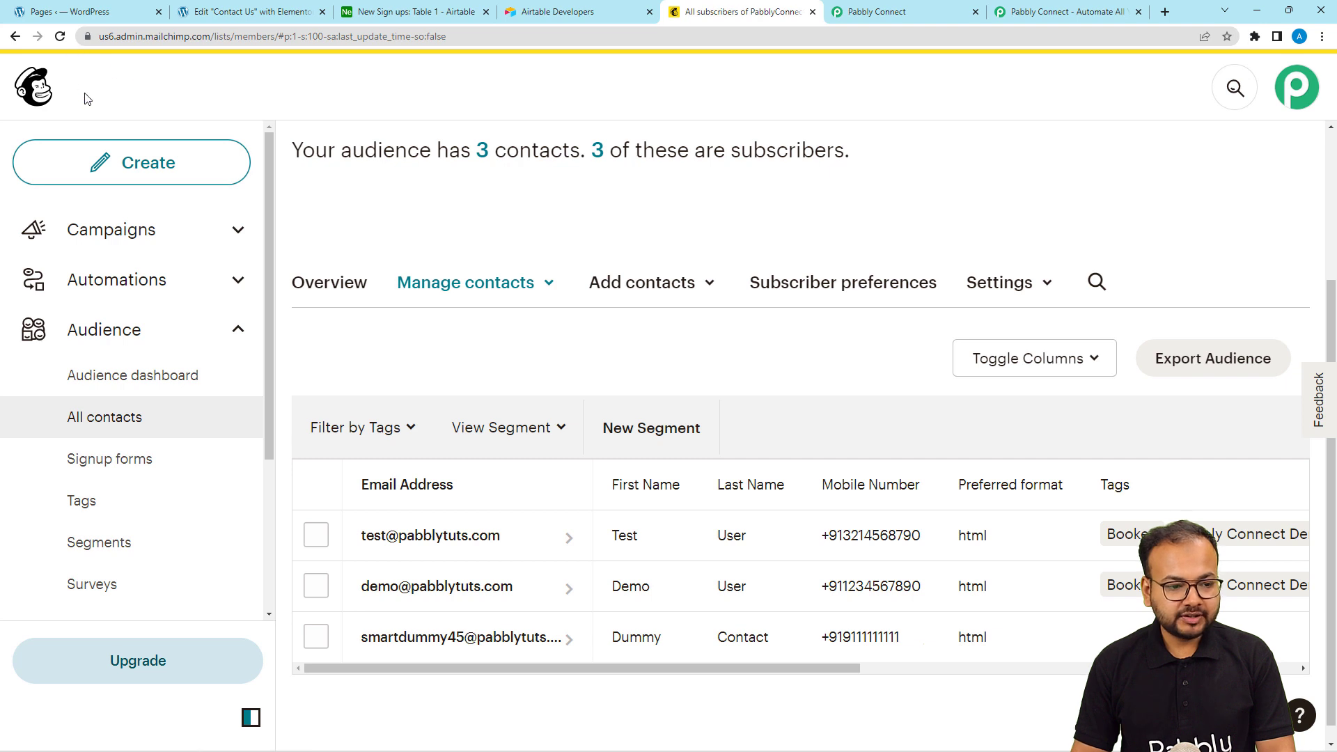
Reload Mailchimp contacts and confirm the test contact is Subscribed from API - pabbly
left_click(60, 37)
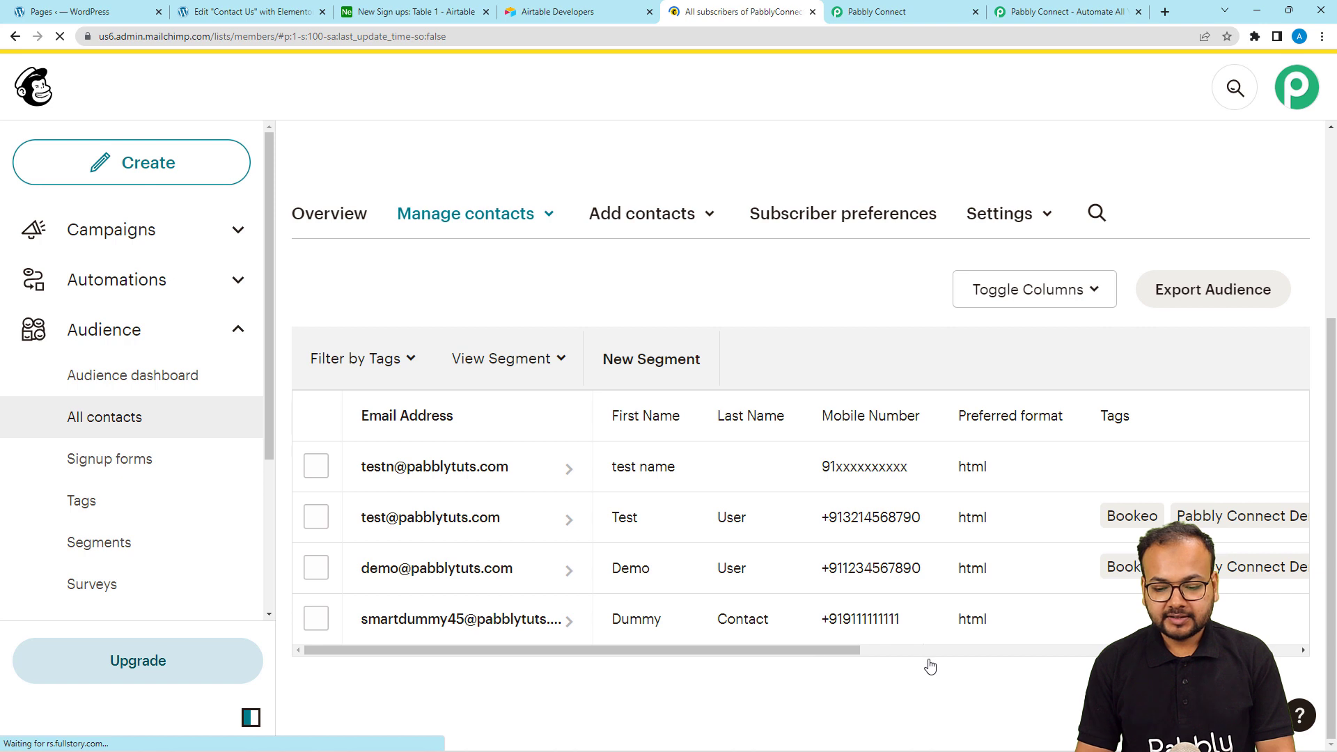
left_click(968, 650)
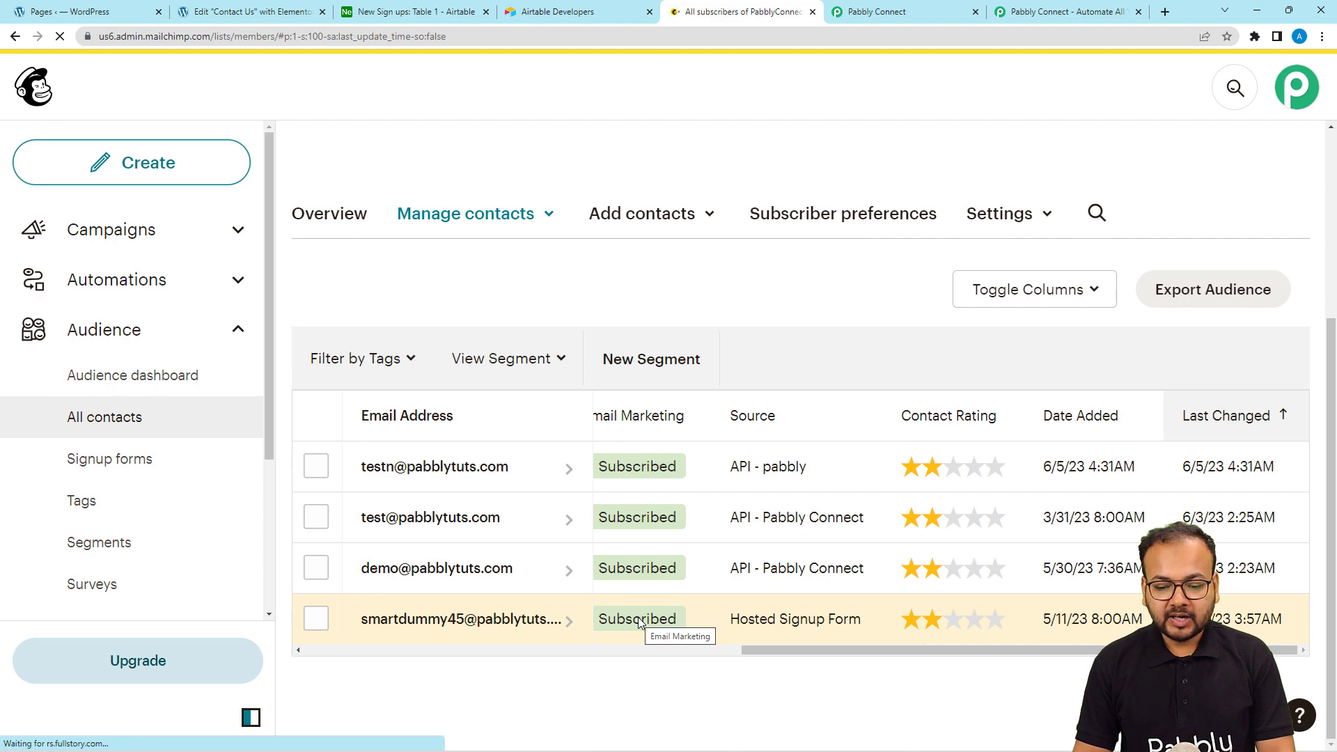
left_click(855, 17)
Collapse the Mailchimp test response, the Elementor trigger and the Airtable Create Record steps
scroll(350, 335, "up", 3)
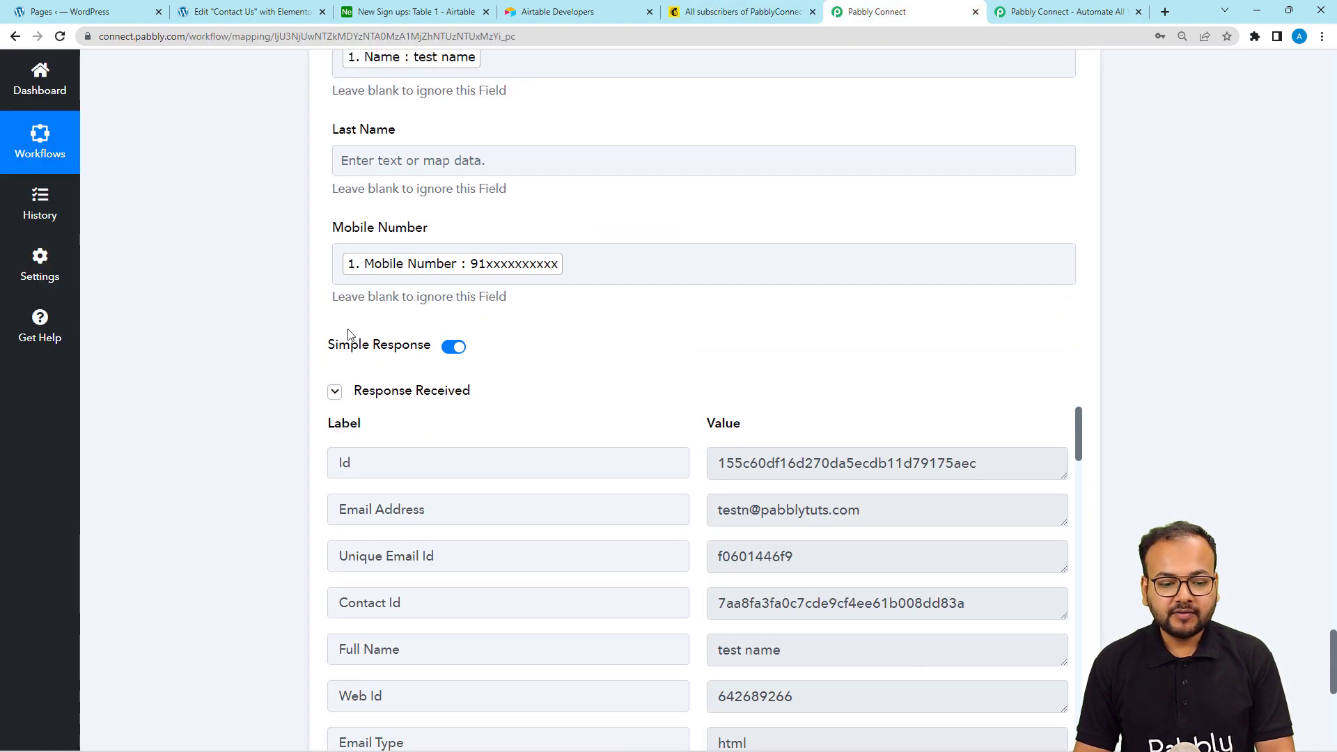
left_click(334, 392)
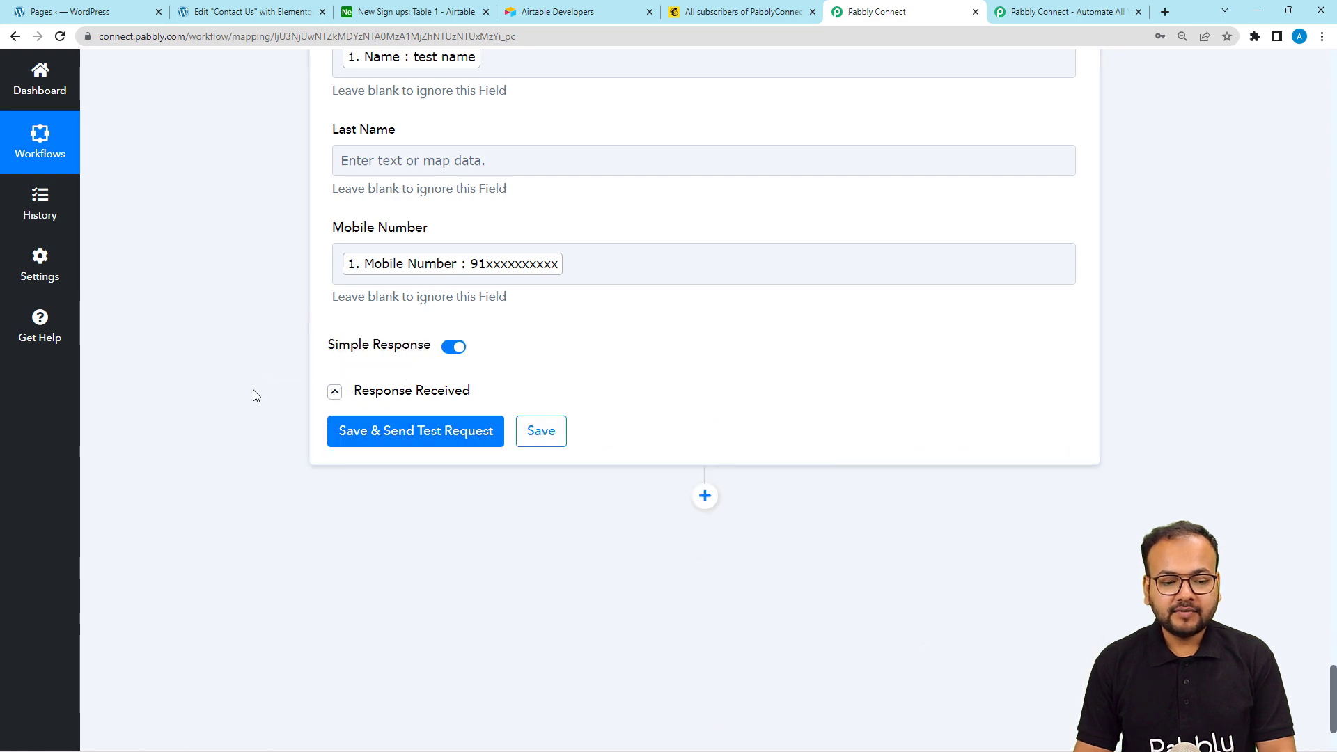
scroll(256, 396, "up", 4)
scroll(255, 395, "up", 20)
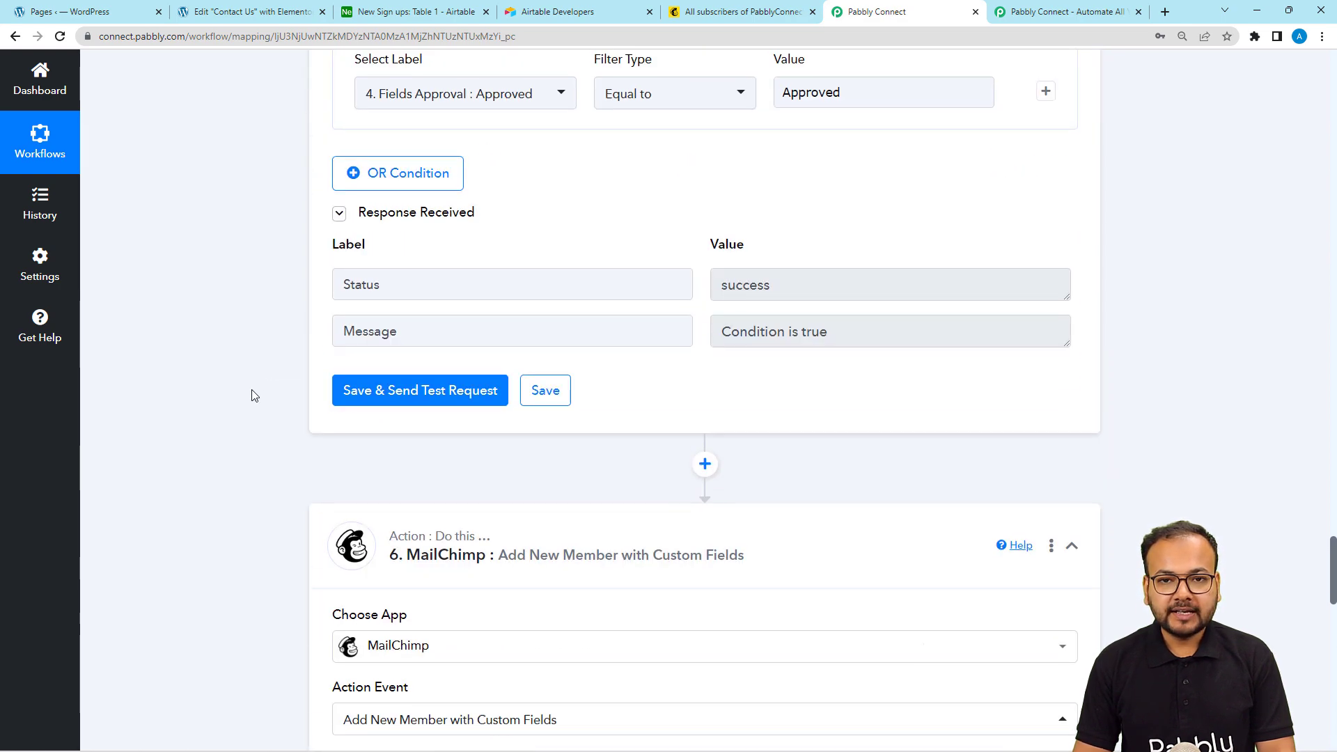
scroll(254, 395, "up", 20)
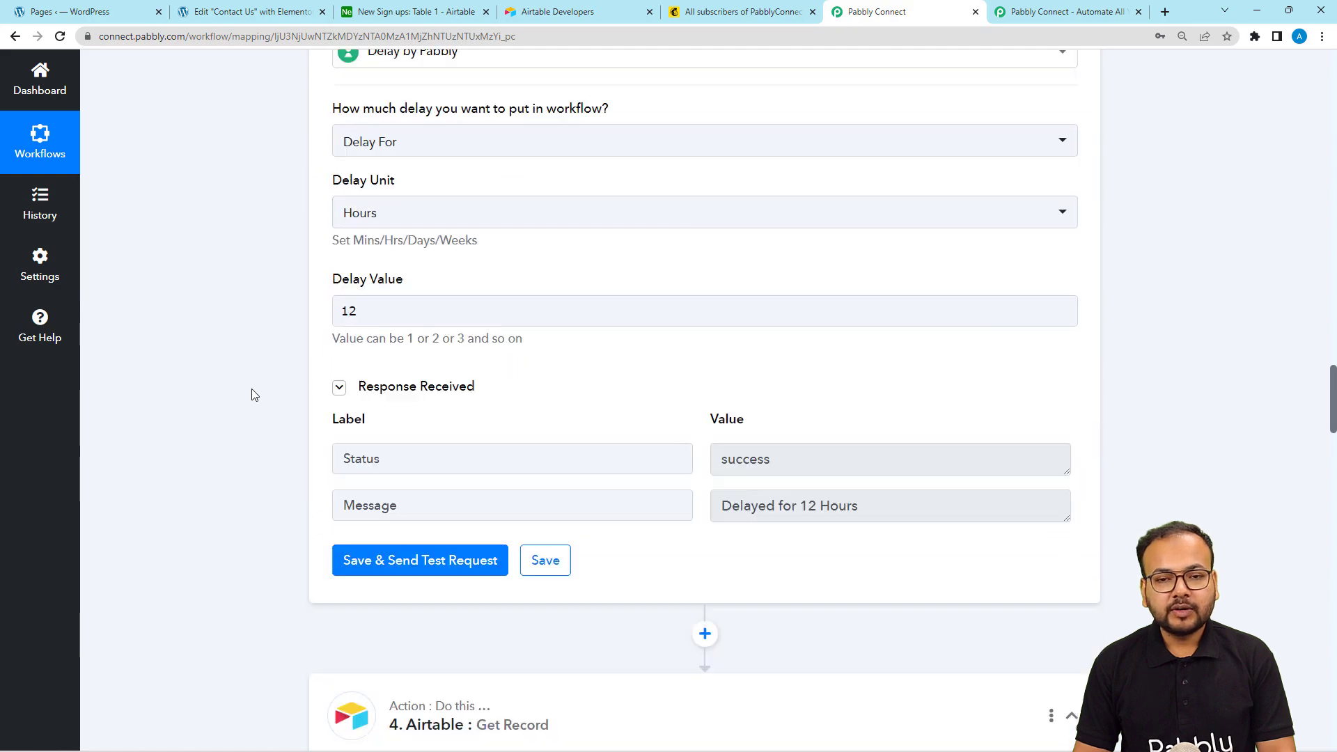
scroll(254, 395, "up", 20)
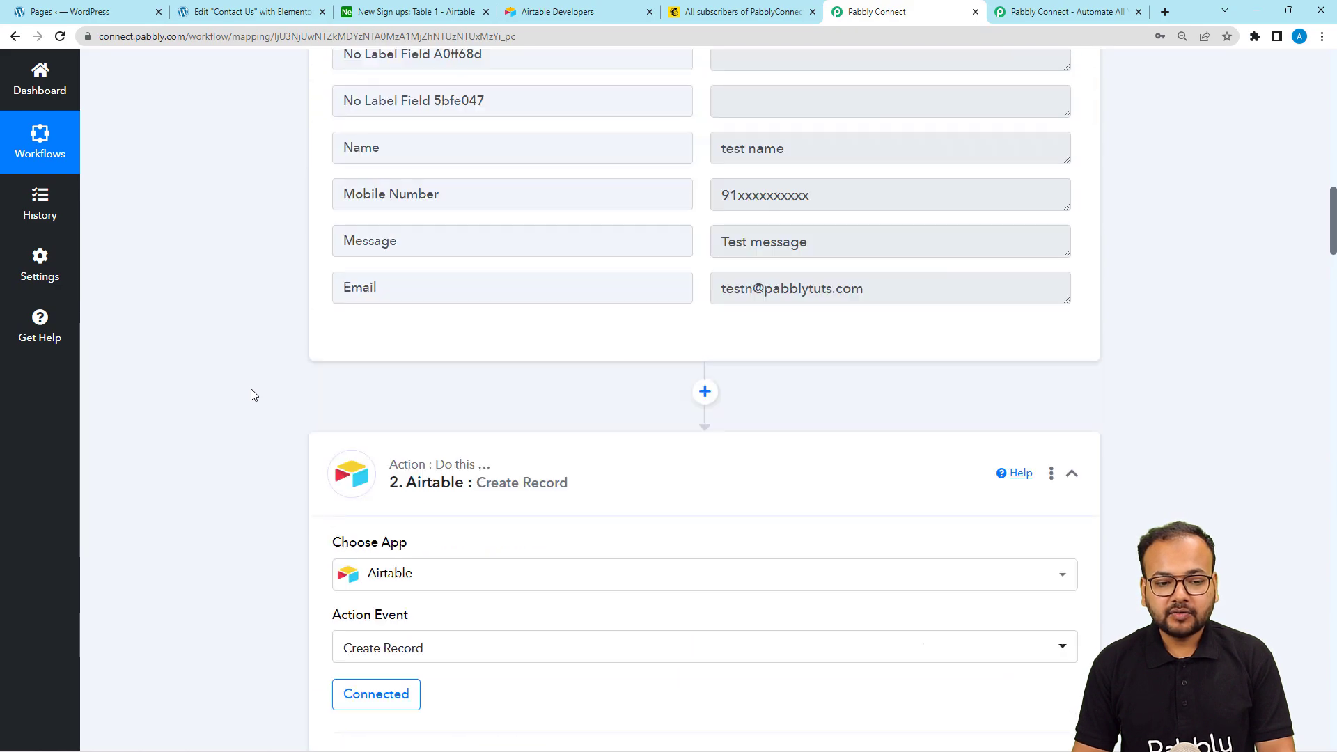
scroll(253, 394, "up", 15)
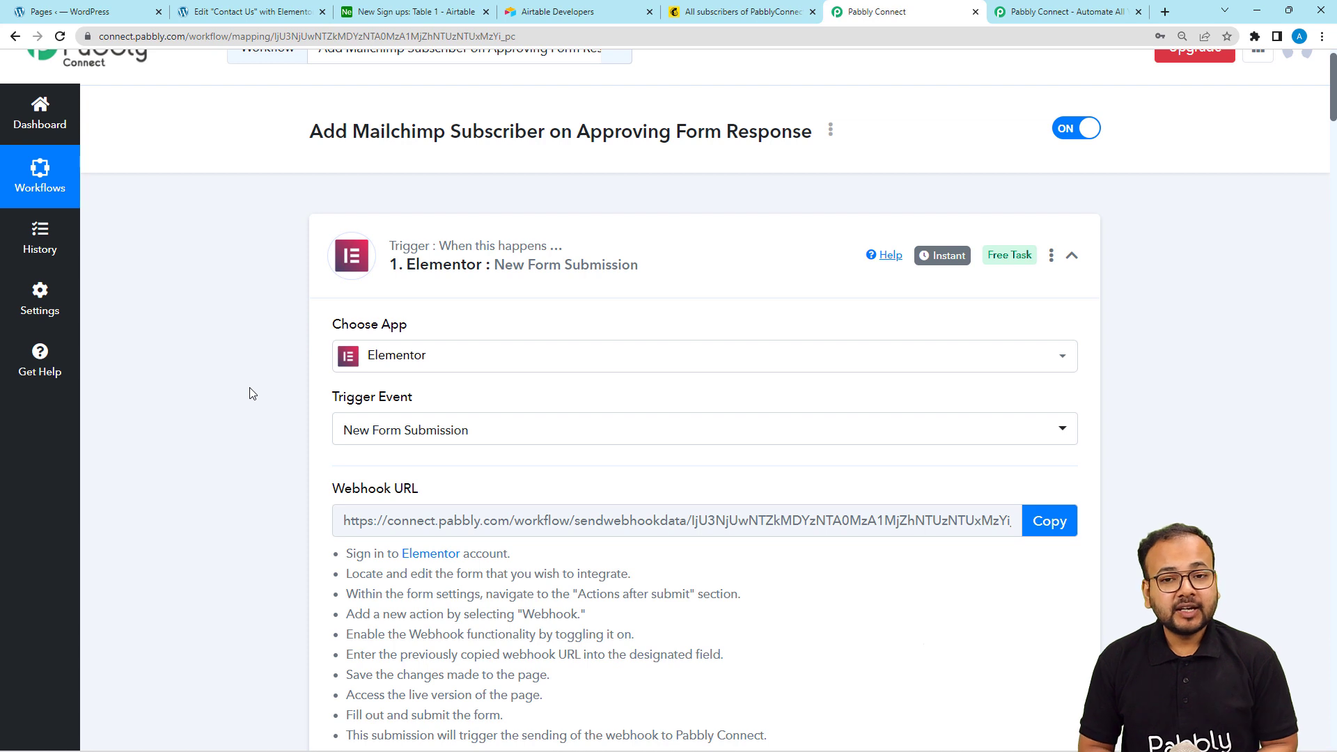
left_click(471, 249)
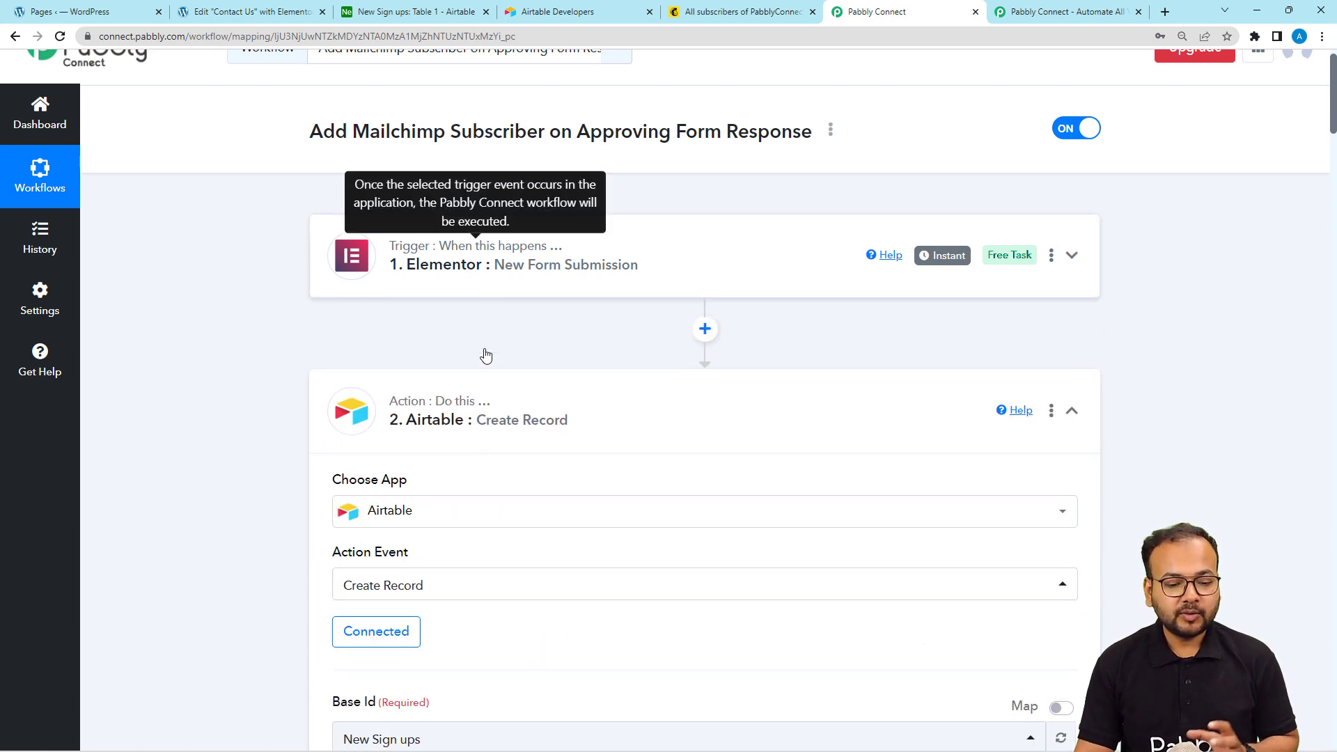
left_click(480, 392)
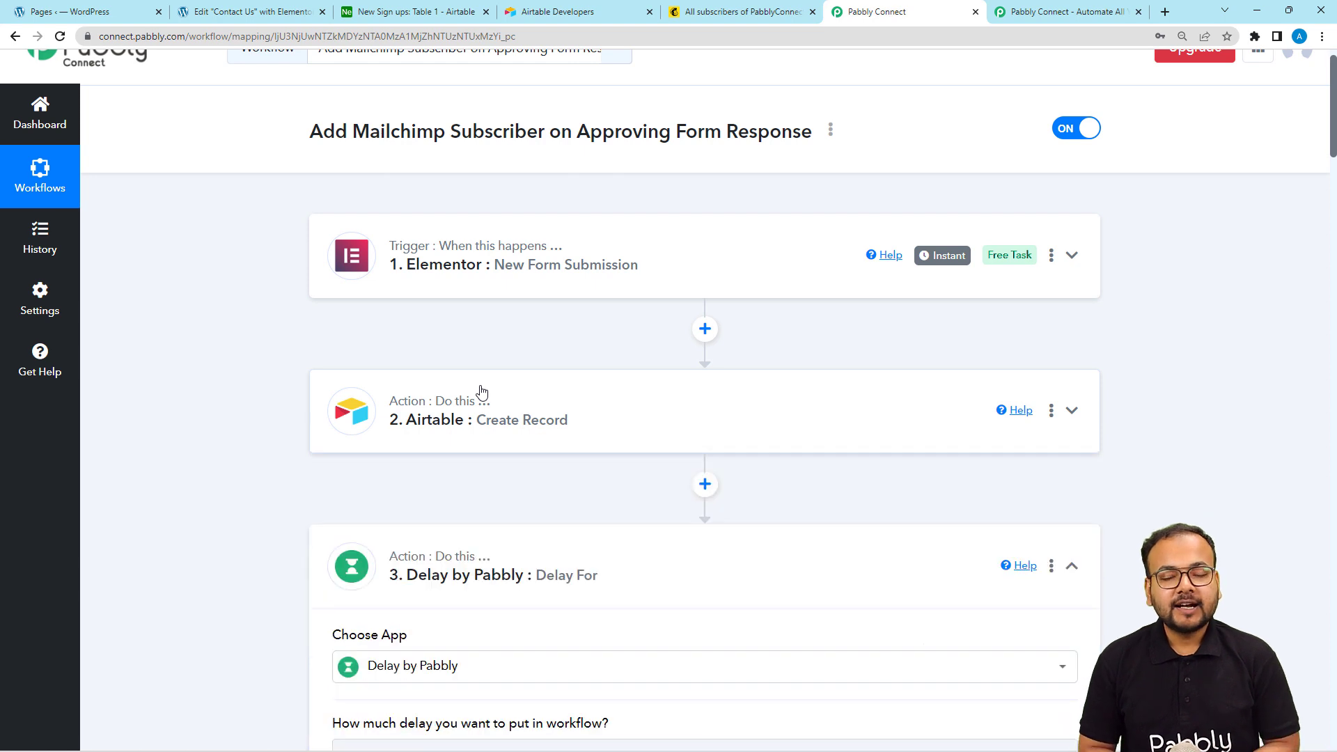